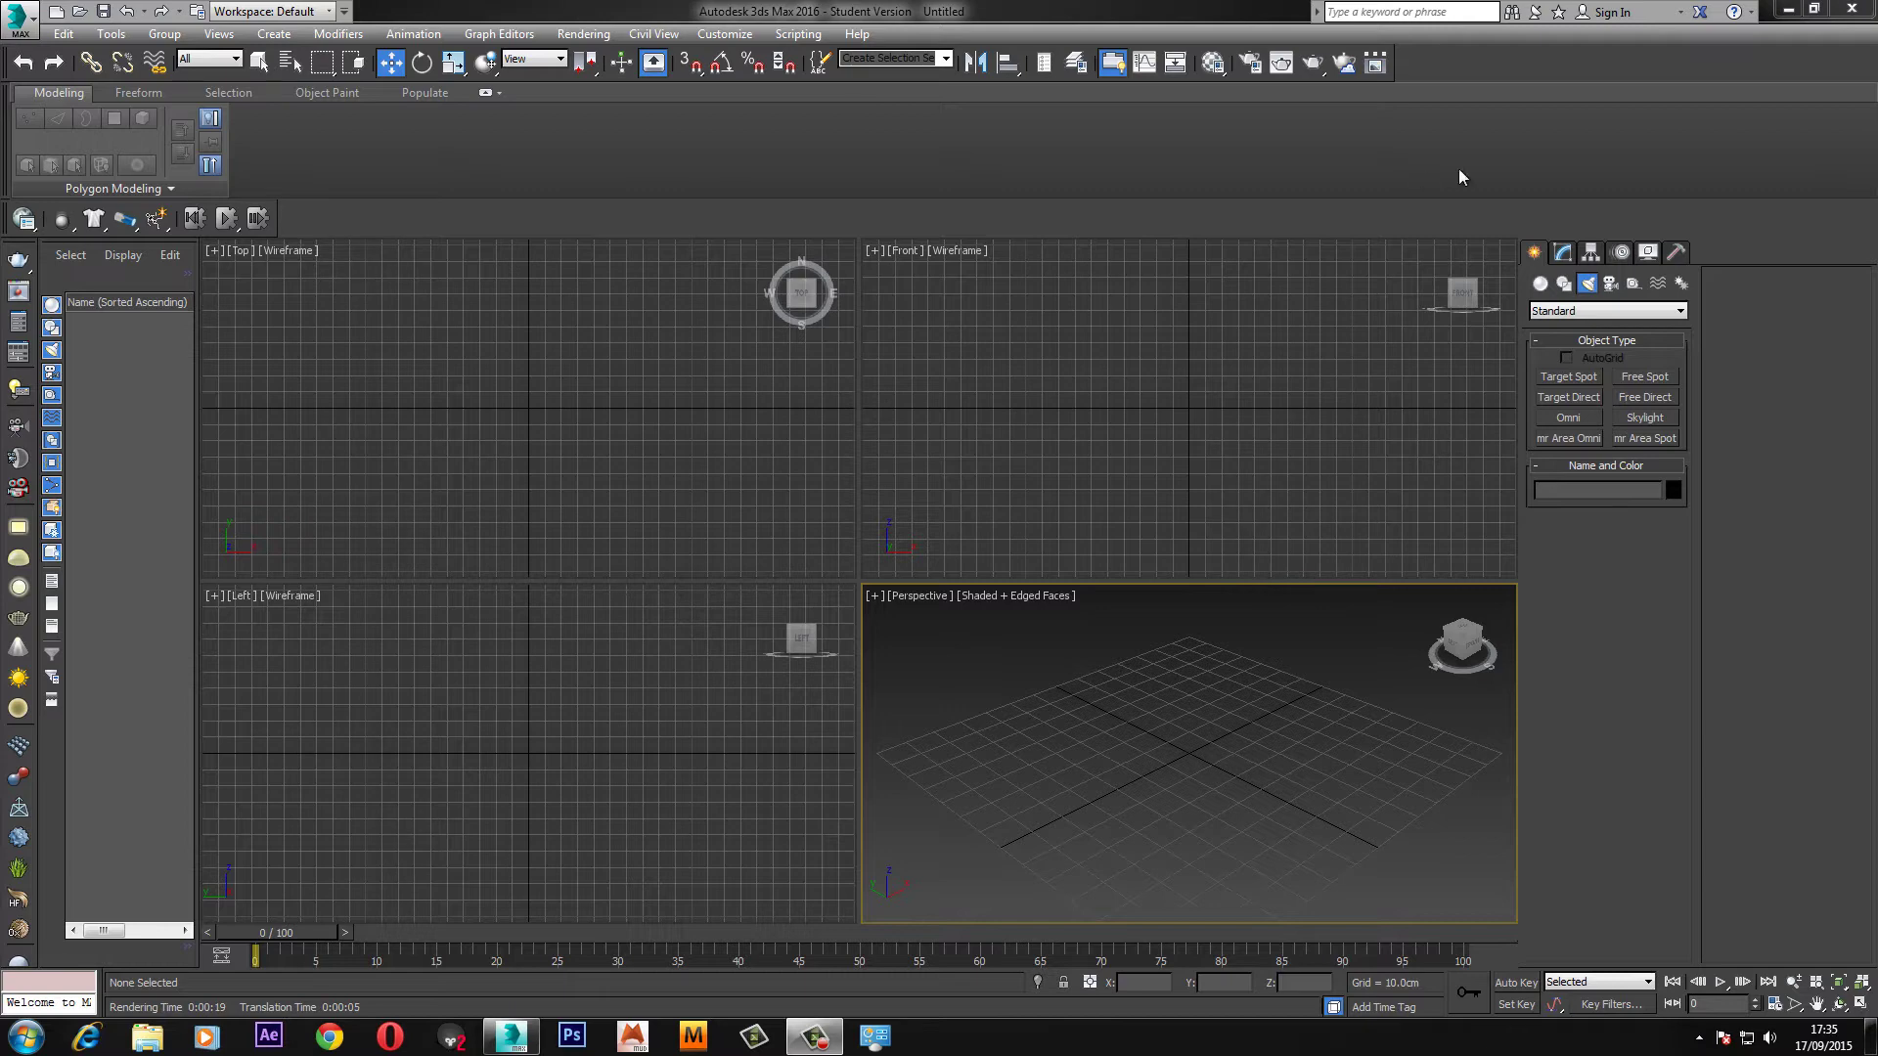
Draw a standard primitive box about 85 cm long, 80 cm wide and 43 cm high in the Perspective view.
{"action": "left_click", "coordinate": [1562, 253]}
{"action": "left_click", "coordinate": [1533, 252]}
{"action": "left_click", "coordinate": [1541, 283]}
{"action": "left_click", "coordinate": [1569, 378]}
{"action": "left_click_drag", "start_coordinate": [1194, 808], "coordinate": [1190, 647]}
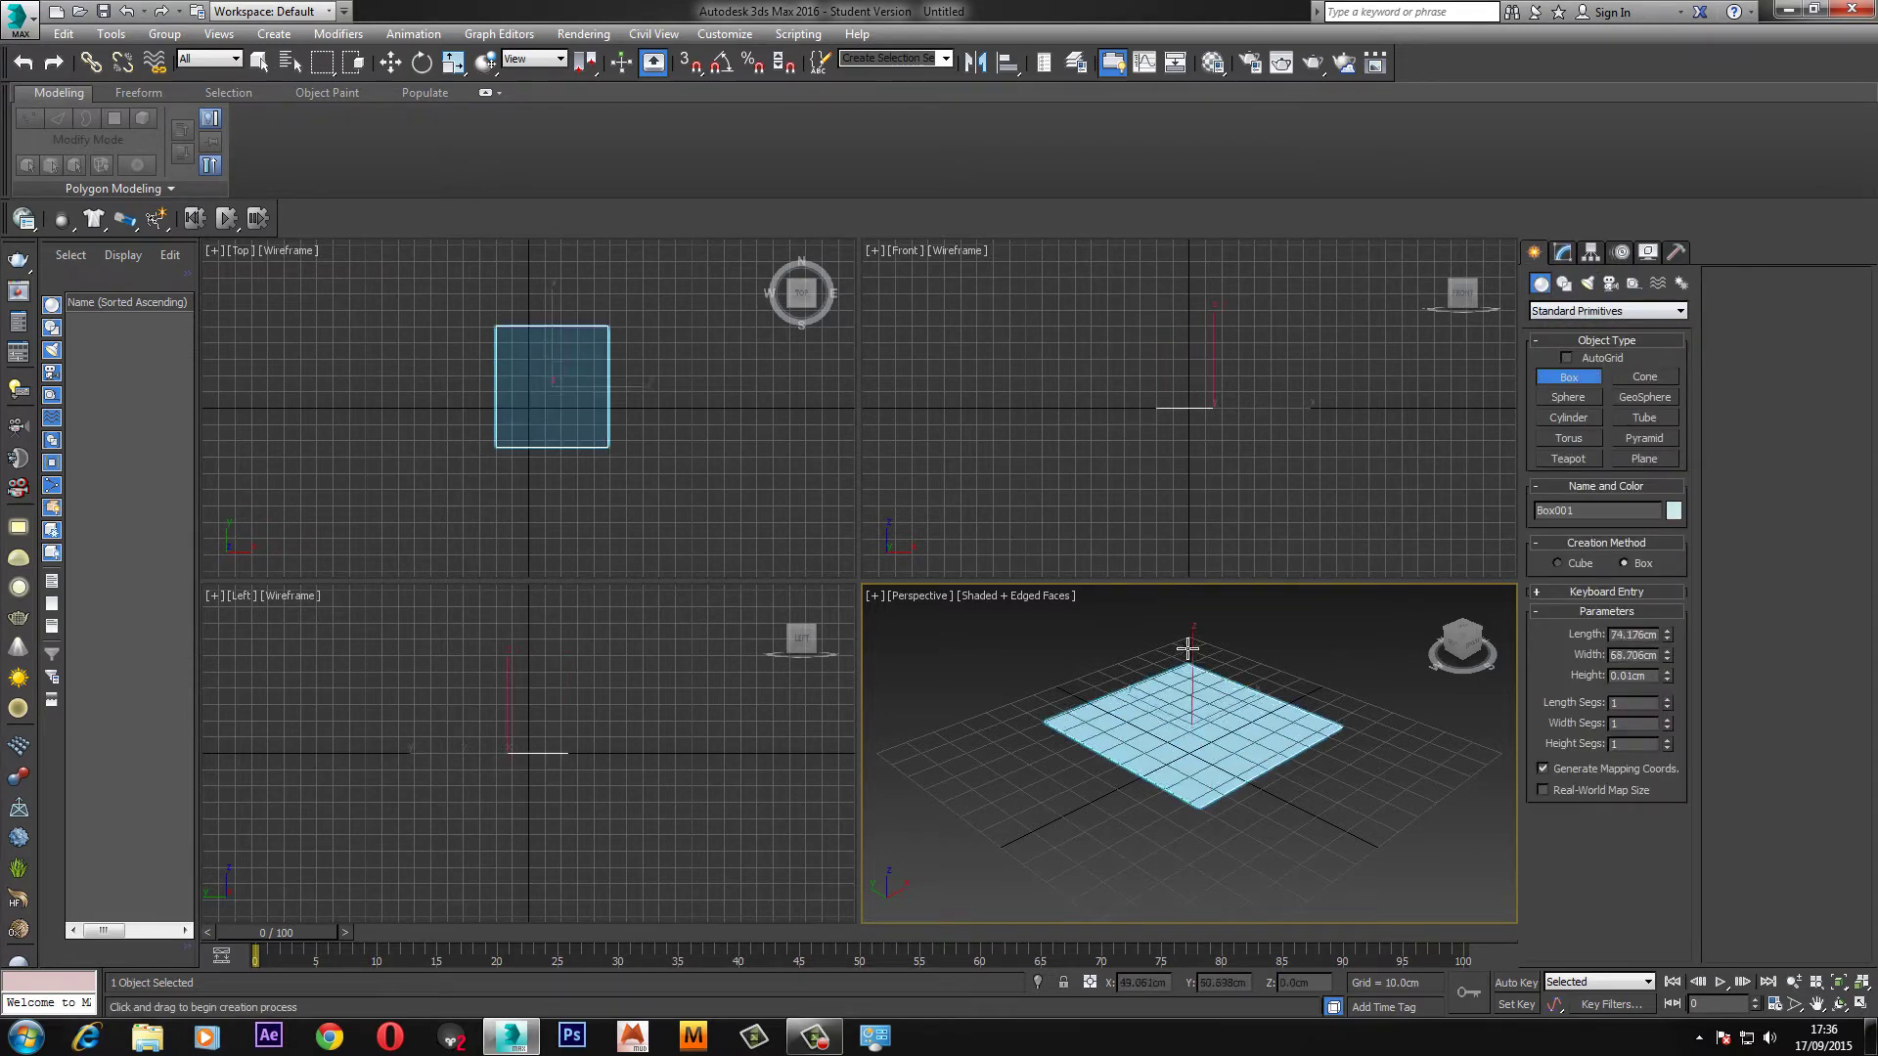
{"action": "left_click", "coordinate": [1179, 499]}
{"action": "right_click", "coordinate": [1180, 497]}
Set the box's length, width and height to 50 cm each, with the Perspective view maximized.
{"action": "key", "text": "alt+w"}
{"action": "left_click", "coordinate": [1561, 252]}
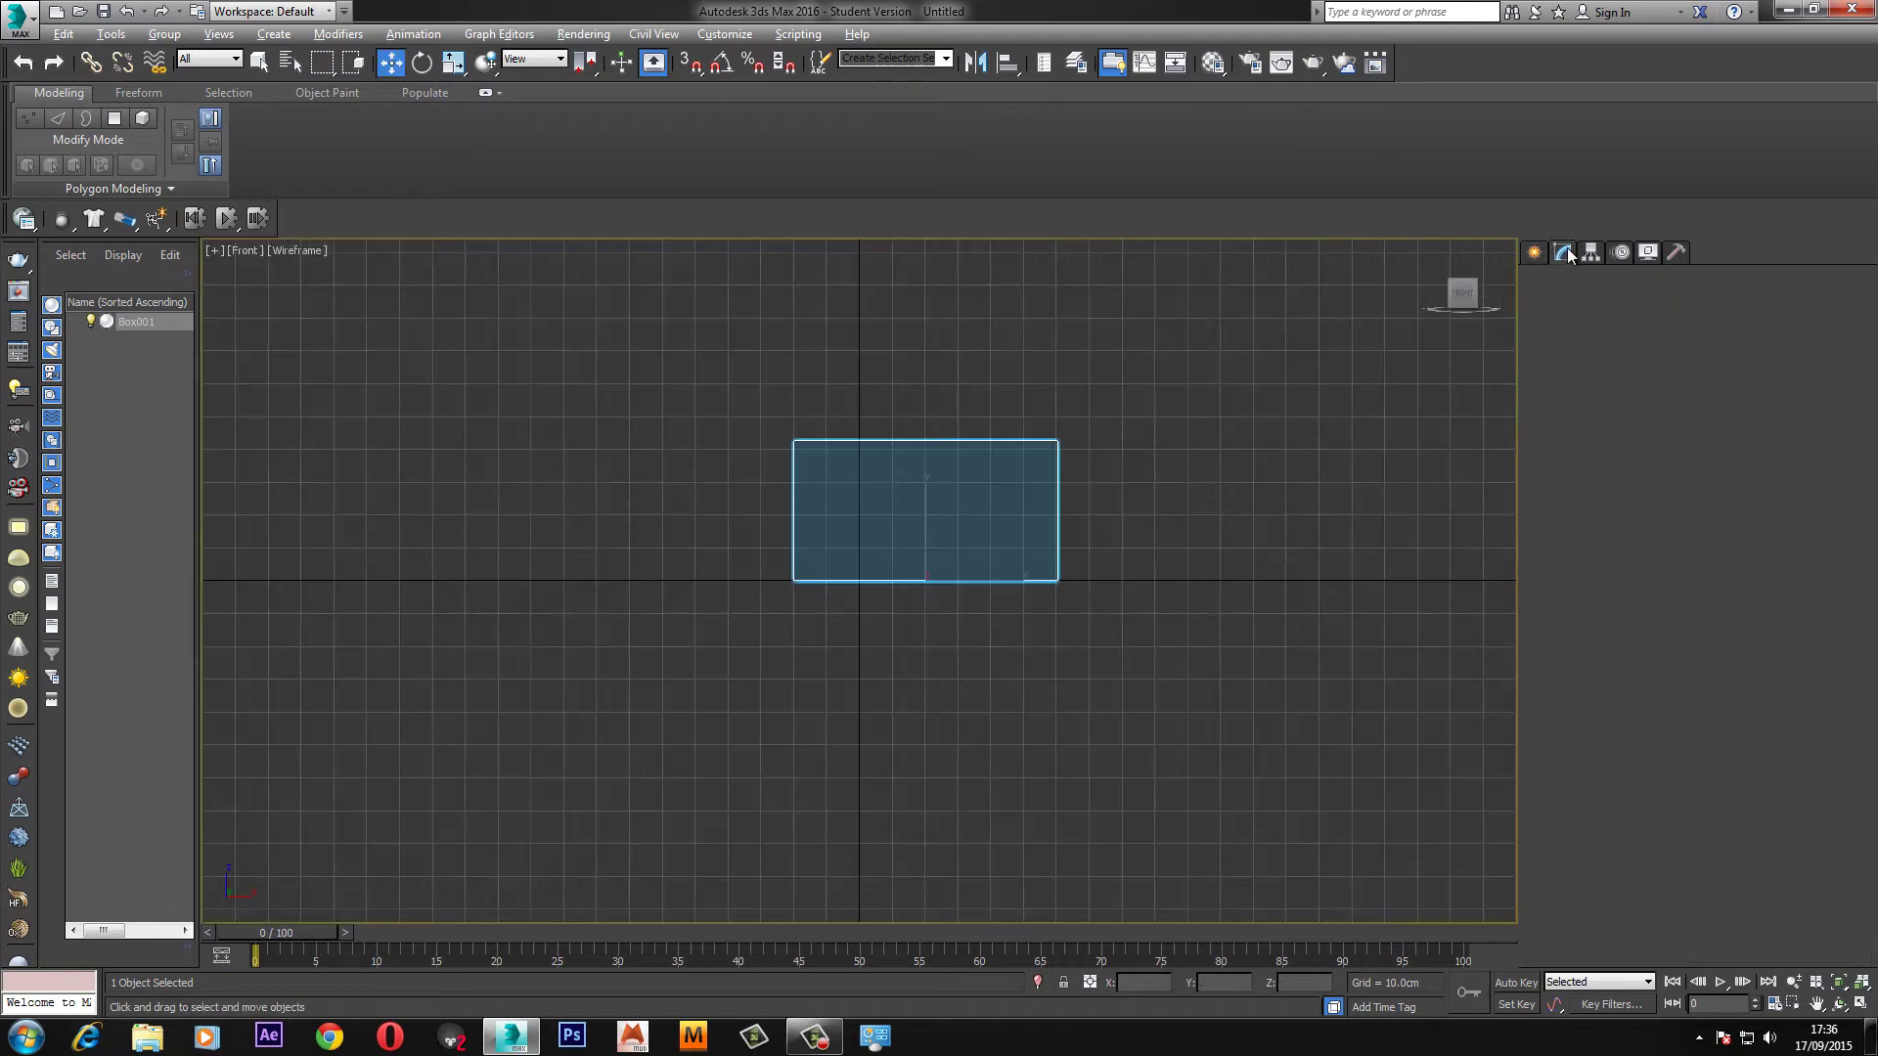
{"action": "middle_click_drag", "start_coordinate": [1061, 651], "coordinate": [1058, 651]}
{"action": "key", "text": "alt+w"}
{"action": "right_click", "coordinate": [1188, 684]}
{"action": "key", "text": "alt+w"}
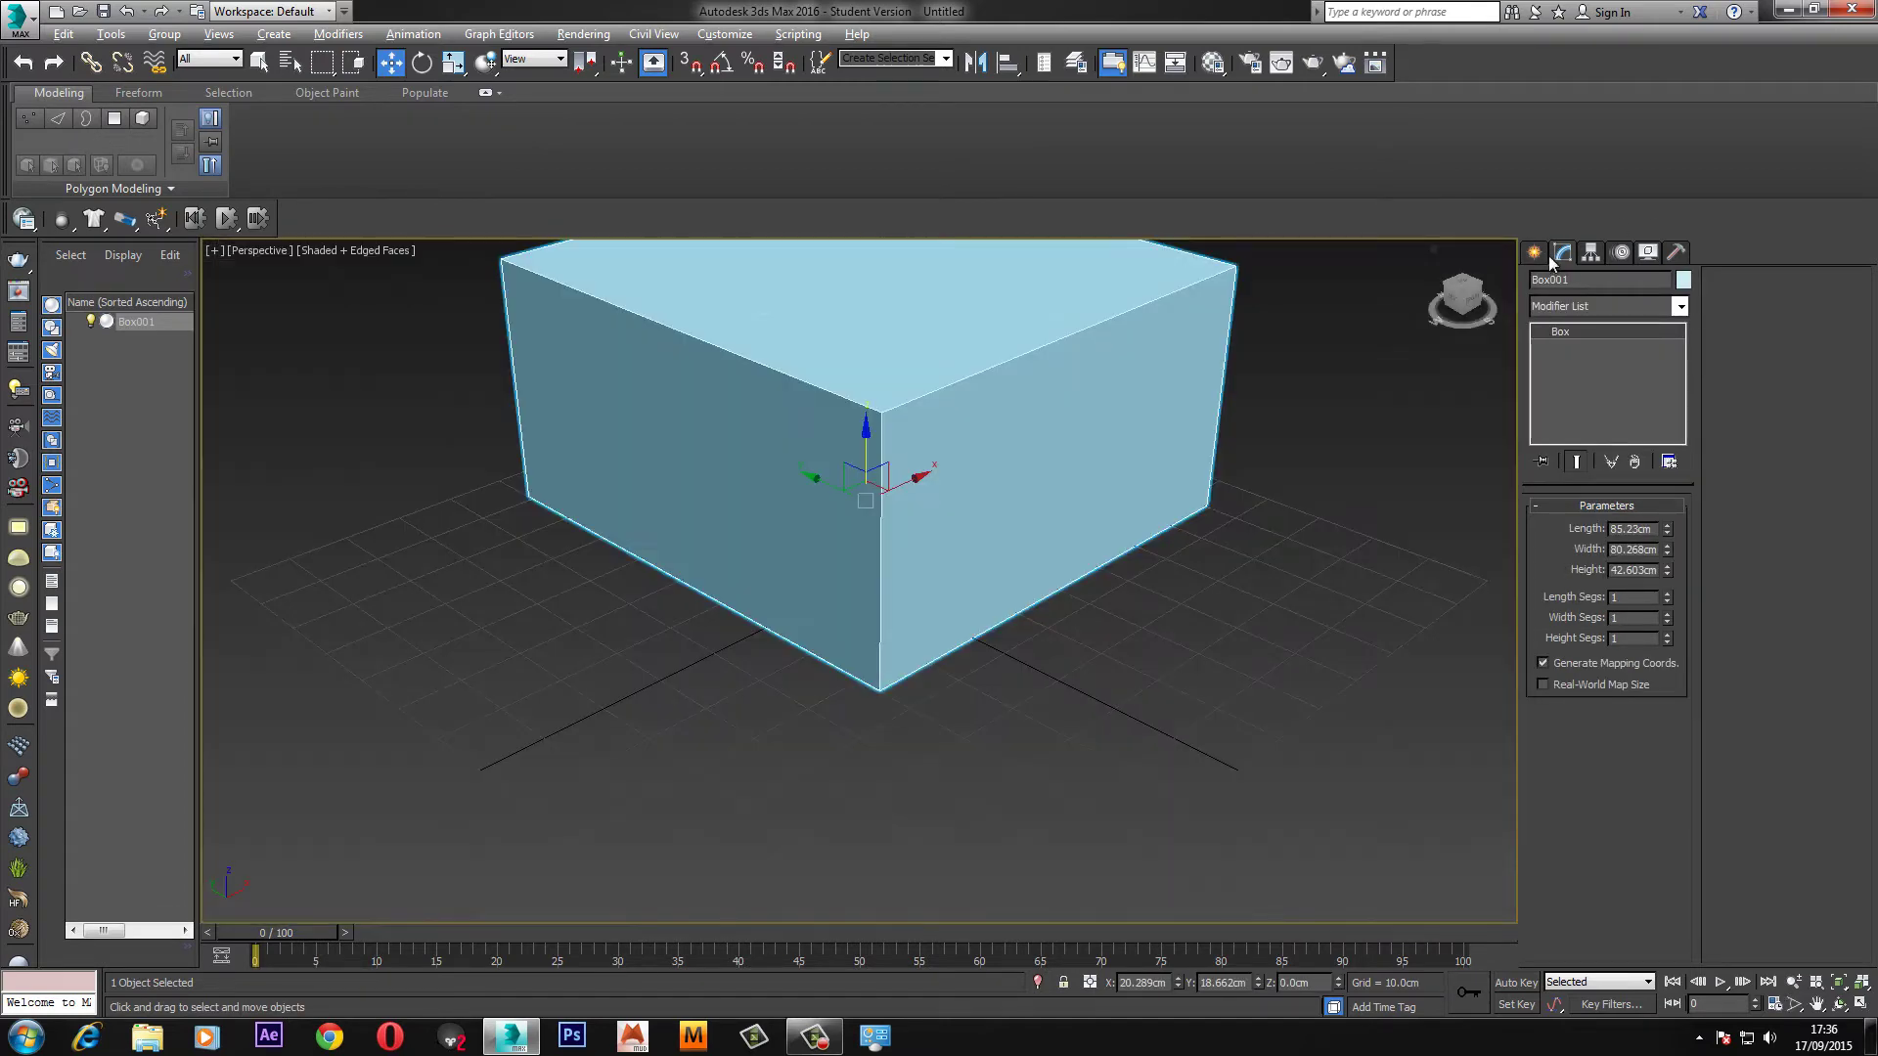
{"action": "double_click", "coordinate": [1636, 528]}
{"action": "key", "text": "BackSpace"}
{"action": "type", "text": "50"}
{"action": "key", "text": "Tab"}
{"action": "type", "text": "50"}
{"action": "key", "text": "Tab"}
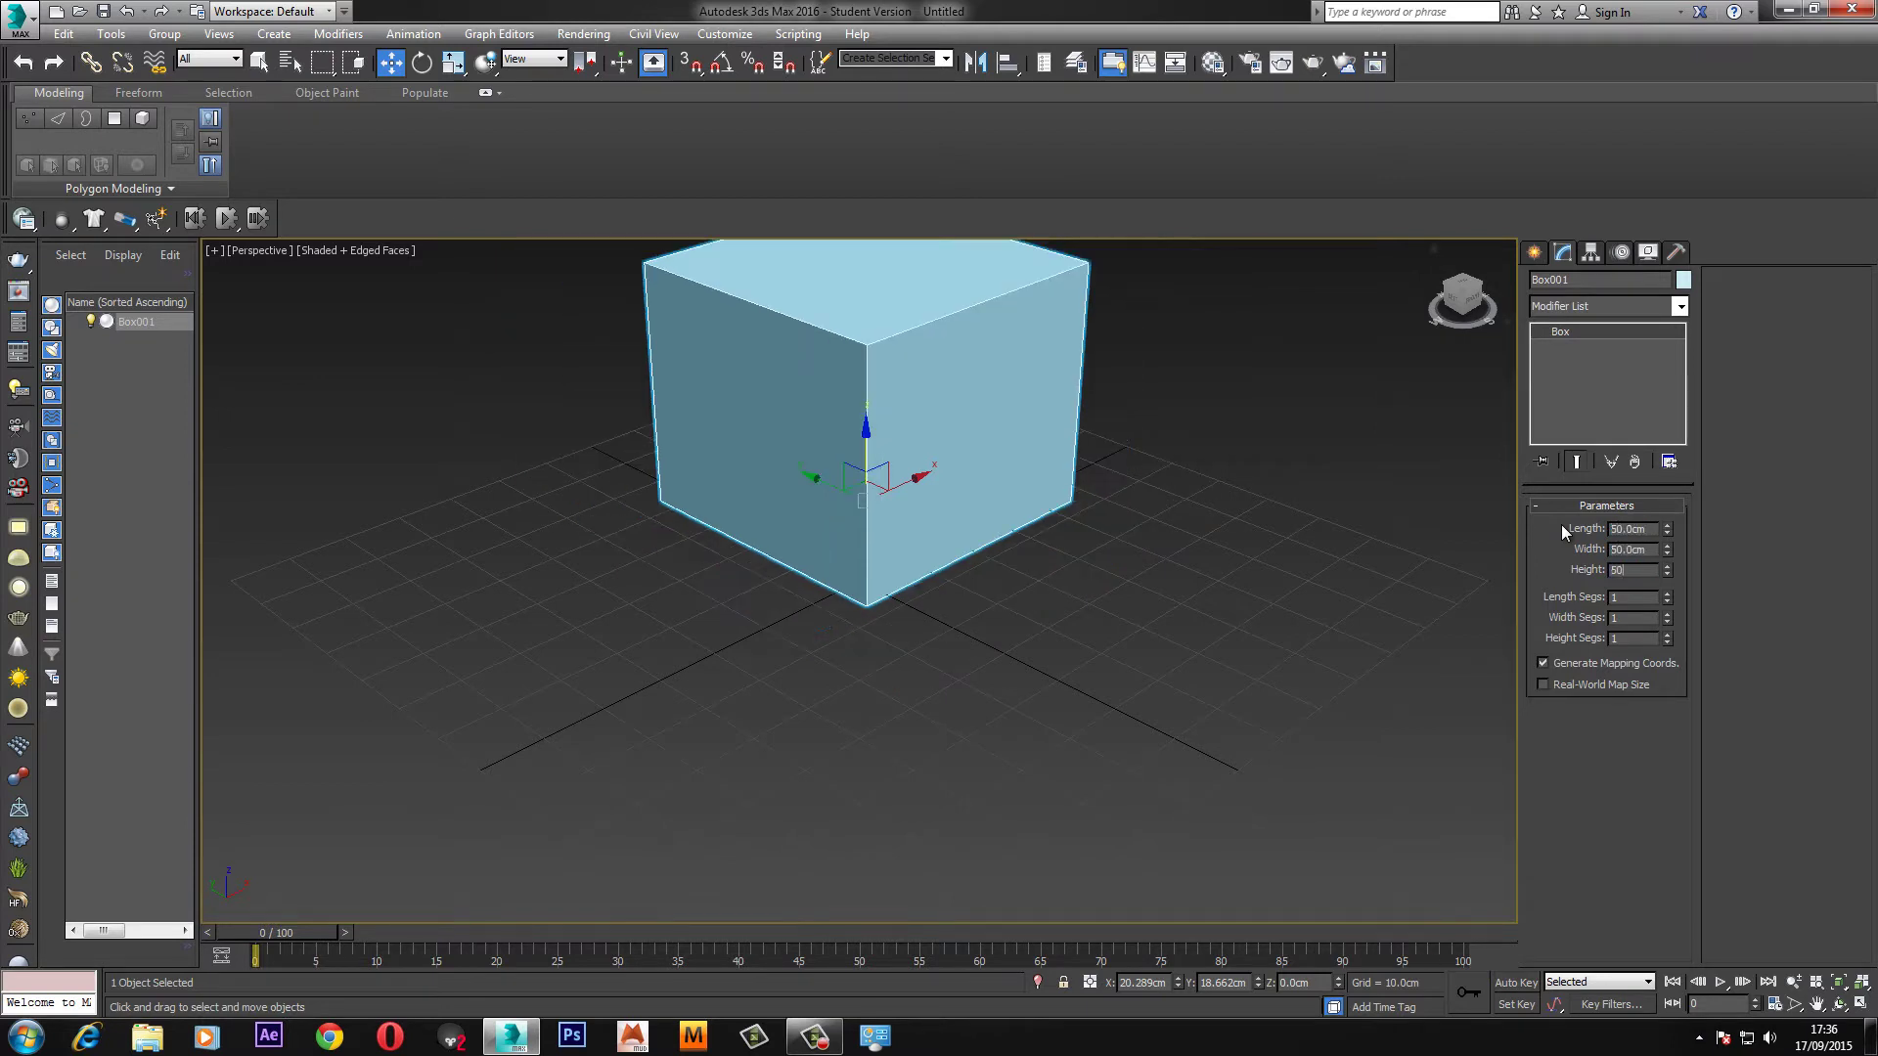
{"action": "type", "text": "50"}
{"action": "key", "text": "Return"}
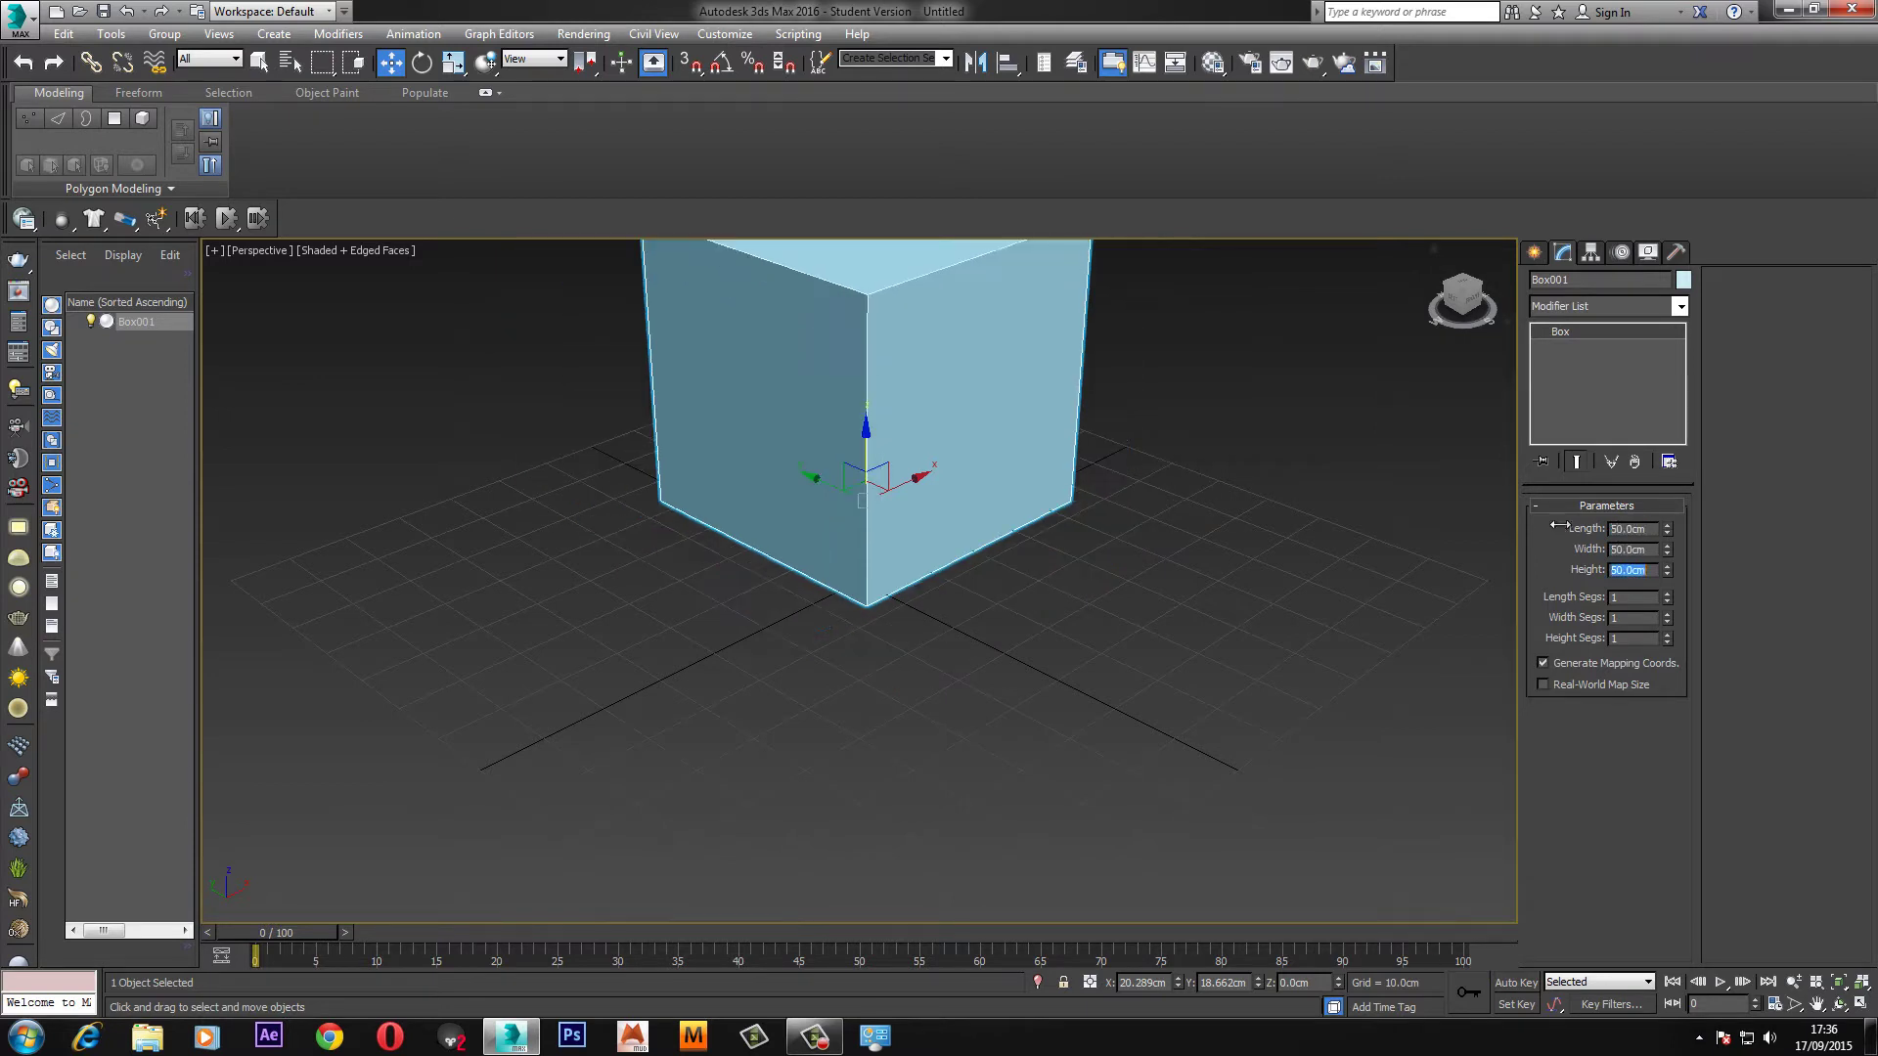
Reset the cube's X and Y position to 0 so it sits at the world origin.
{"action": "right_click", "coordinate": [1183, 981]}
{"action": "right_click", "coordinate": [1177, 982]}
{"action": "right_click", "coordinate": [1258, 982]}
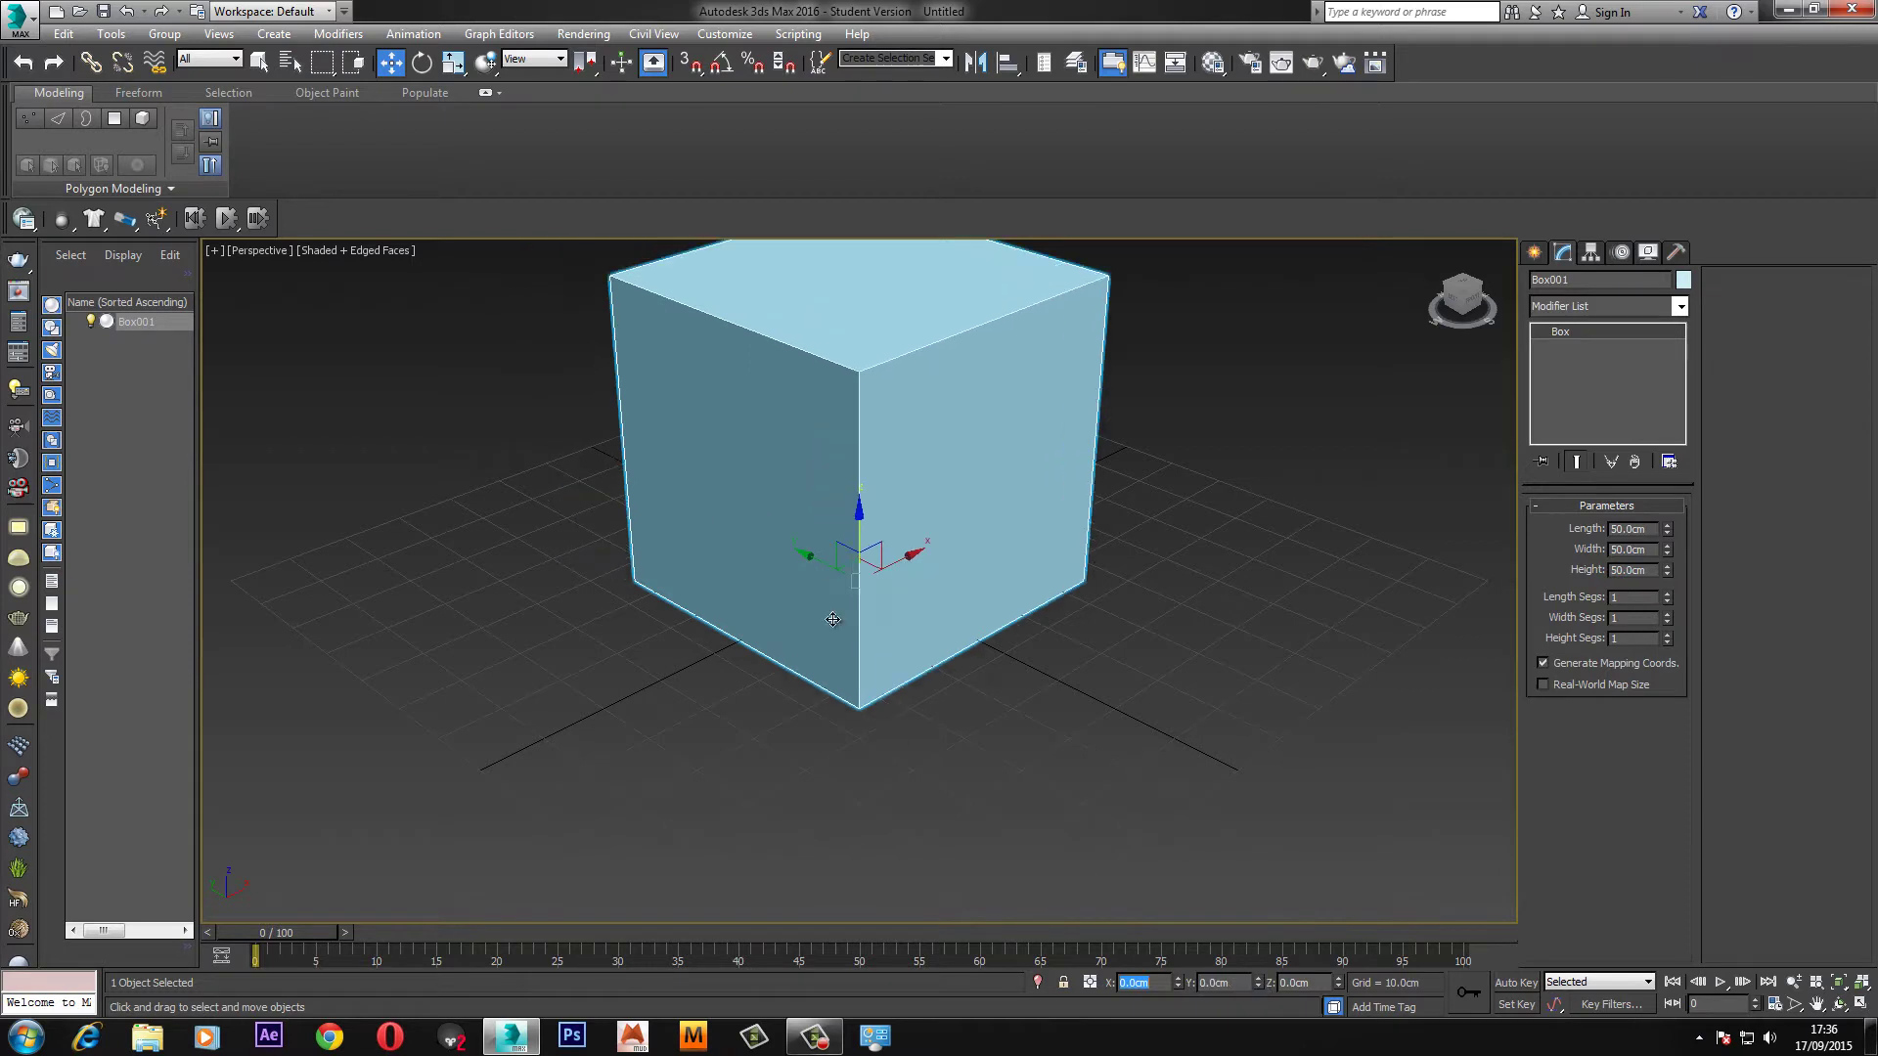
Render the Perspective view to inspect the cube's sharp edges, and close the rendered frame.
{"action": "middle_click_drag", "start_coordinate": [829, 585], "coordinate": [860, 698]}
{"action": "scroll", "coordinate": [1171, 769], "scroll_direction": "up", "scroll_amount": 3}
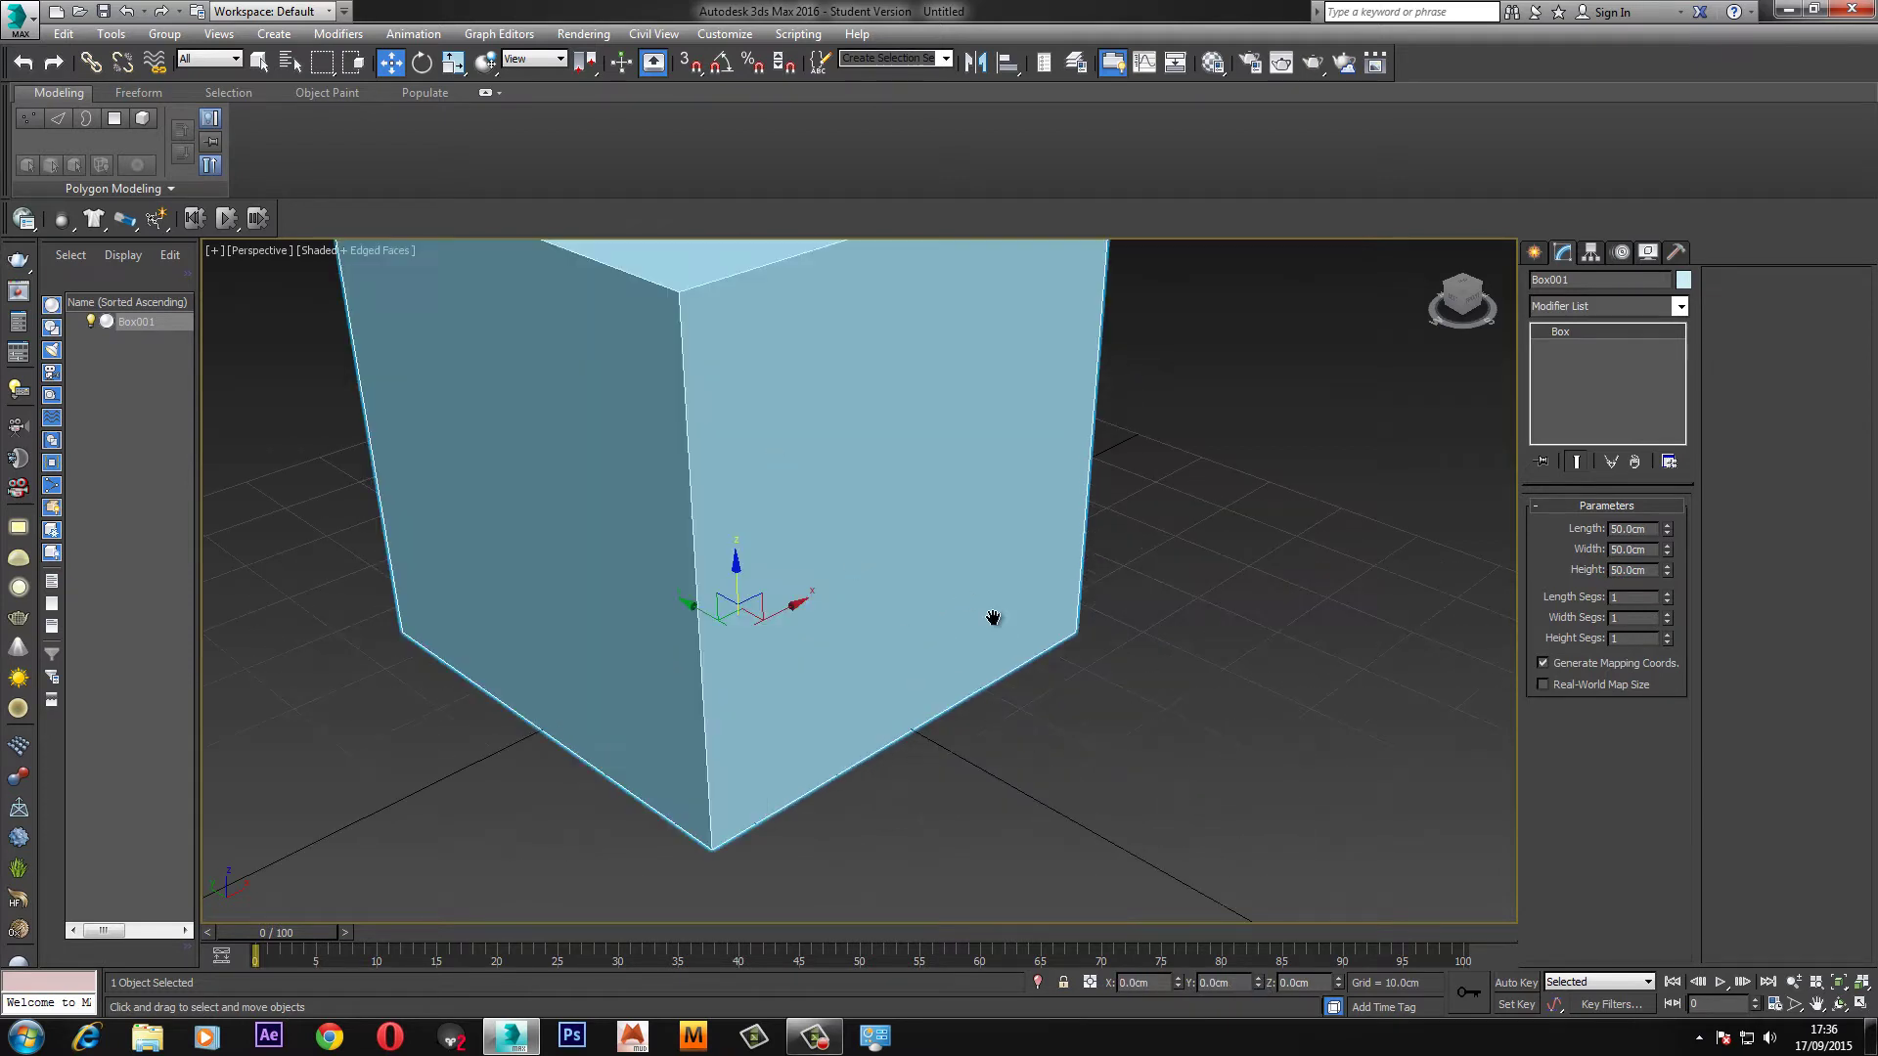
{"action": "scroll", "coordinate": [1008, 623], "scroll_direction": "down", "scroll_amount": 1}
{"action": "scroll", "coordinate": [876, 419], "scroll_direction": "down", "scroll_amount": 3}
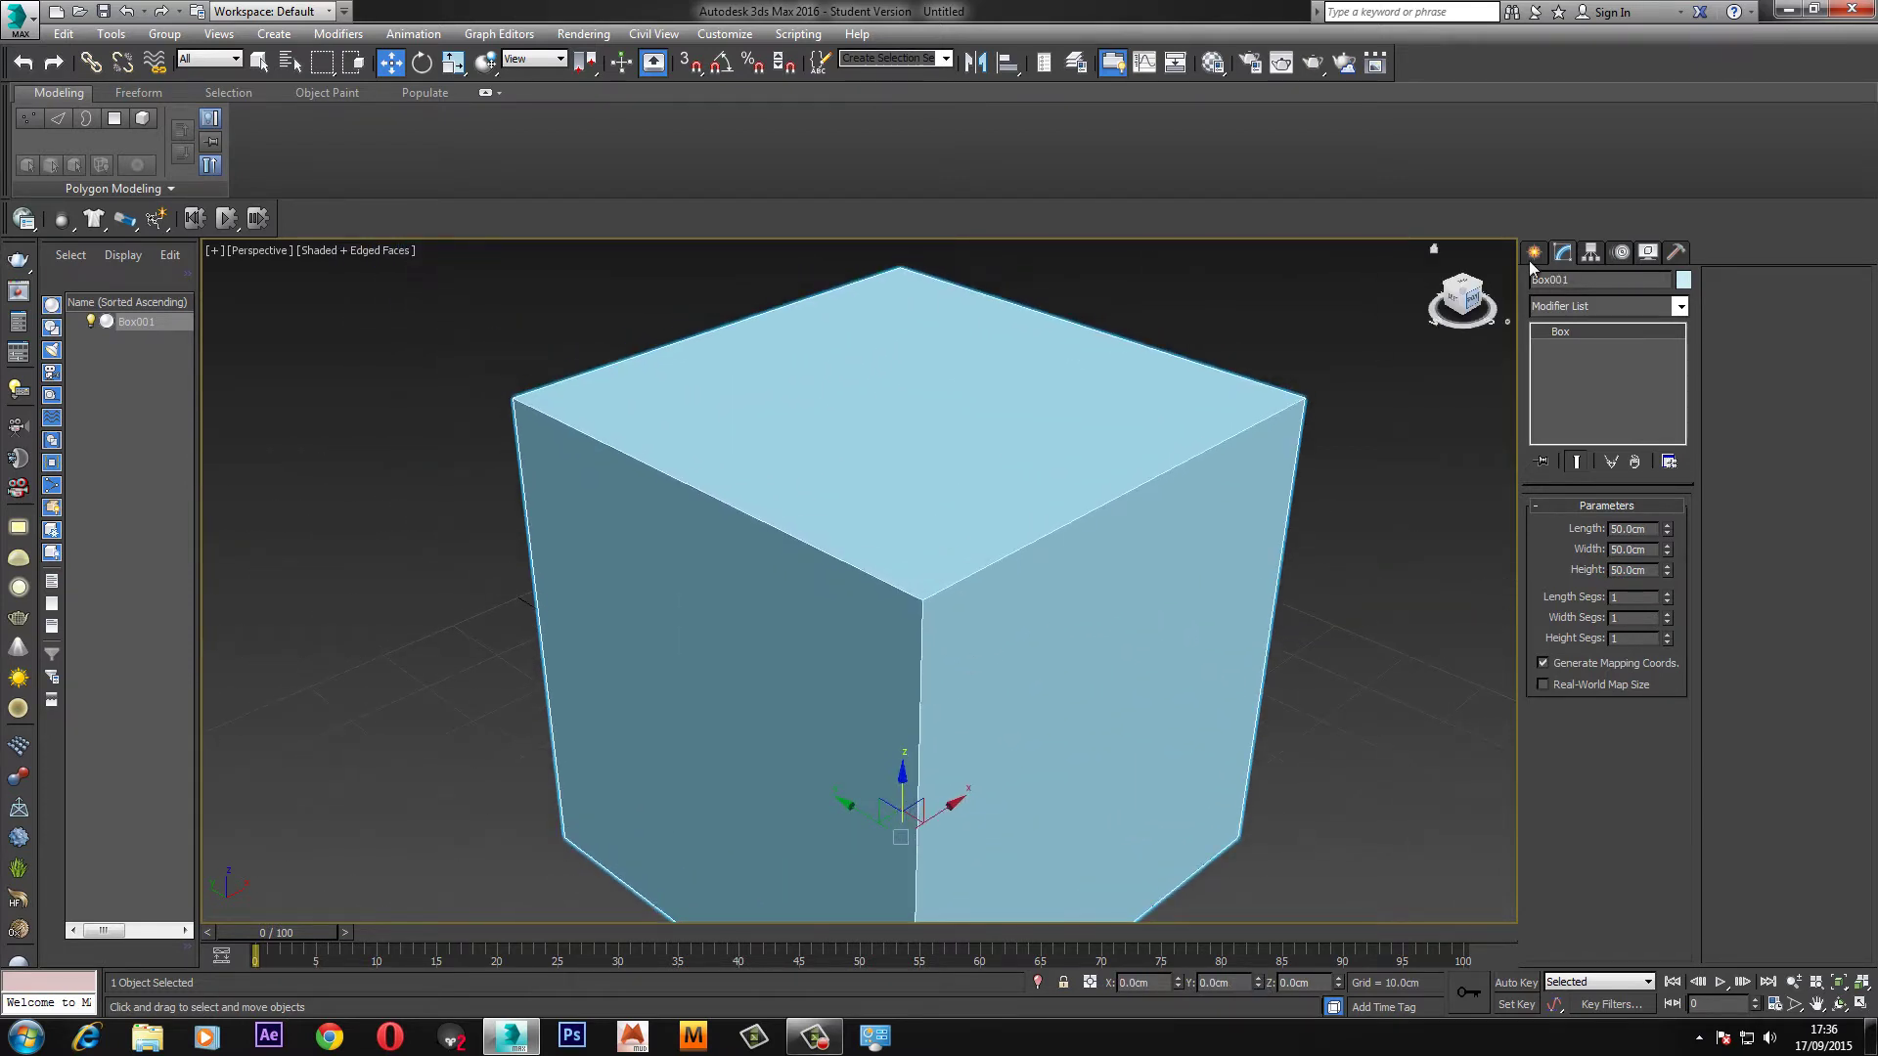
{"action": "left_click", "coordinate": [1533, 253]}
{"action": "key", "text": "shift+q"}
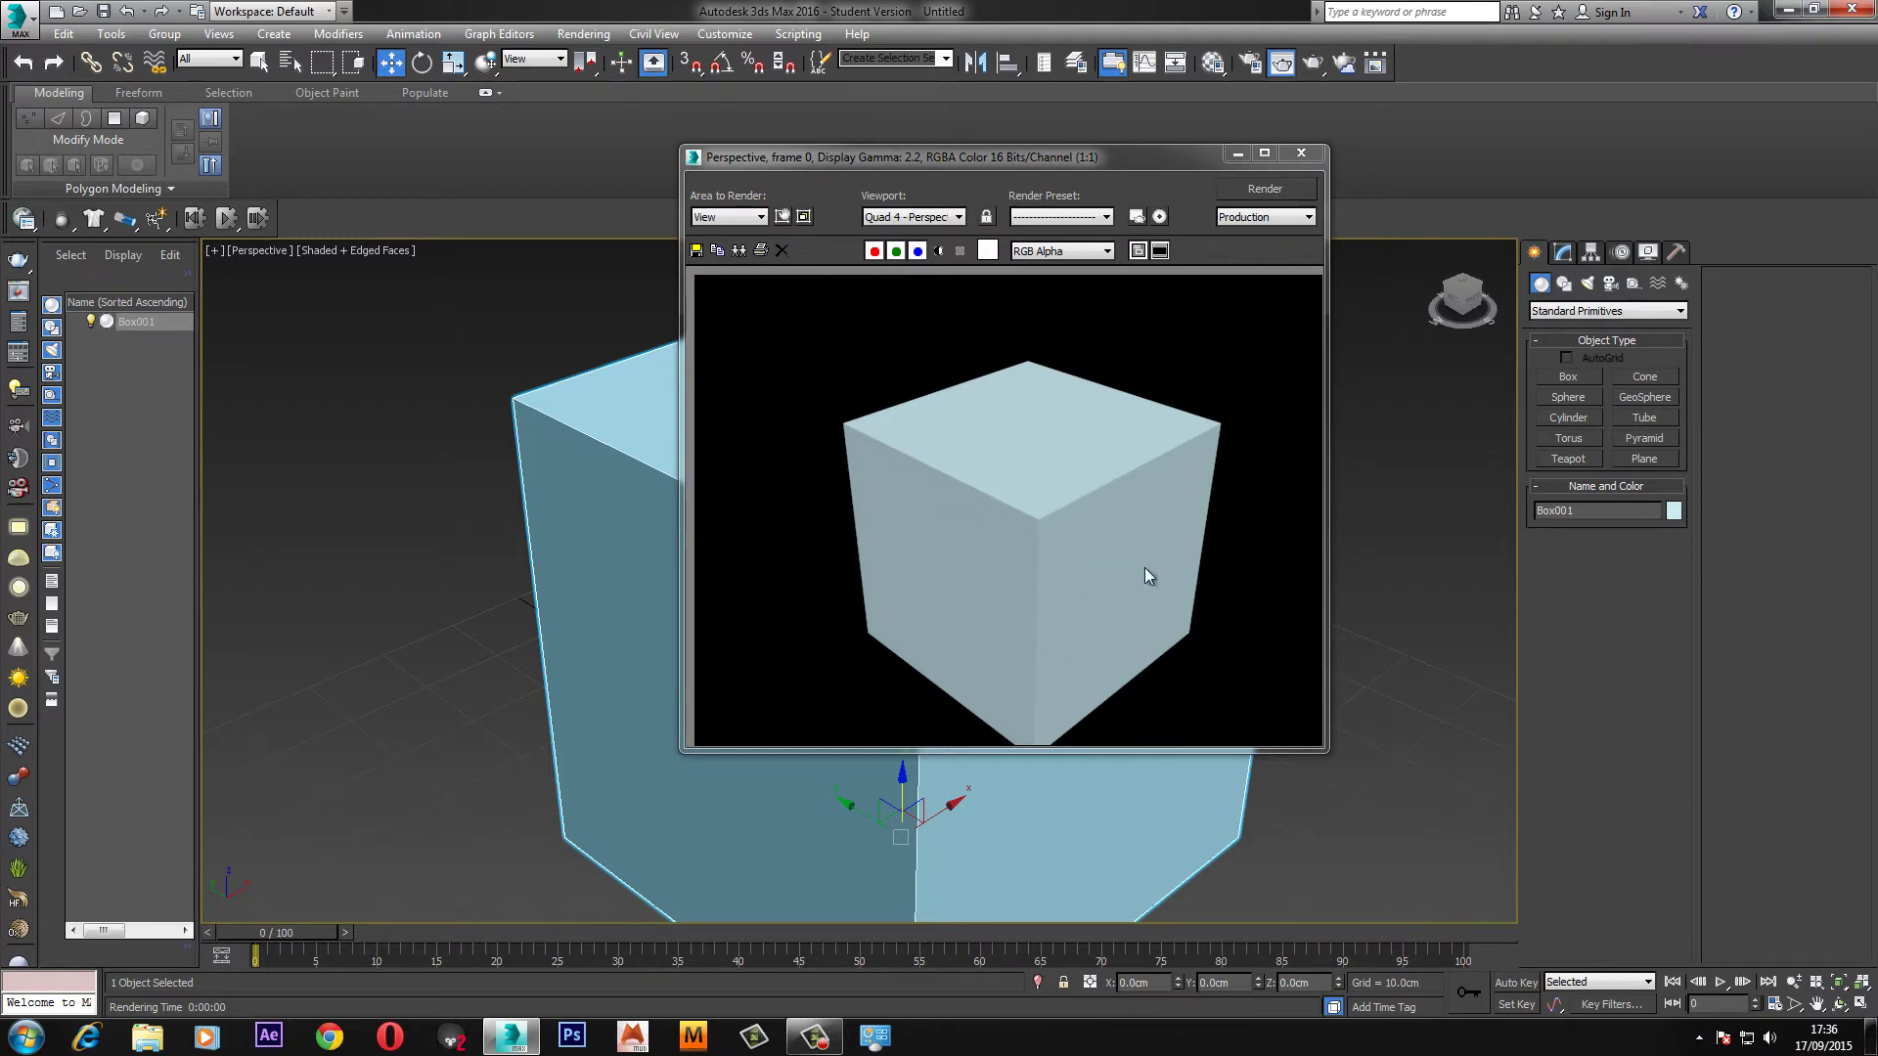
{"action": "left_click", "coordinate": [1302, 154]}
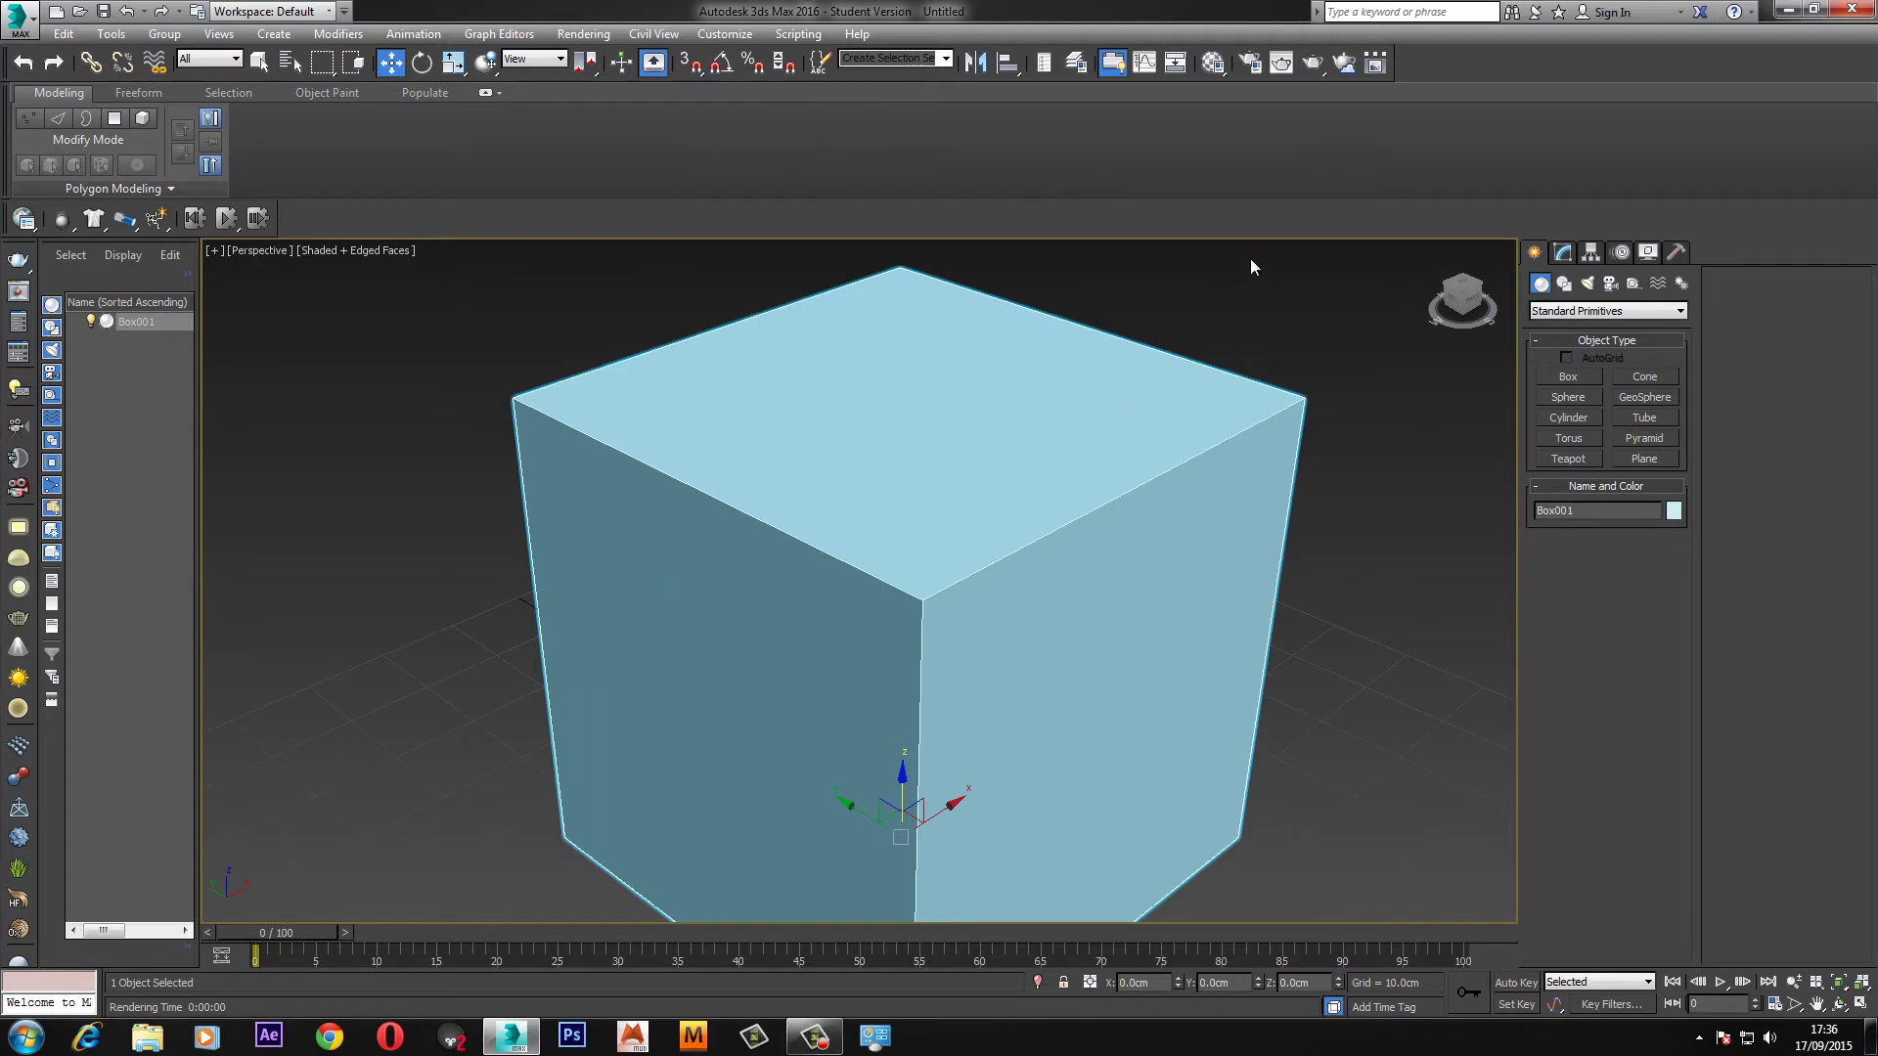
Convert the cube to an Editable Poly.
{"action": "left_click", "coordinate": [1563, 252]}
{"action": "right_click", "coordinate": [902, 366]}
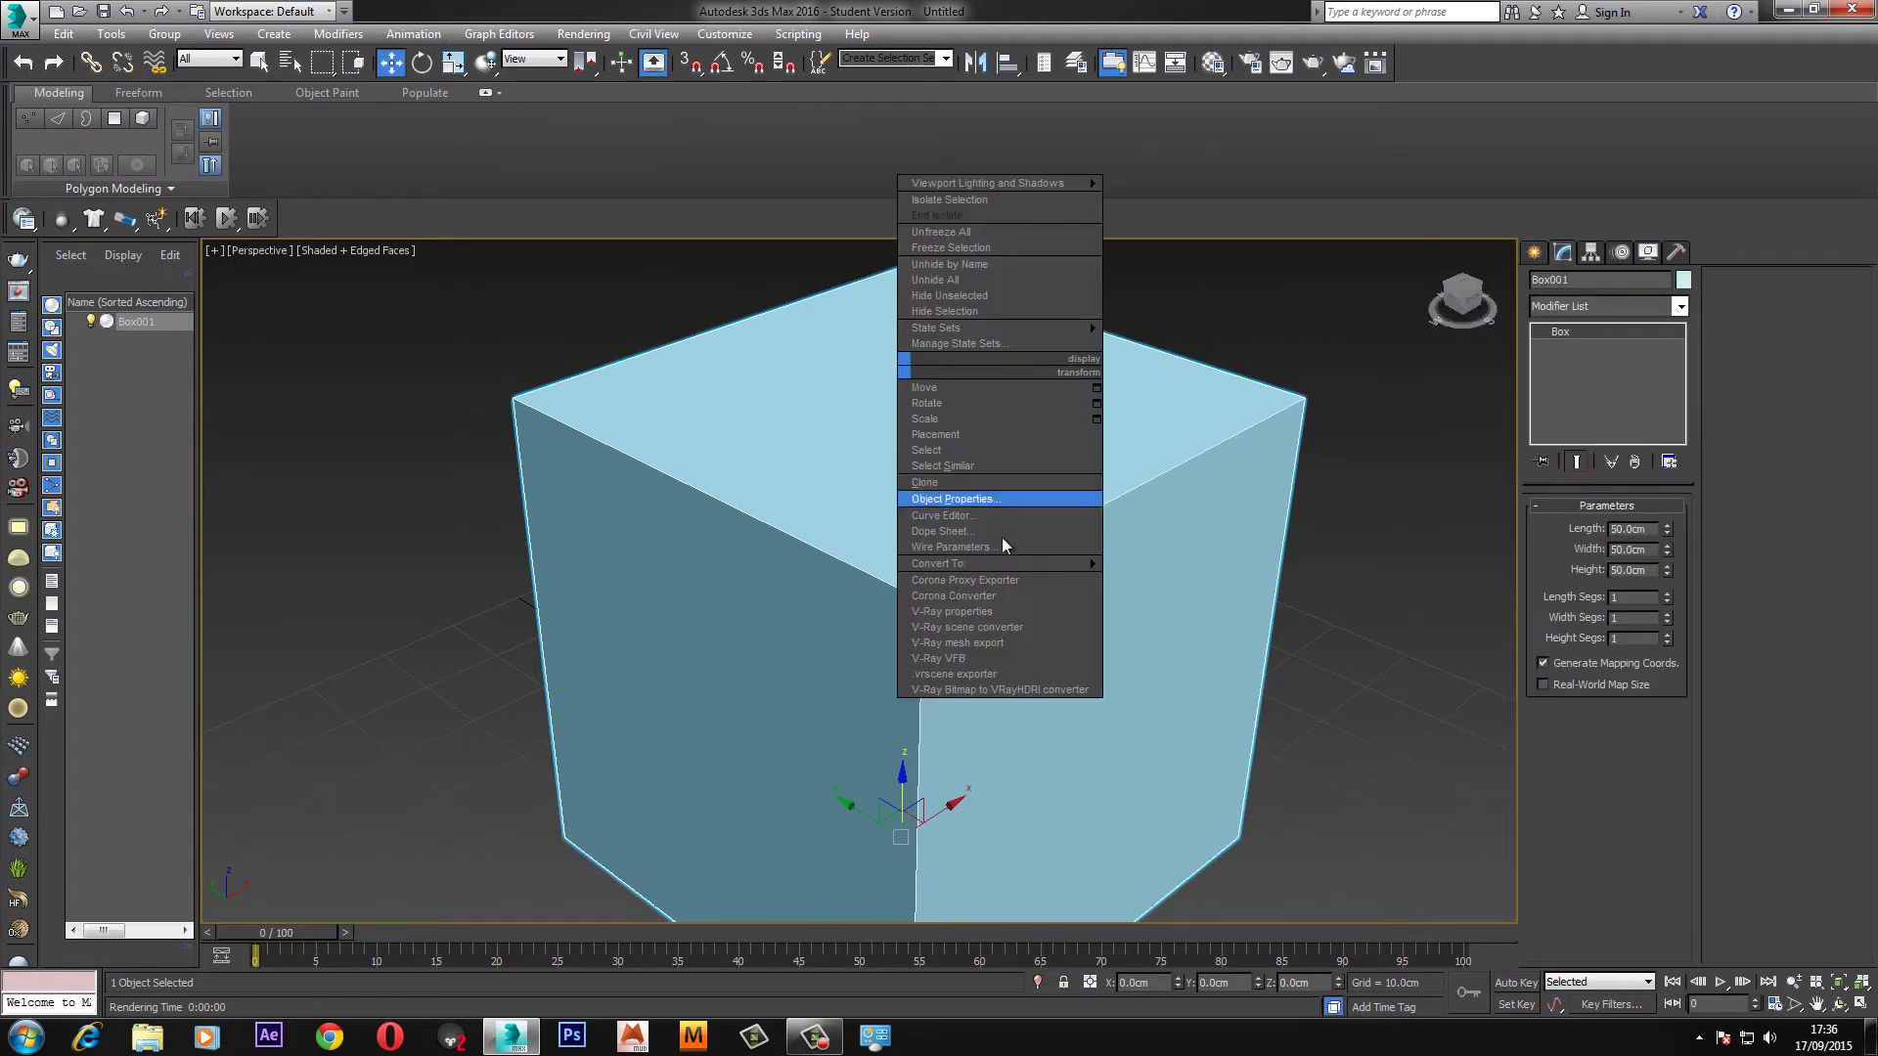
{"action": "mouse_move", "coordinate": [1012, 559]}
{"action": "left_click", "coordinate": [1173, 581]}
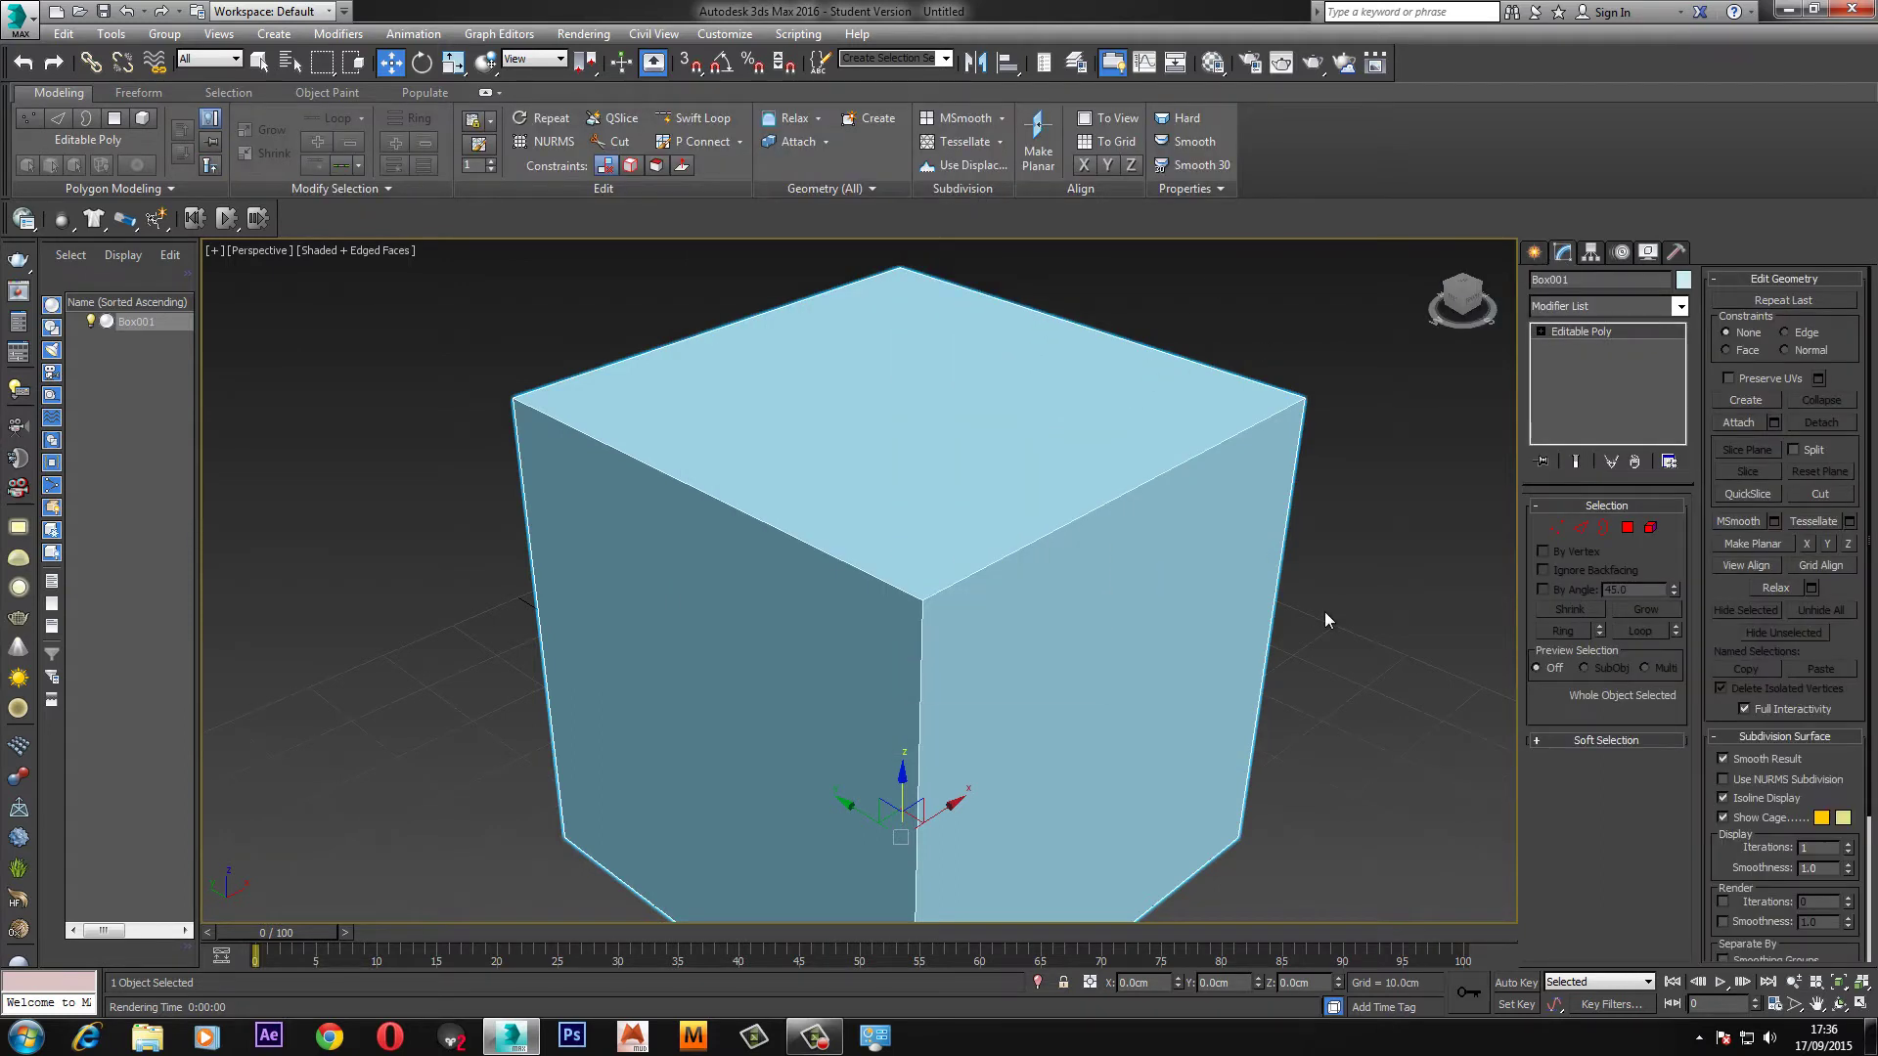
Chamfer all of the cube's edges by 1 cm with 4 connect edge segments, and deselect the cube.
{"action": "left_click", "coordinate": [1579, 529]}
{"action": "scroll", "coordinate": [1032, 401], "scroll_direction": "down", "scroll_amount": 5}
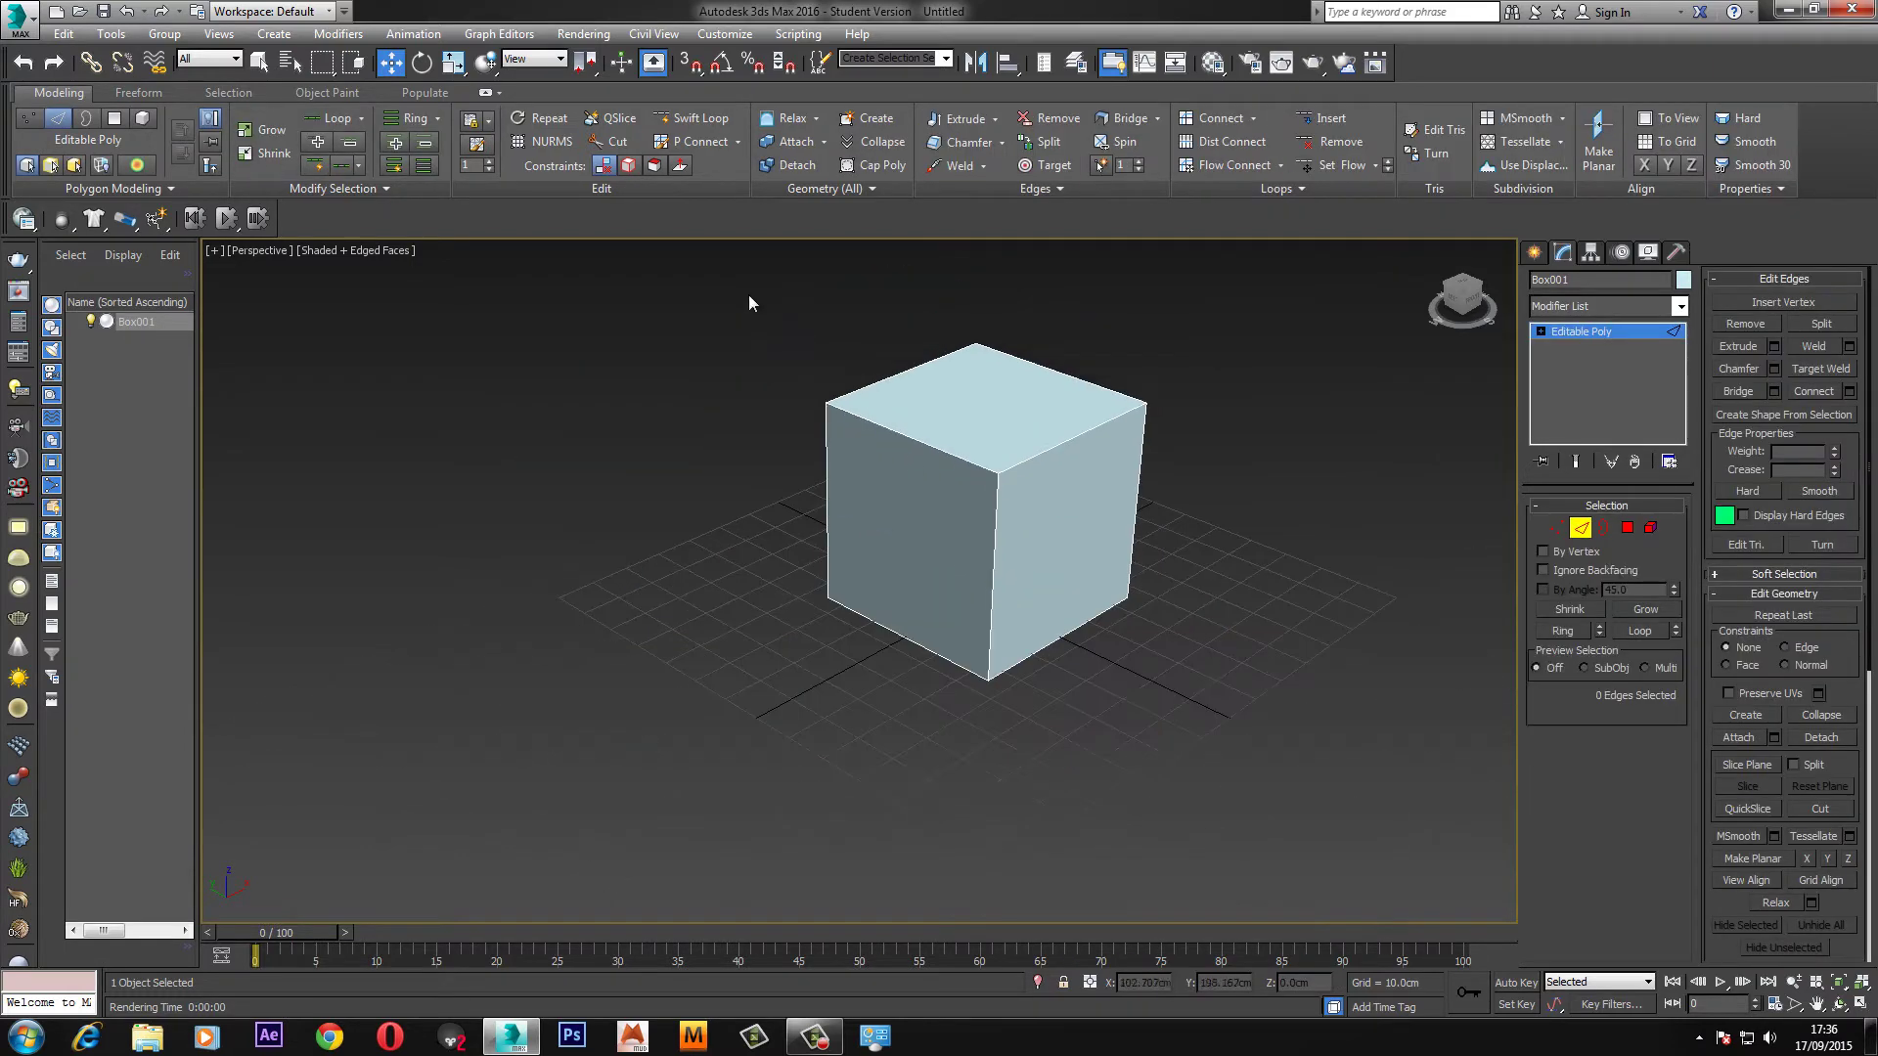
{"action": "left_click_drag", "start_coordinate": [746, 286], "coordinate": [1223, 745]}
{"action": "middle_click_drag", "start_coordinate": [992, 481], "coordinate": [929, 550]}
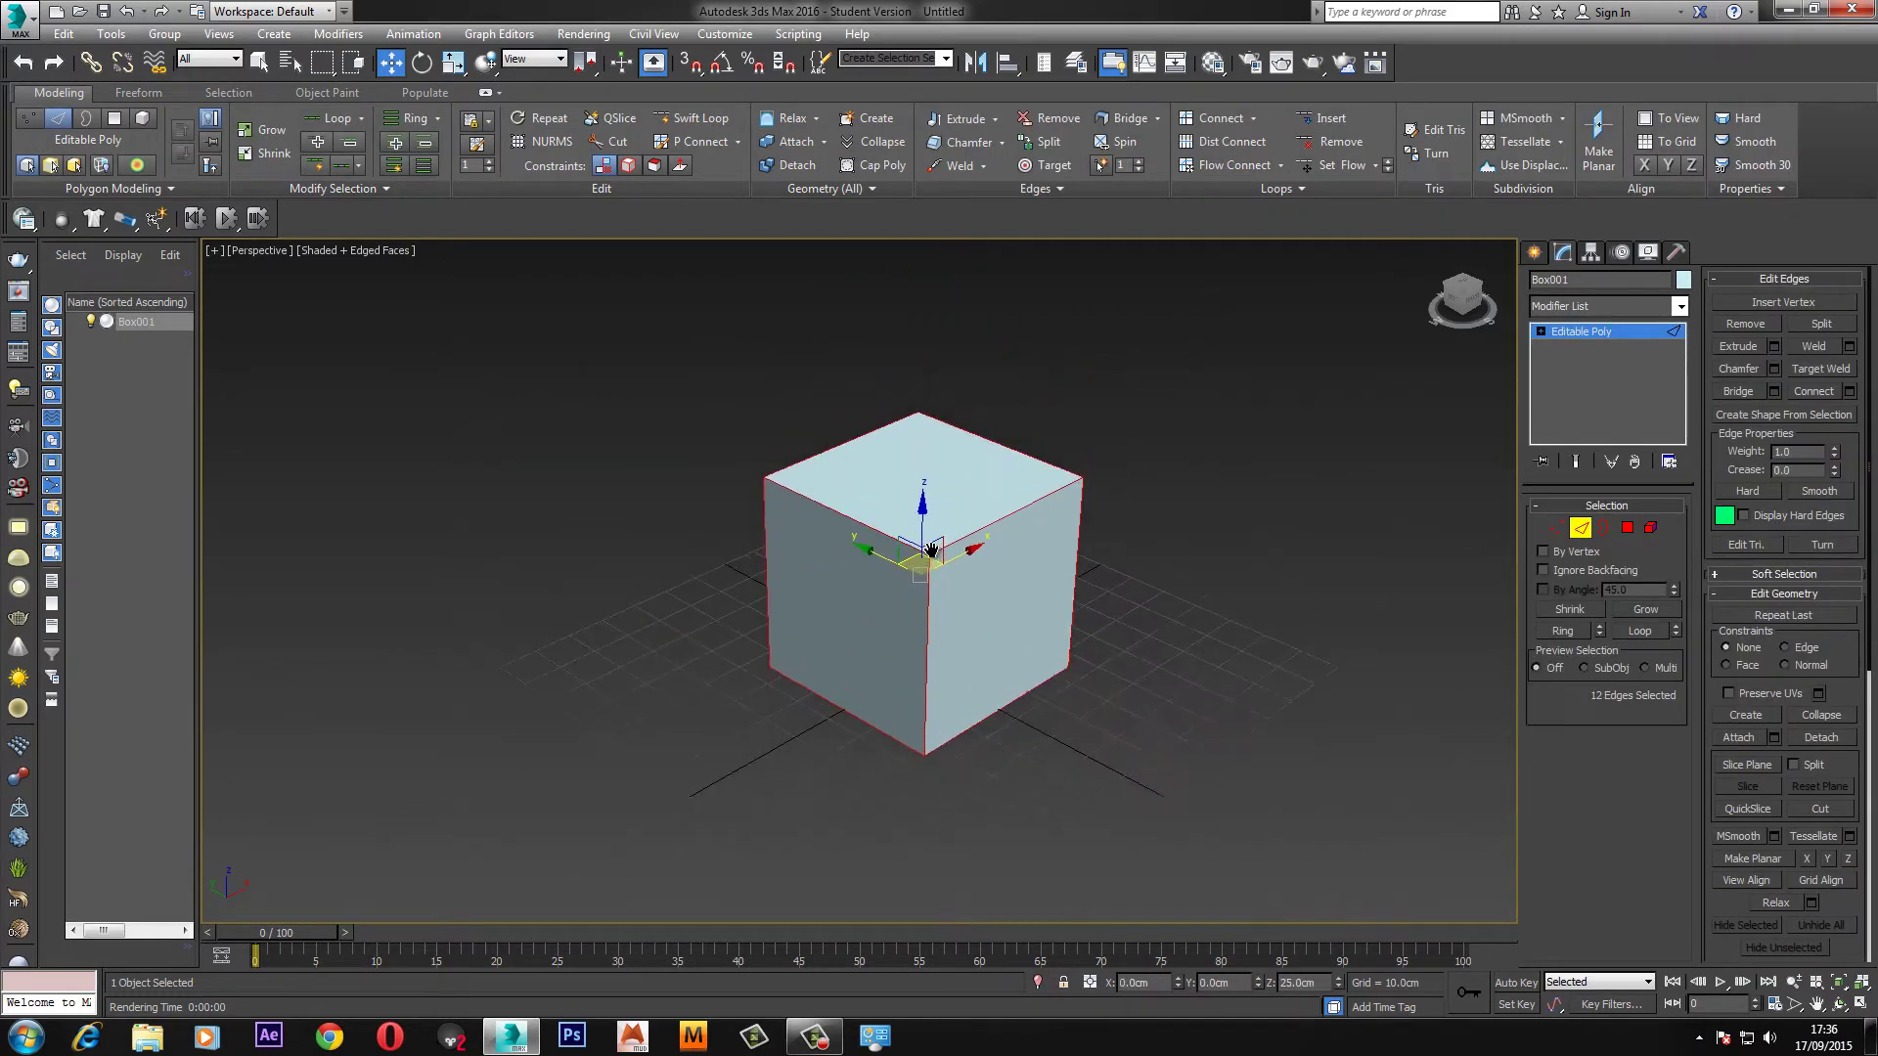
{"action": "scroll", "coordinate": [968, 533], "scroll_direction": "up", "scroll_amount": 2}
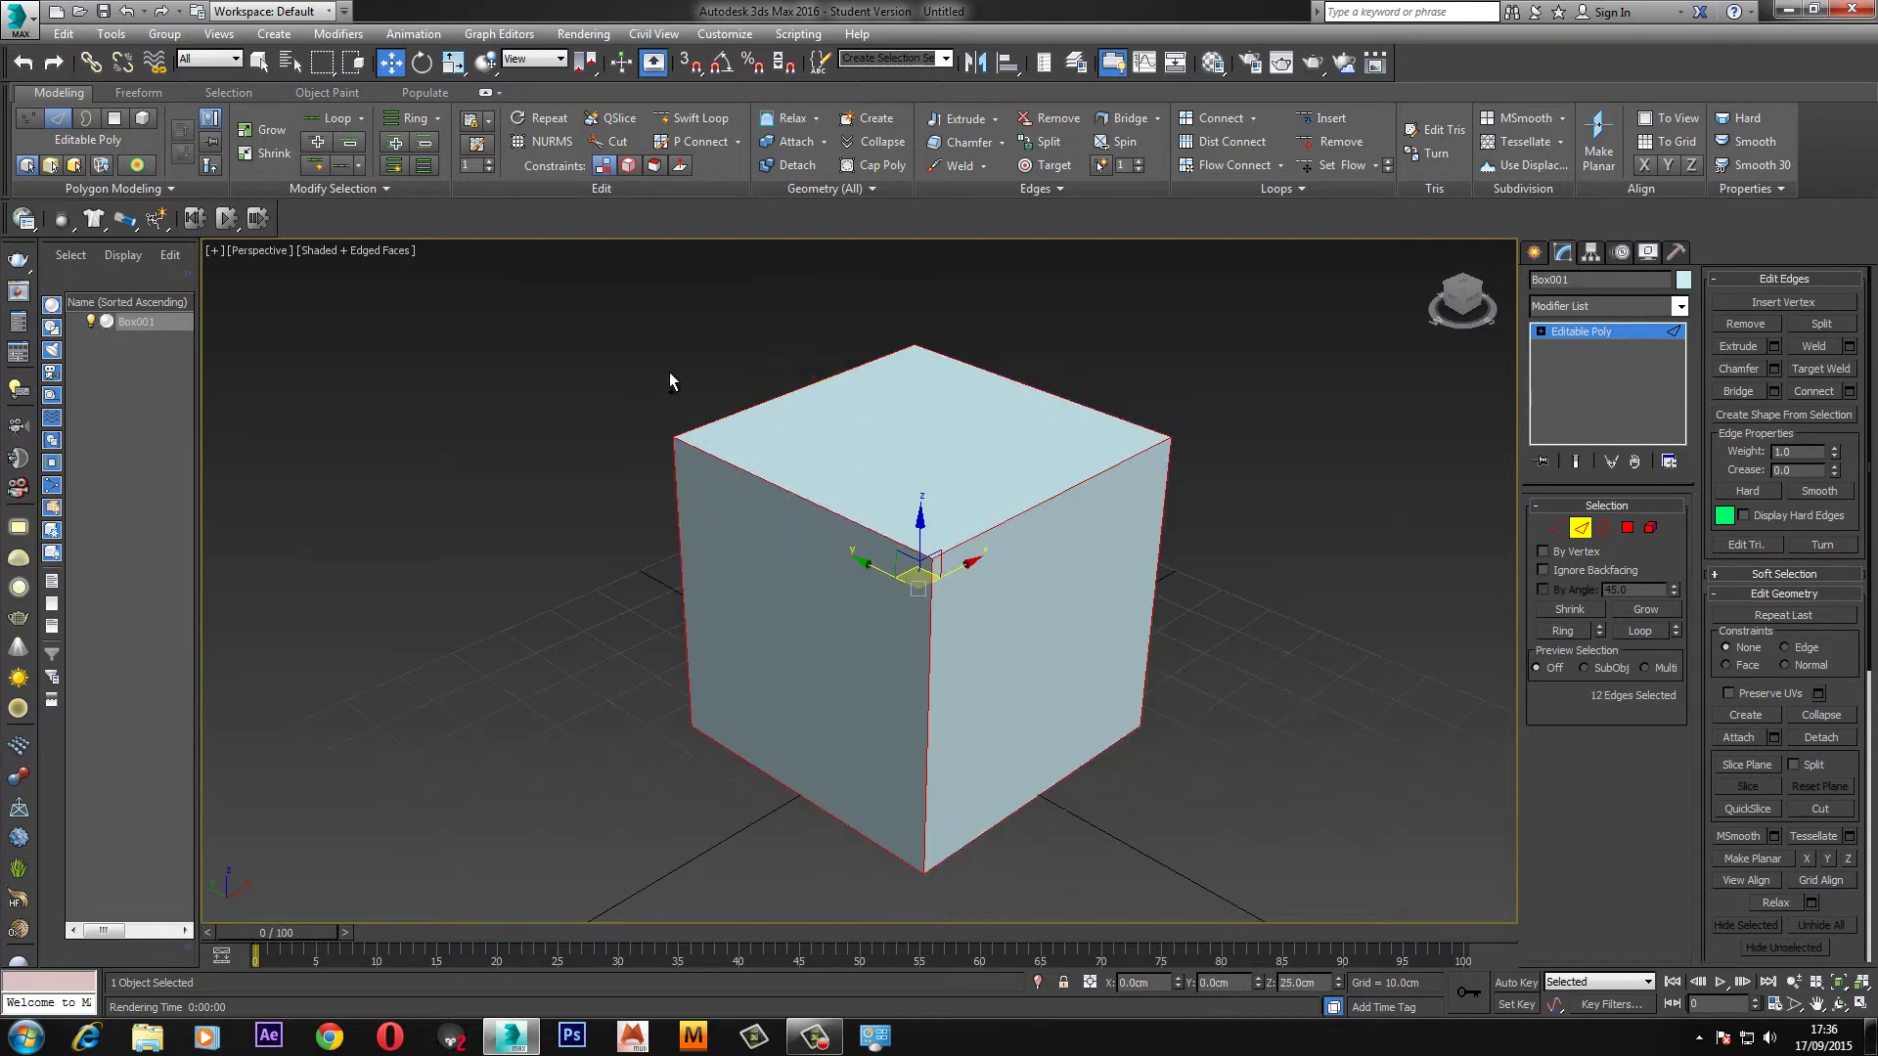
{"action": "scroll", "coordinate": [1018, 537], "scroll_direction": "up", "scroll_amount": 3}
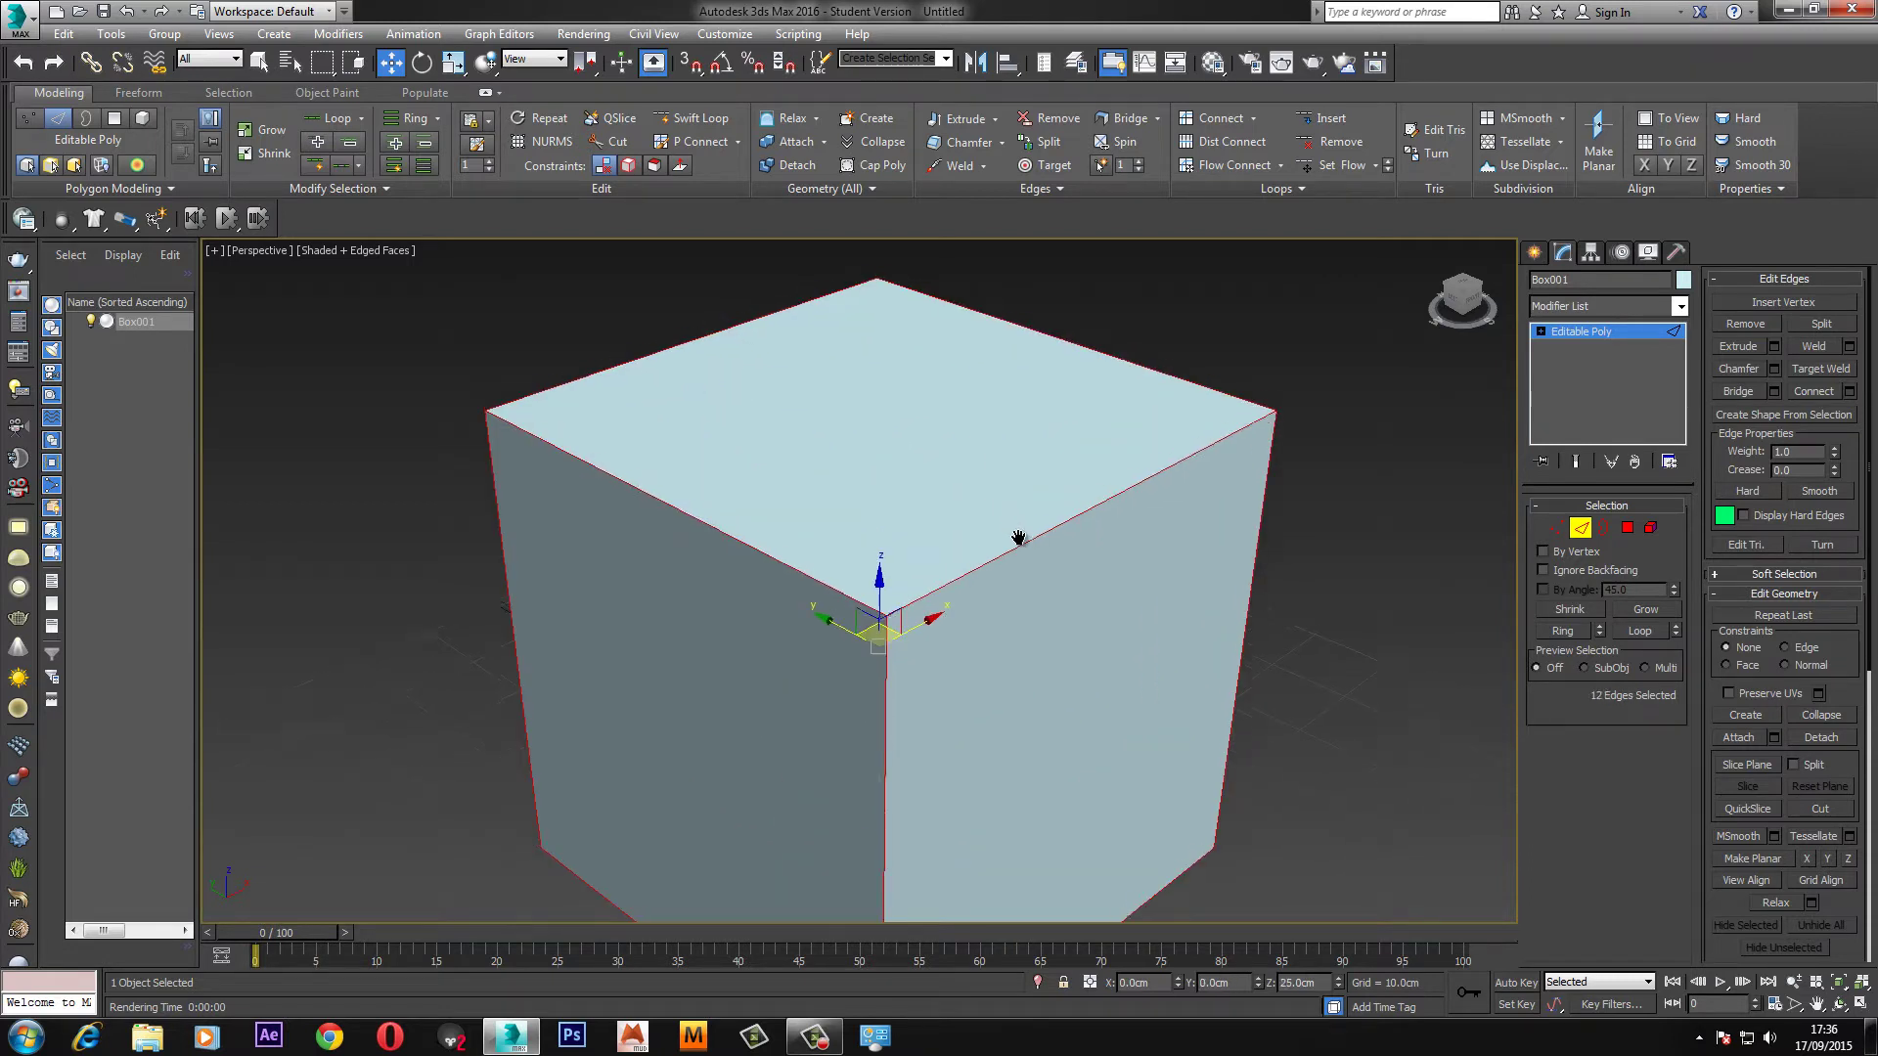
{"action": "left_click", "coordinate": [1774, 368]}
{"action": "left_click", "coordinate": [874, 646]}
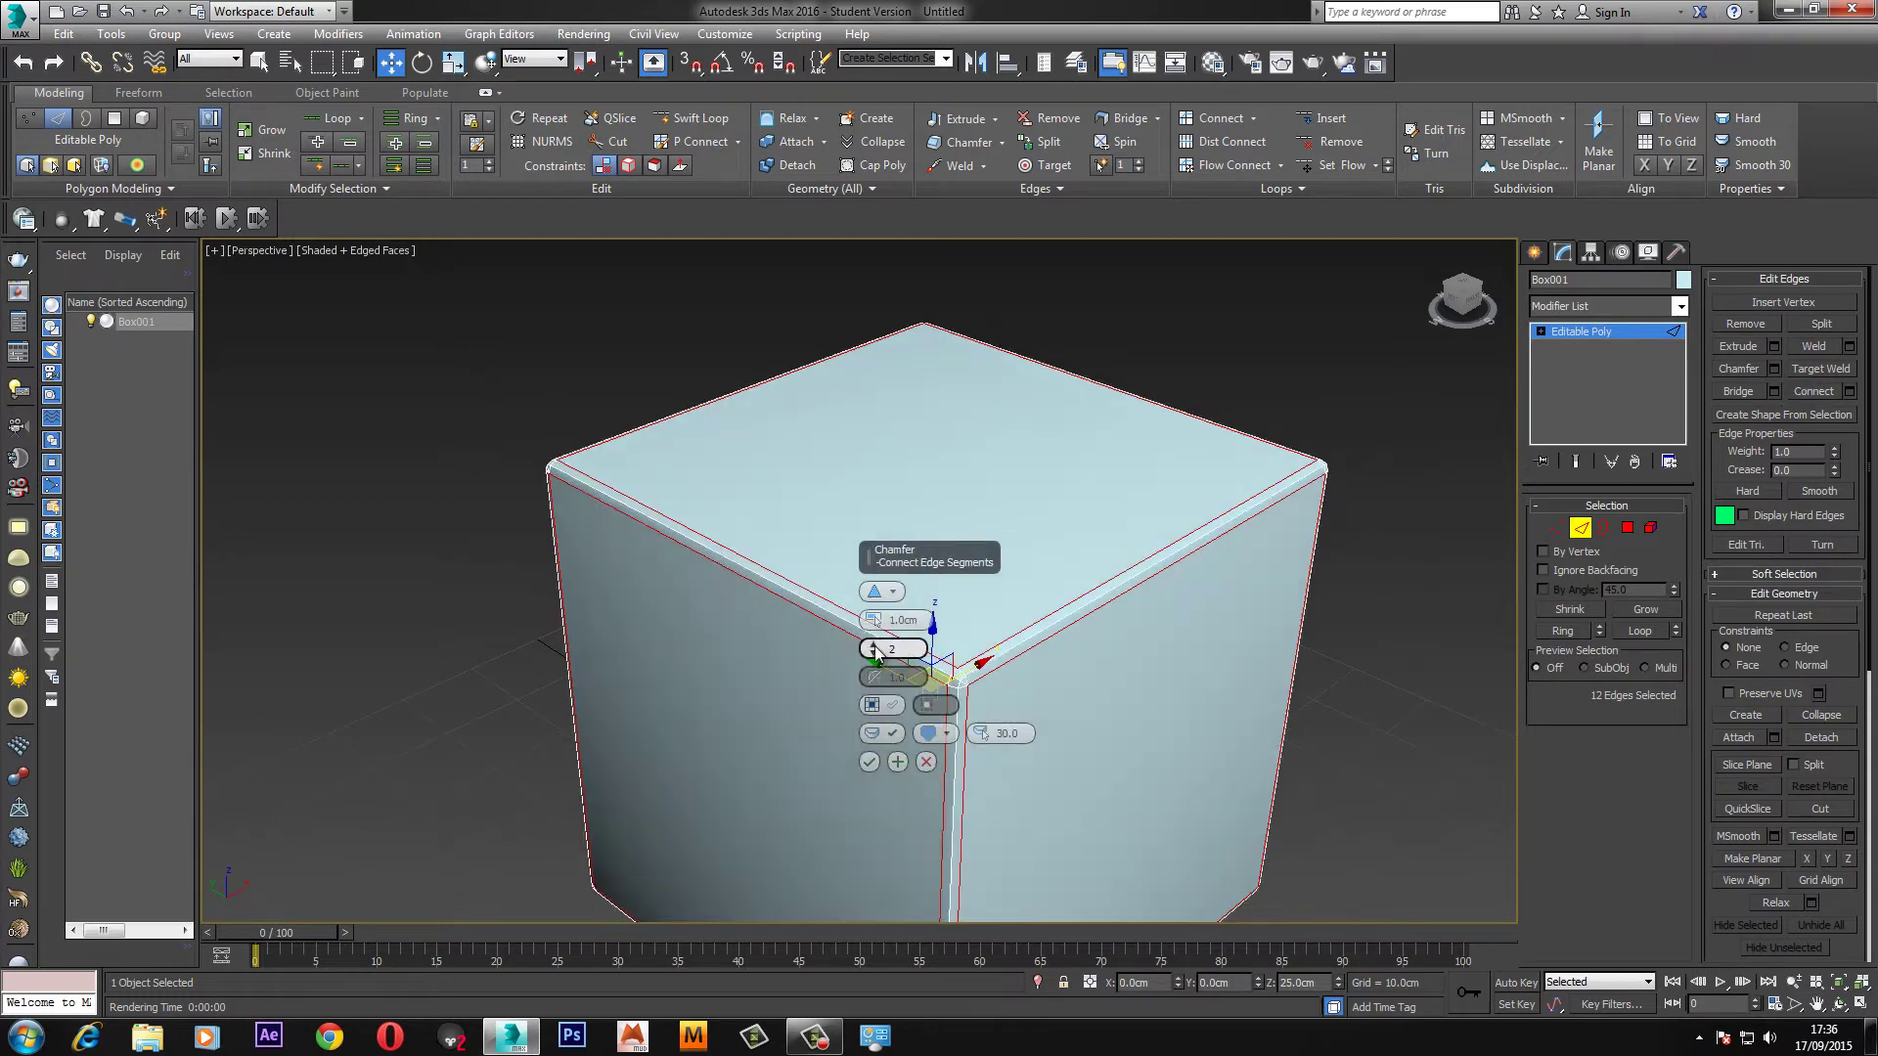
{"action": "left_click", "coordinate": [873, 645]}
{"action": "left_click", "coordinate": [874, 644]}
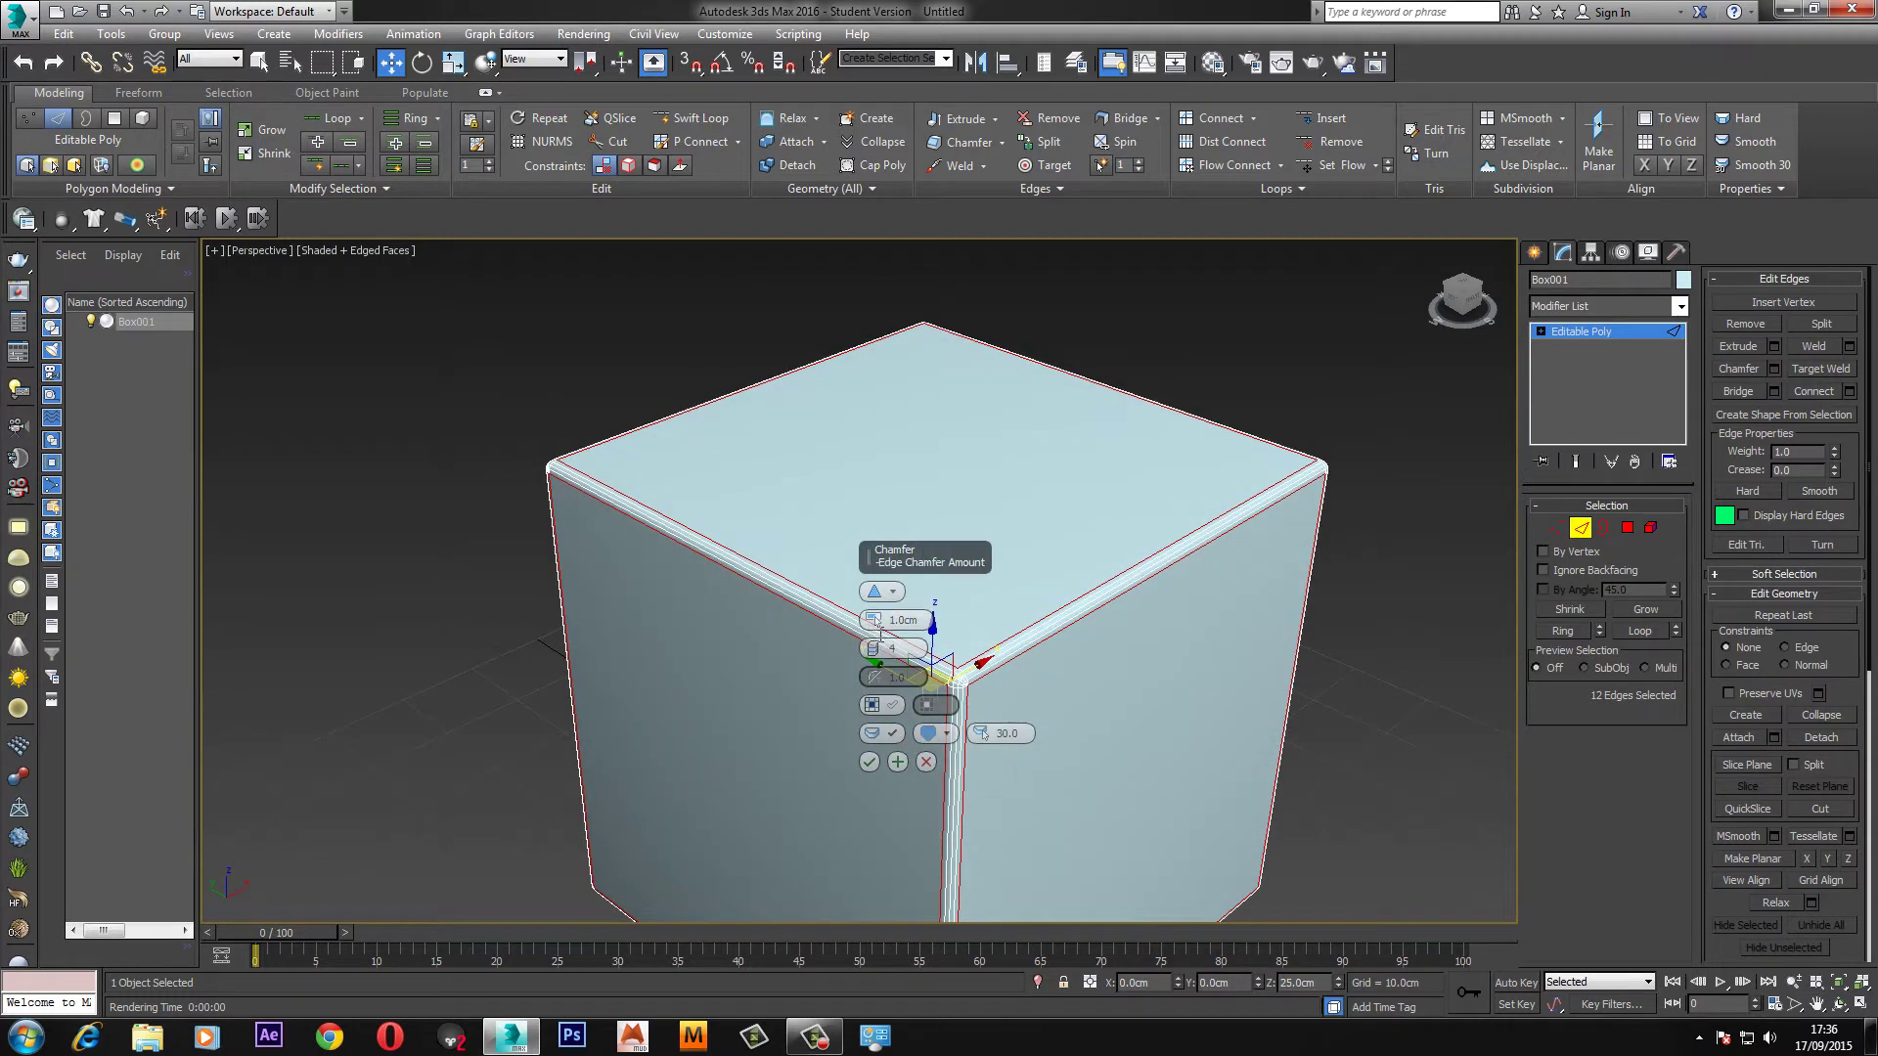
{"action": "left_click", "coordinate": [869, 762]}
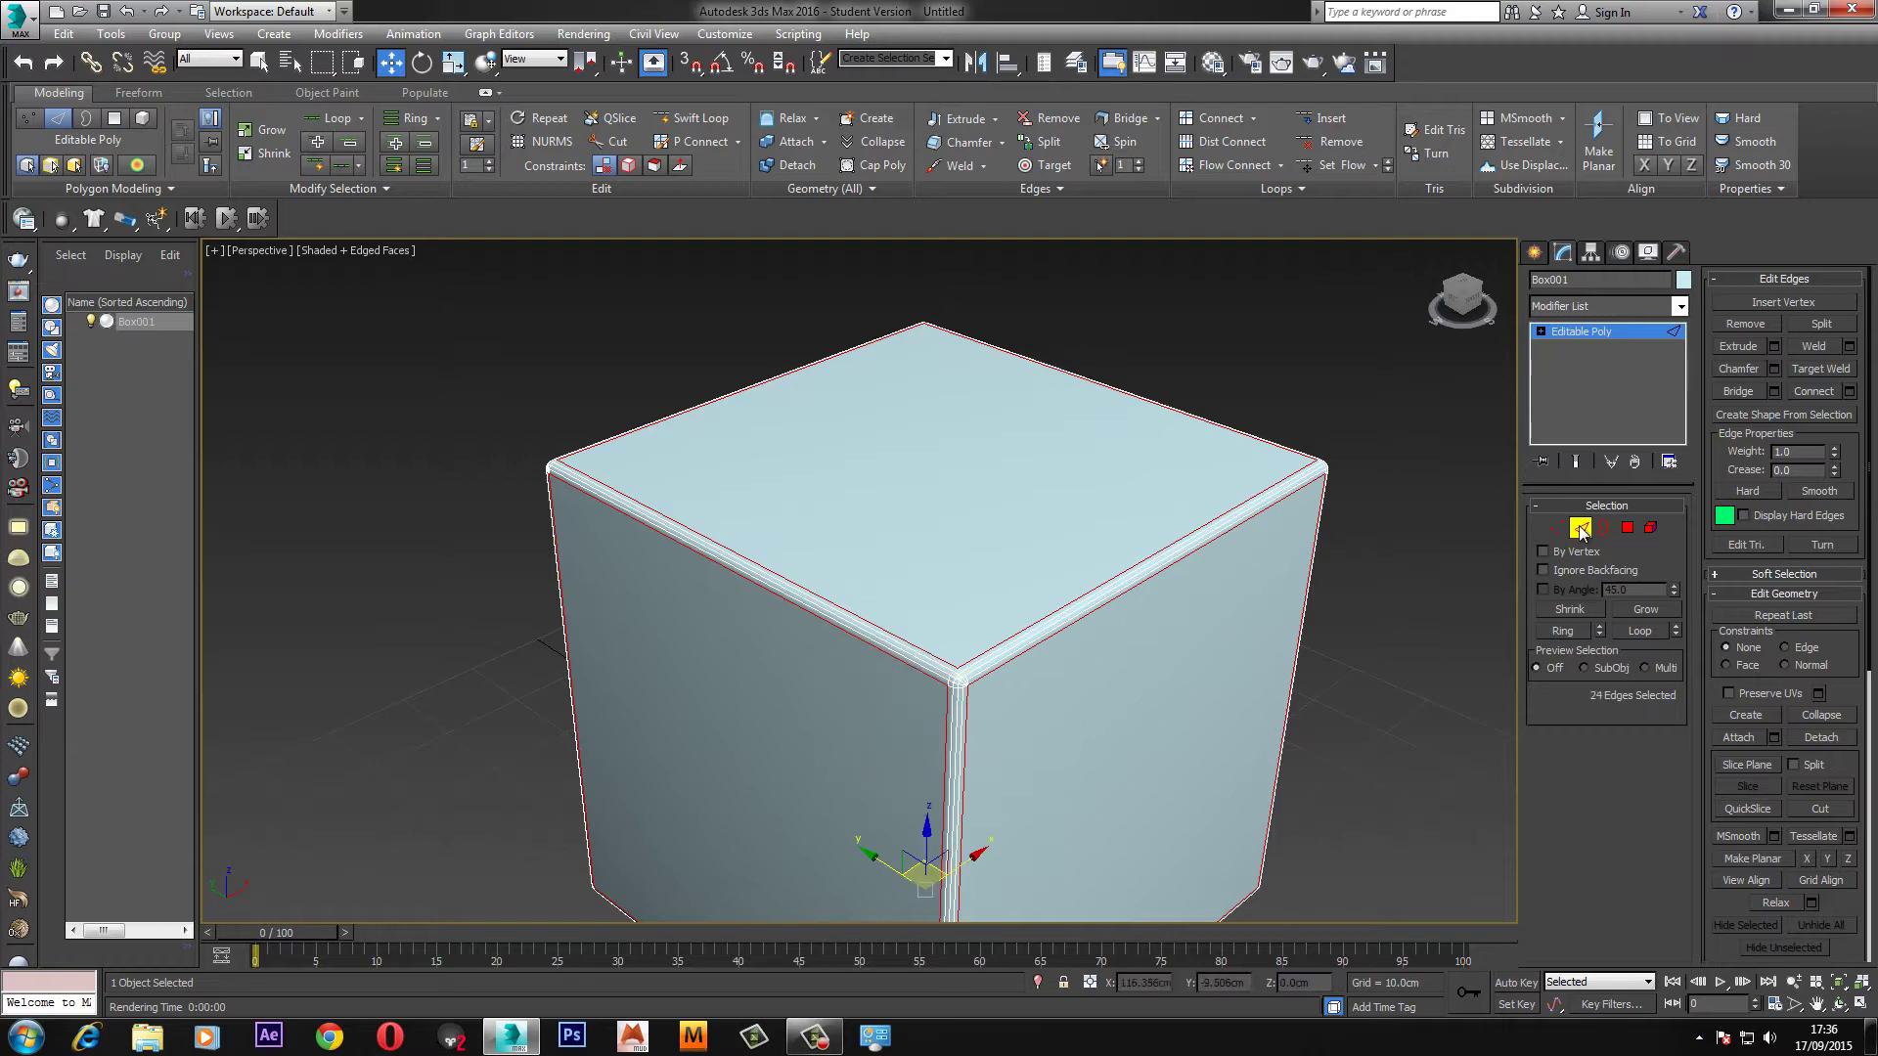
{"action": "left_click", "coordinate": [1581, 531]}
{"action": "left_click", "coordinate": [1336, 425]}
Render the Perspective view to examine the cube's chamfered edges, and close the rendered frame.
{"action": "scroll", "coordinate": [1124, 548], "scroll_direction": "up", "scroll_amount": 6}
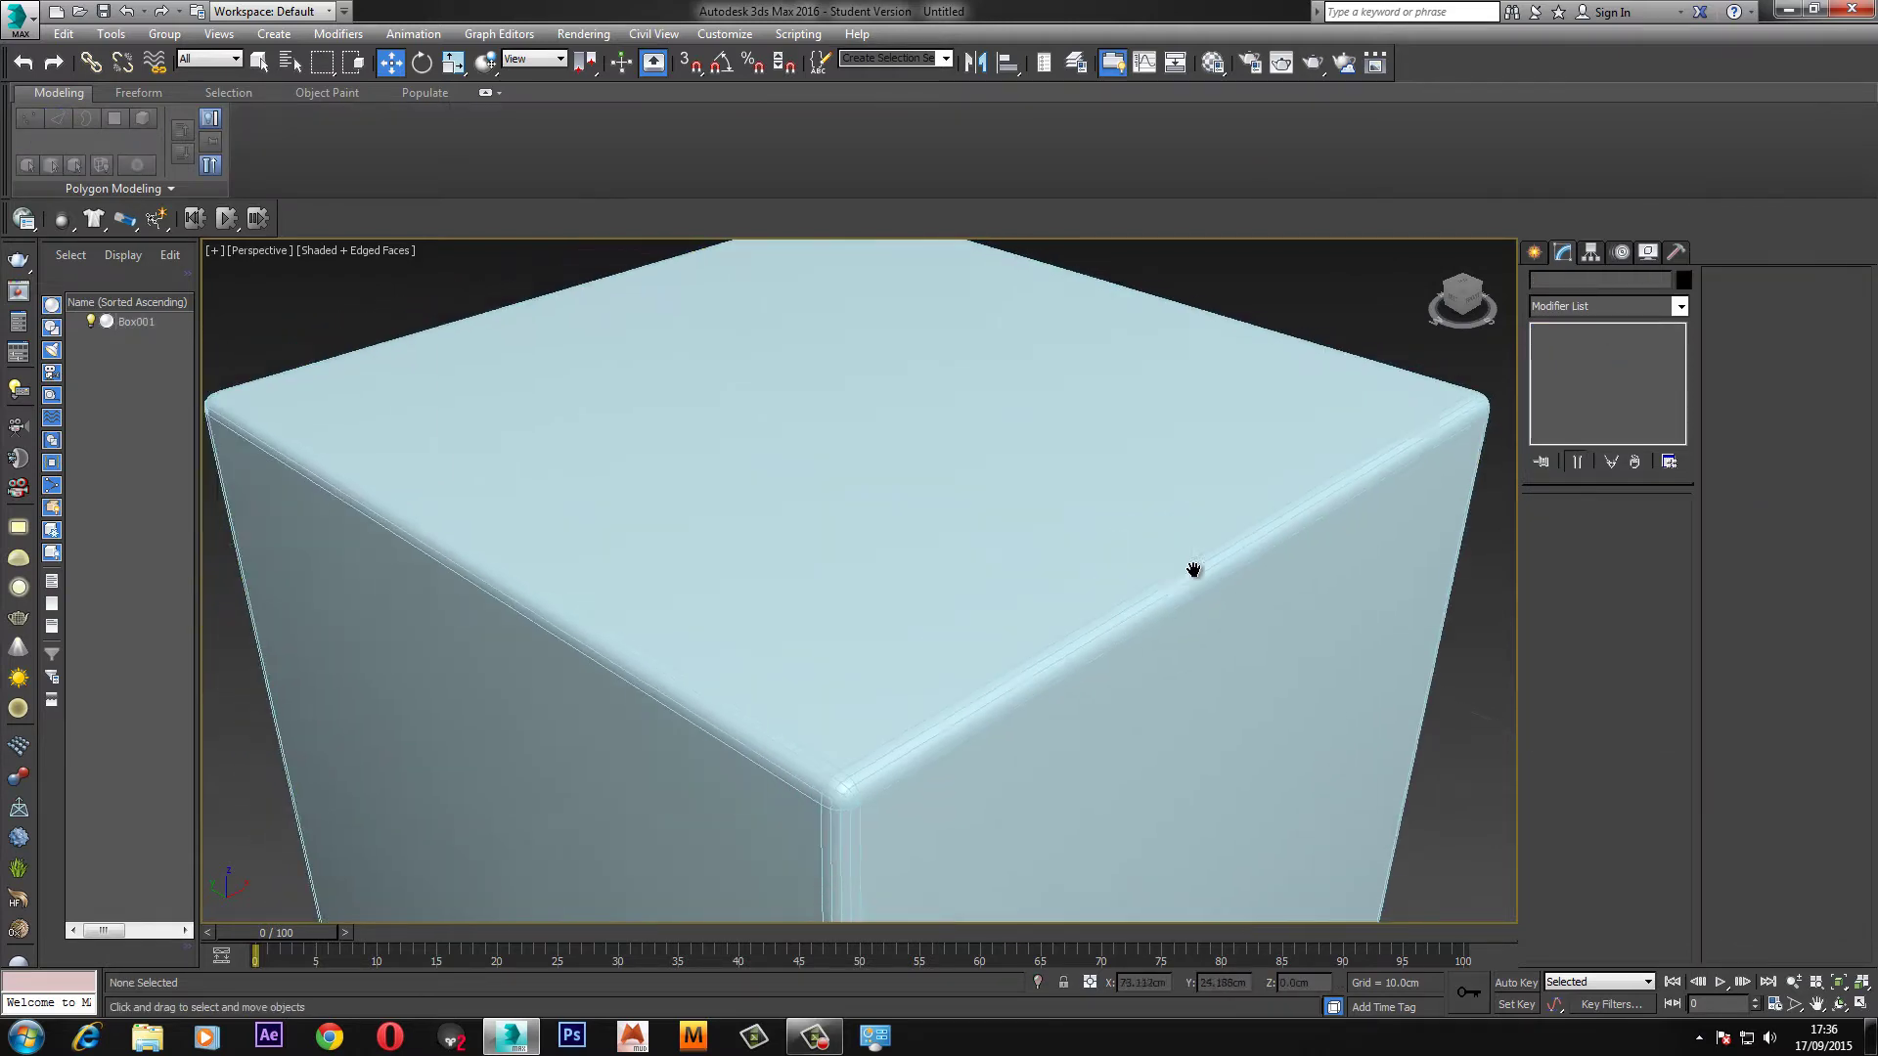
{"action": "key", "text": "shift+q"}
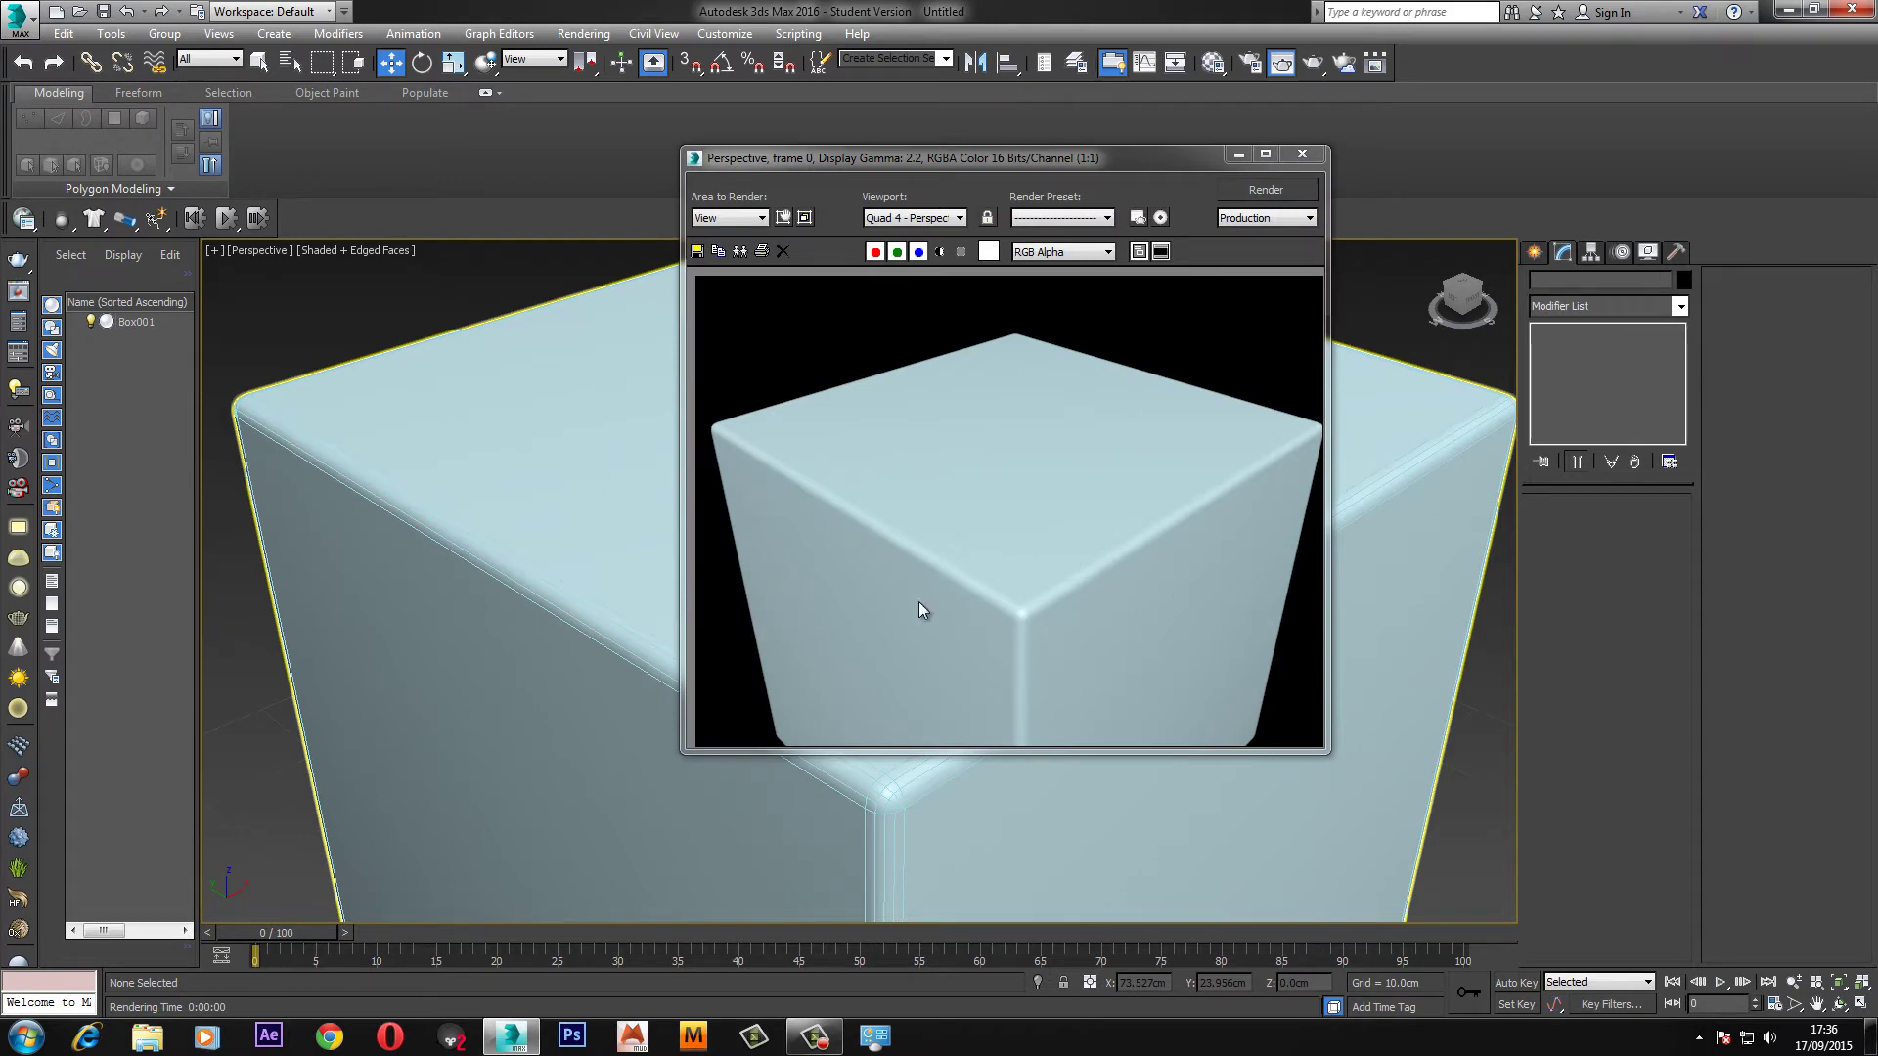
{"action": "left_click", "coordinate": [1302, 153]}
Select all polygons of the chamfered cube to check its polygon count, and clear the selection.
{"action": "scroll", "coordinate": [1119, 449], "scroll_direction": "down", "scroll_amount": 5}
{"action": "left_click", "coordinate": [1194, 402]}
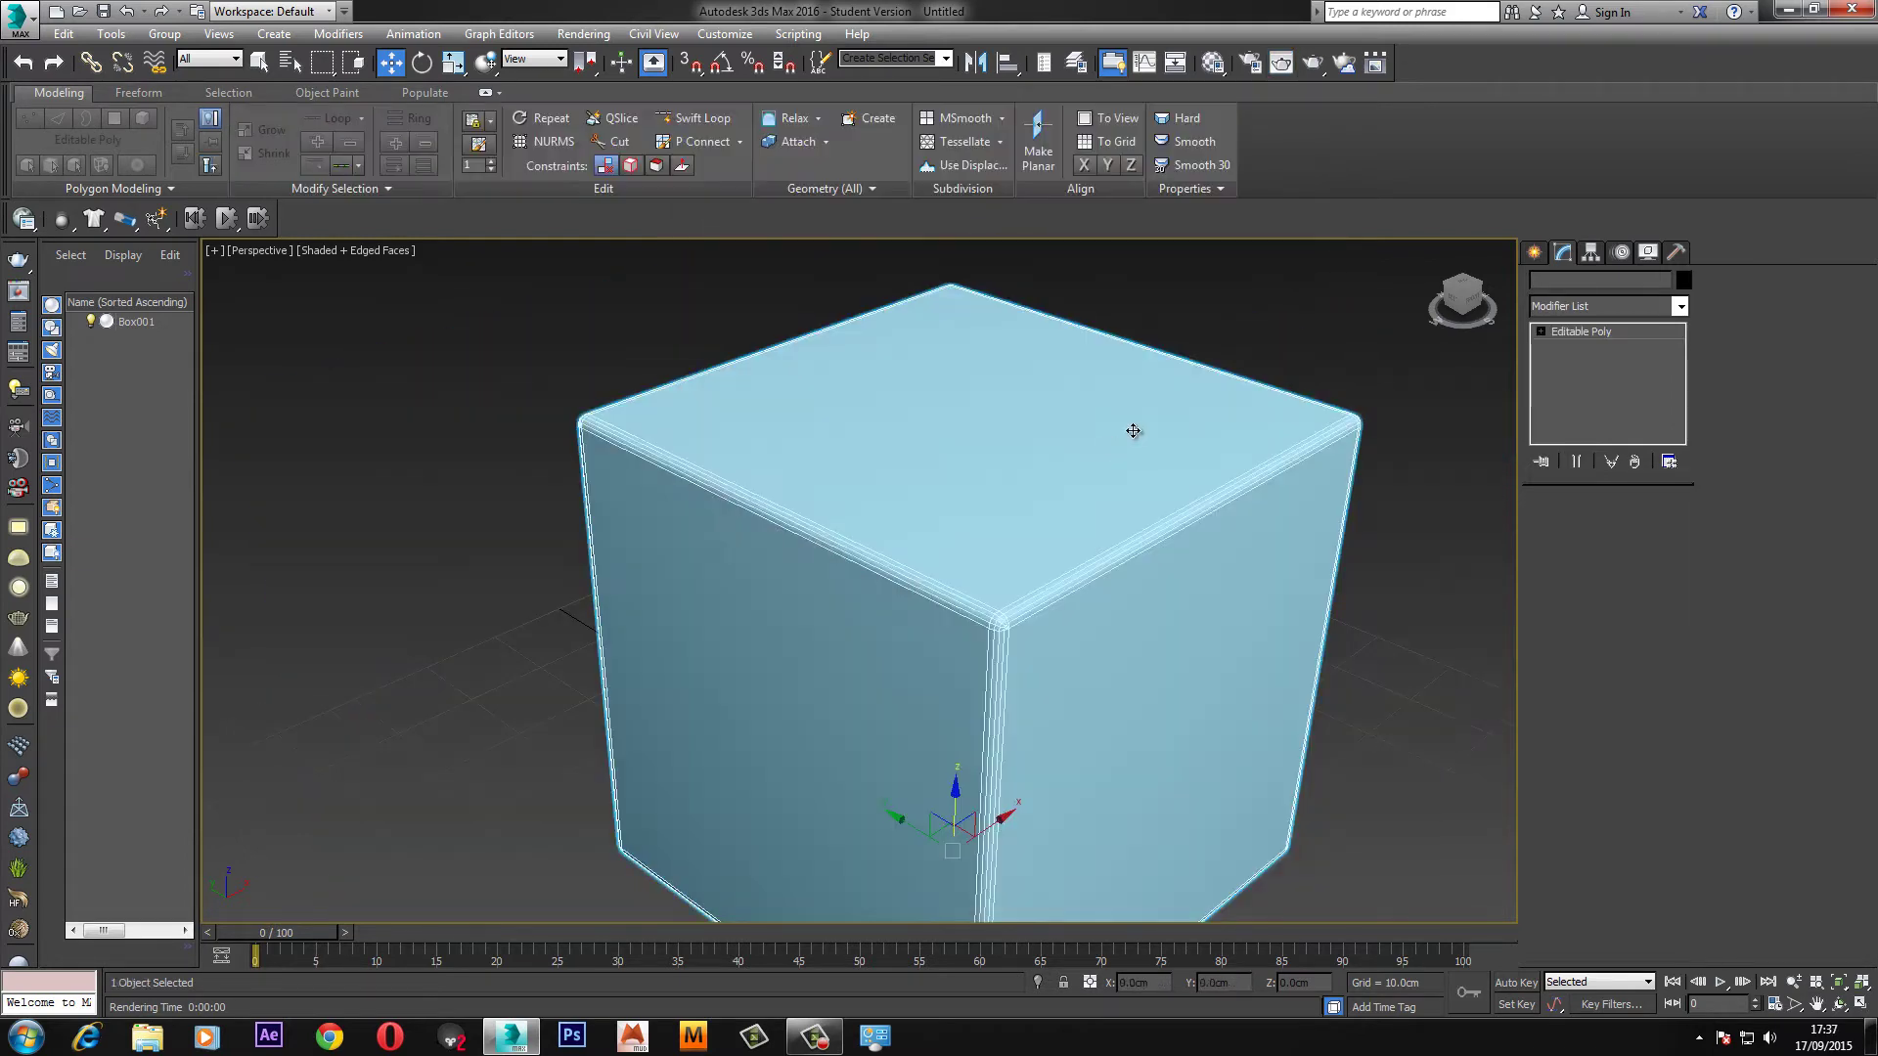
{"action": "left_click", "coordinate": [1627, 528]}
{"action": "middle_click_drag", "start_coordinate": [1231, 490], "coordinate": [1172, 478]}
{"action": "key", "text": "ctrl+a"}
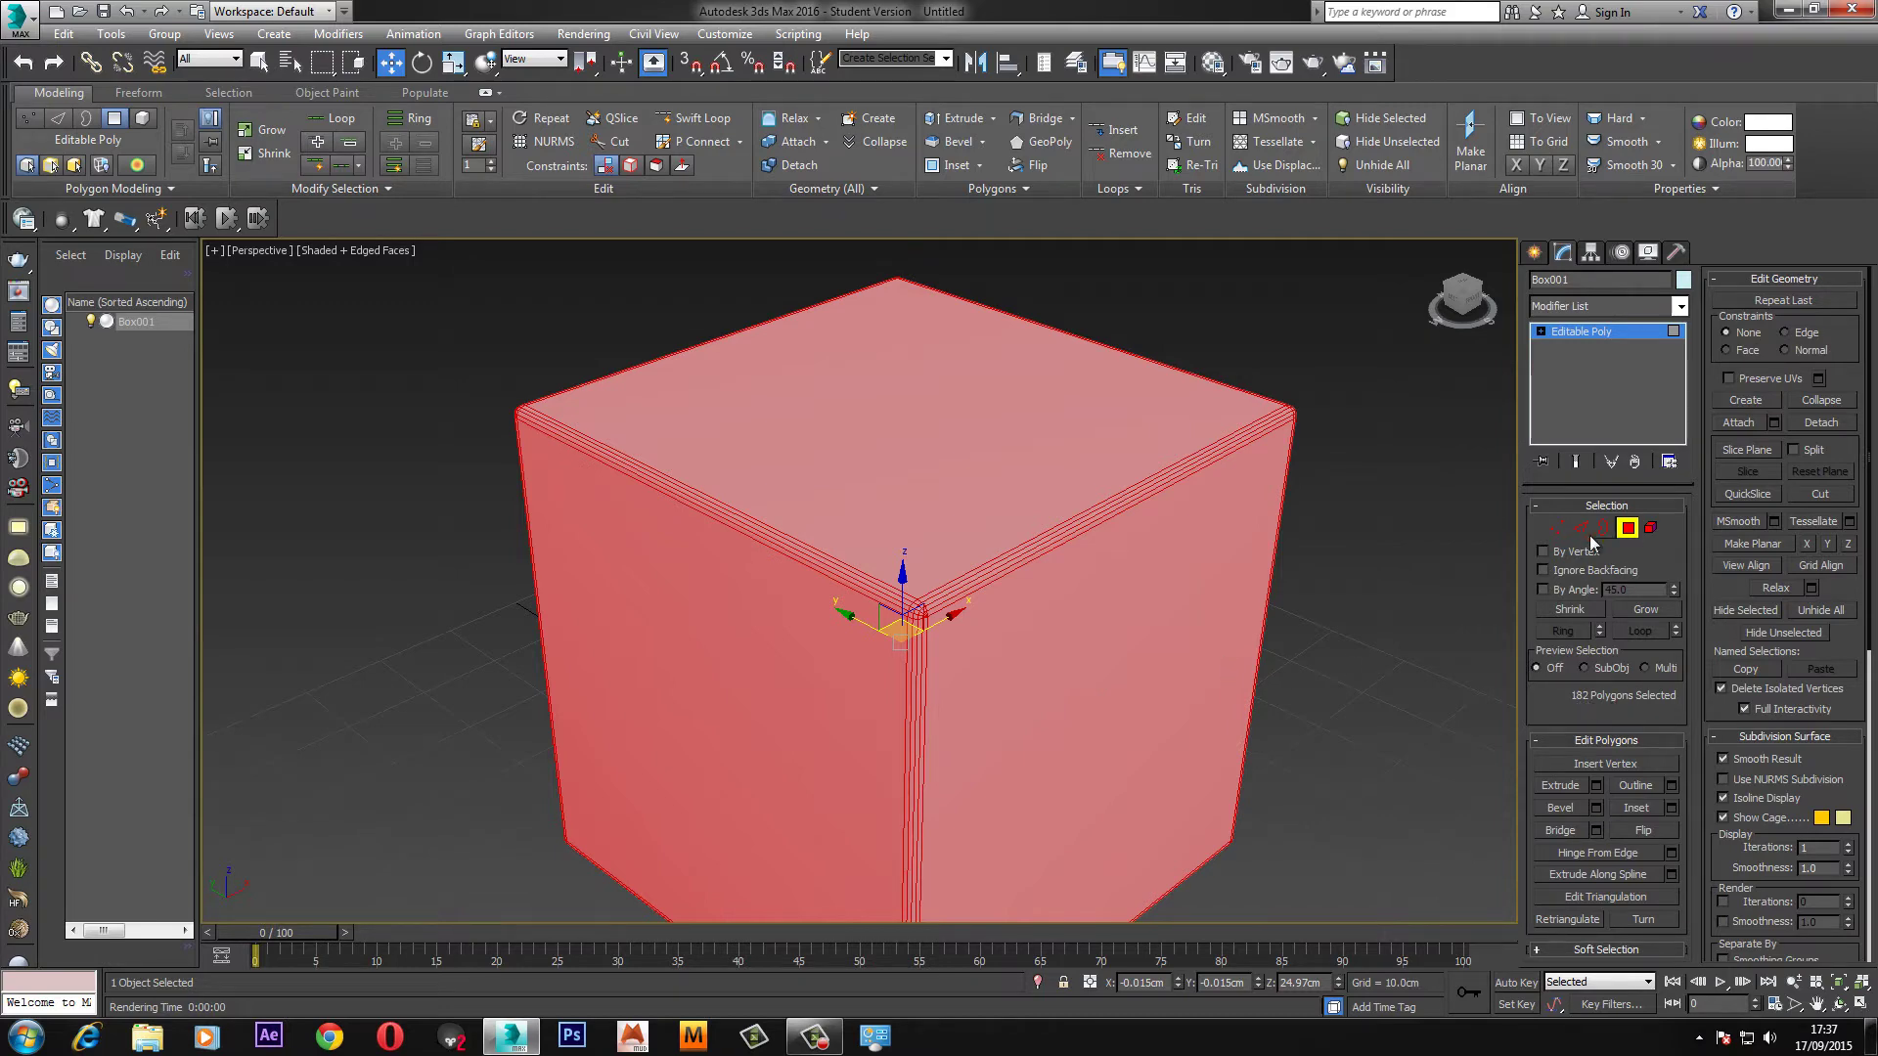
{"action": "left_click", "coordinate": [1626, 528]}
{"action": "left_click", "coordinate": [1405, 544]}
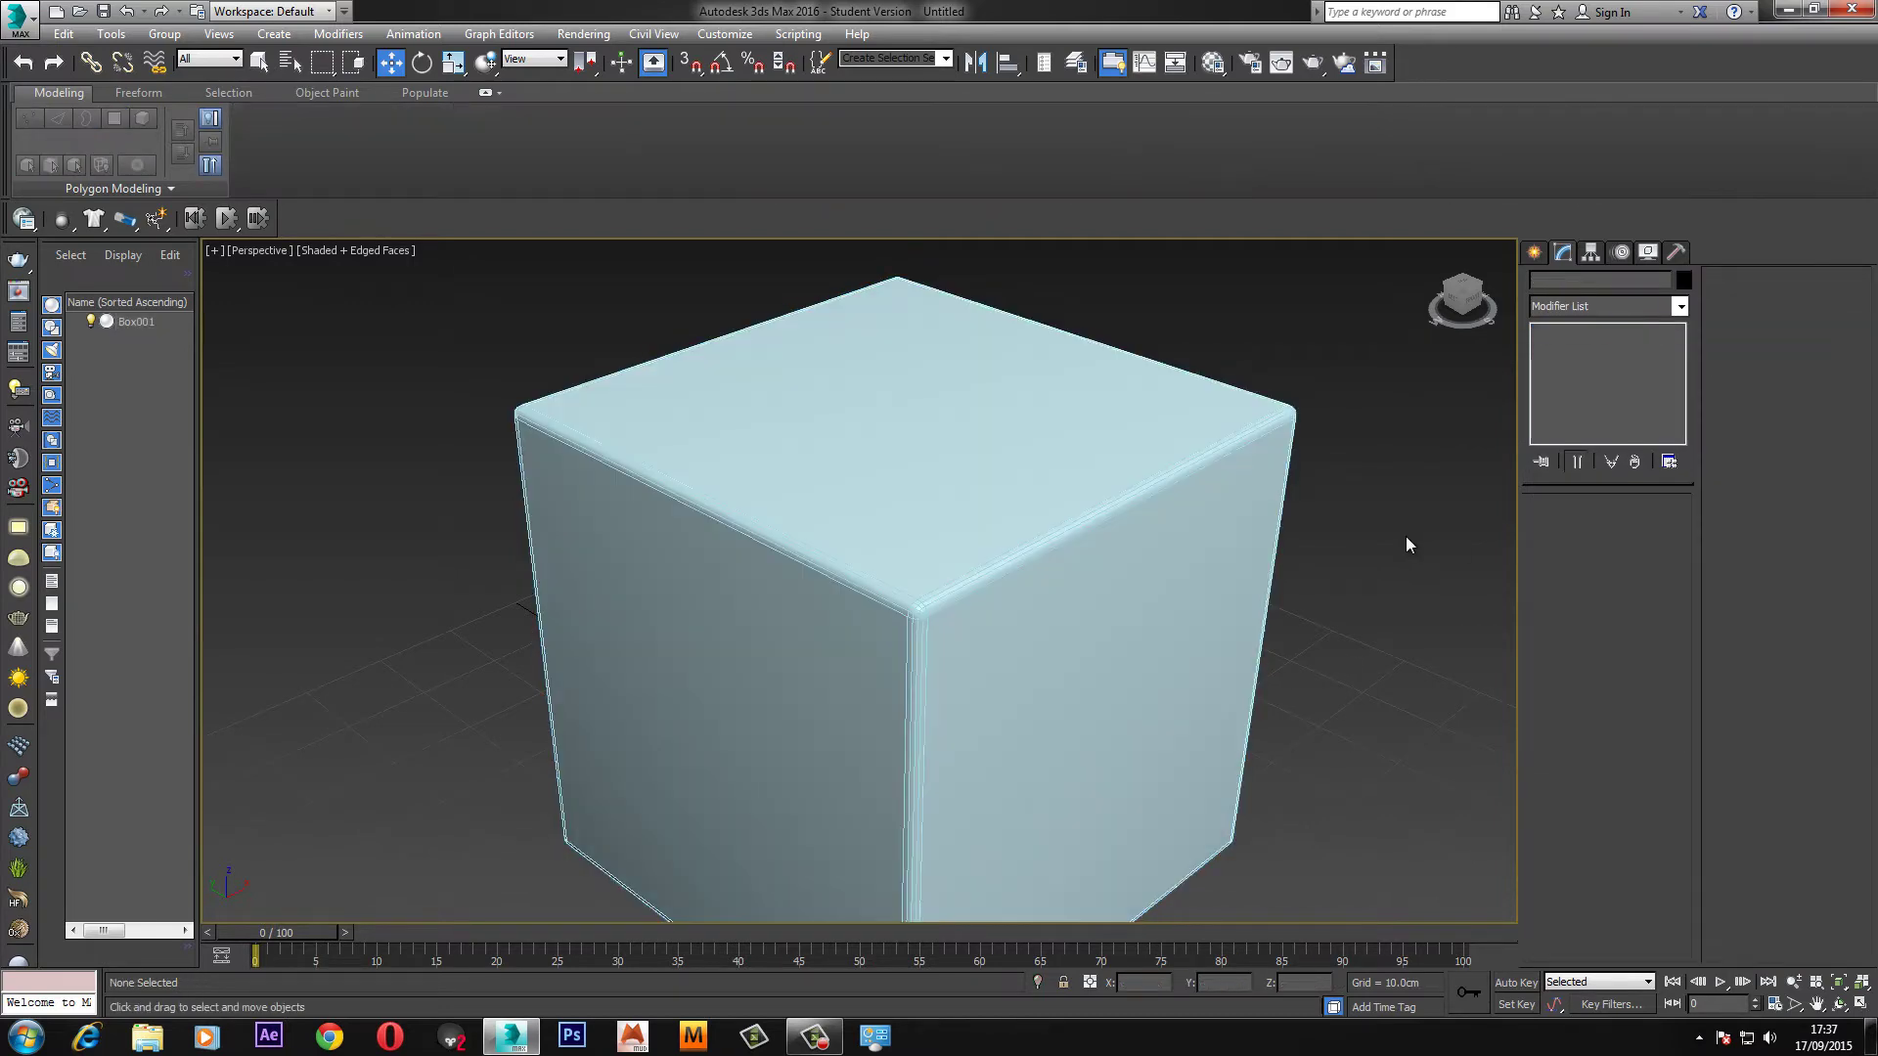
Undo the edge chamfer on the cube and deselect it.
{"action": "scroll", "coordinate": [1258, 524], "scroll_direction": "down", "scroll_amount": 3}
{"action": "middle_click_drag", "start_coordinate": [1194, 537], "coordinate": [1054, 541]}
{"action": "scroll", "coordinate": [1051, 541], "scroll_direction": "up", "scroll_amount": 2}
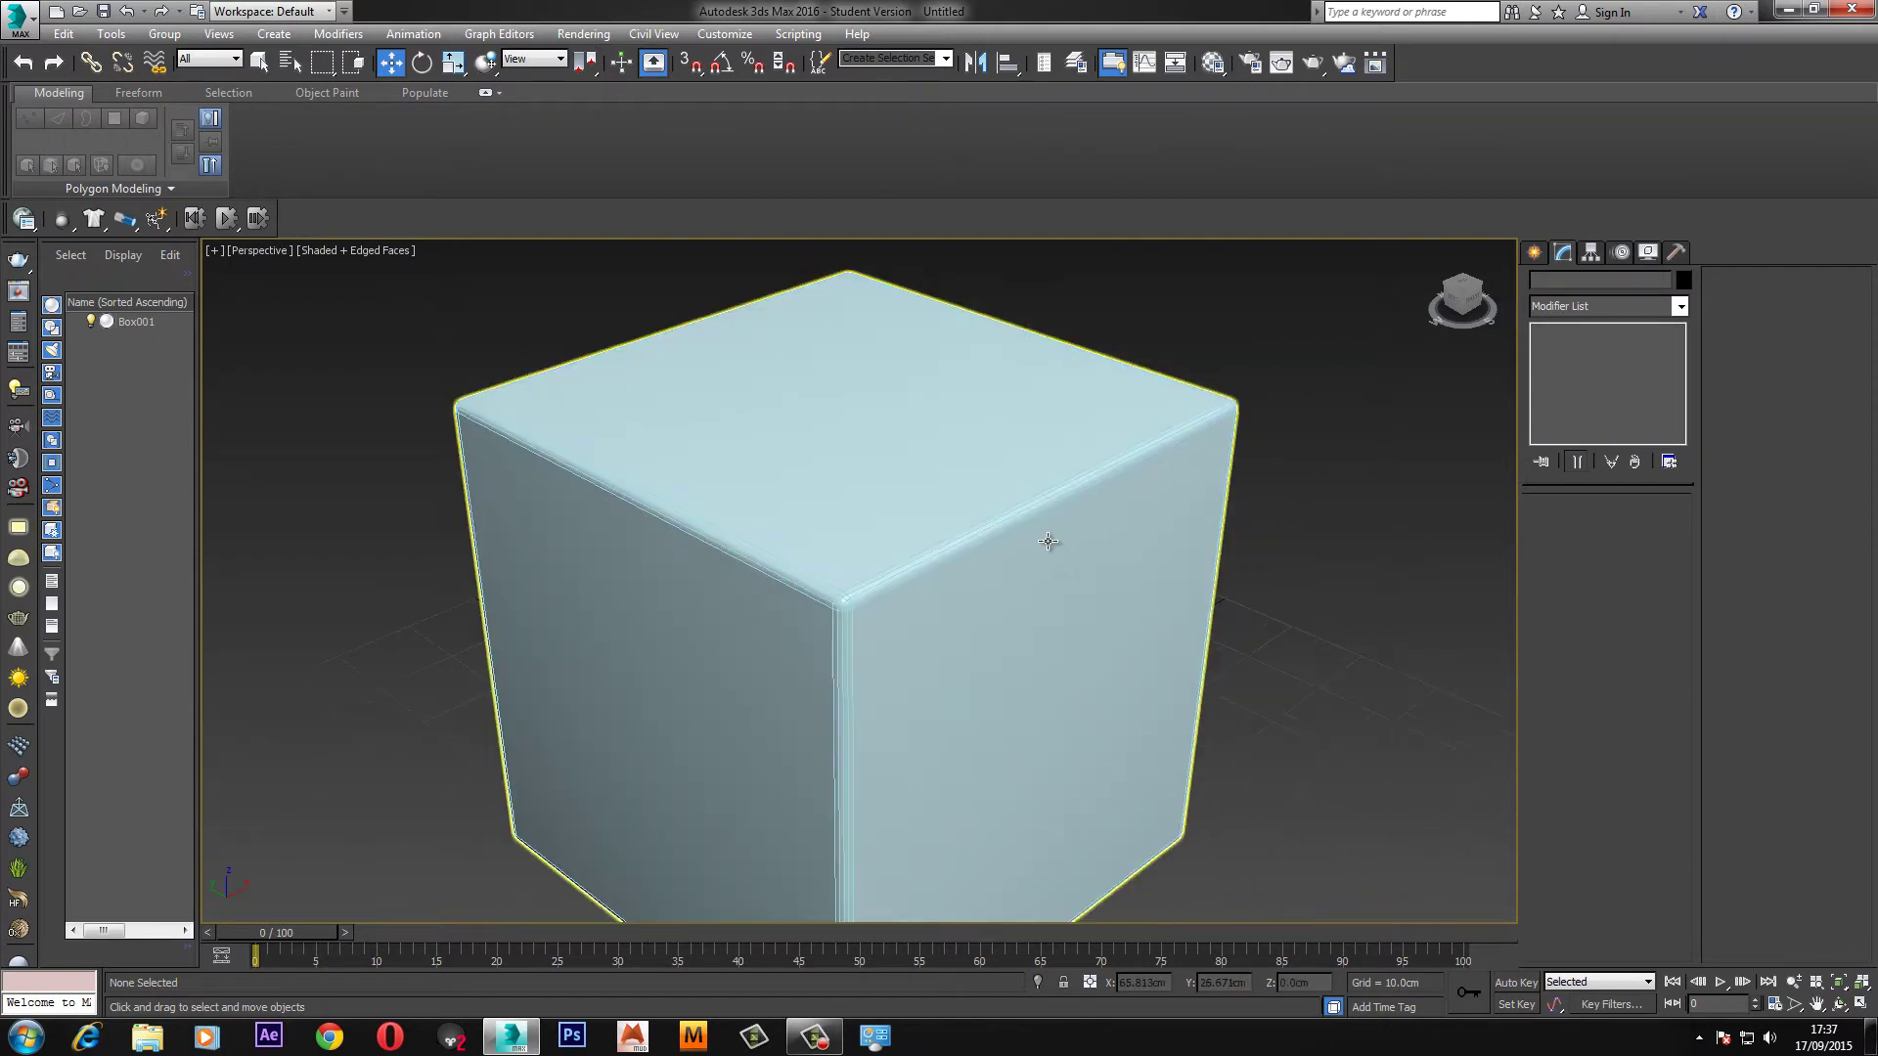
{"action": "left_click", "coordinate": [1106, 520]}
{"action": "left_click", "coordinate": [1580, 527]}
{"action": "left_click", "coordinate": [1580, 527]}
{"action": "left_click", "coordinate": [1580, 527]}
{"action": "left_click", "coordinate": [1580, 527]}
{"action": "left_click", "coordinate": [1581, 527]}
{"action": "key", "text": "ctrl+z"}
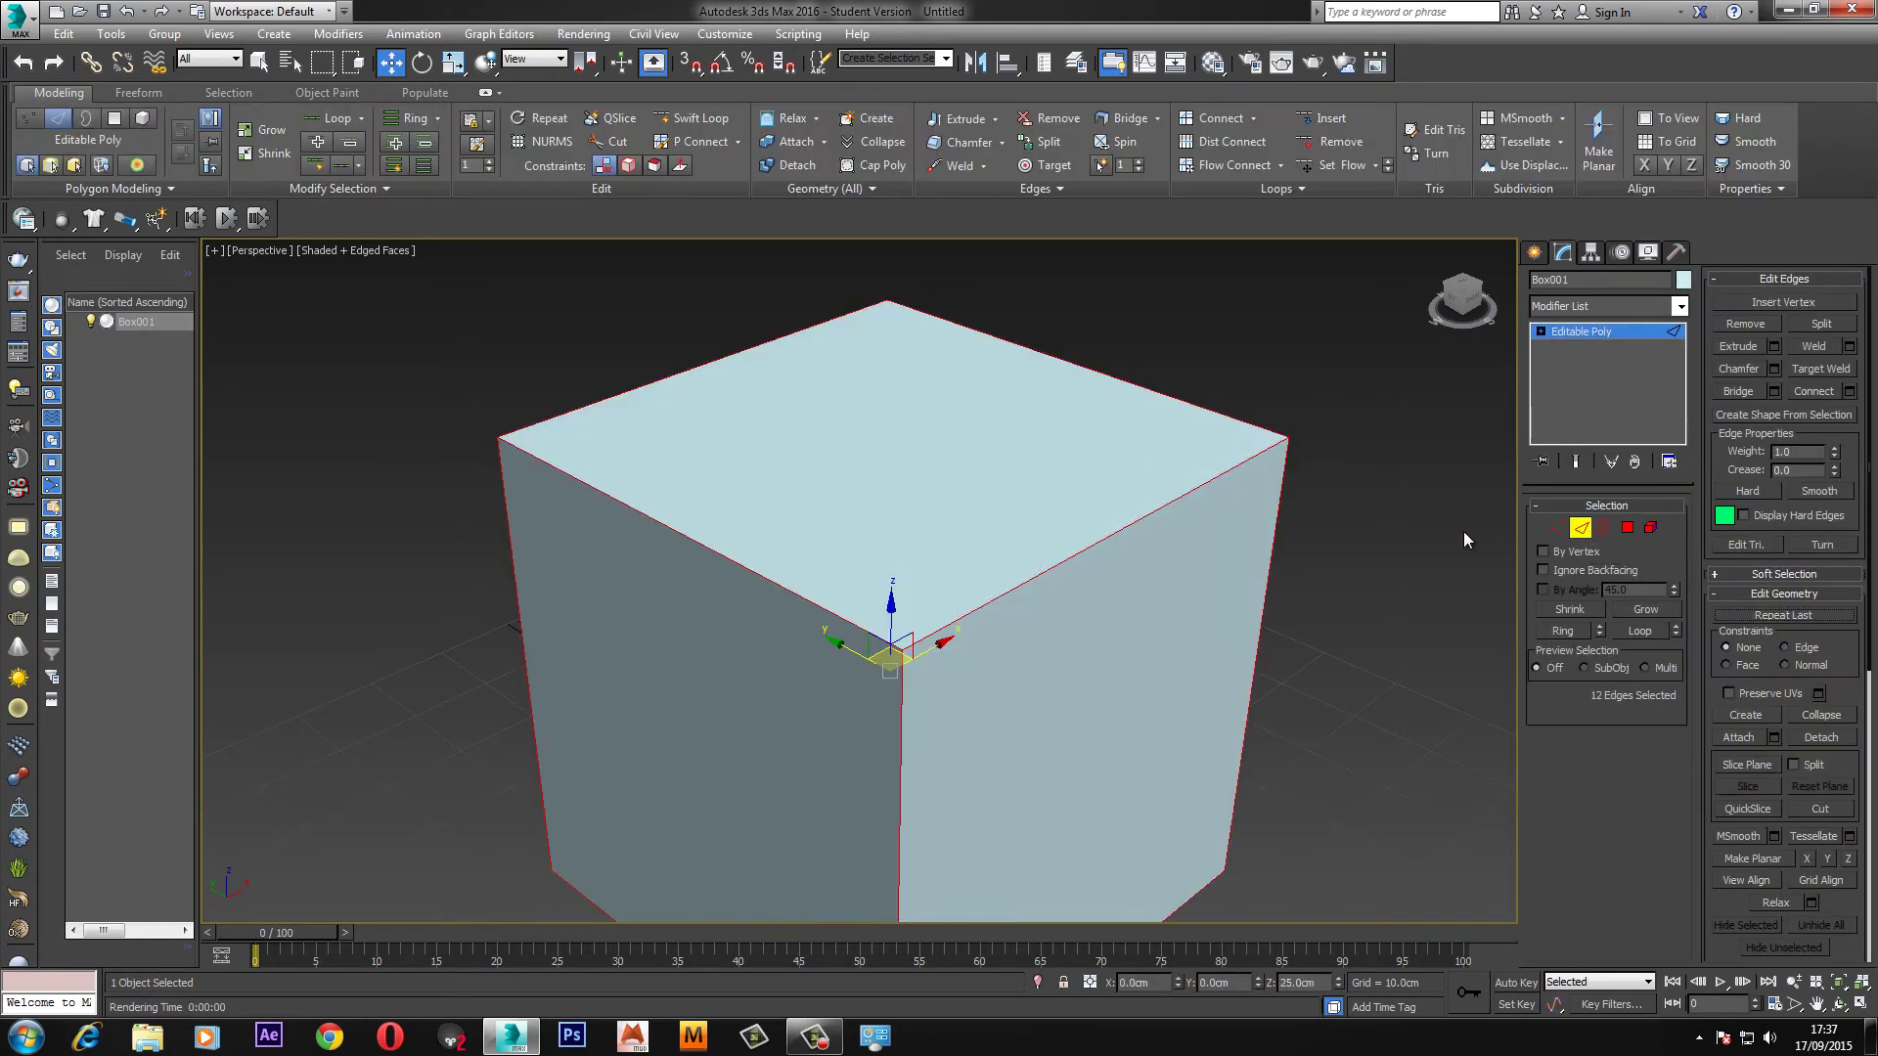
{"action": "left_click", "coordinate": [1351, 561]}
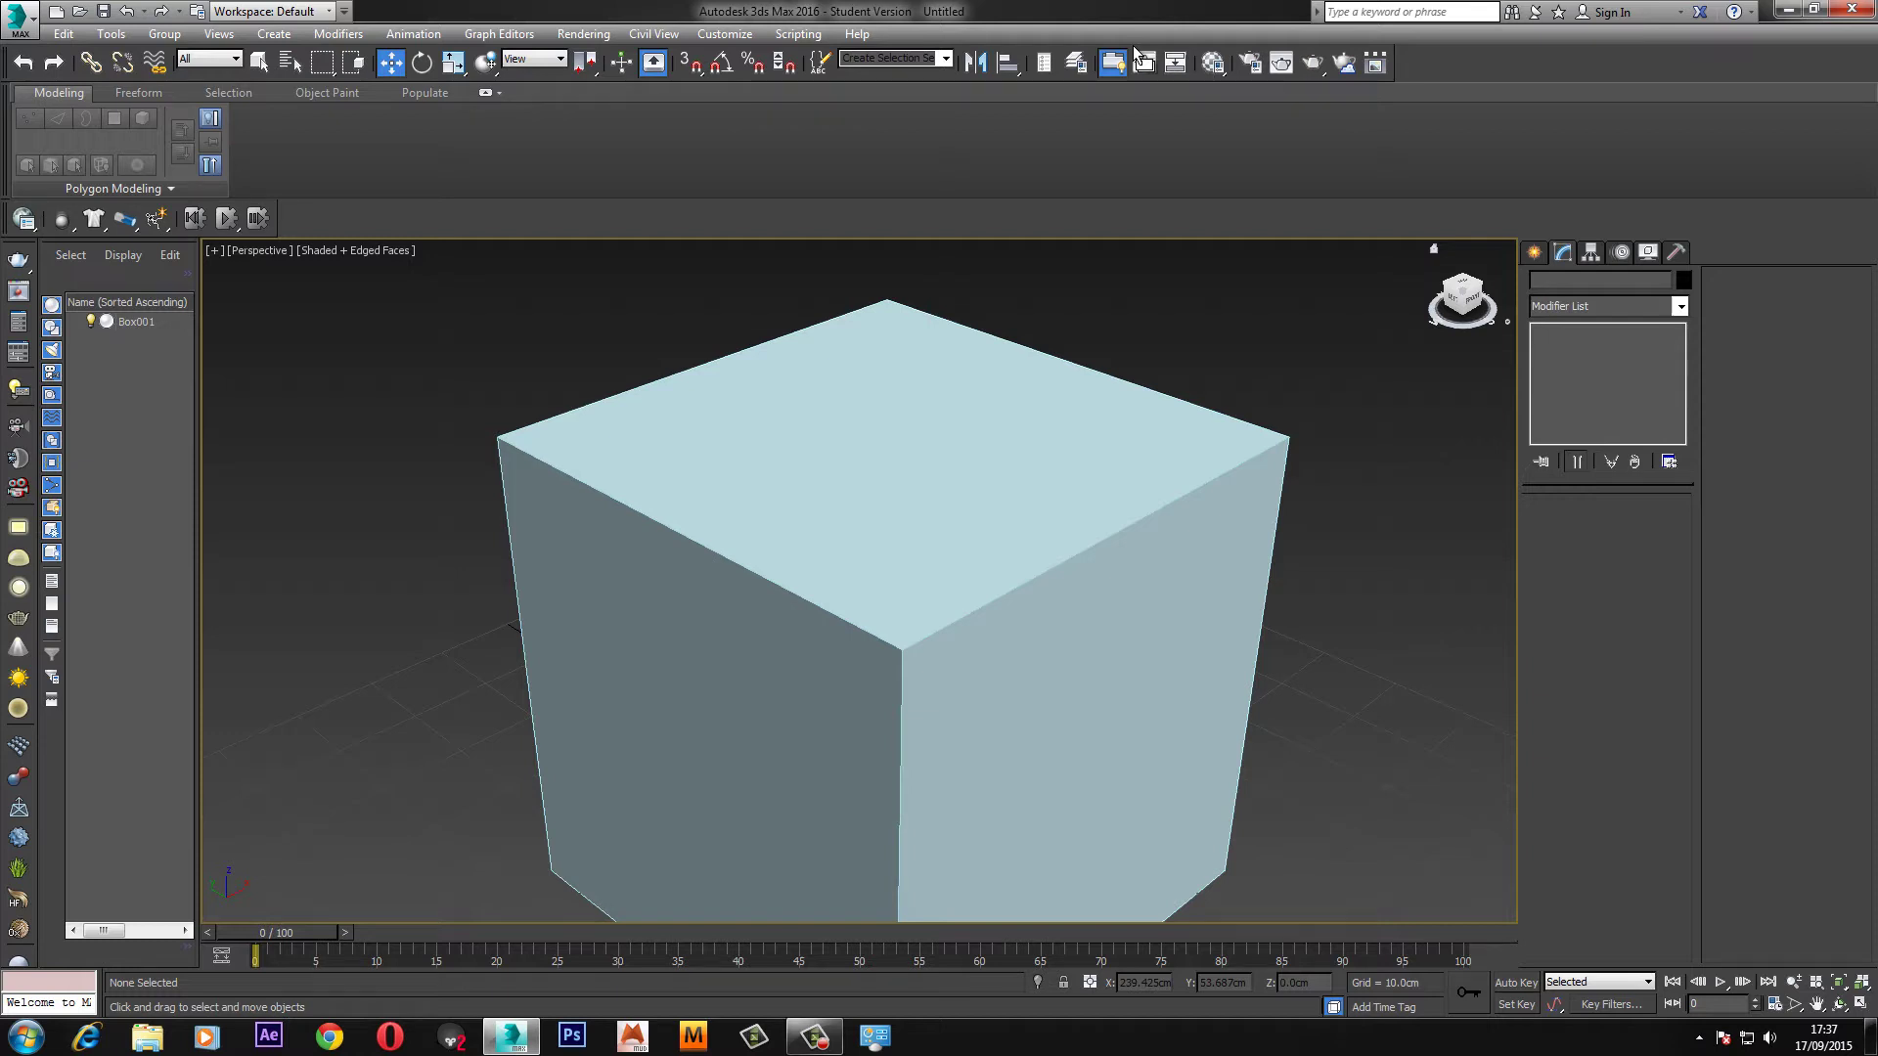
Assign NVIDIA mental ray as the production renderer in the render setup and close the dialog.
{"action": "left_click", "coordinate": [1251, 65]}
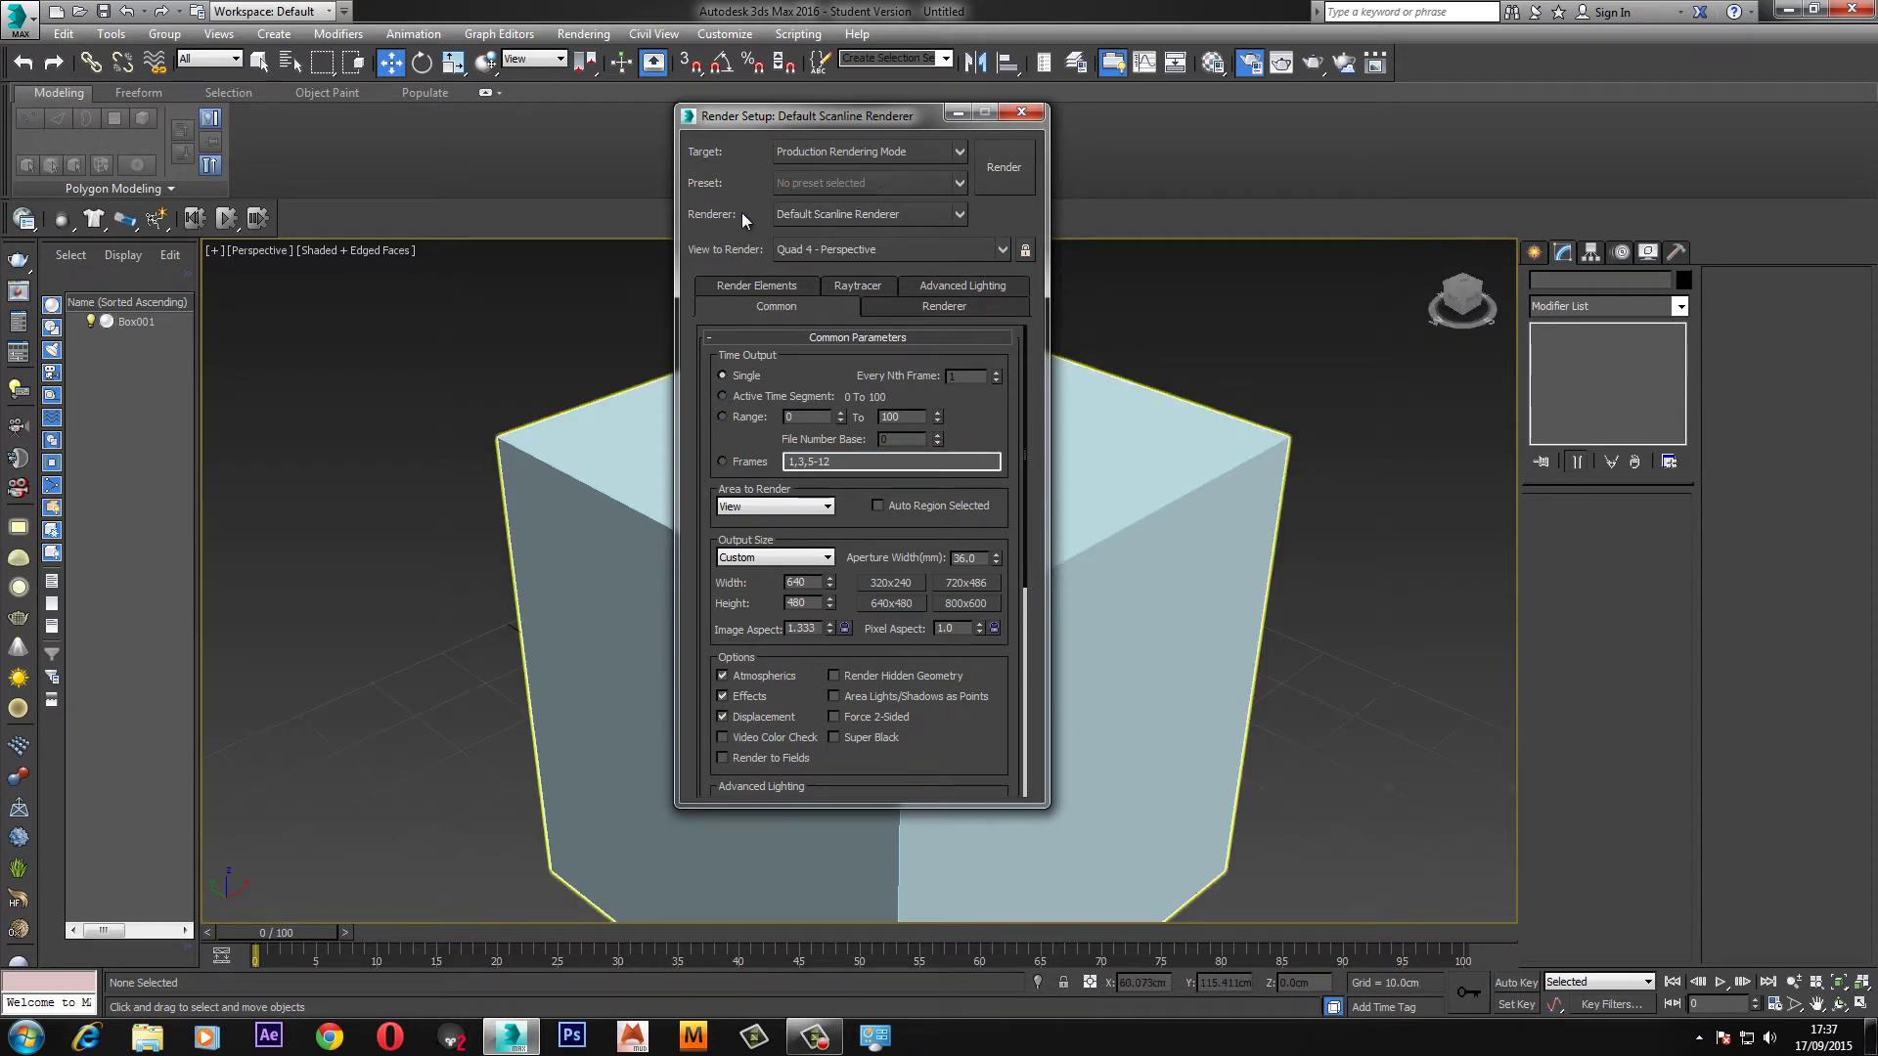
{"action": "left_click", "coordinate": [823, 213]}
{"action": "left_click", "coordinate": [824, 213]}
{"action": "scroll", "coordinate": [1015, 582], "scroll_direction": "down", "scroll_amount": 5}
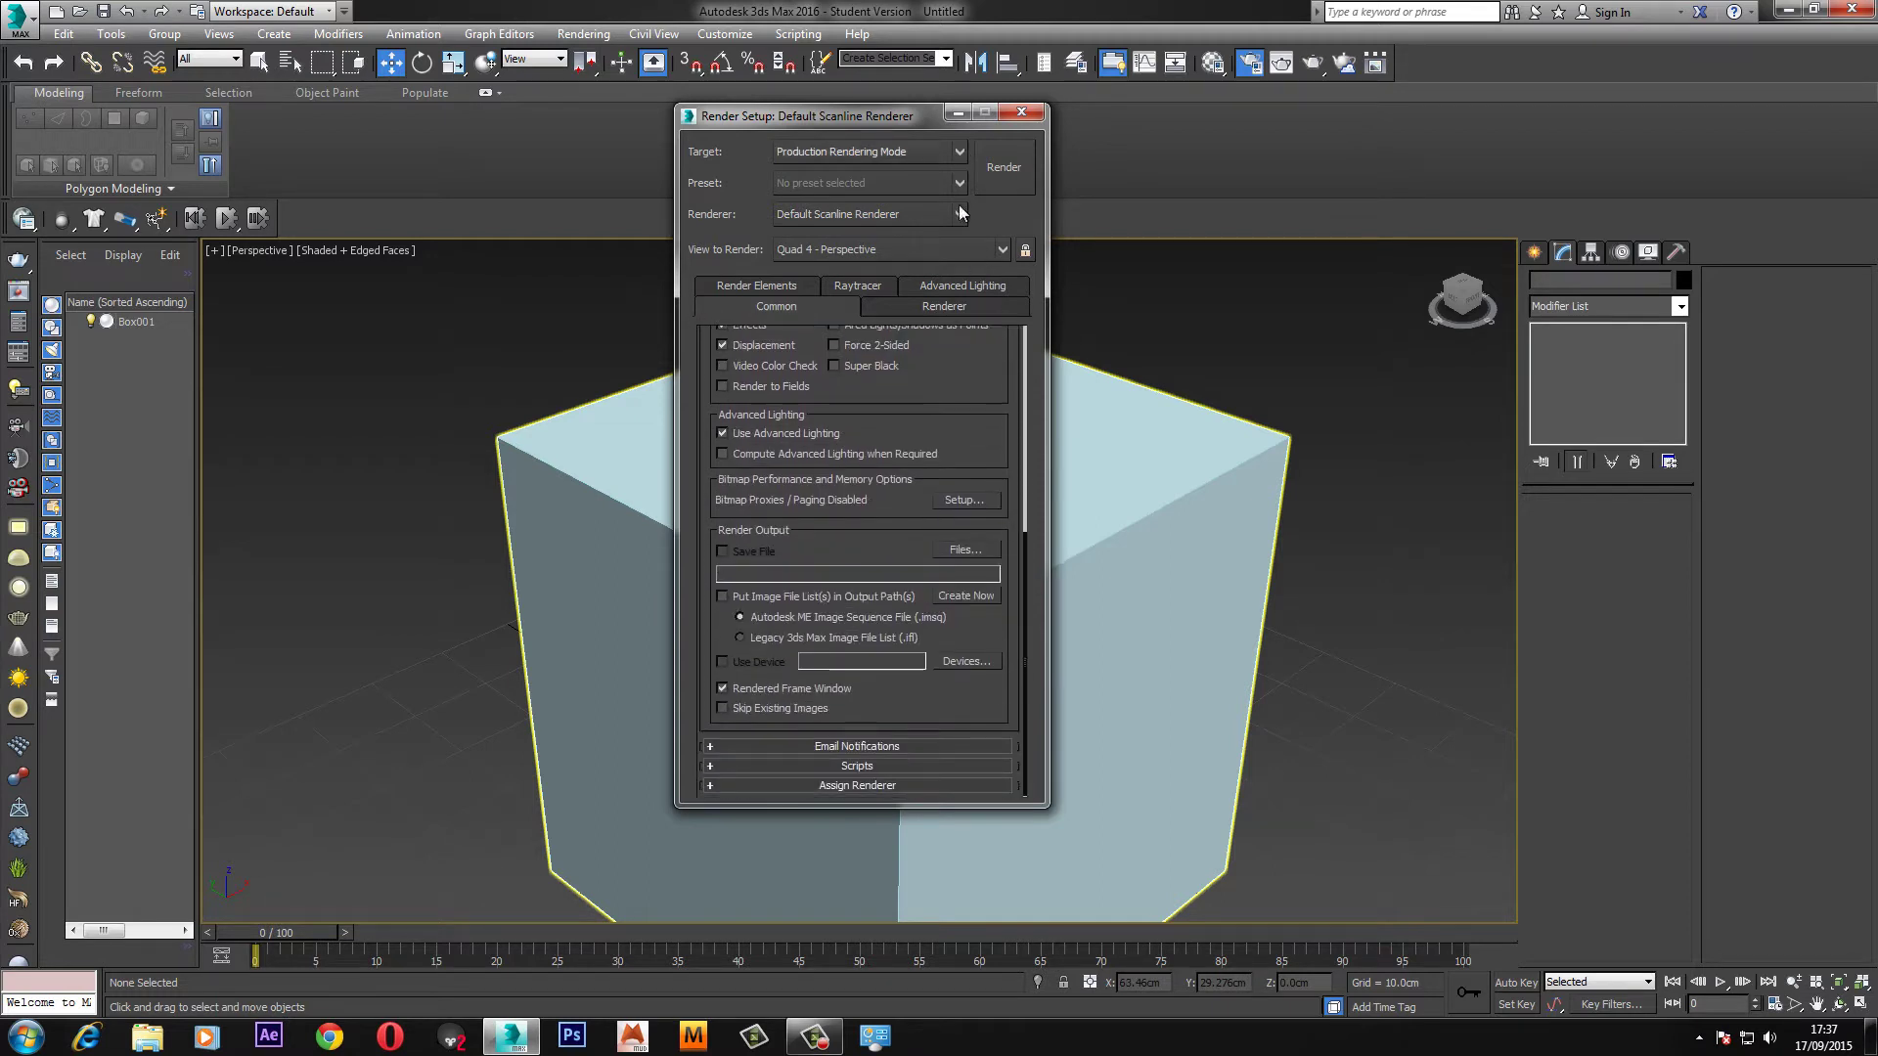
{"action": "left_click", "coordinate": [861, 784]}
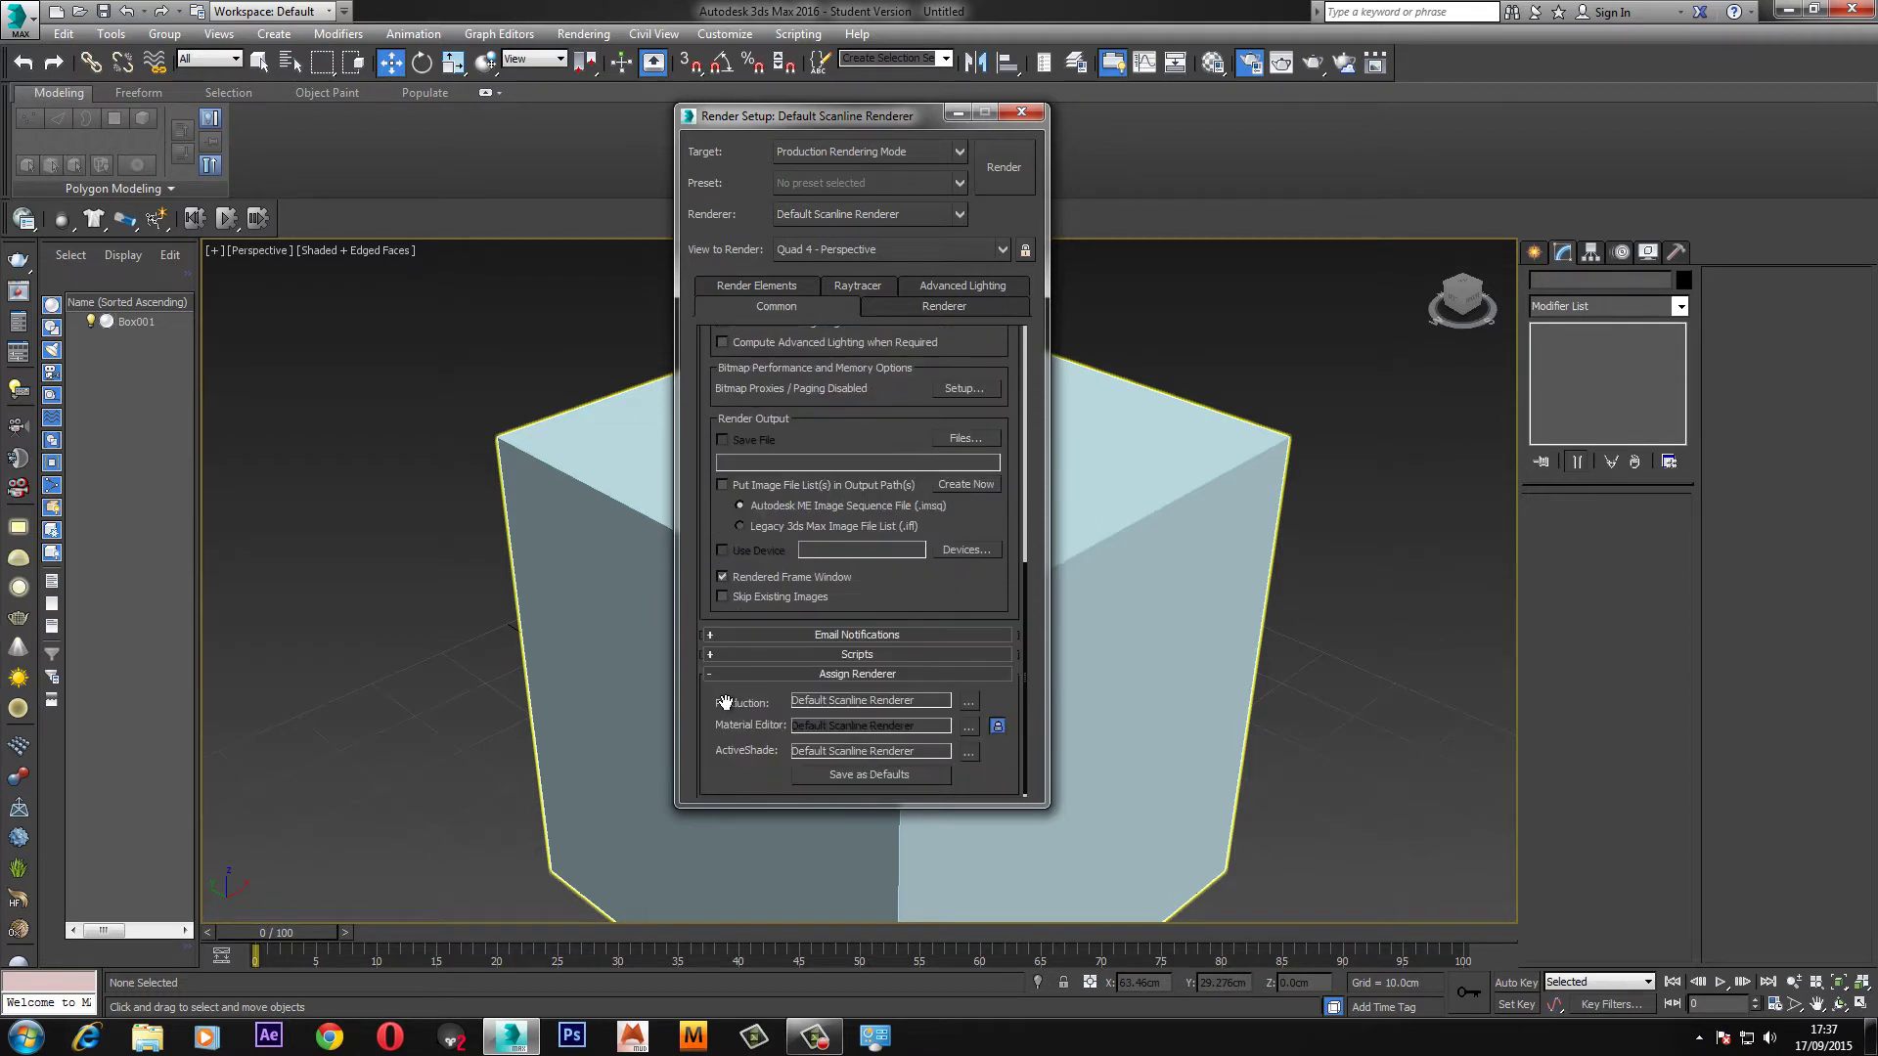
{"action": "left_click", "coordinate": [968, 703]}
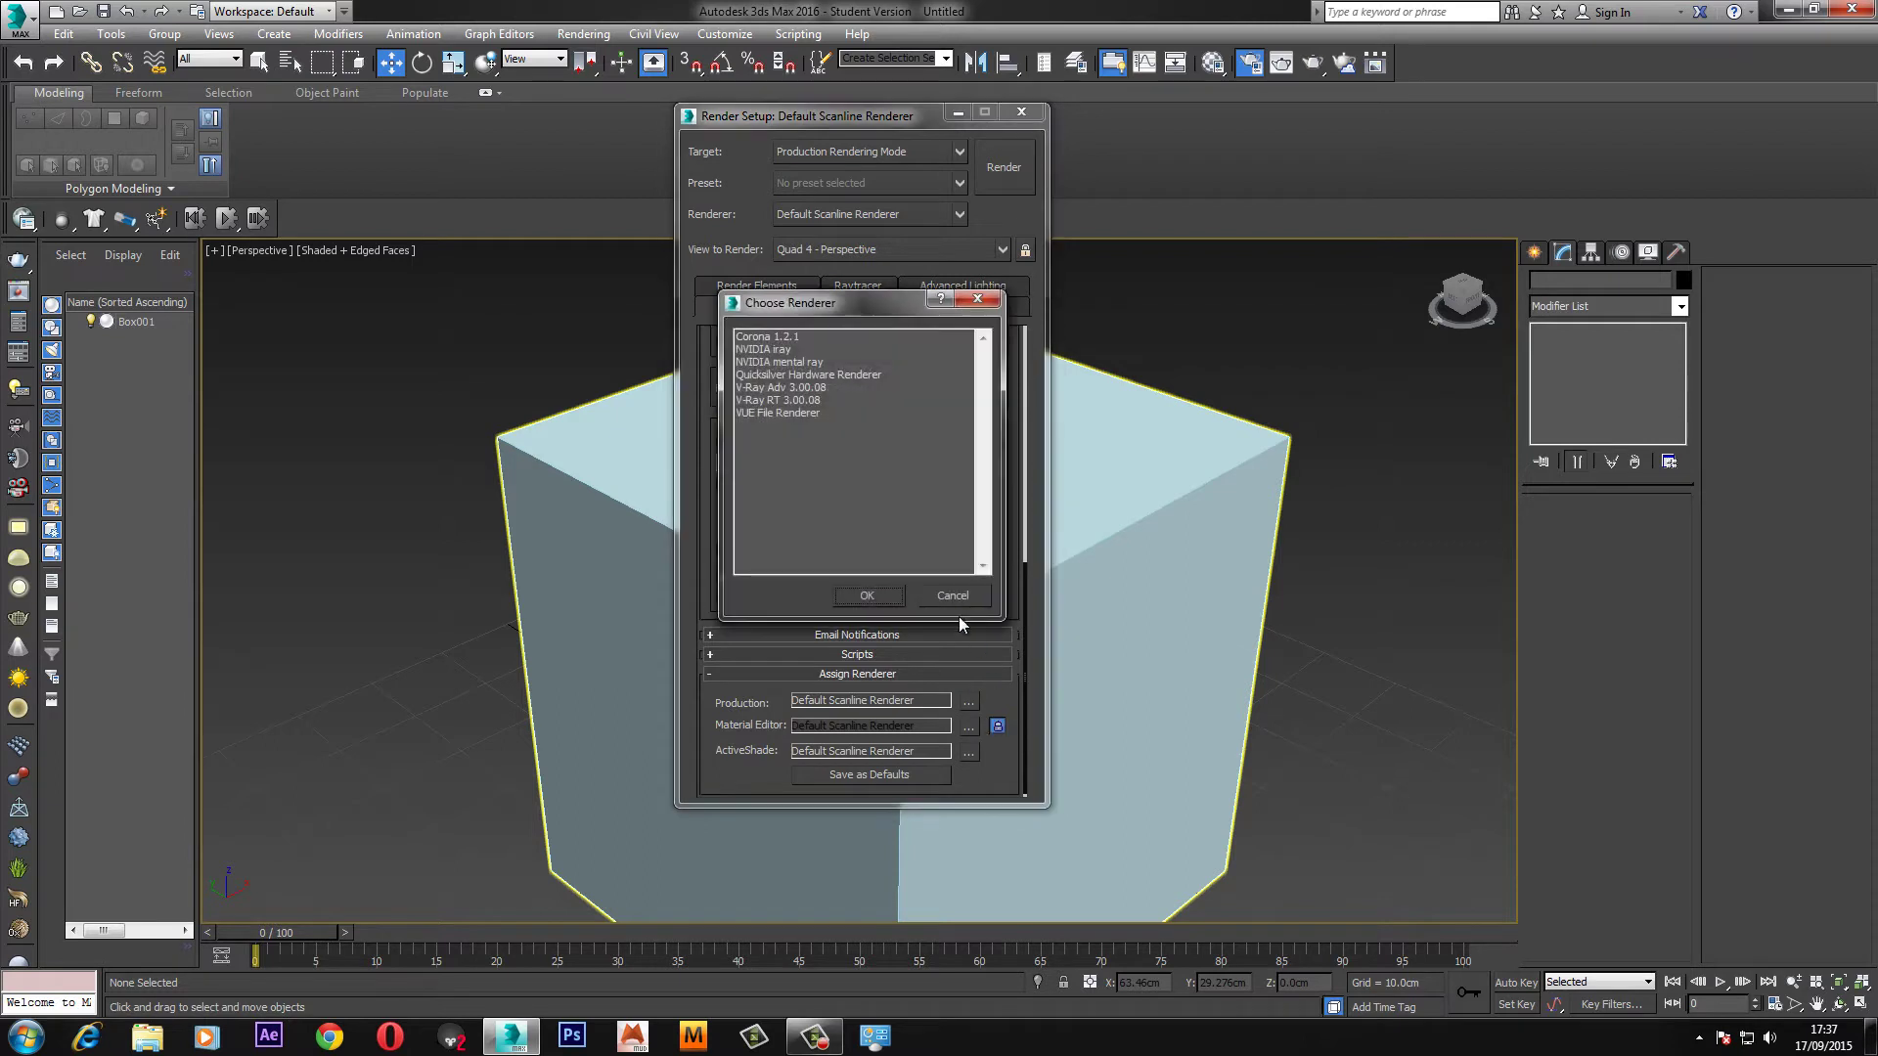
{"action": "double_click", "coordinate": [777, 363]}
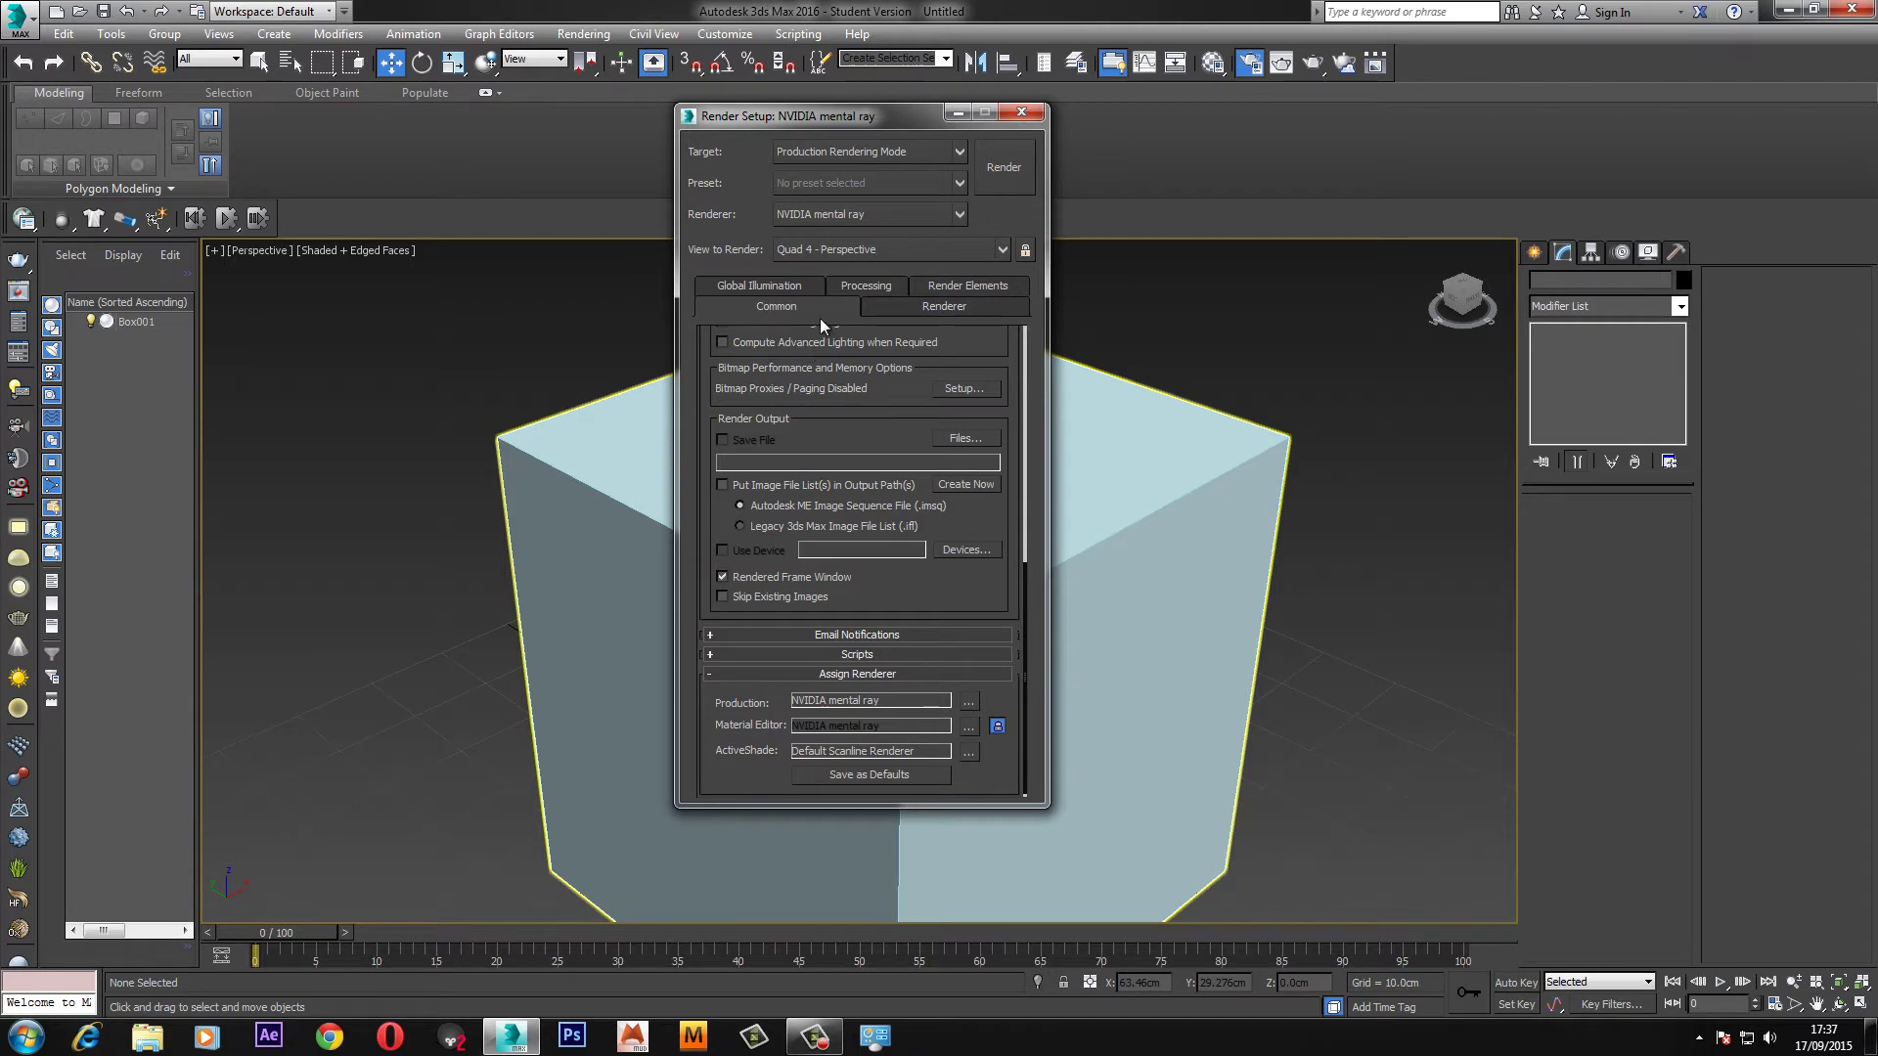
{"action": "left_click", "coordinate": [1017, 114]}
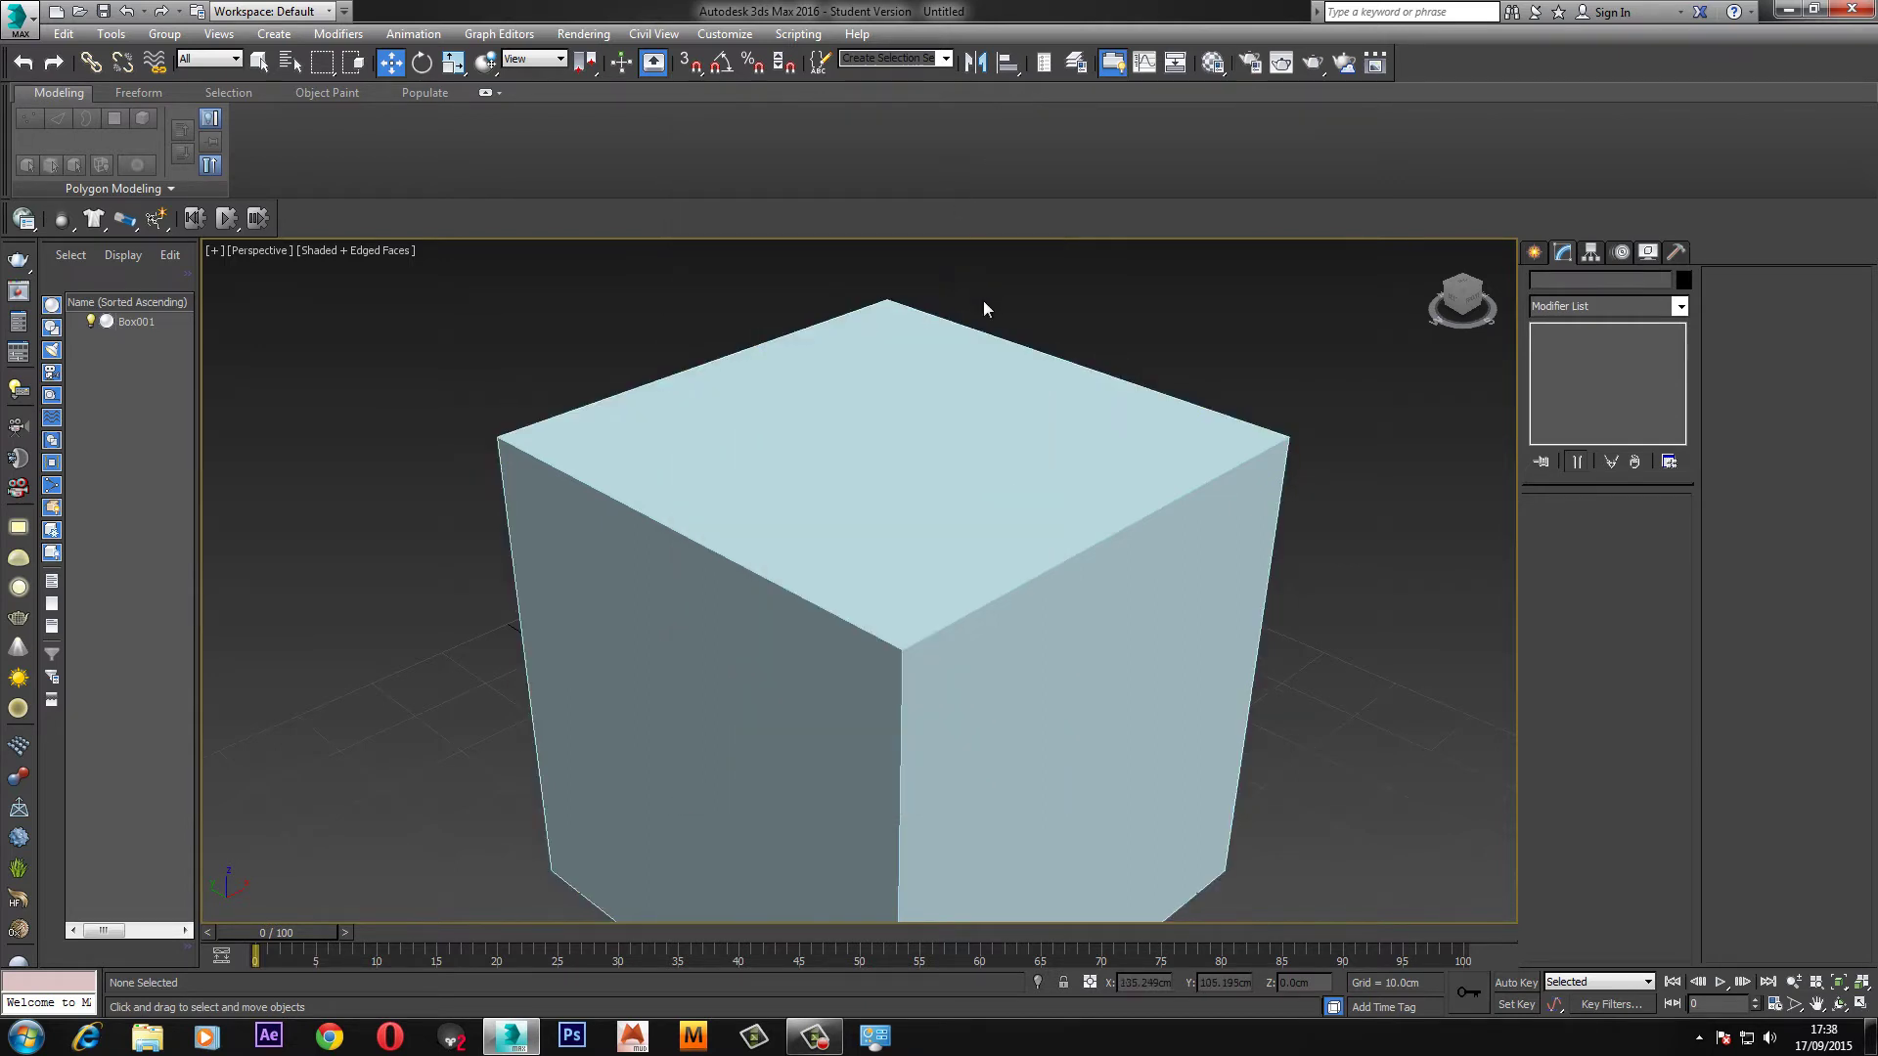
{"action": "left_click", "coordinate": [1035, 369]}
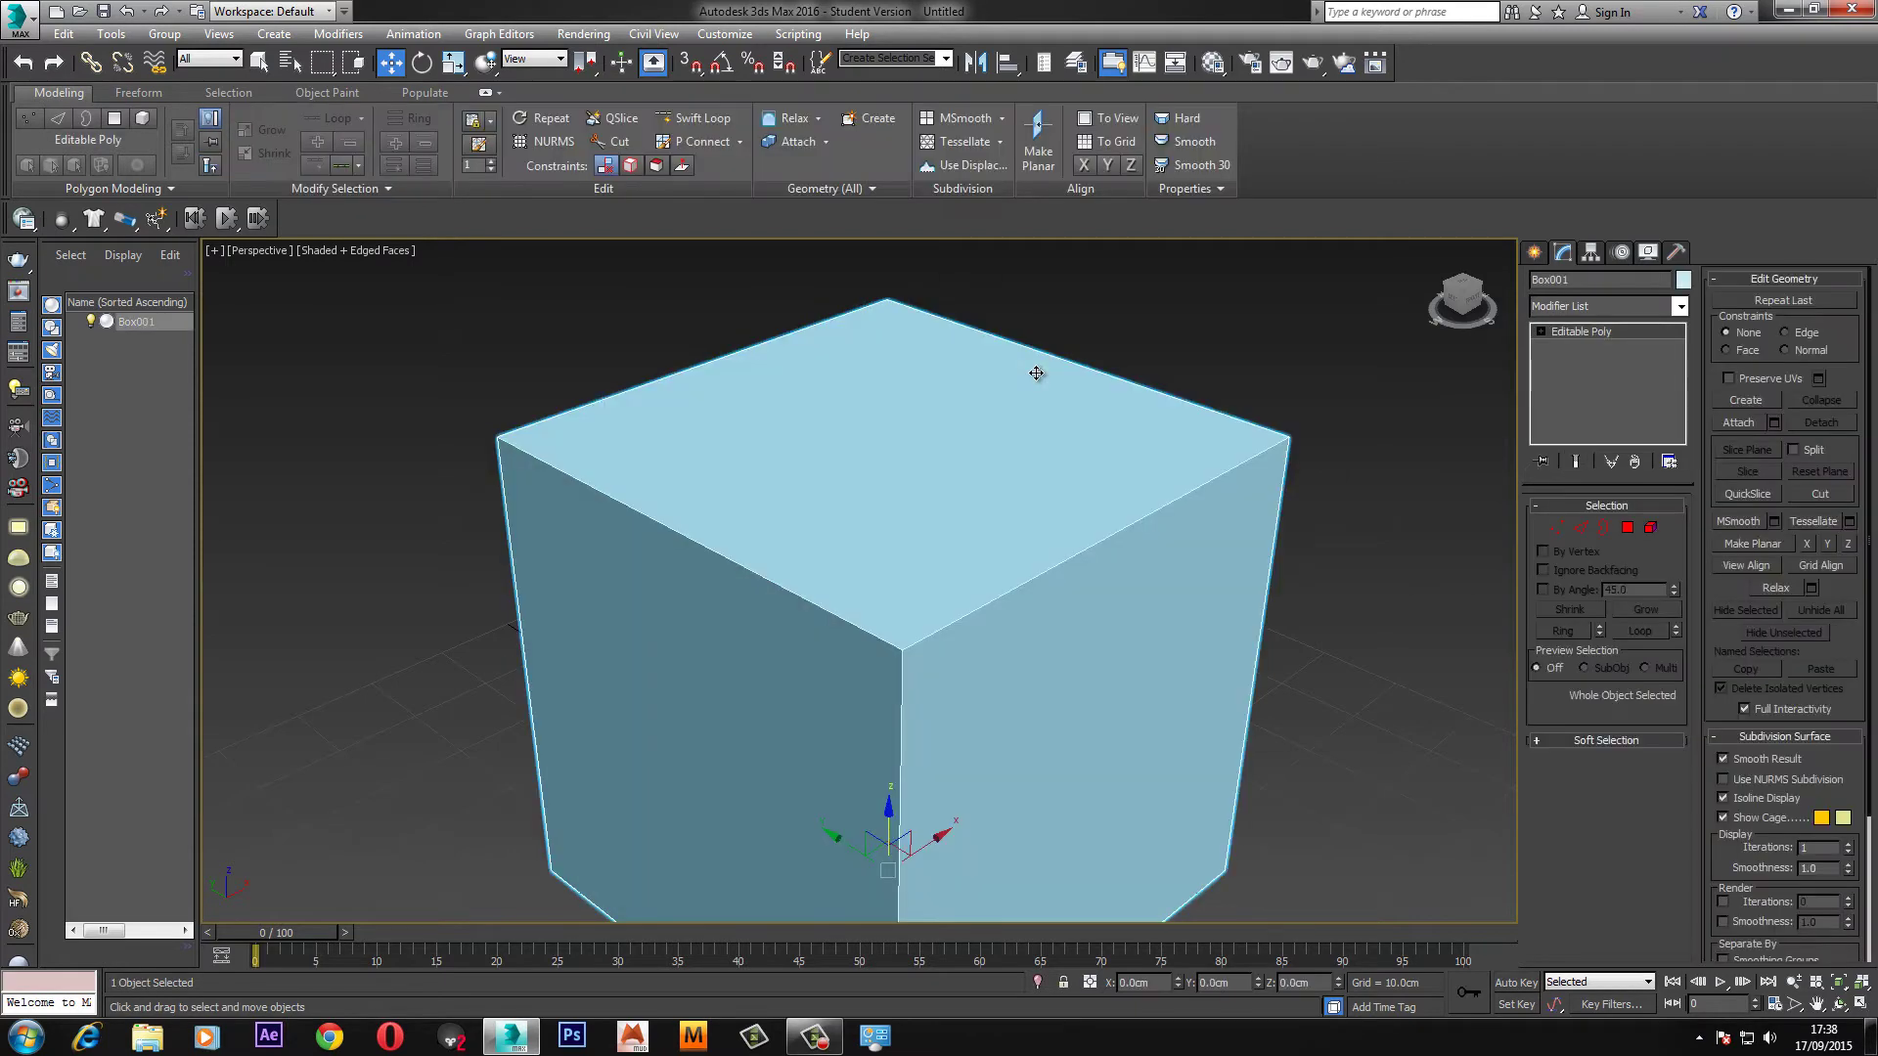
{"action": "left_click", "coordinate": [1187, 295]}
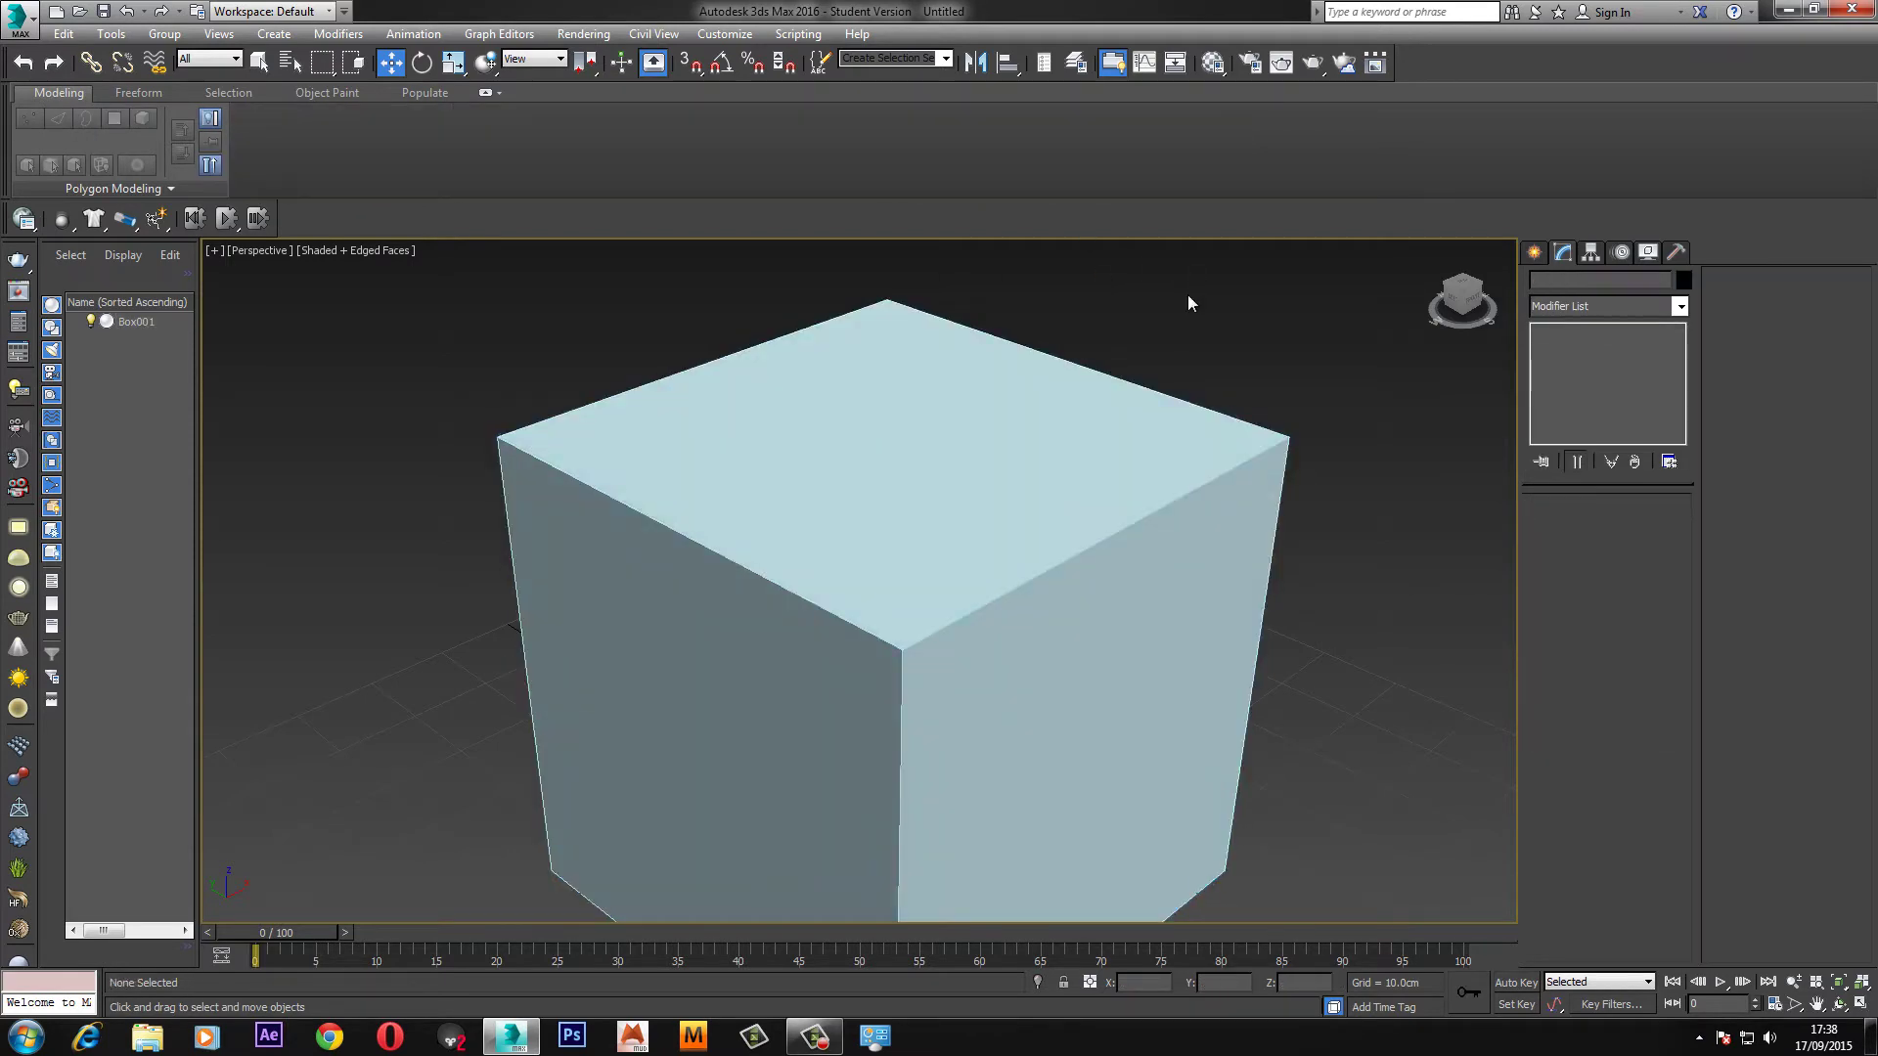
Change the first sample material to the mental ray Arch & Design type and apply the Pearl Finish template.
{"action": "key", "text": "m"}
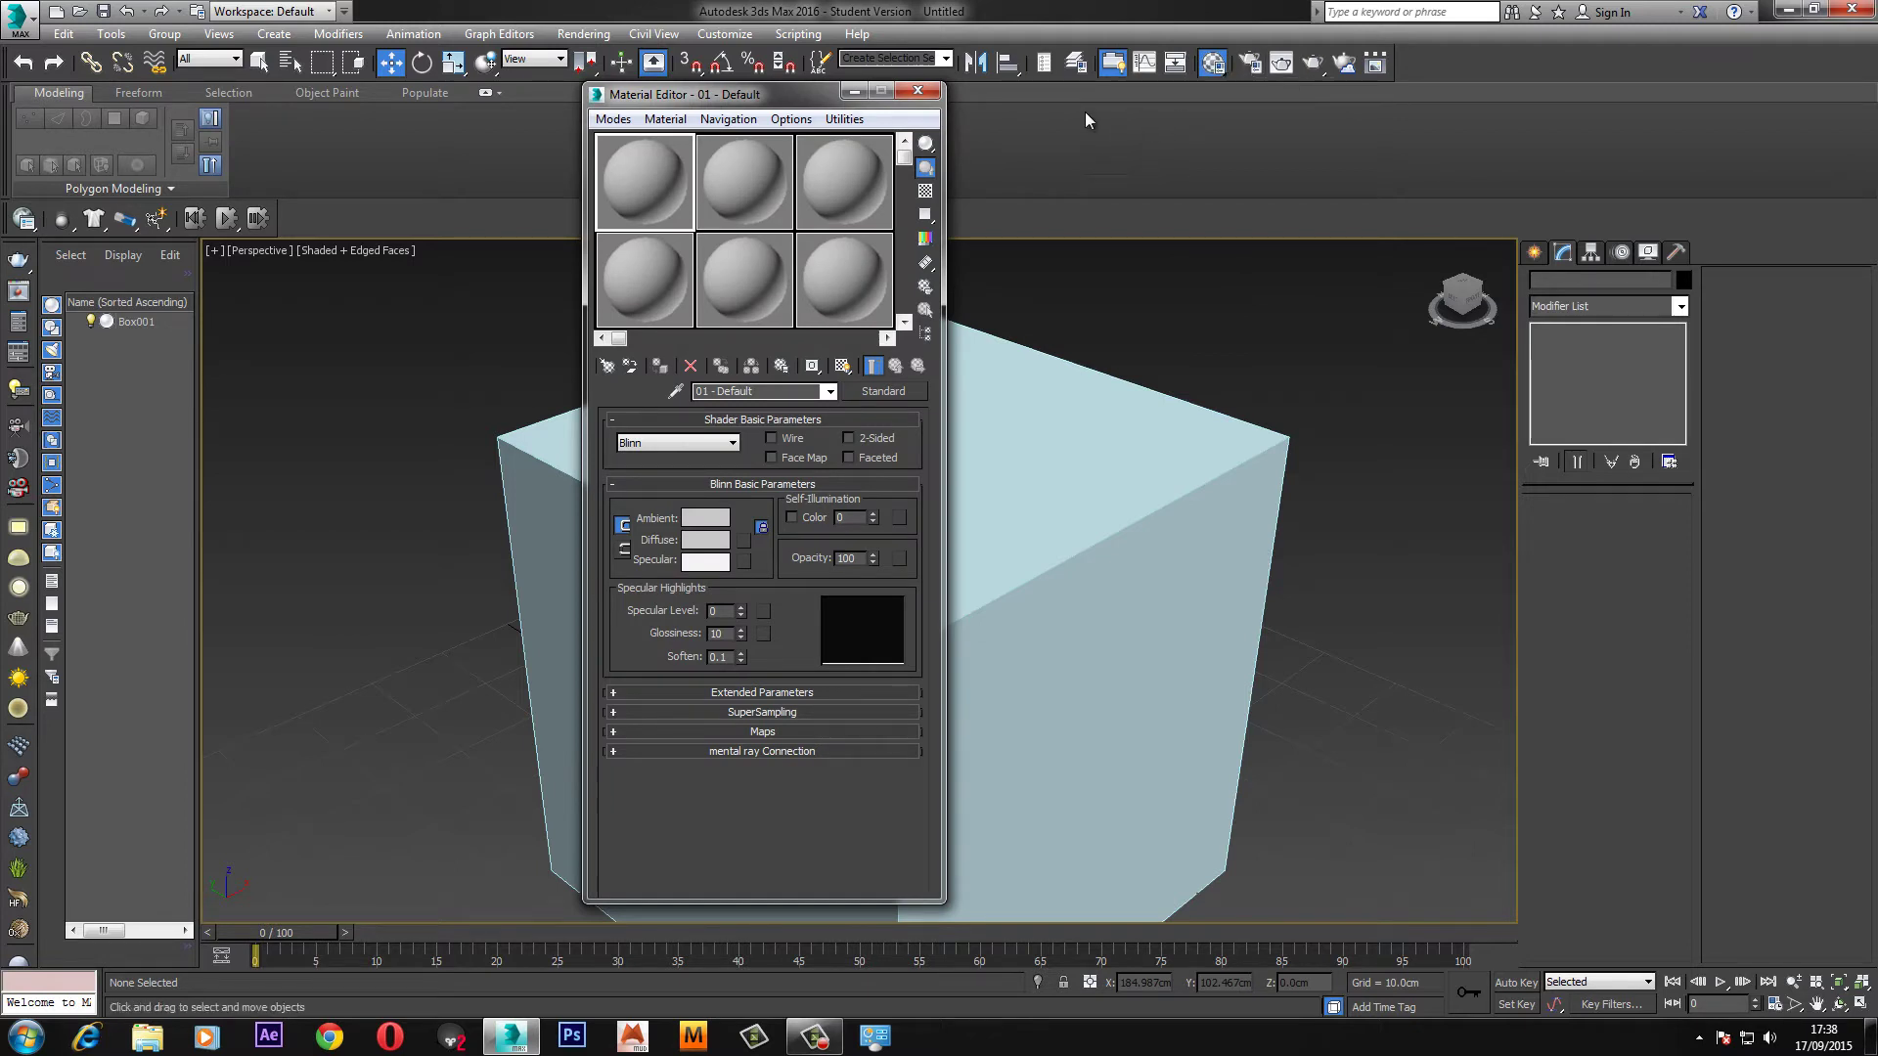
{"action": "left_click_drag", "start_coordinate": [710, 97], "coordinate": [789, 118]}
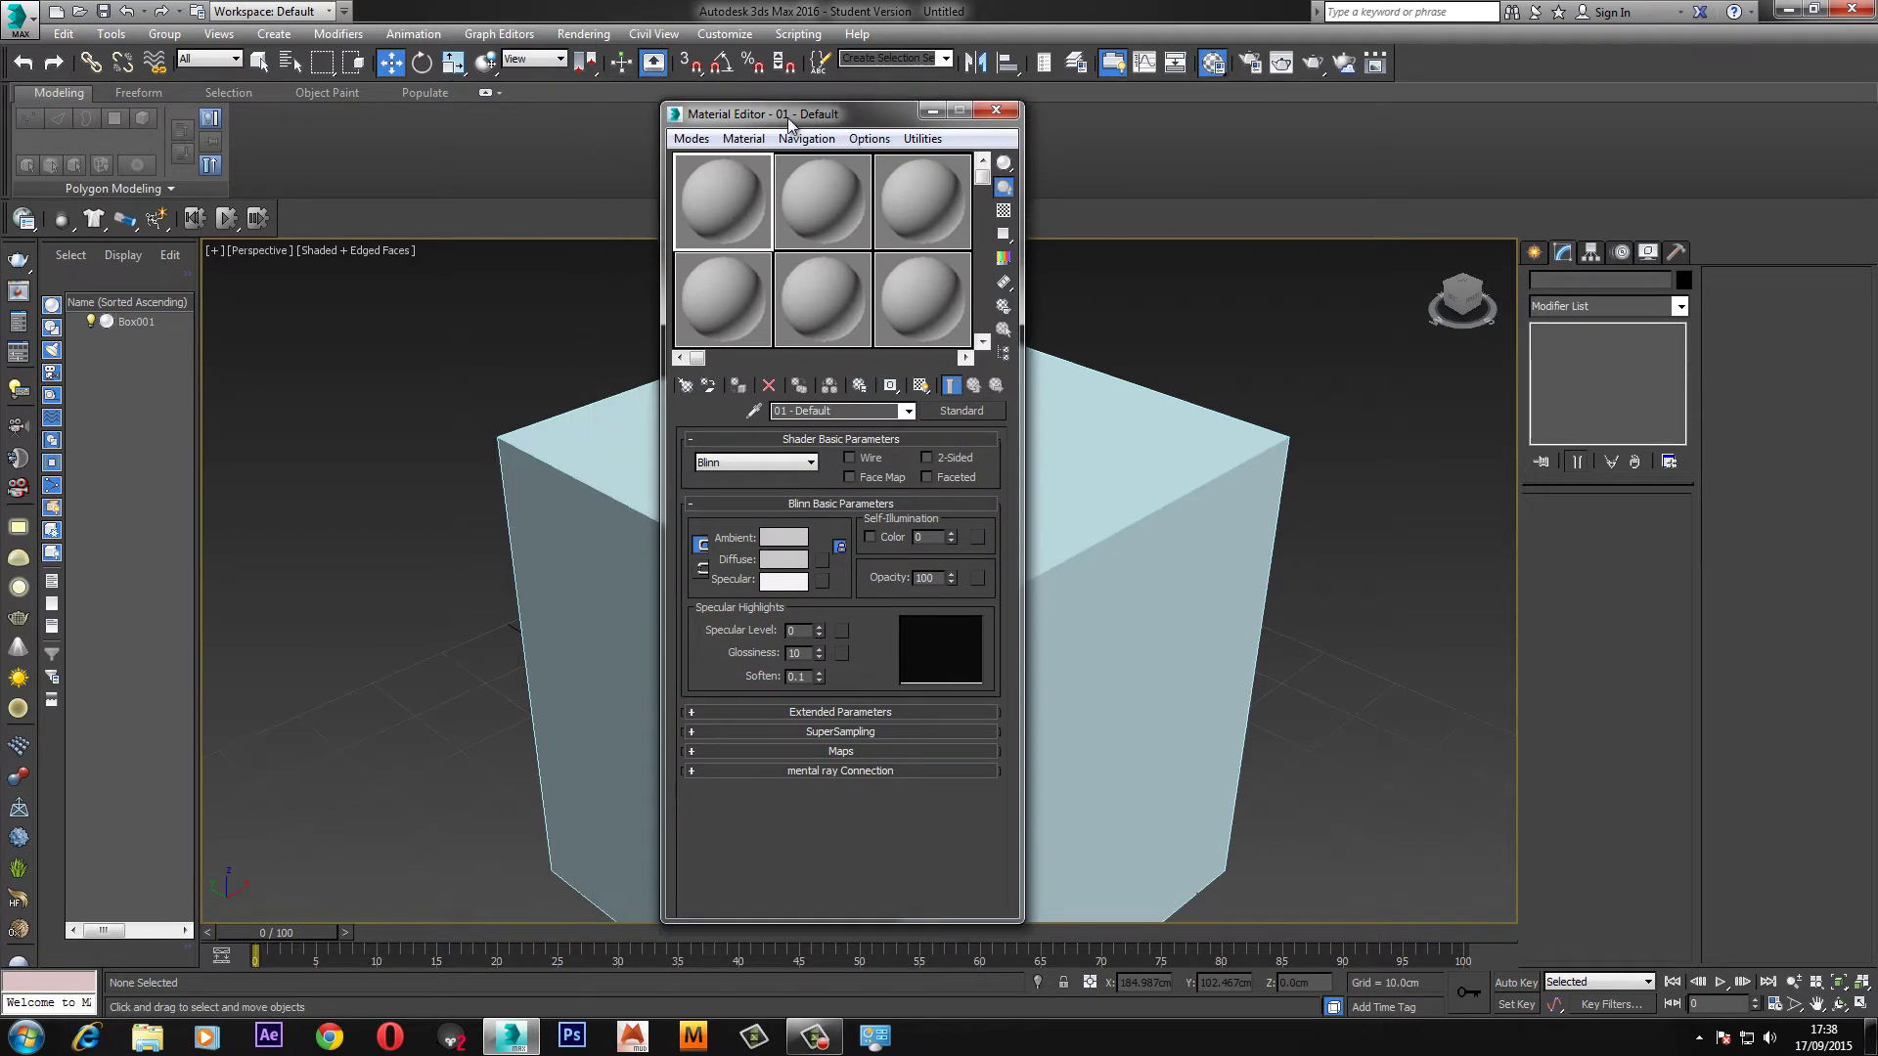
{"action": "left_click", "coordinate": [953, 412]}
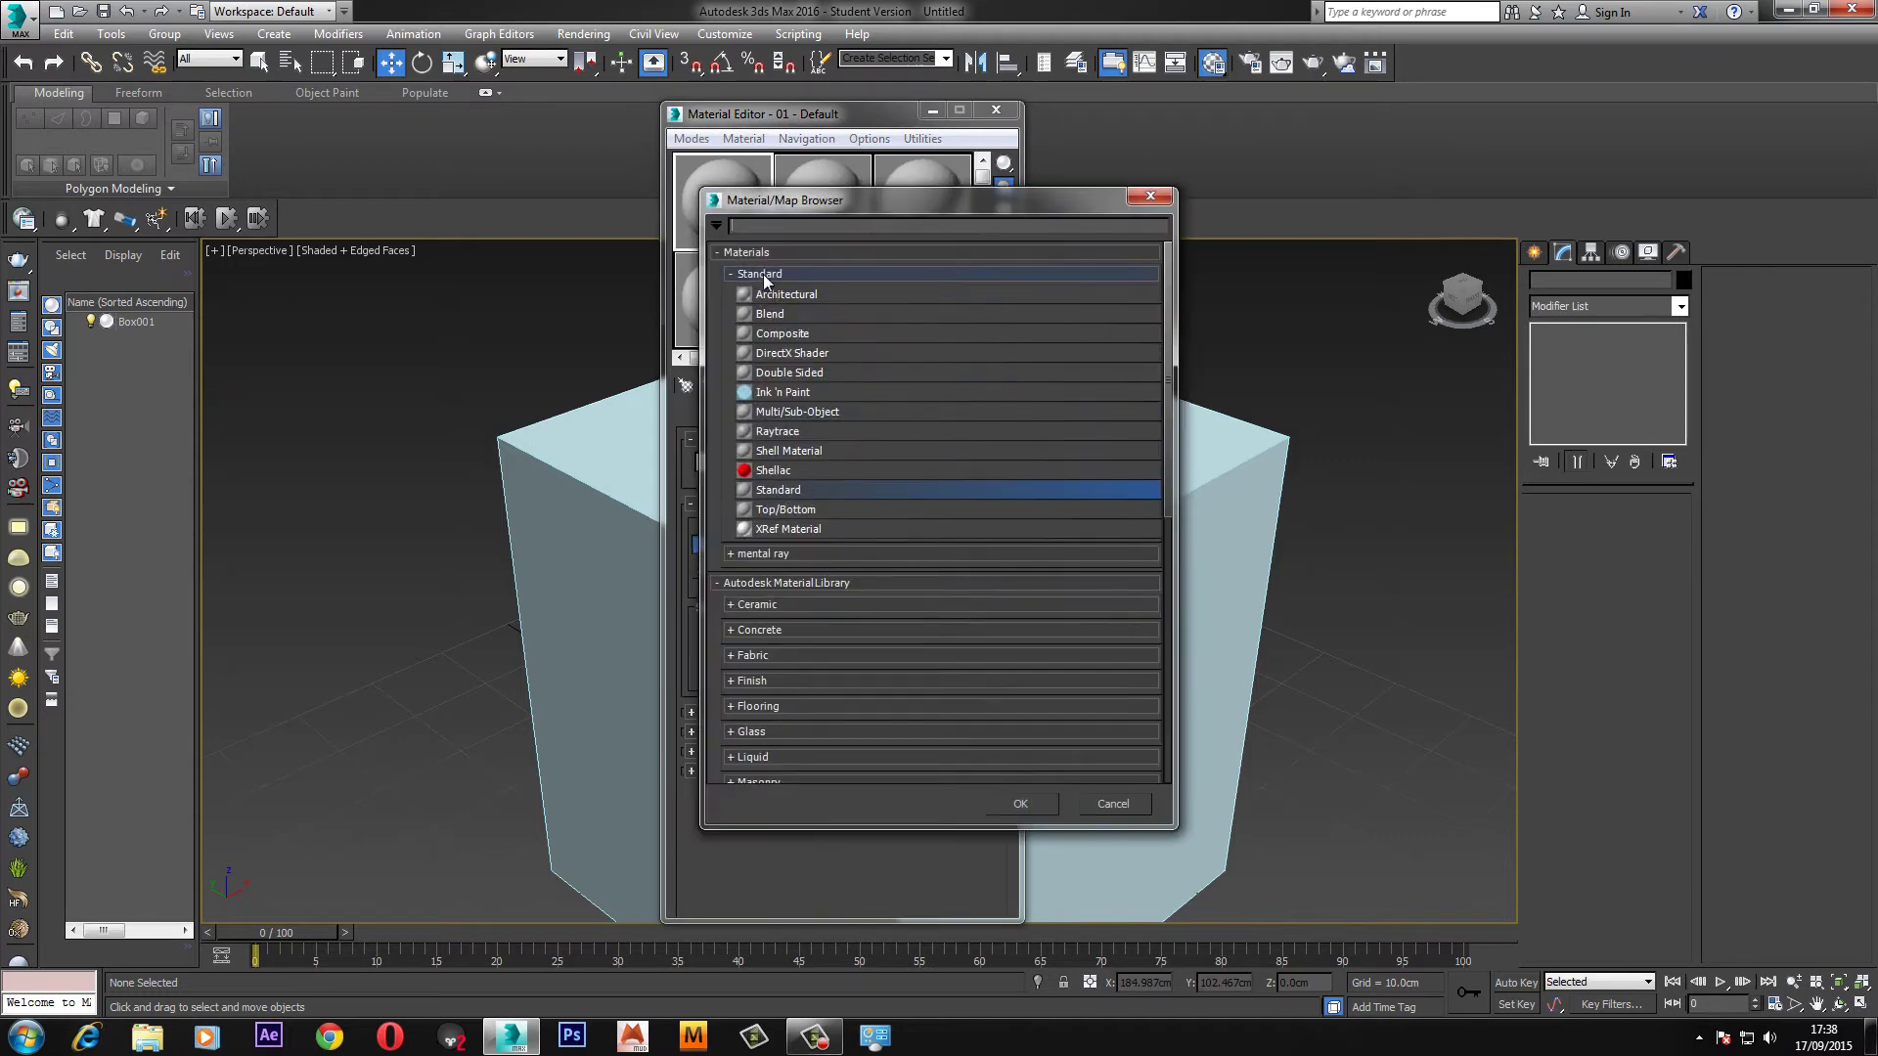
{"action": "left_click", "coordinate": [741, 275]}
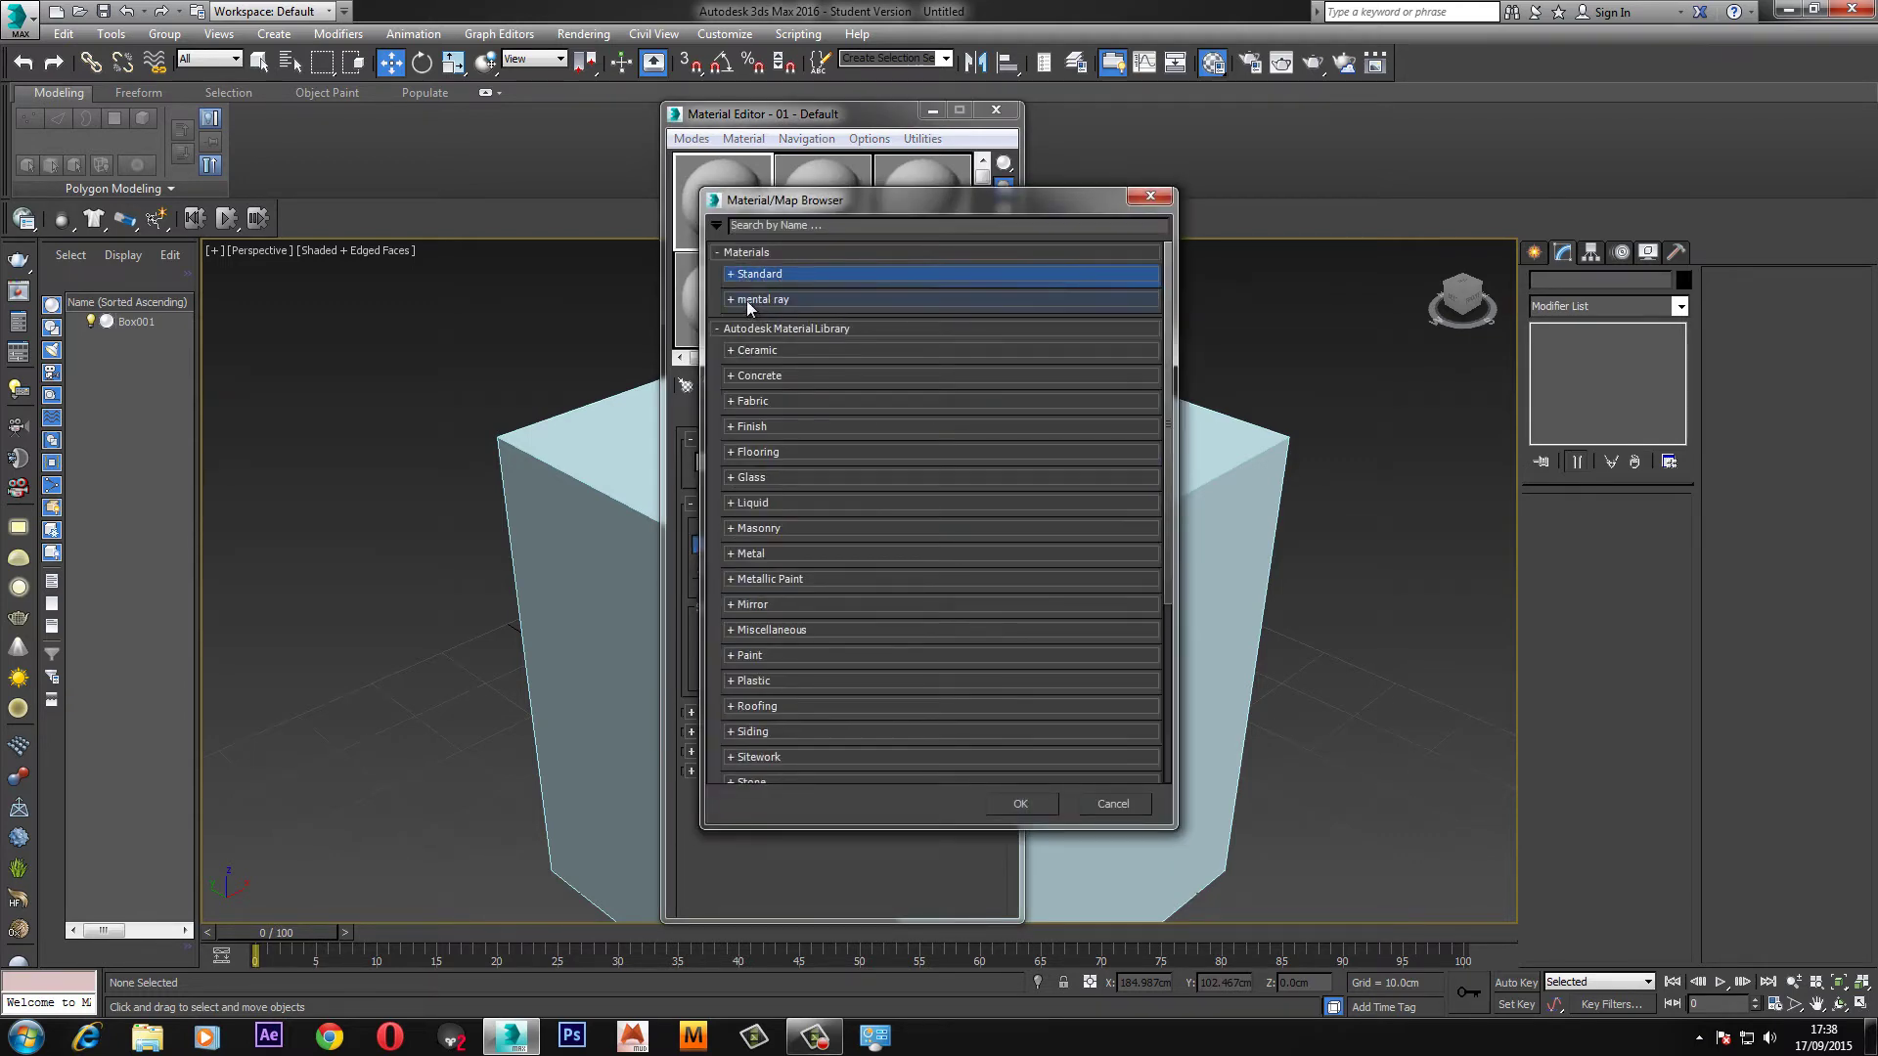
{"action": "left_click", "coordinate": [757, 299]}
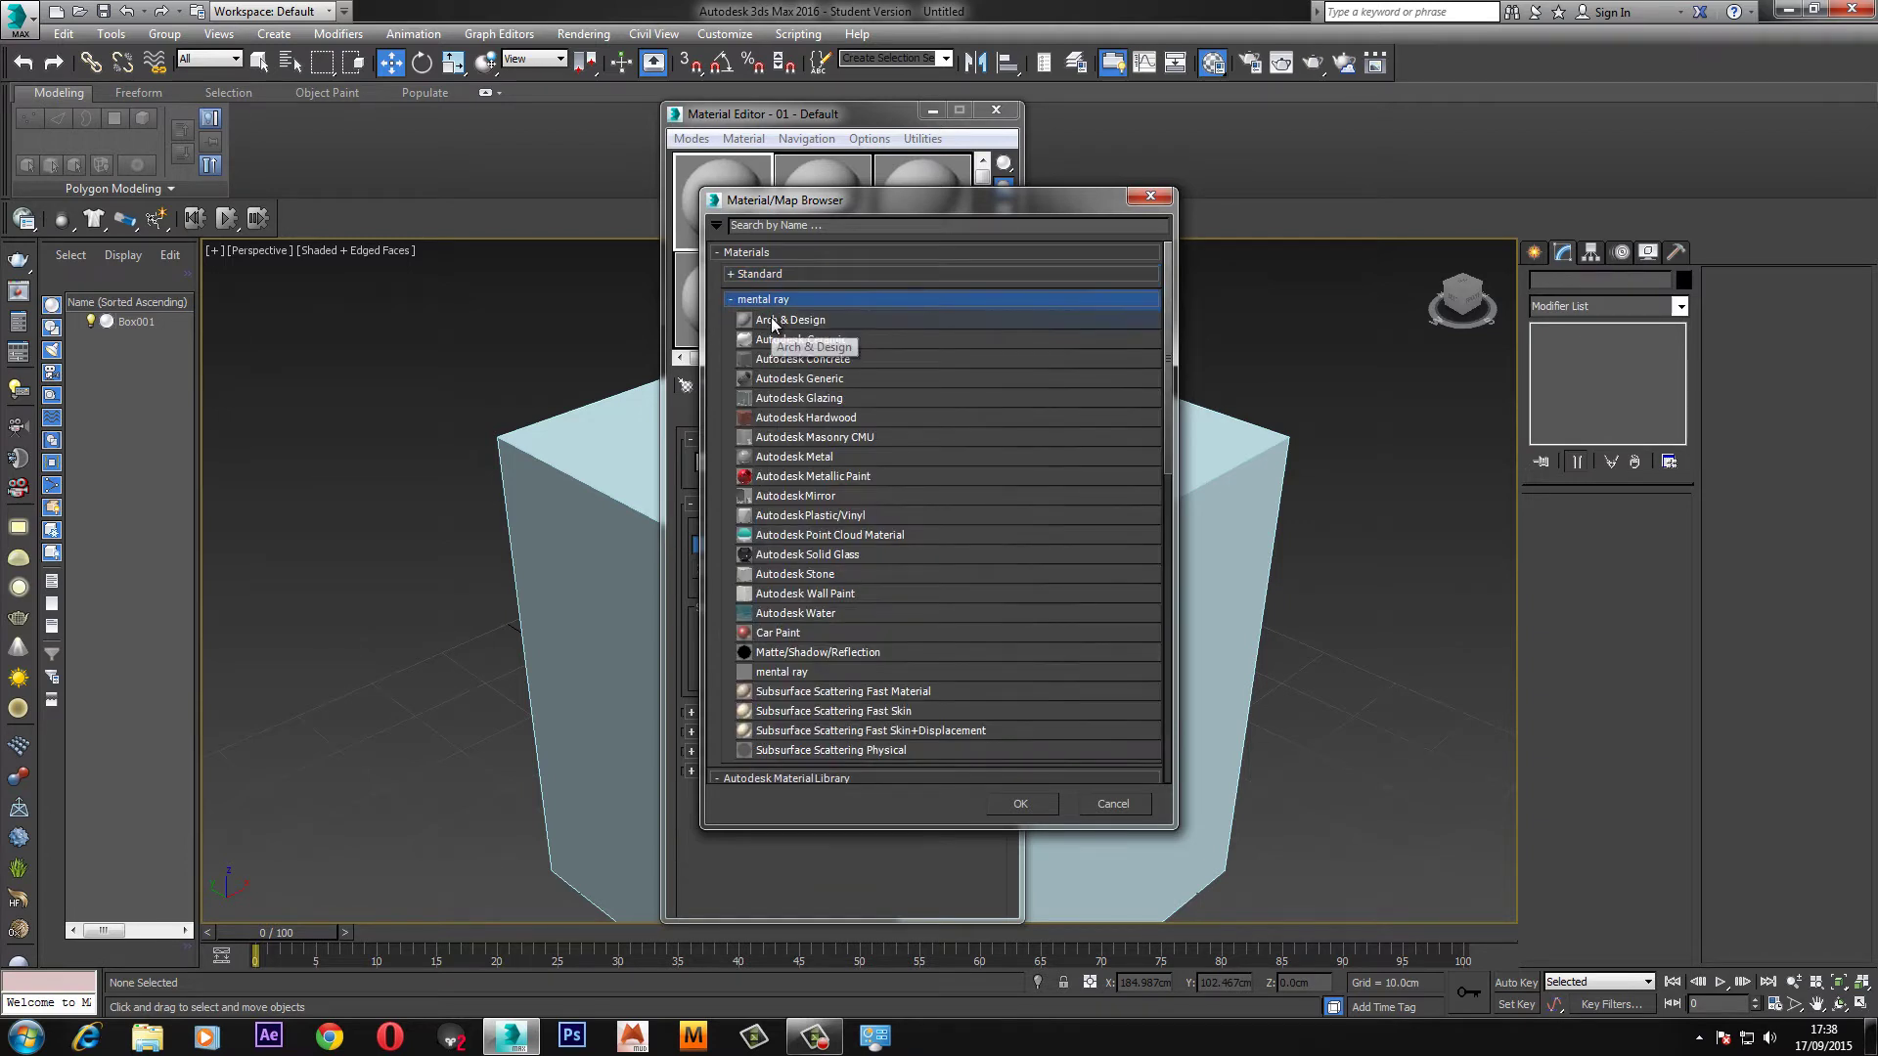
{"action": "double_click", "coordinate": [783, 323]}
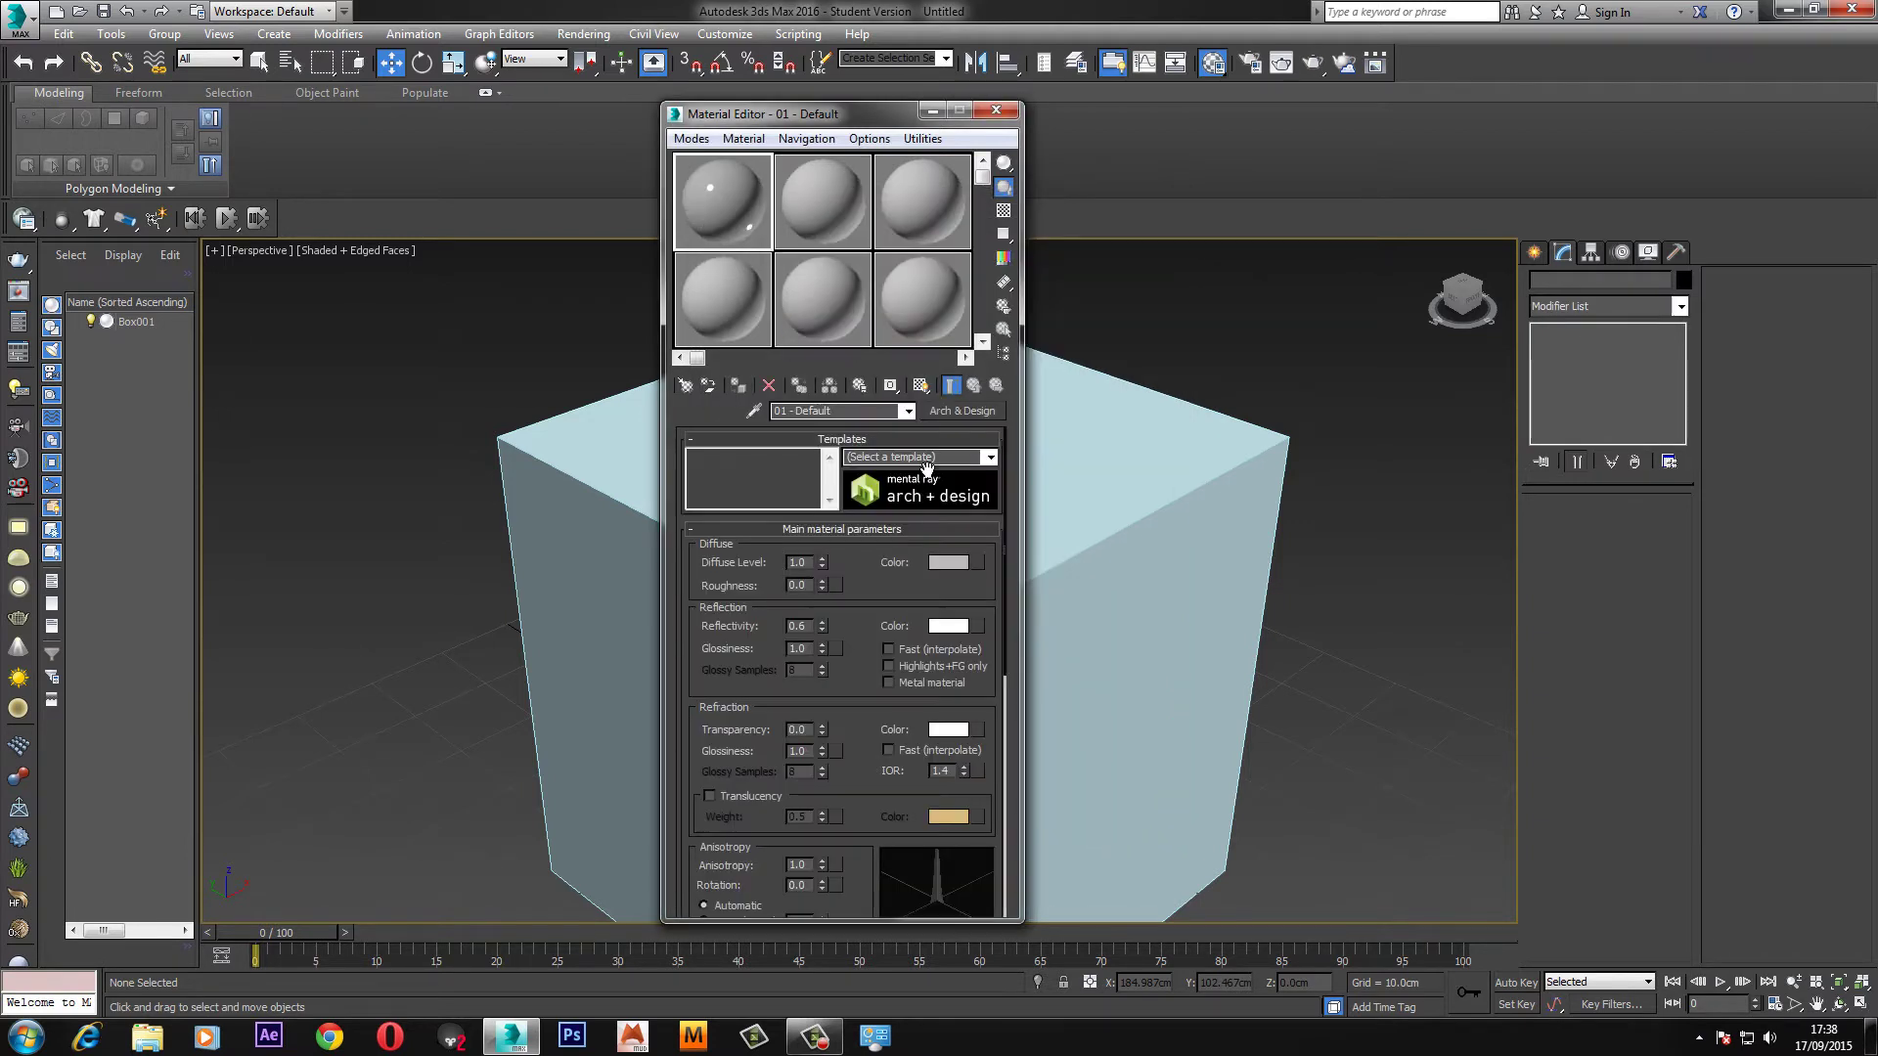
{"action": "left_click", "coordinate": [989, 458]}
{"action": "left_click", "coordinate": [884, 500]}
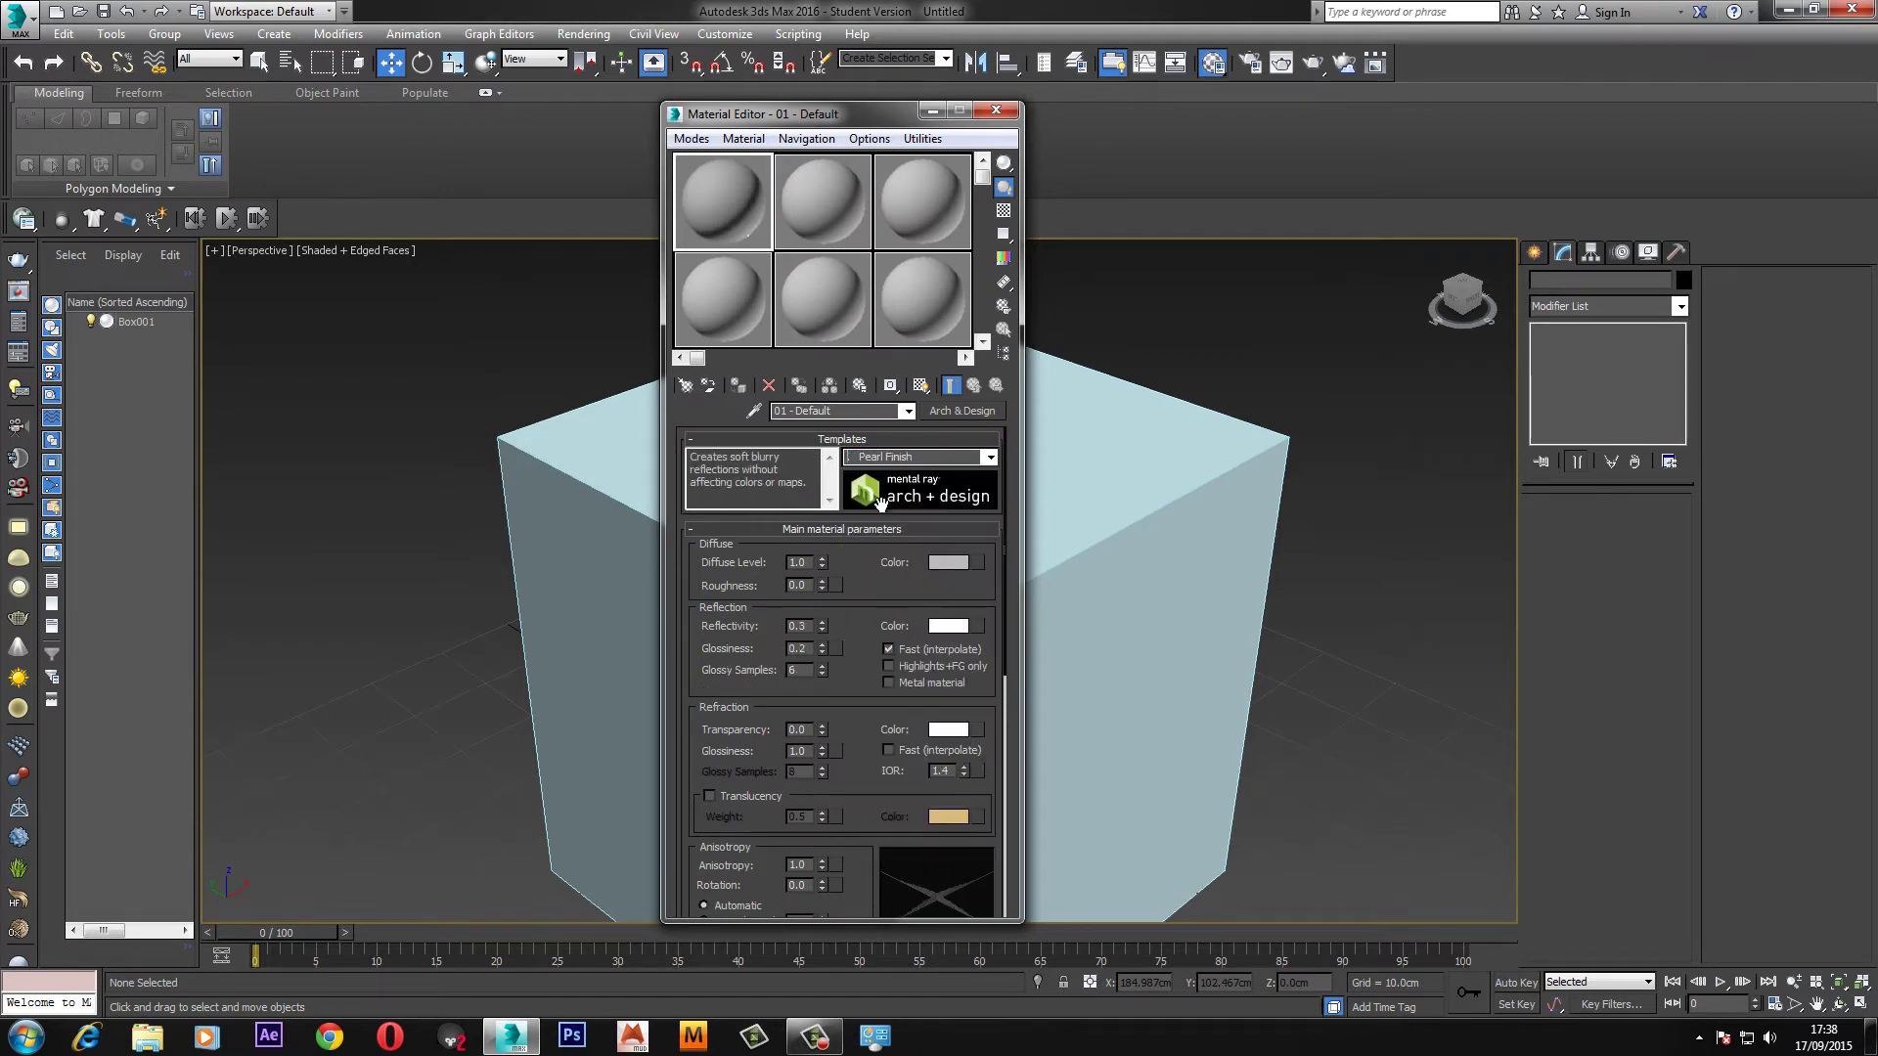
Enable Round Corners in the material's Special Effects with a 0.5 cm fillet radius.
{"action": "left_click_drag", "start_coordinate": [858, 575], "coordinate": [870, 473]}
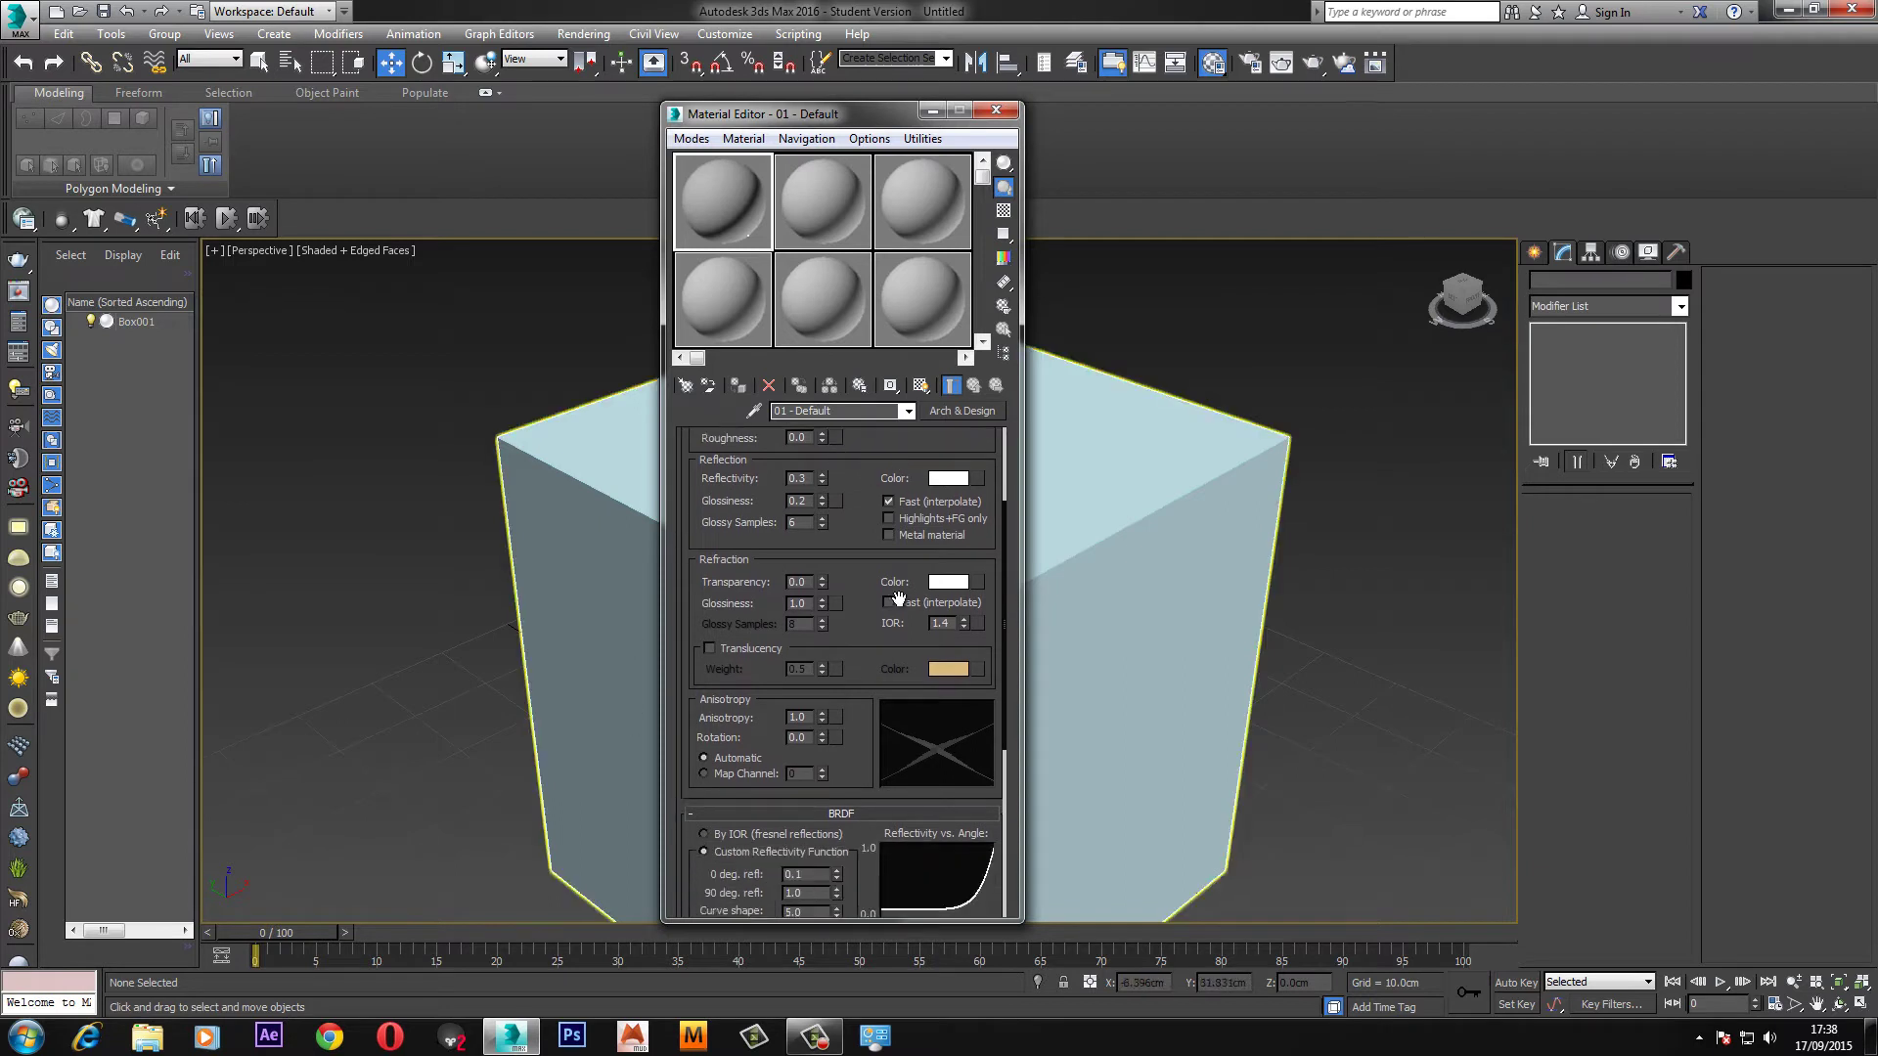
{"action": "scroll", "coordinate": [855, 694], "scroll_direction": "down", "scroll_amount": 5}
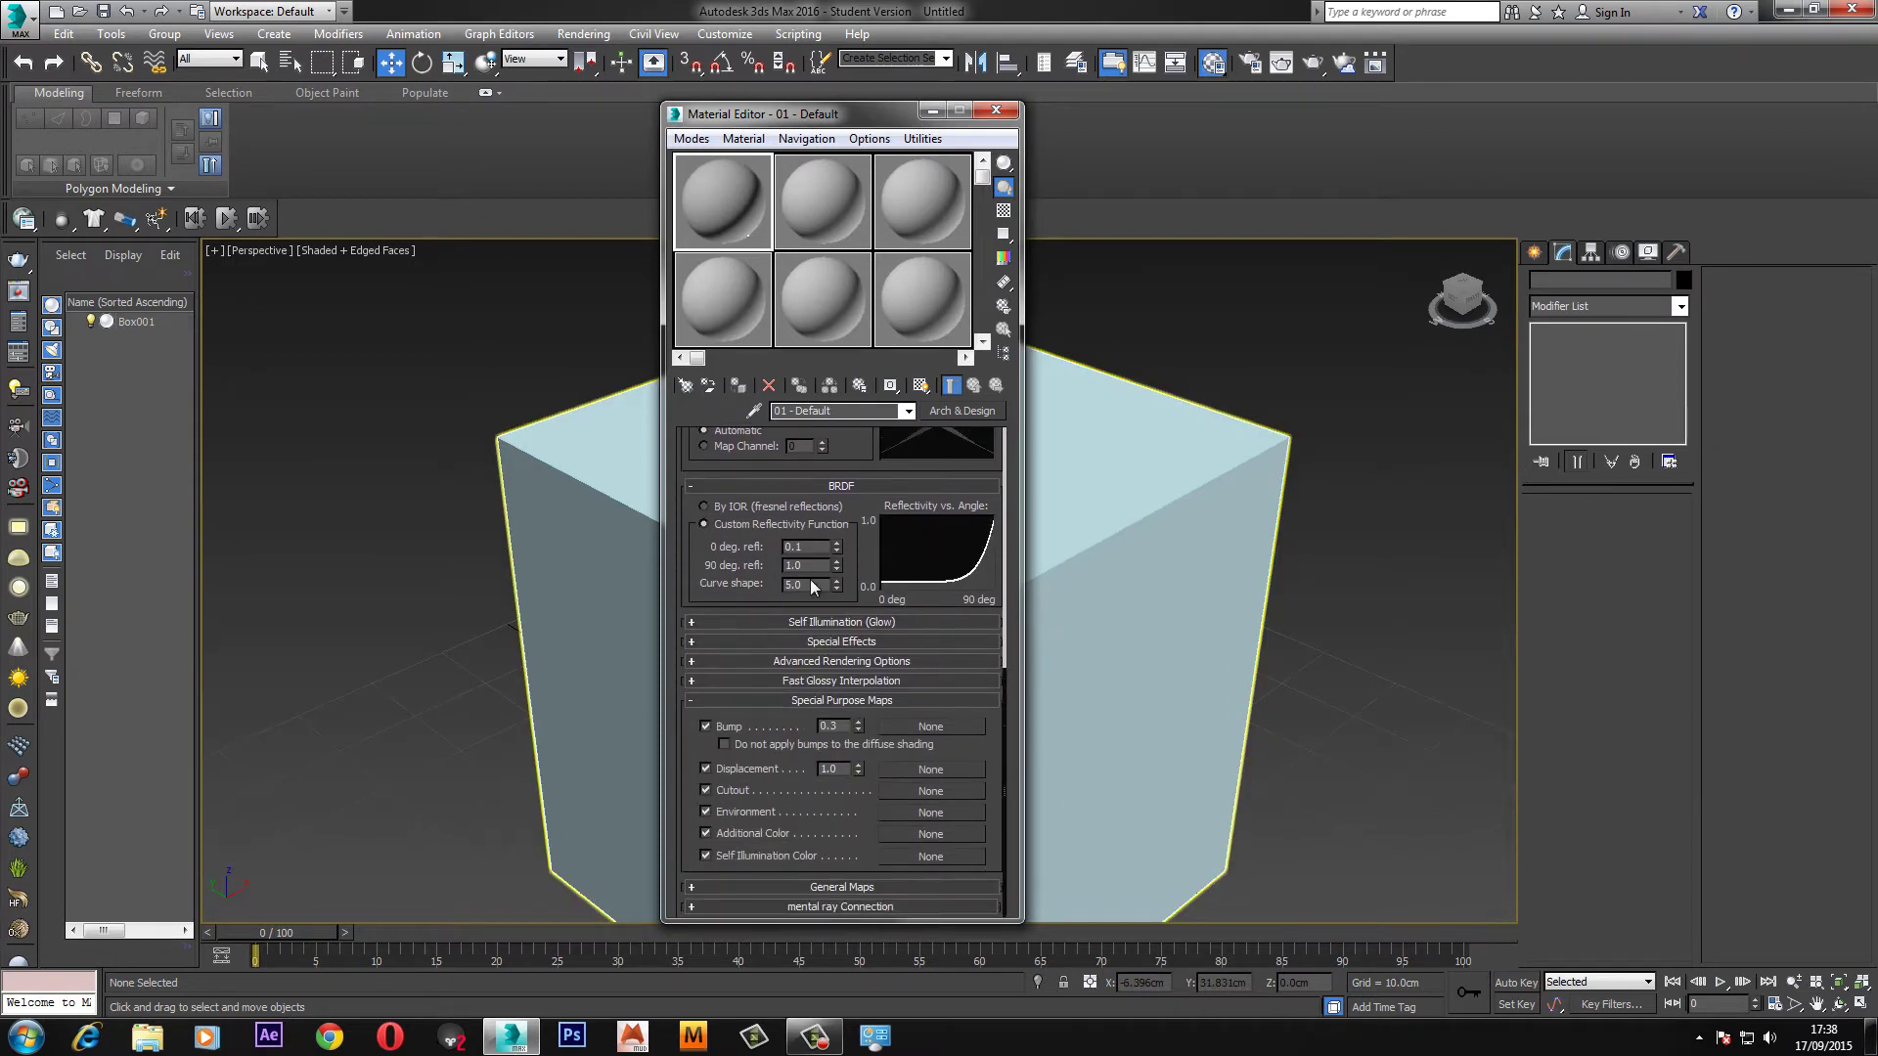
{"action": "left_click", "coordinate": [823, 641]}
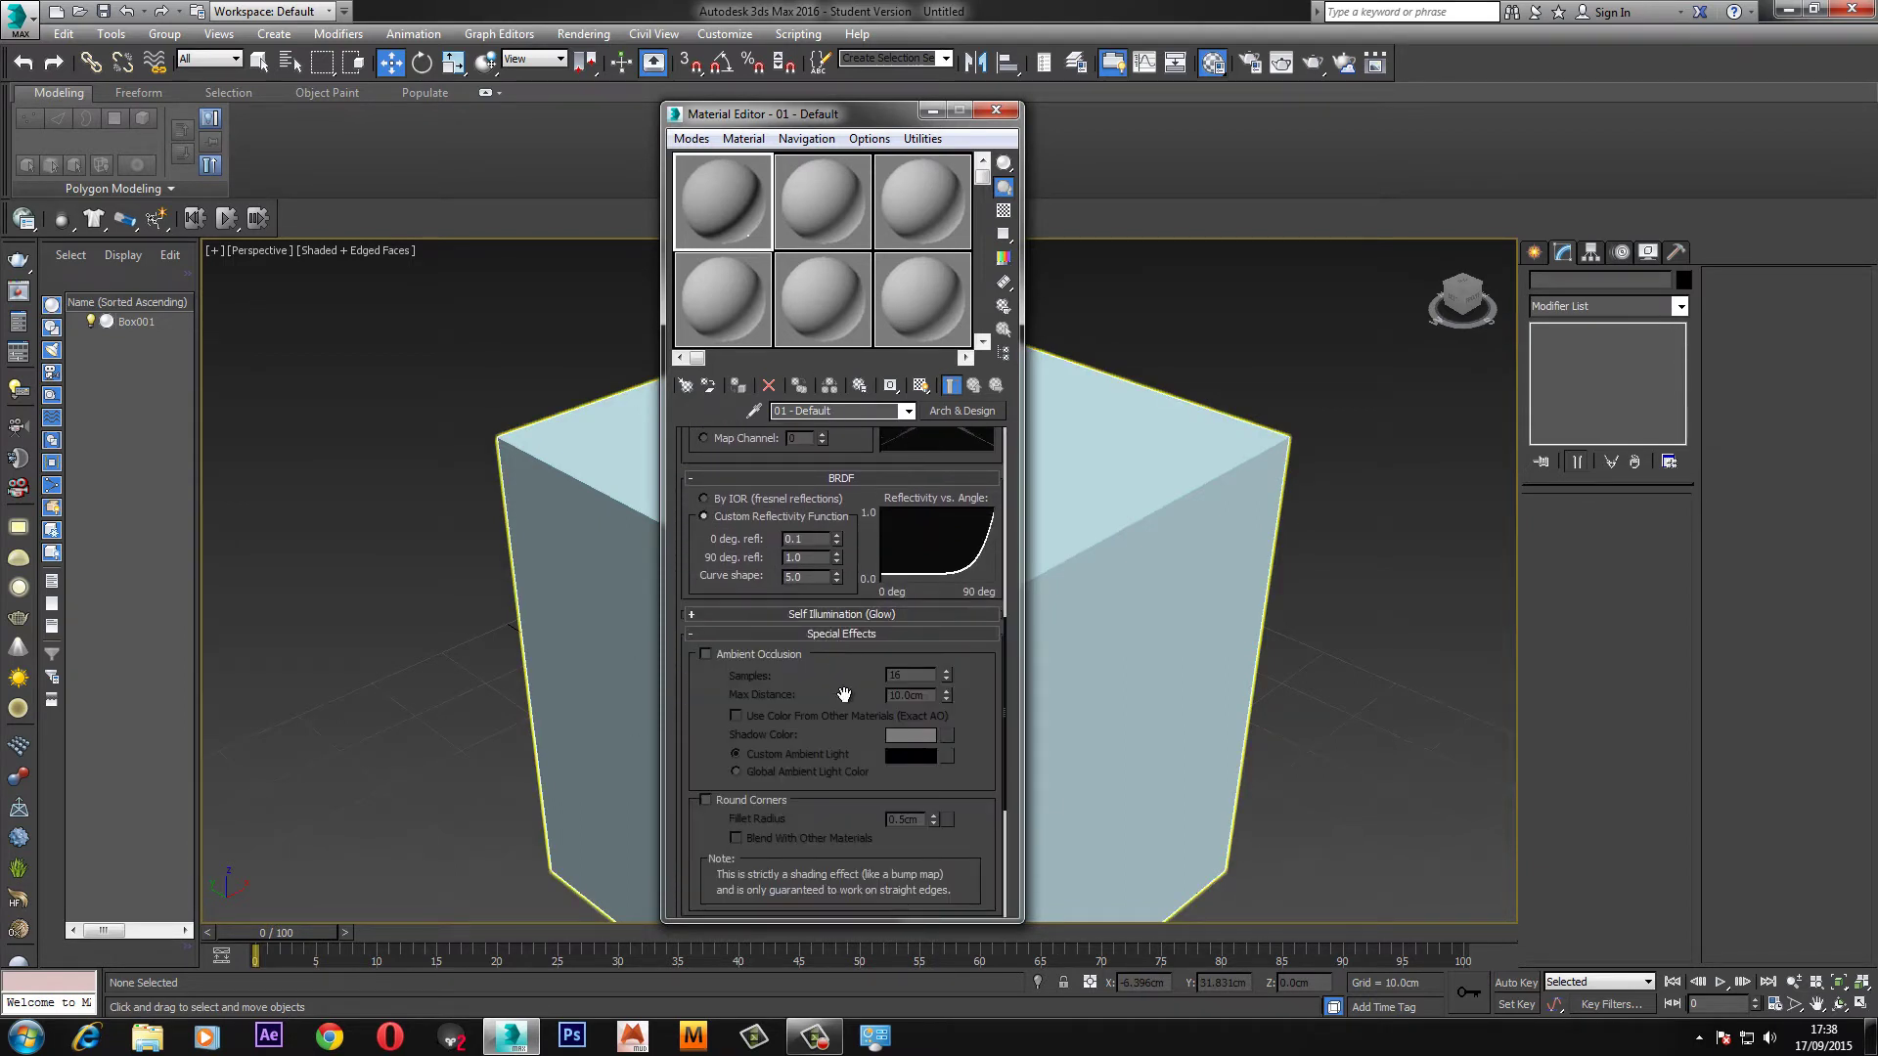
{"action": "left_click_drag", "start_coordinate": [843, 684], "coordinate": [836, 544]}
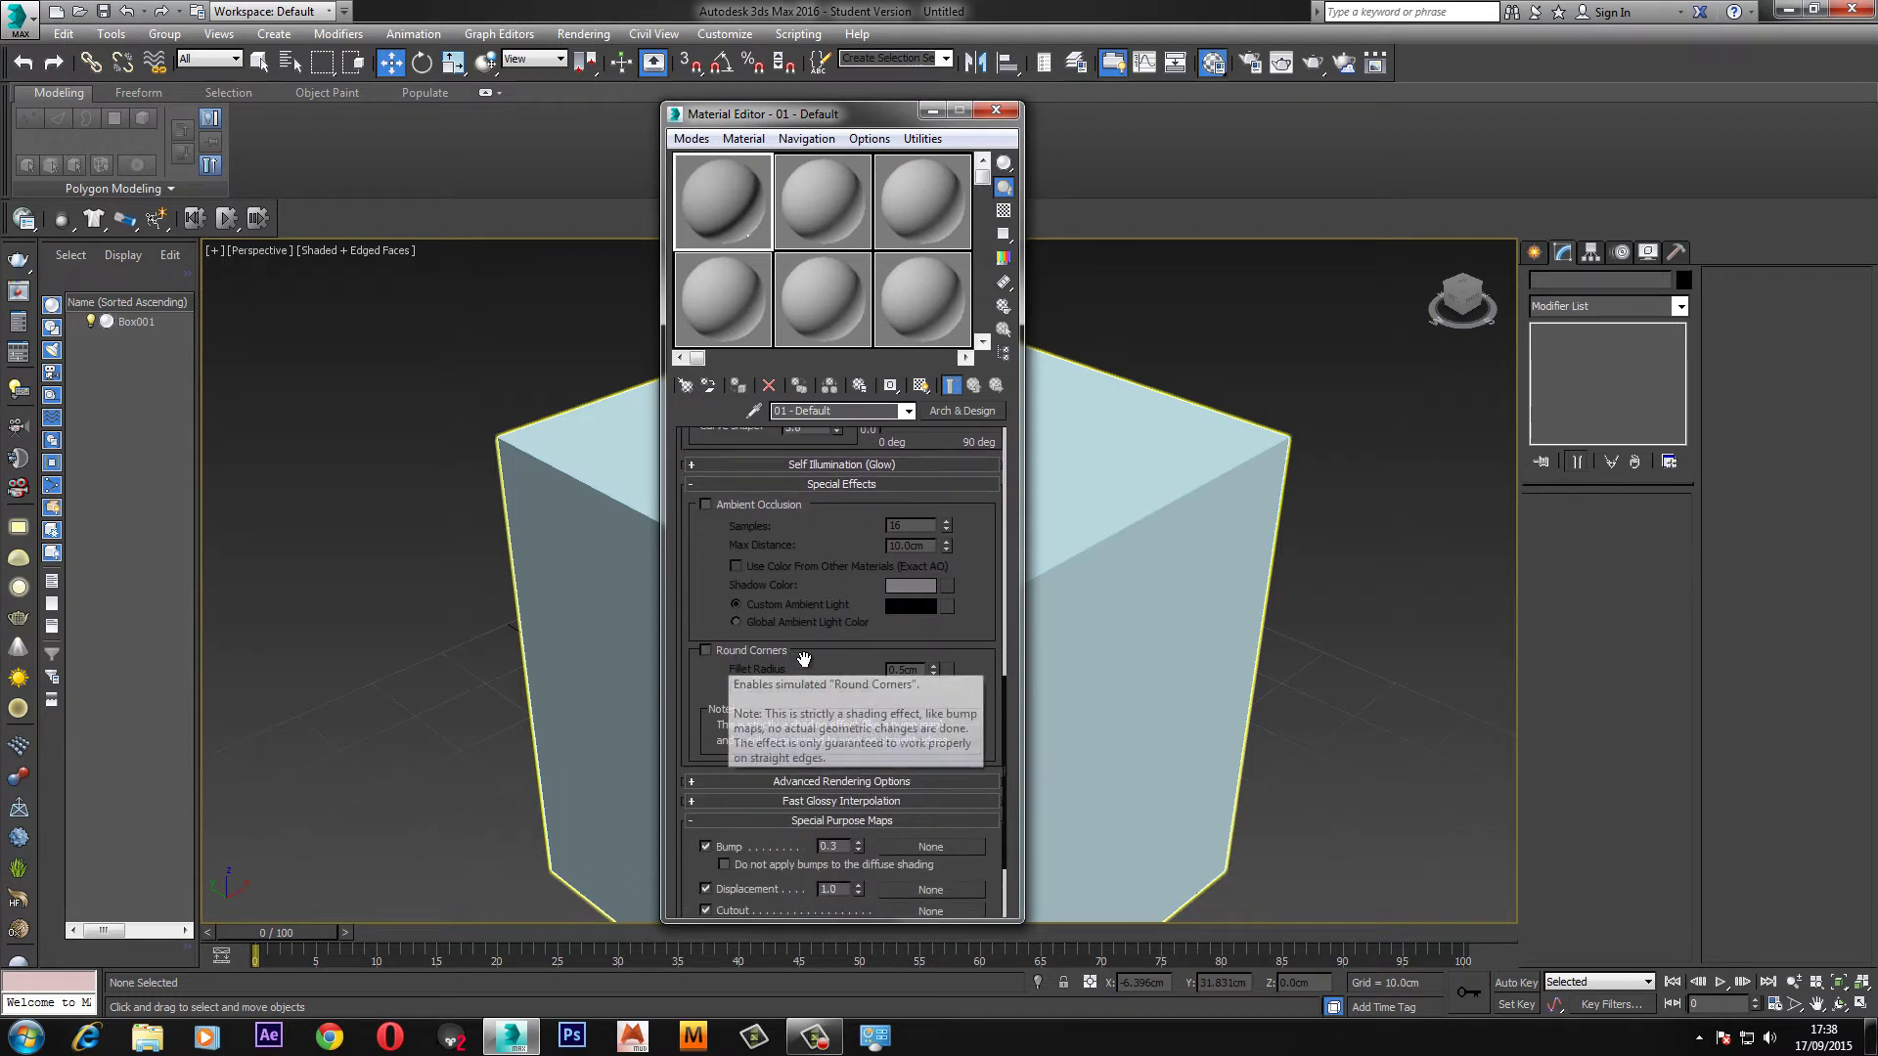
{"action": "left_click", "coordinate": [706, 650]}
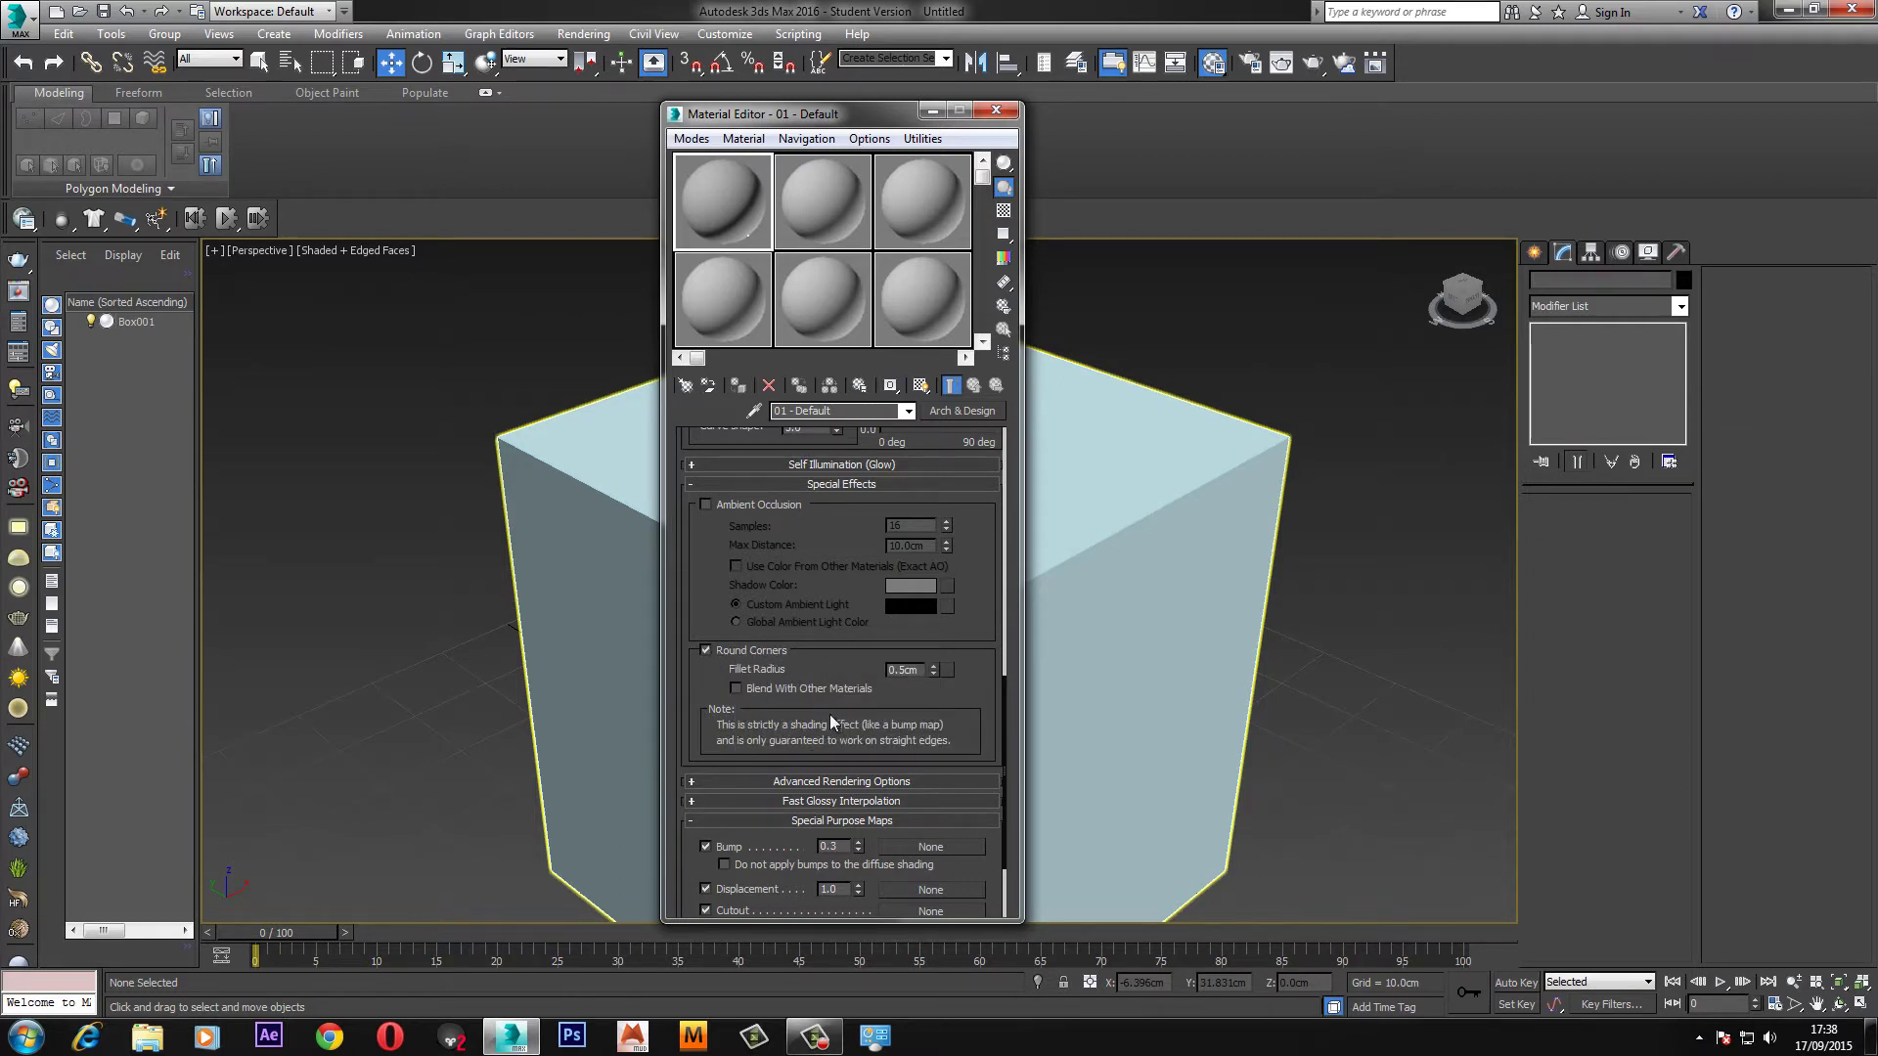
{"action": "scroll", "coordinate": [819, 701], "scroll_direction": "down", "scroll_amount": 3}
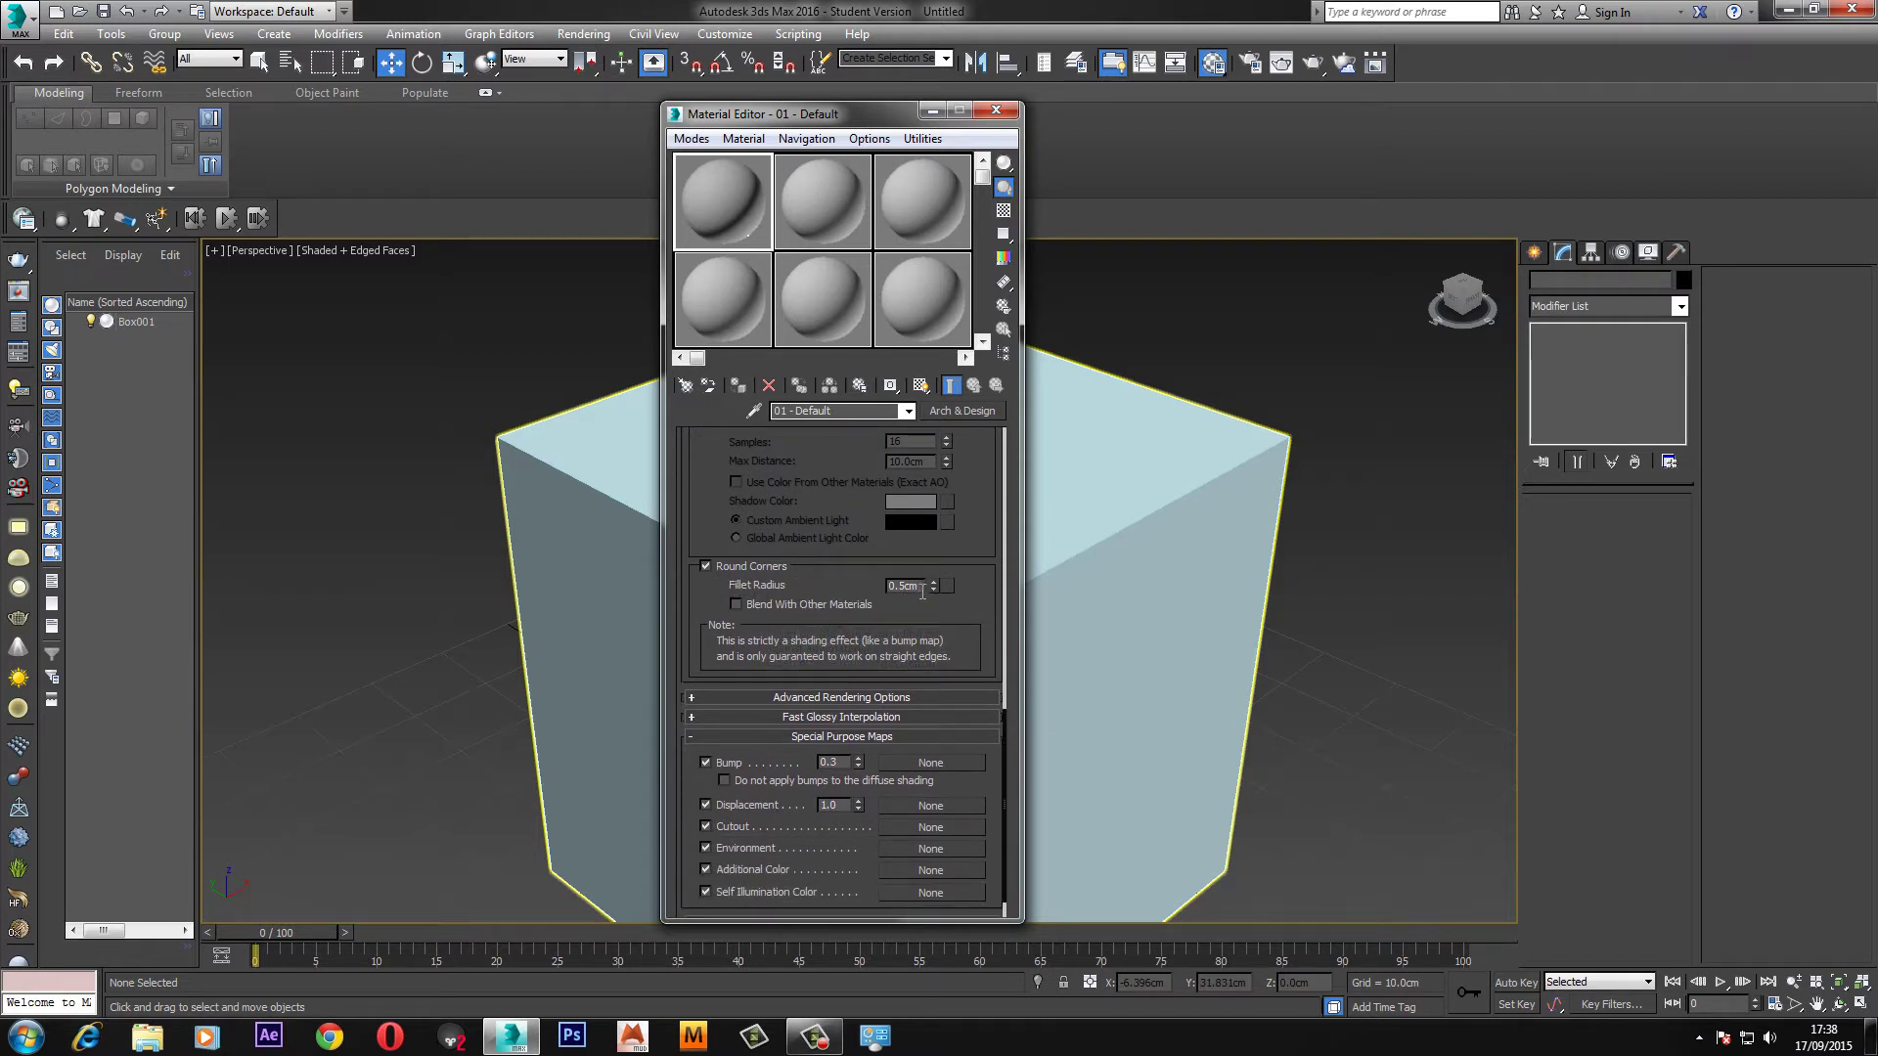
{"action": "left_click_drag", "start_coordinate": [923, 585], "coordinate": [886, 585]}
{"action": "left_click_drag", "start_coordinate": [846, 558], "coordinate": [854, 598]}
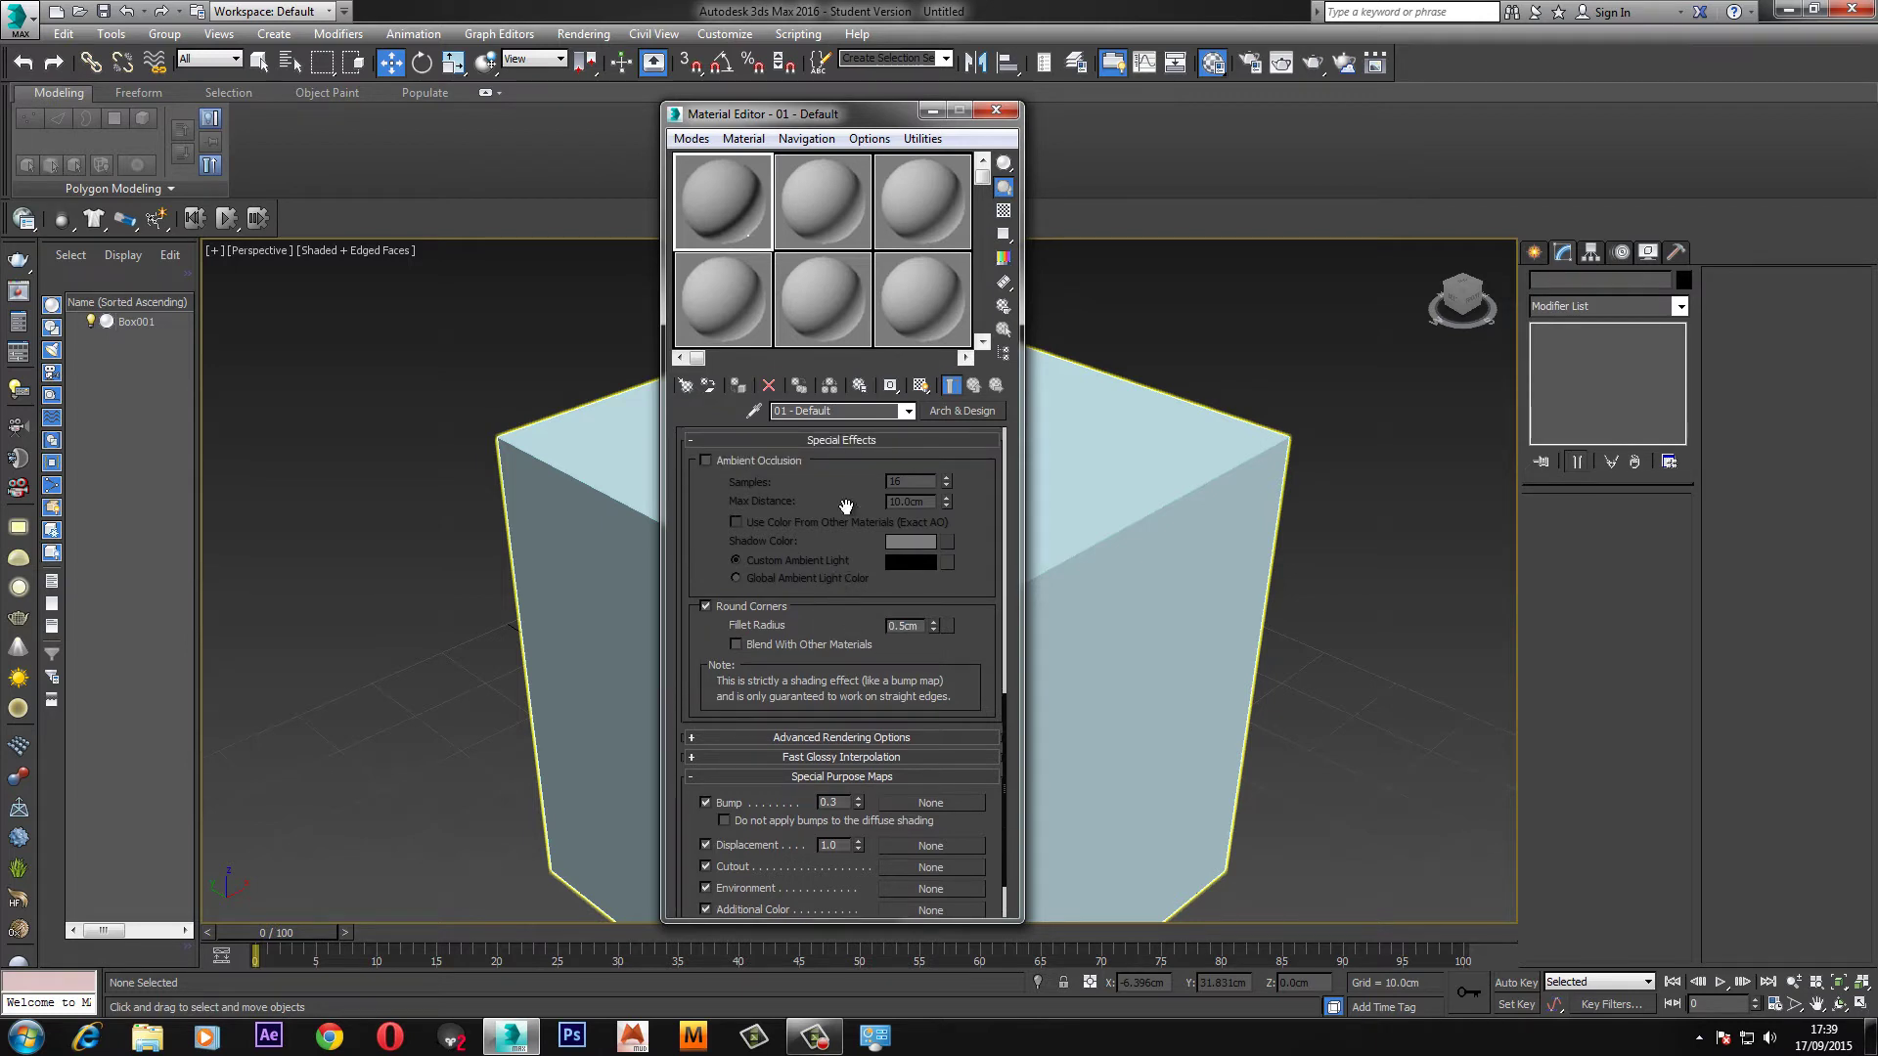
Assign the Arch & Design material to the cube, render the Perspective view, and close the rendered frame.
{"action": "left_click_drag", "start_coordinate": [708, 202], "coordinate": [1105, 421]}
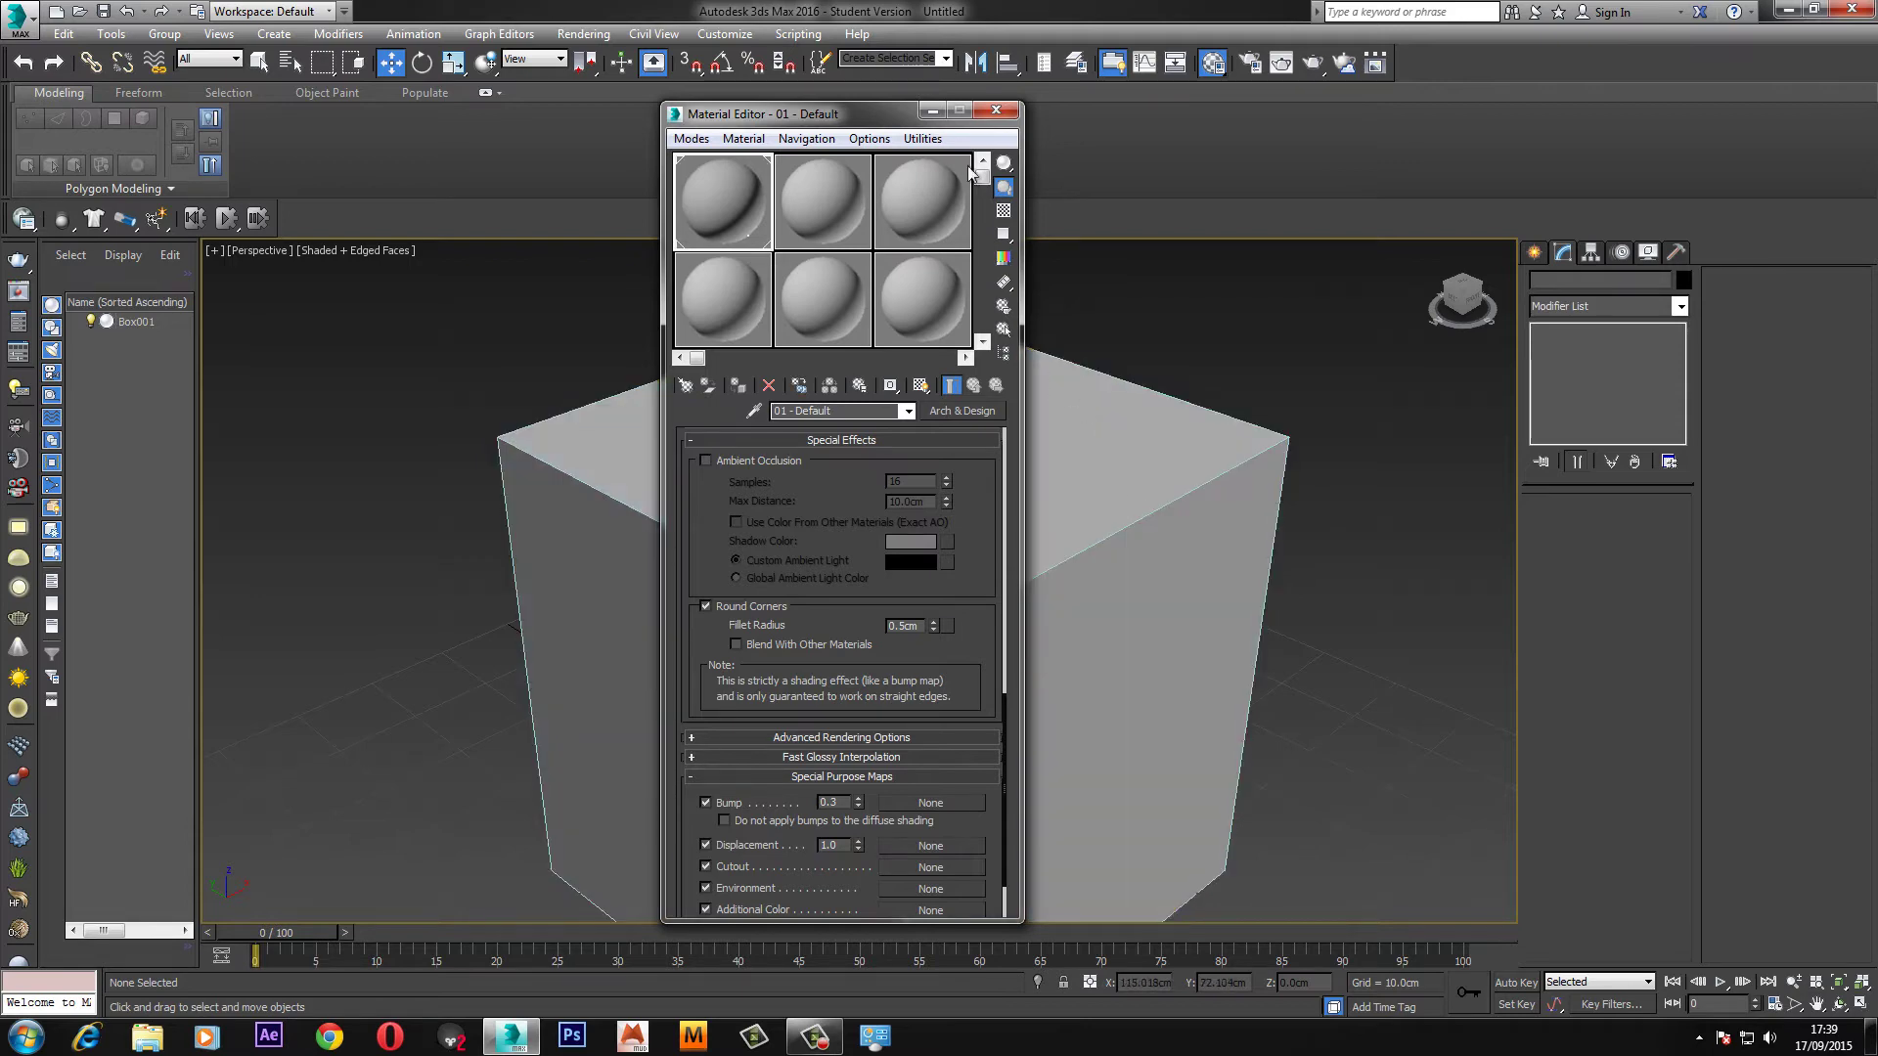
{"action": "key", "text": "shift+q"}
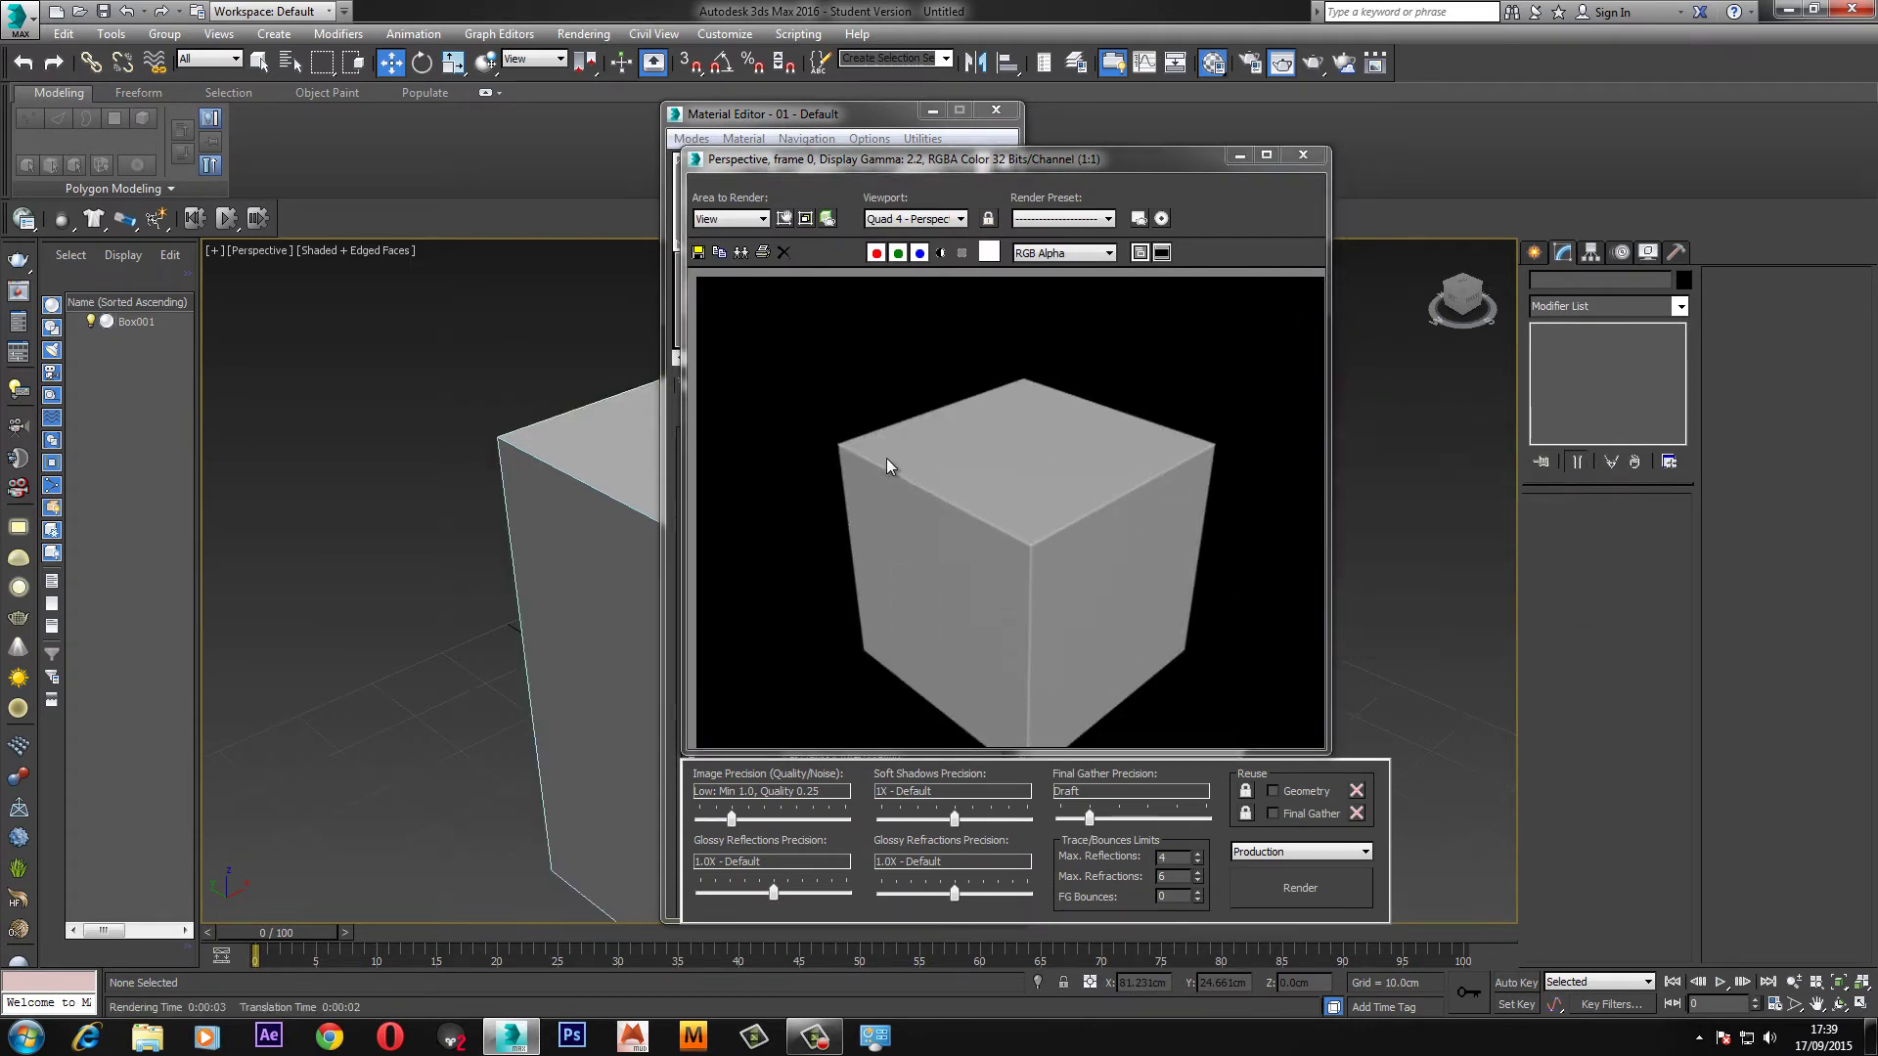
{"action": "left_click", "coordinate": [1303, 155]}
Set the Round Corners fillet radius to 1.0 cm and render the Perspective view to examine the cube's edges up close.
{"action": "double_click", "coordinate": [922, 626]}
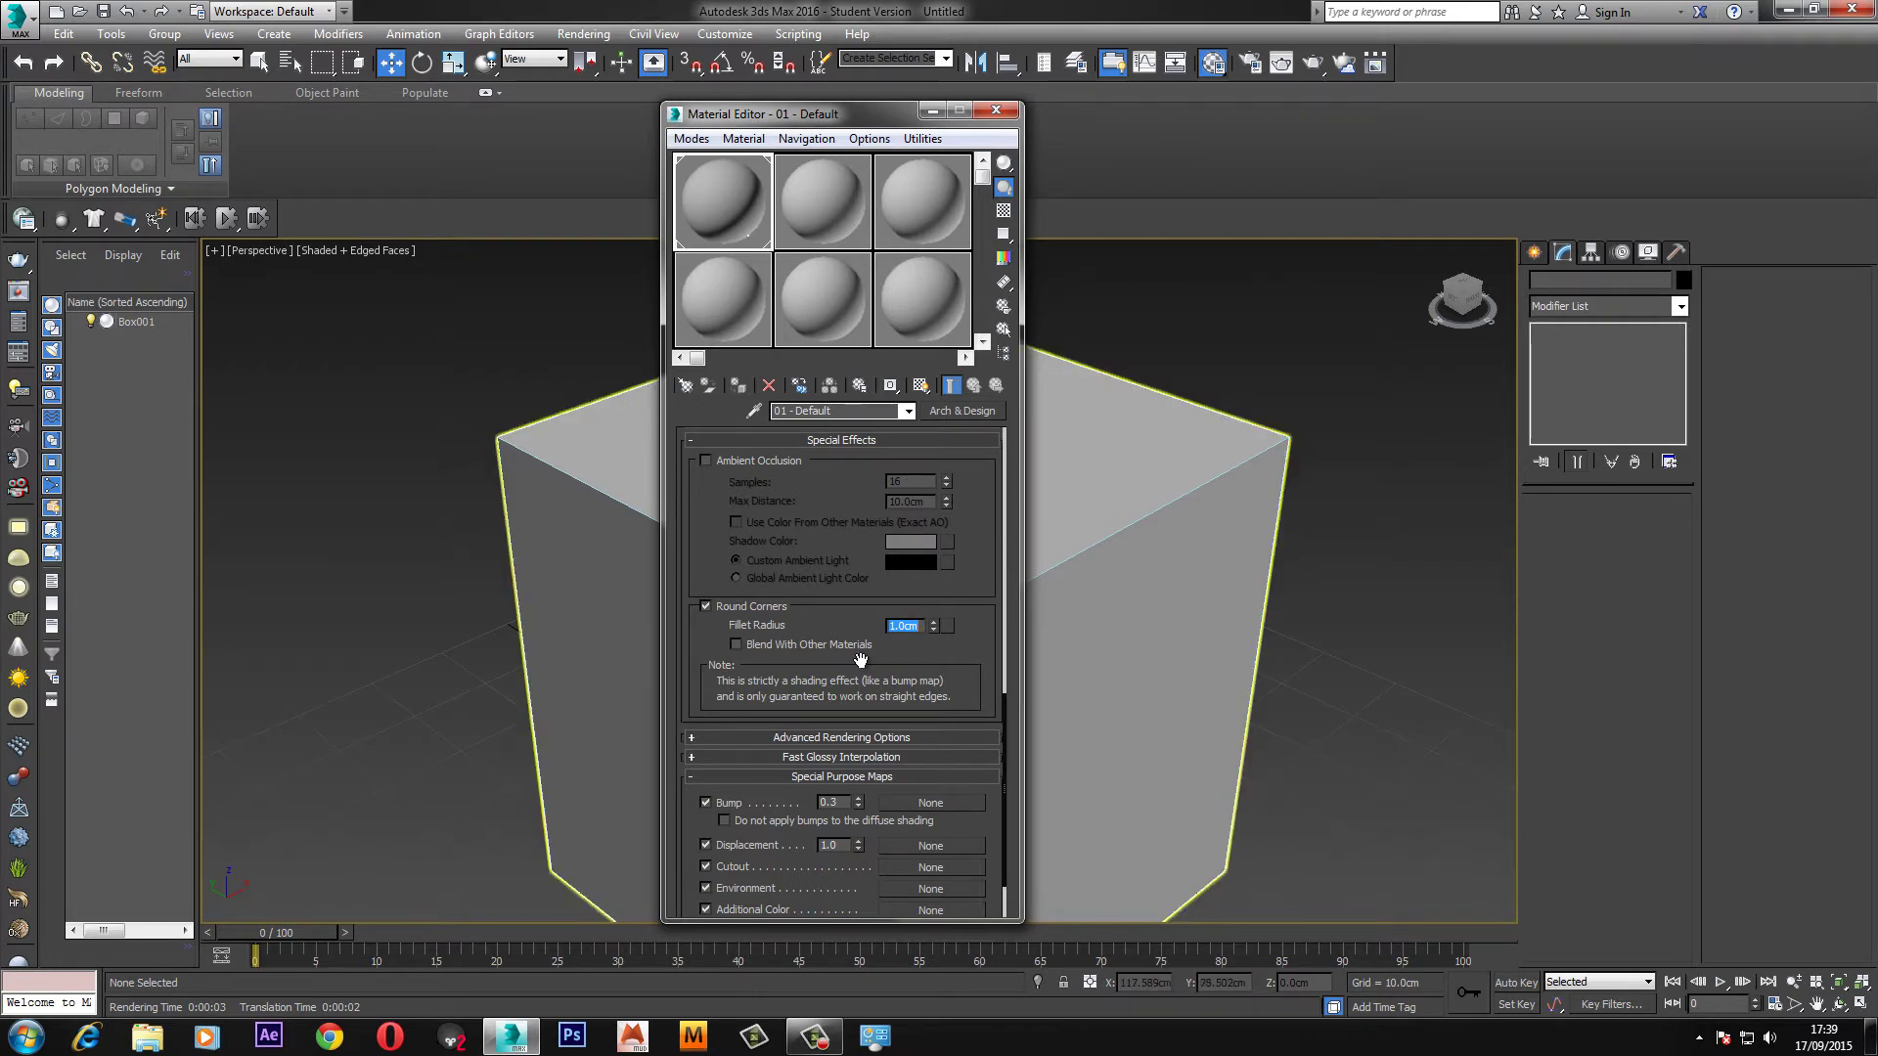
{"action": "key", "text": "shift+q"}
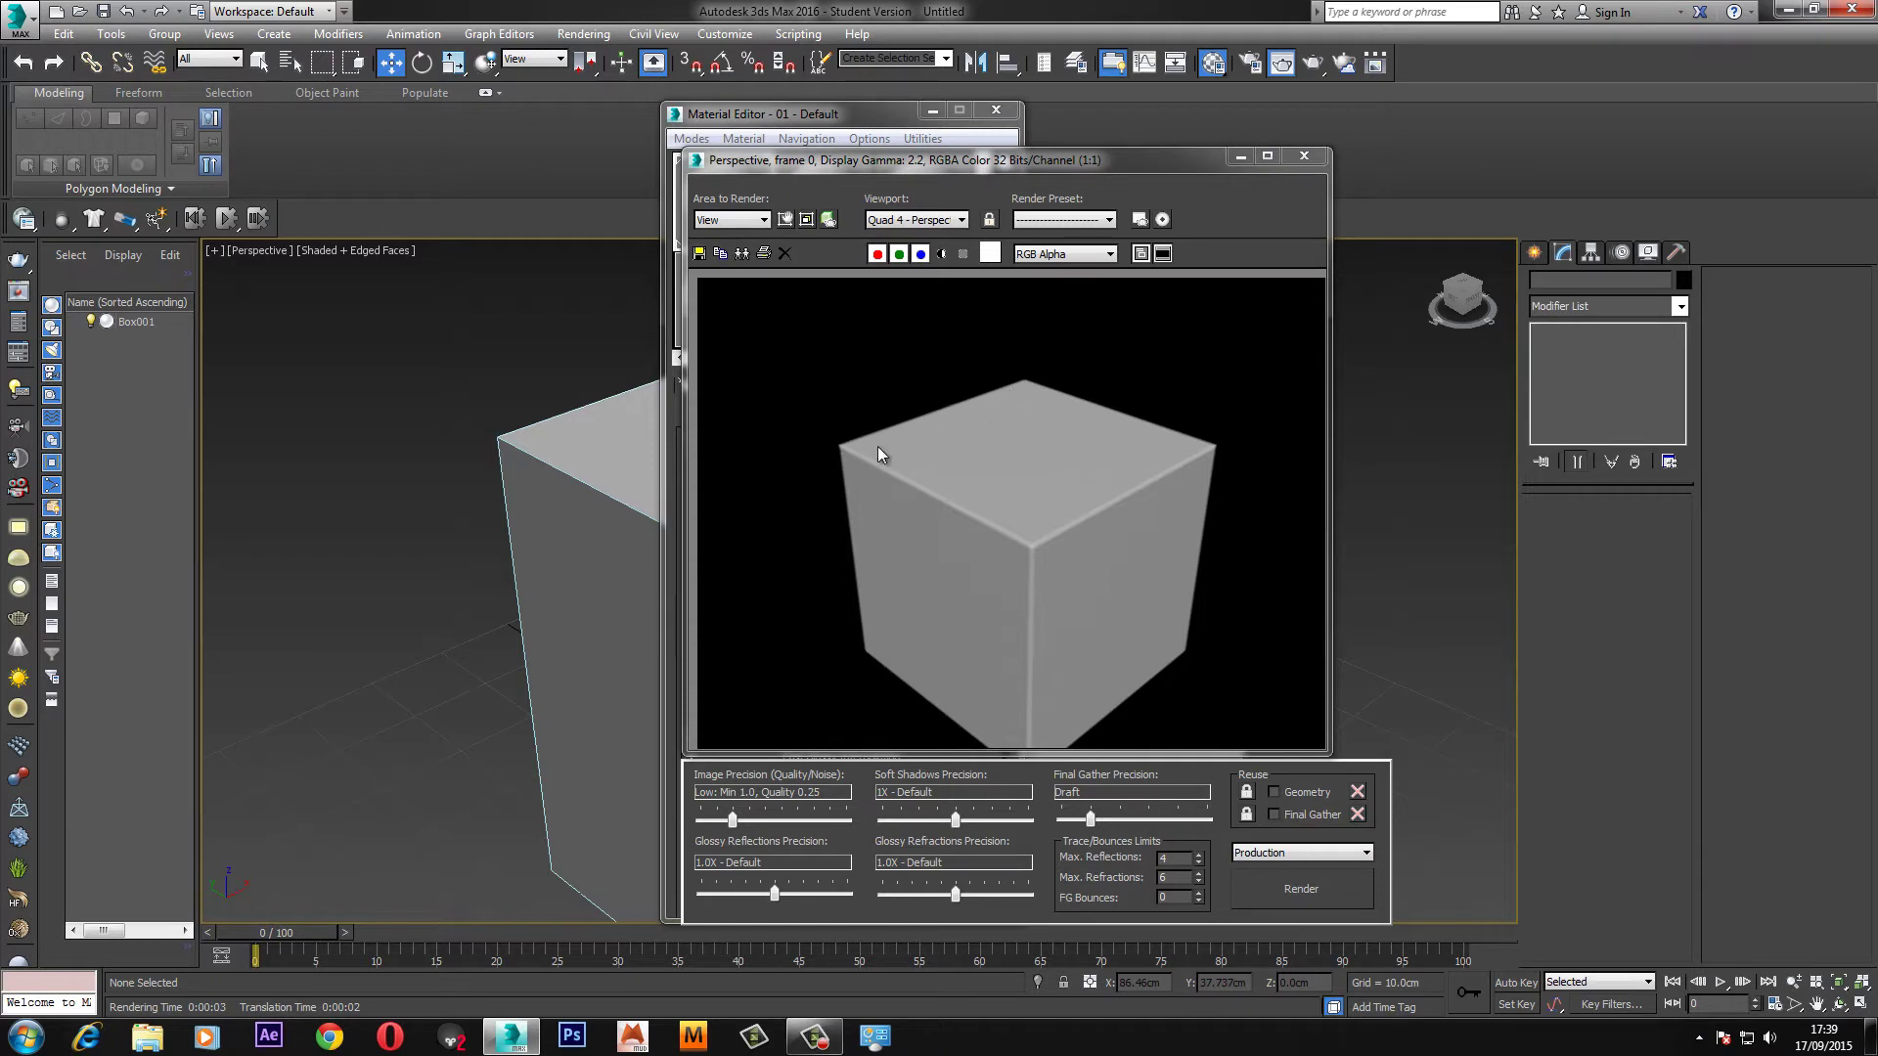
{"action": "scroll", "coordinate": [859, 450], "scroll_direction": "up", "scroll_amount": 5}
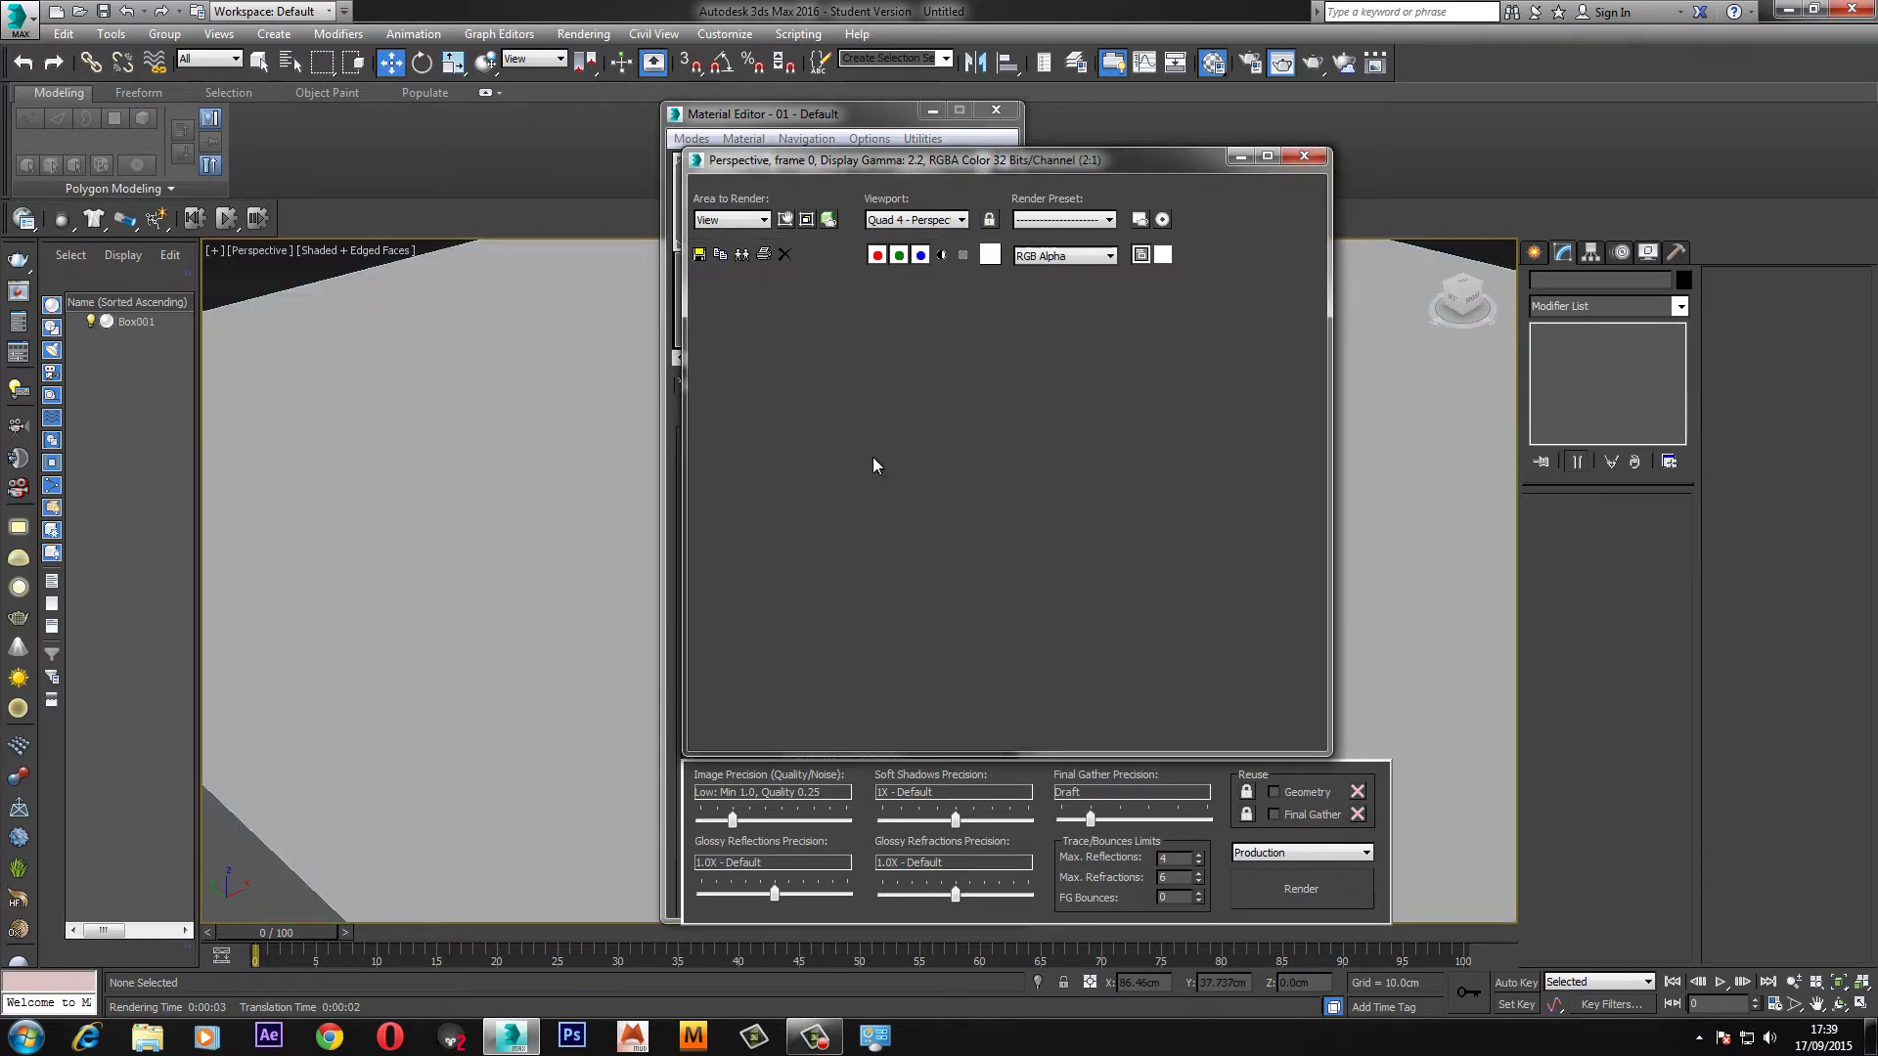
{"action": "scroll", "coordinate": [812, 419], "scroll_direction": "down", "scroll_amount": 2}
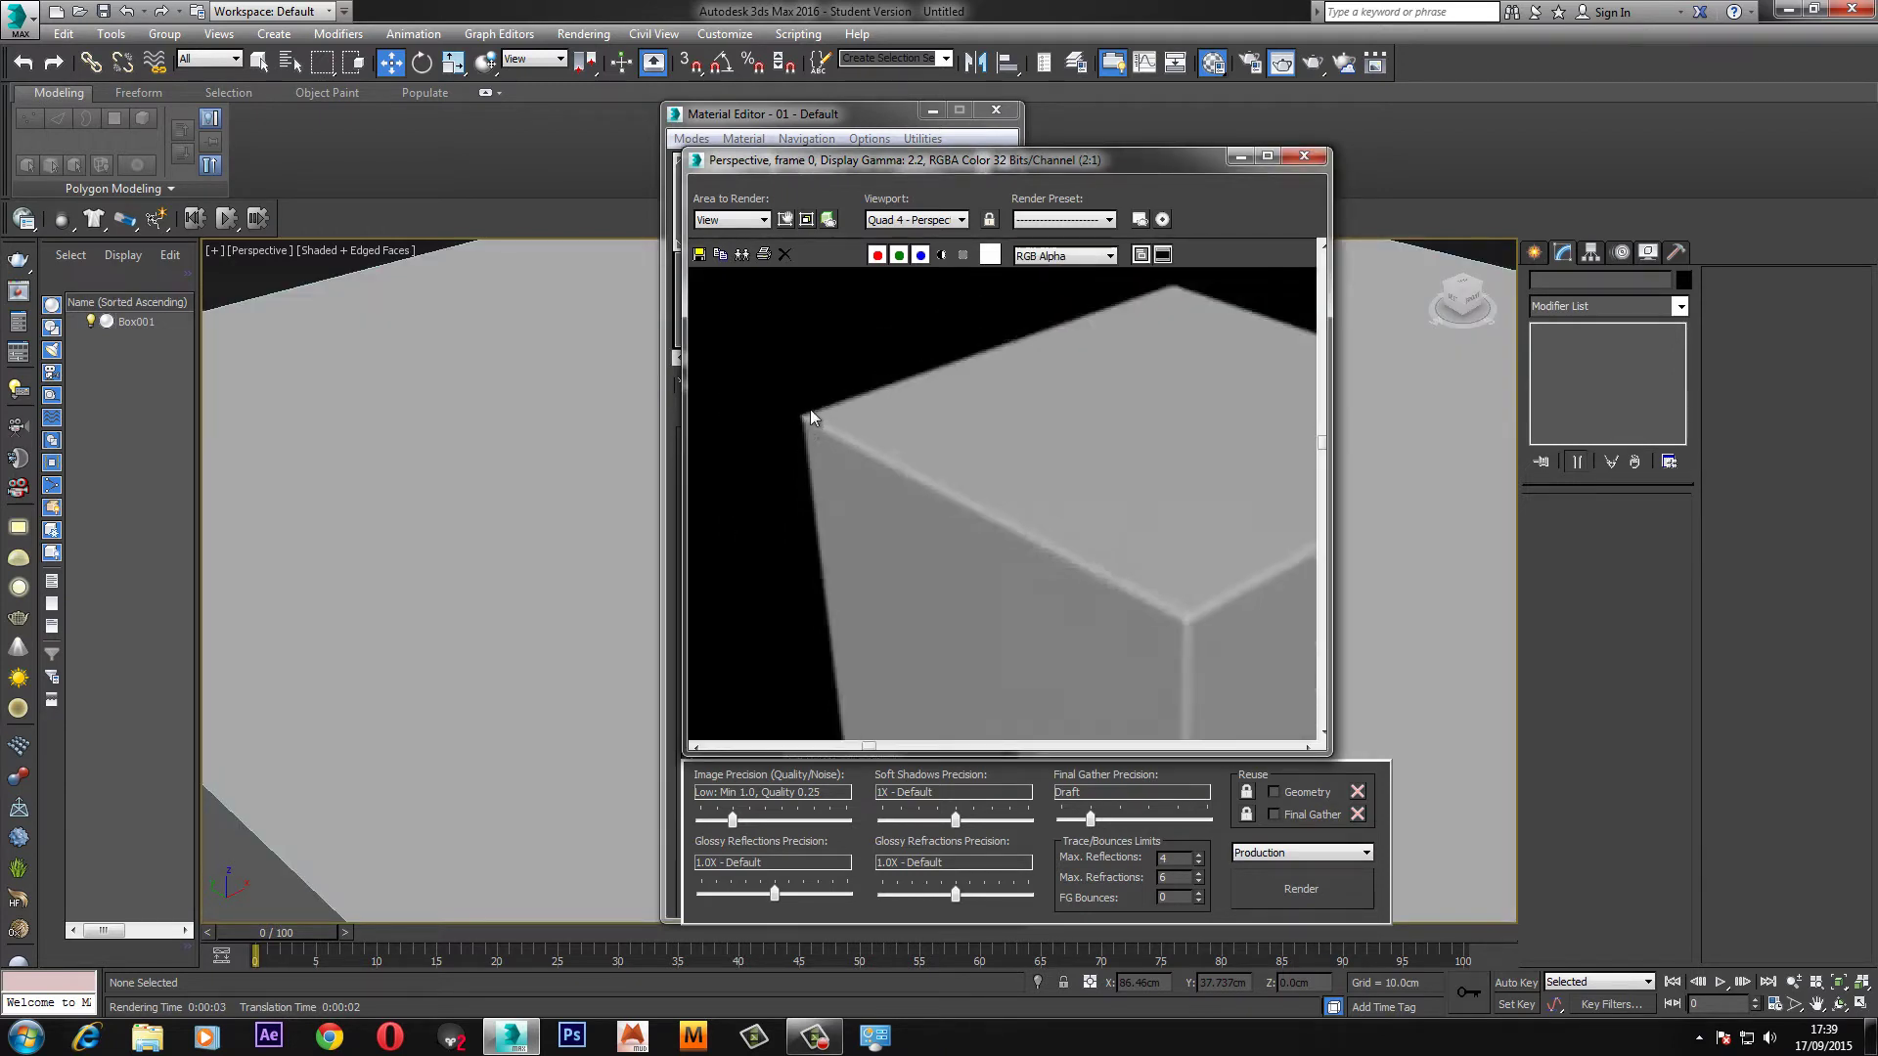
{"action": "scroll", "coordinate": [978, 474], "scroll_direction": "down", "scroll_amount": 2}
{"action": "scroll", "coordinate": [1018, 487], "scroll_direction": "up", "scroll_amount": 1}
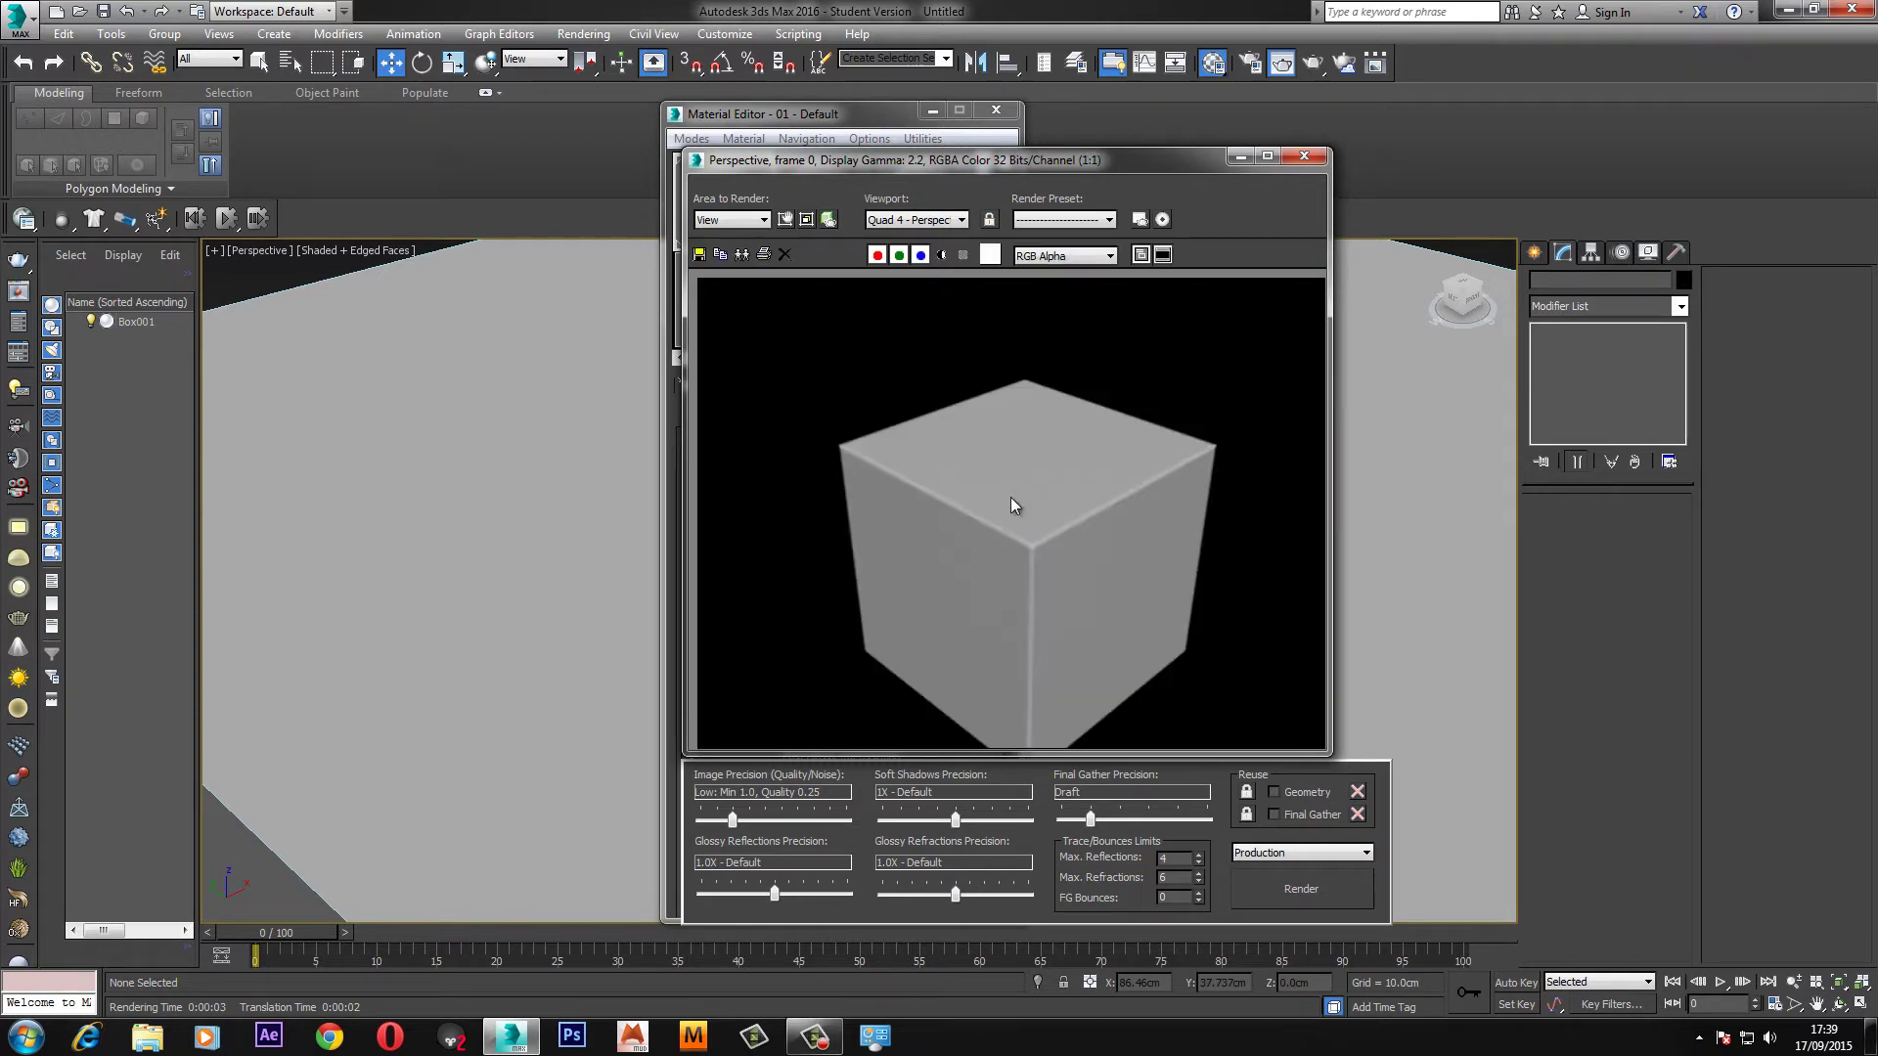
{"action": "scroll", "coordinate": [998, 479], "scroll_direction": "down", "scroll_amount": 1}
{"action": "scroll", "coordinate": [1043, 509], "scroll_direction": "up", "scroll_amount": 1}
{"action": "left_click", "coordinate": [1269, 158]}
{"action": "left_click", "coordinate": [1863, 10]}
{"action": "left_click", "coordinate": [994, 111]}
Select the cube, enter Edge sub-object level, and clear its edge selection.
{"action": "scroll", "coordinate": [988, 456], "scroll_direction": "down", "scroll_amount": 5}
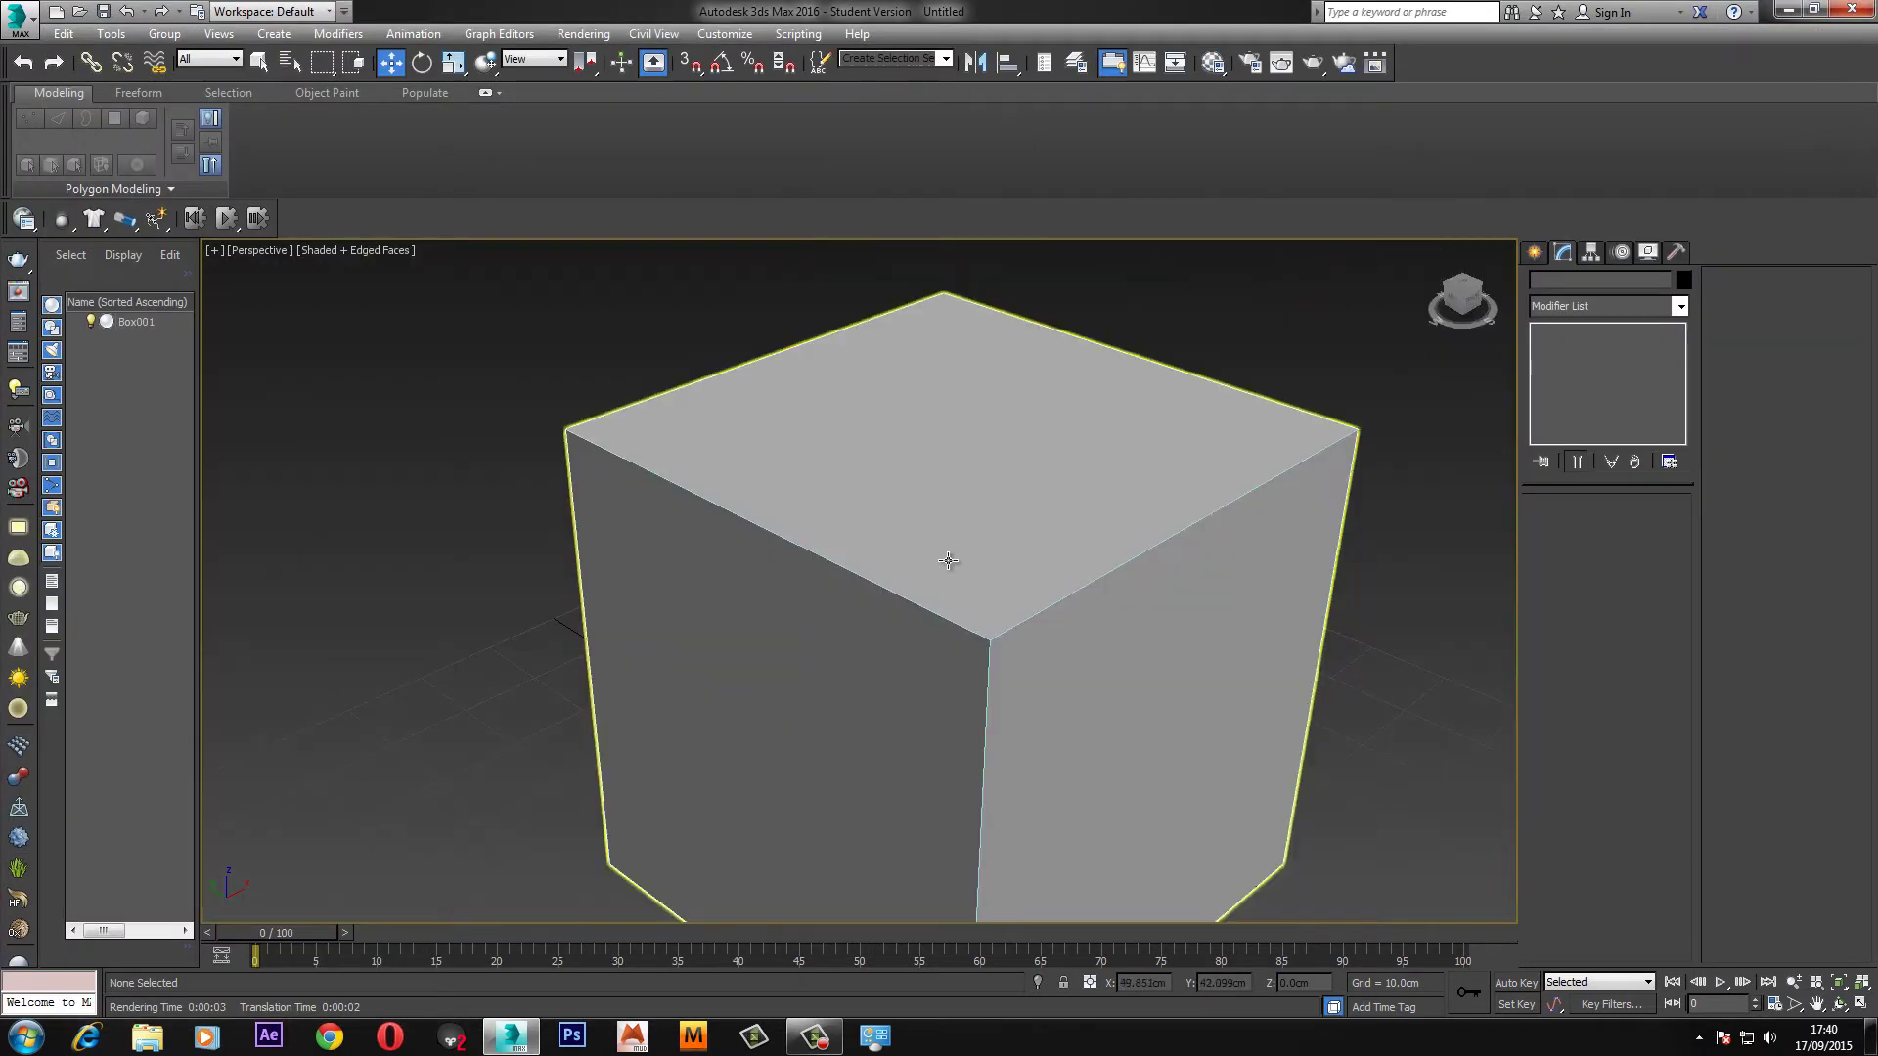
{"action": "middle_click_drag", "start_coordinate": [946, 557], "coordinate": [866, 502]}
{"action": "scroll", "coordinate": [844, 474], "scroll_direction": "down", "scroll_amount": 3}
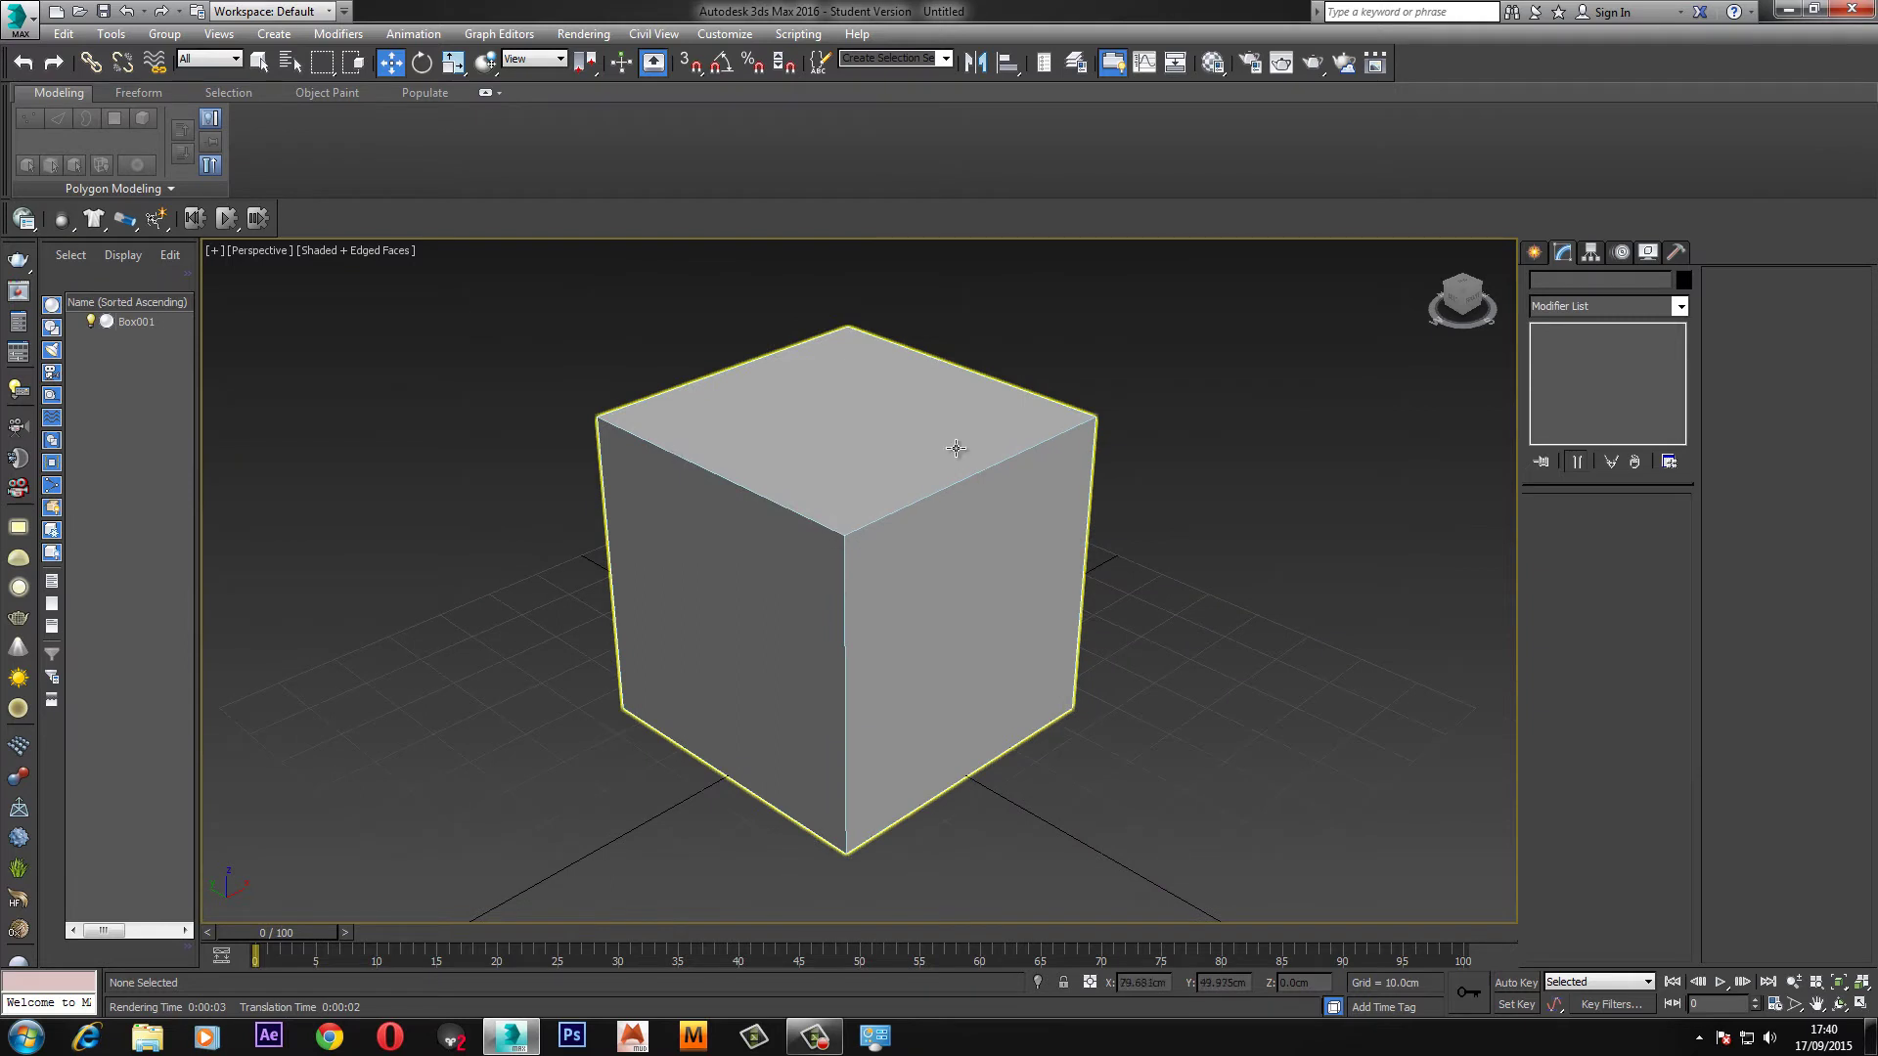
{"action": "left_click", "coordinate": [843, 476]}
{"action": "middle_click_drag", "start_coordinate": [843, 476], "coordinate": [768, 464]}
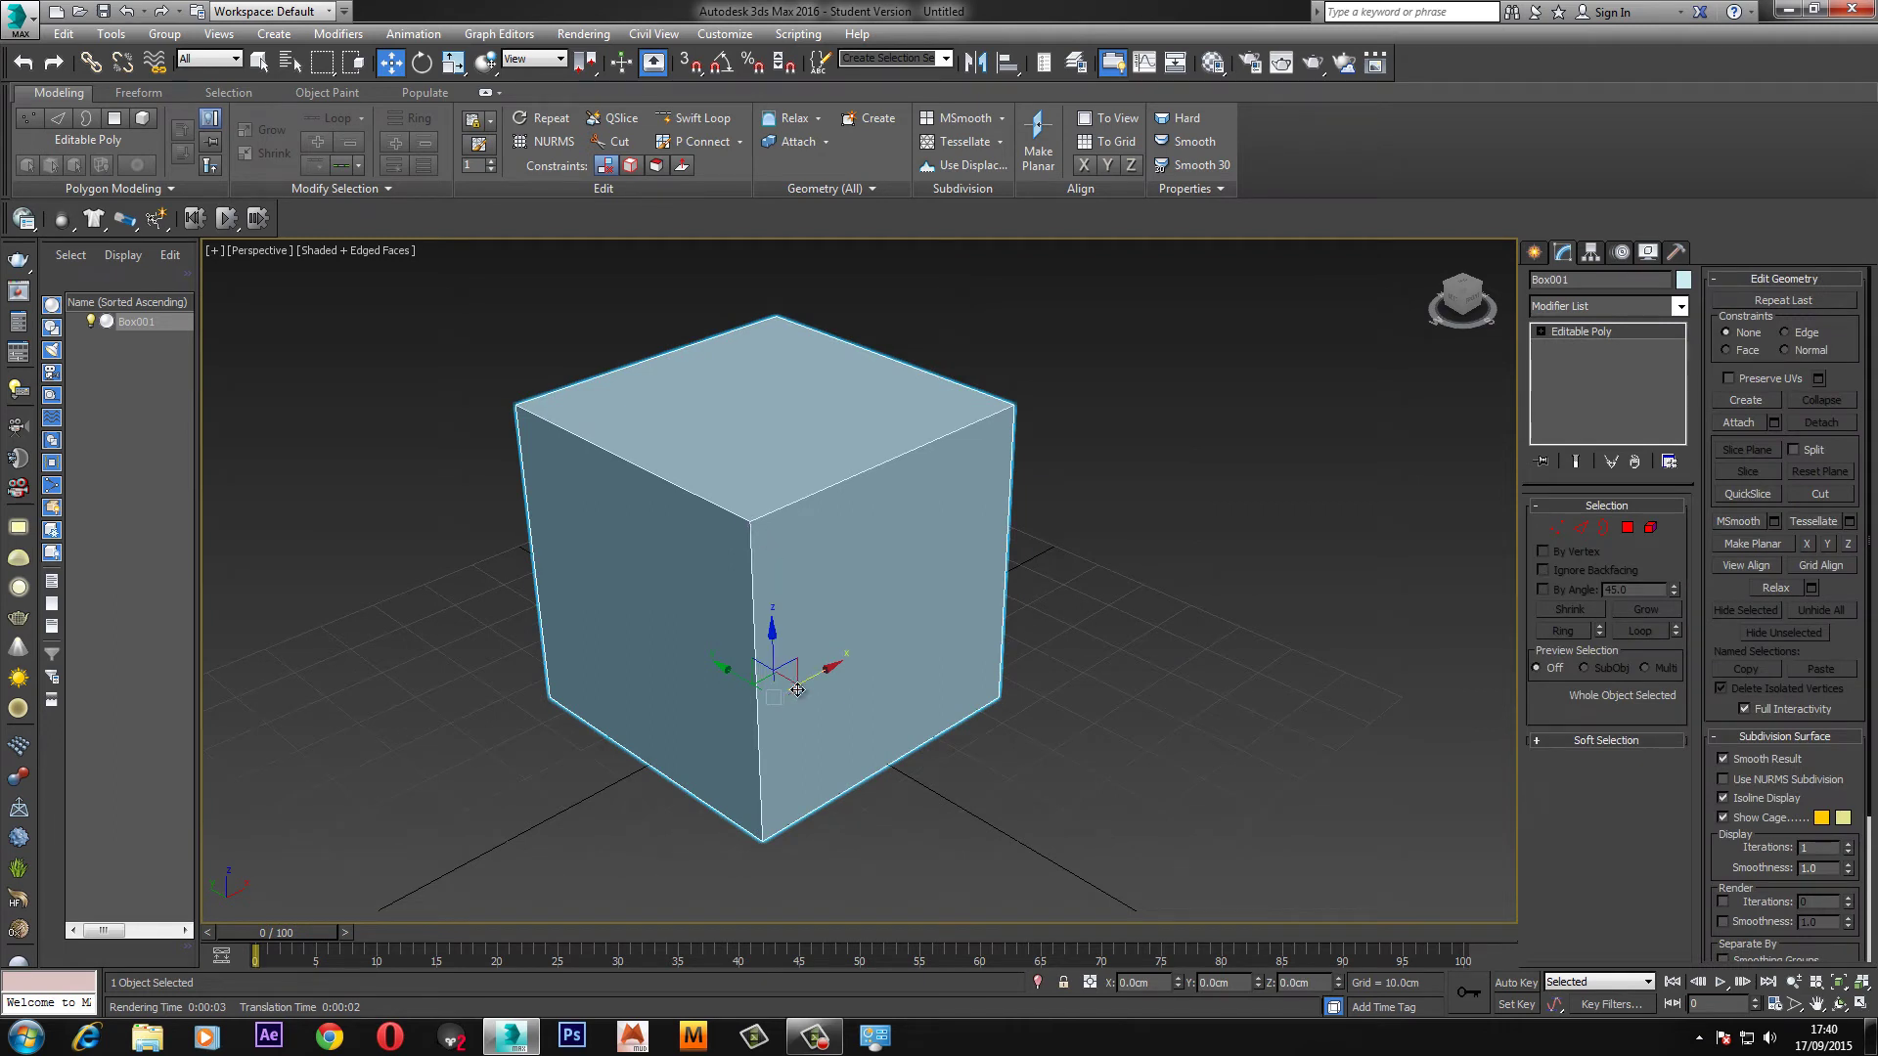
{"action": "left_click", "coordinate": [1581, 528]}
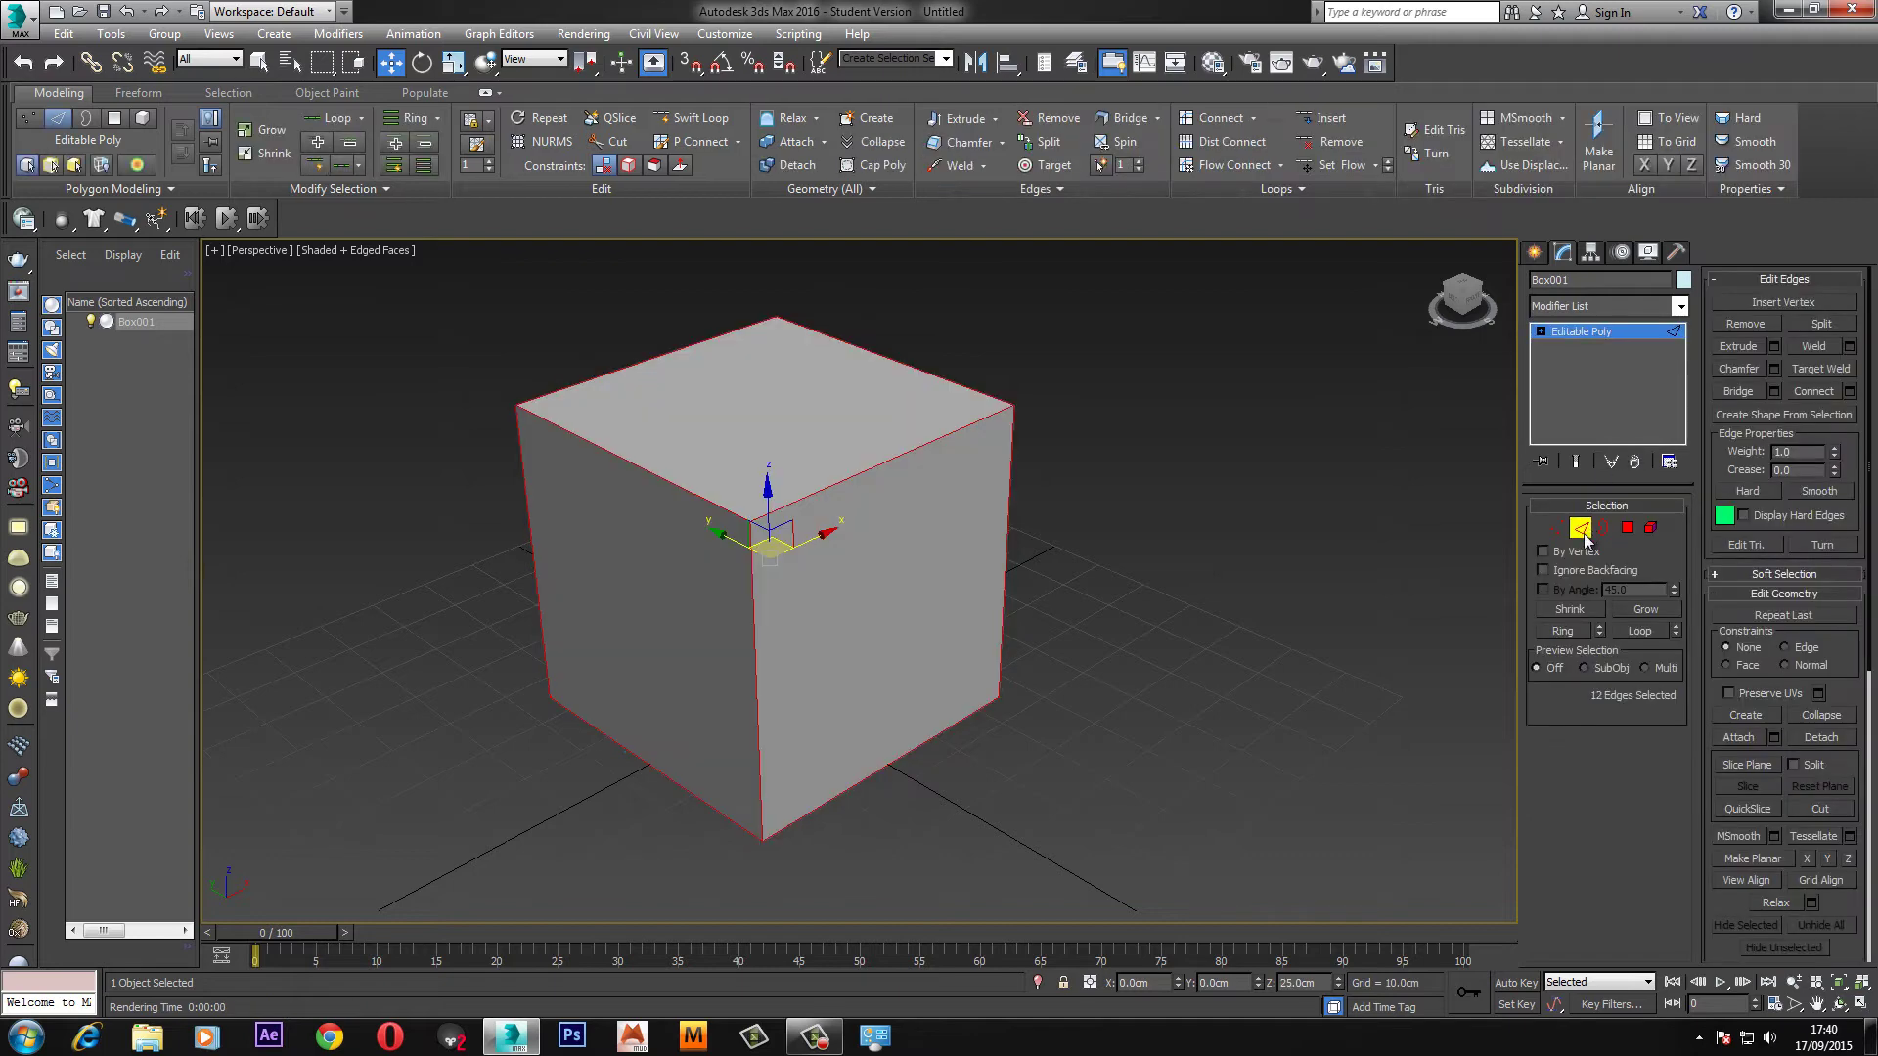
{"action": "left_click", "coordinate": [1370, 552]}
Examine the cube's real edges by selecting individual ones around its upper corners, and leave Edge level.
{"action": "scroll", "coordinate": [851, 498], "scroll_direction": "up", "scroll_amount": 5}
{"action": "middle_click_drag", "start_coordinate": [528, 528], "coordinate": [784, 538]}
{"action": "left_click", "coordinate": [825, 606]}
{"action": "left_click", "coordinate": [863, 601]}
{"action": "left_click", "coordinate": [843, 622]}
{"action": "scroll", "coordinate": [727, 548], "scroll_direction": "down", "scroll_amount": 3}
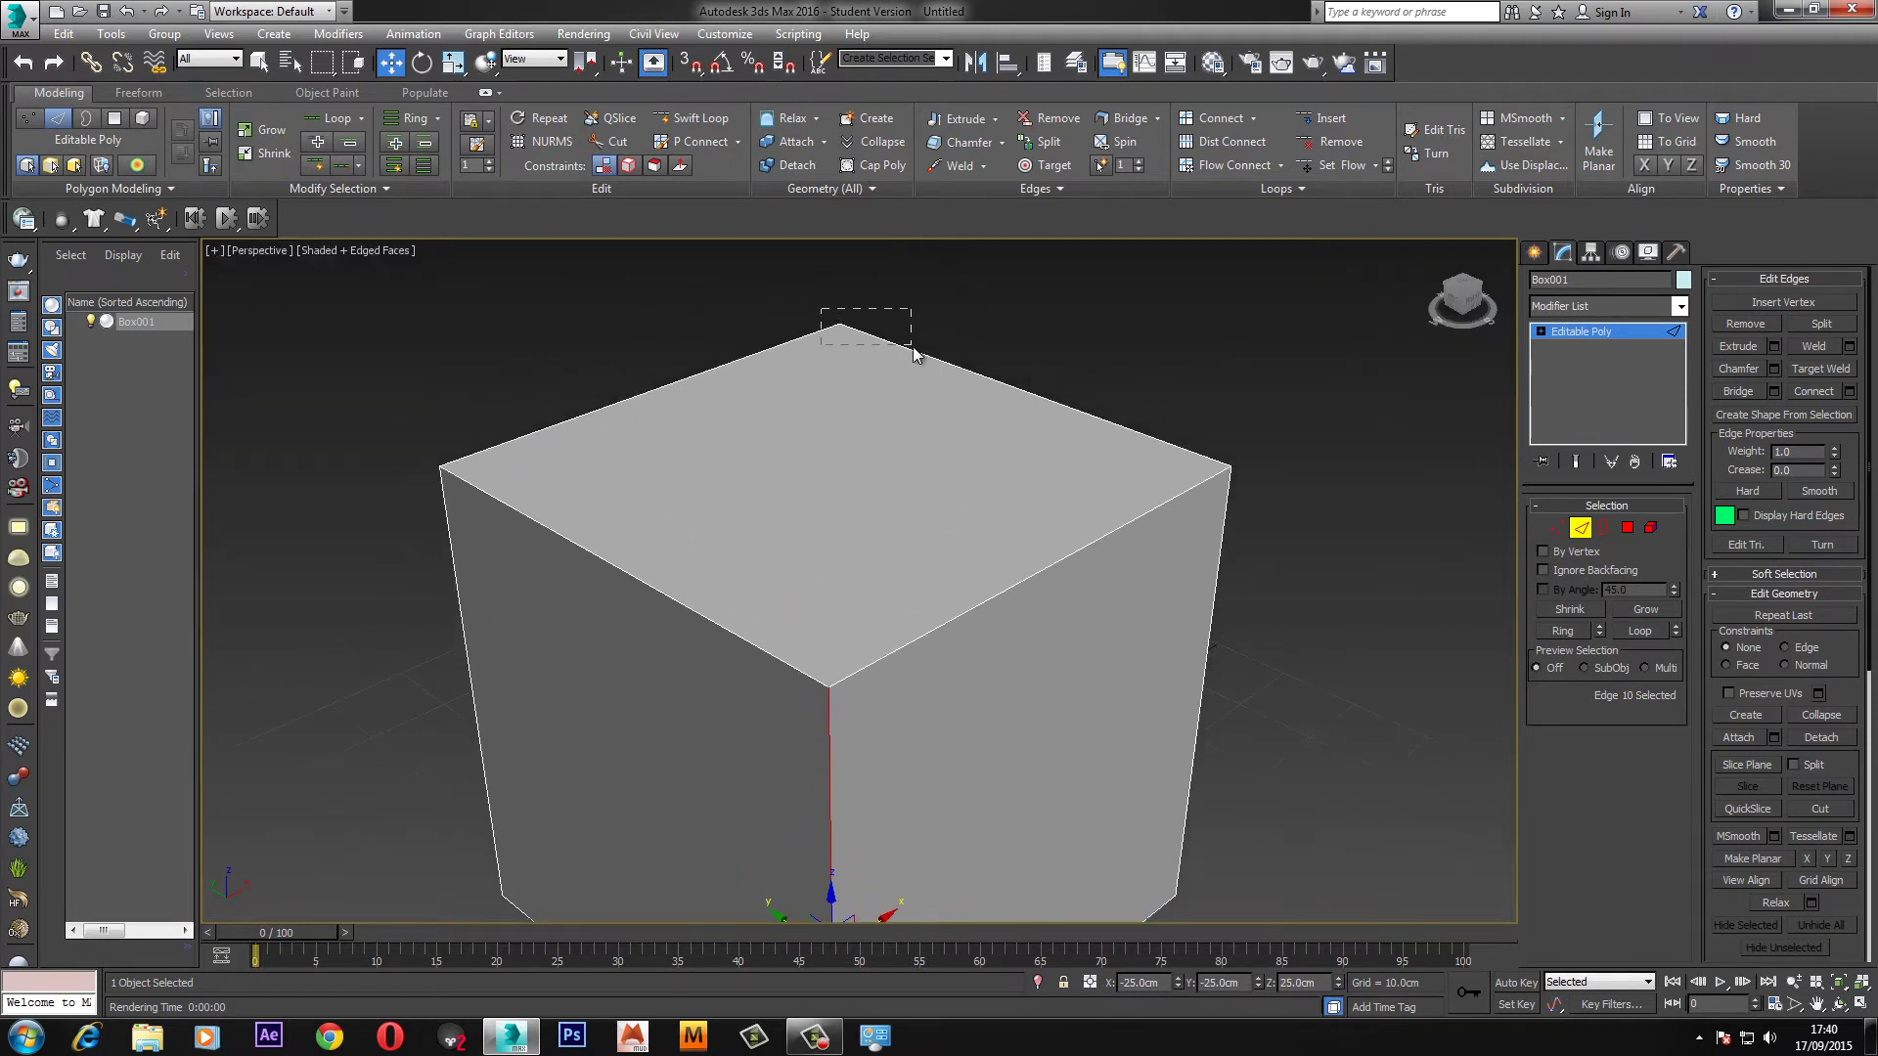
{"action": "left_click_drag", "start_coordinate": [913, 347], "coordinate": [913, 354]}
{"action": "left_click", "coordinate": [959, 326]}
{"action": "middle_click_drag", "start_coordinate": [960, 457], "coordinate": [941, 436]}
{"action": "left_click", "coordinate": [1580, 527]}
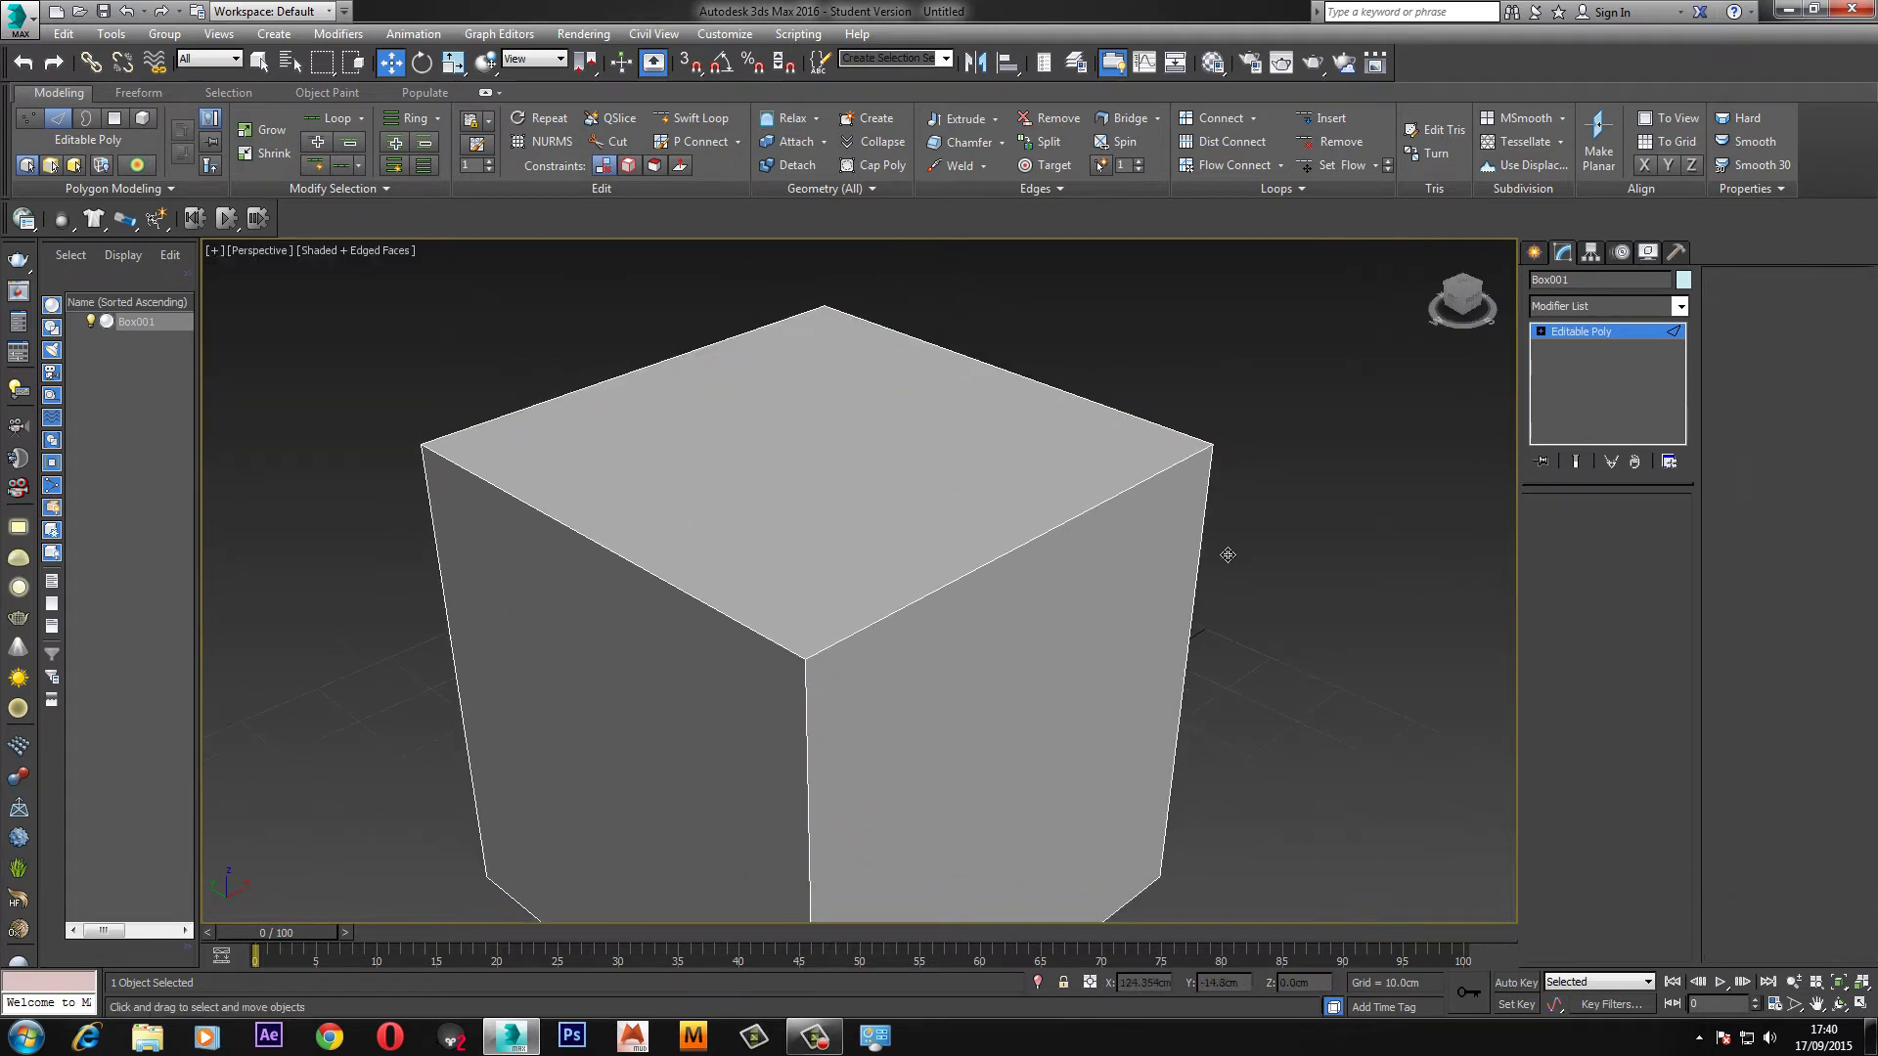
Clone the cube as a single Copy, offset so that it overlaps the original at about X 18 cm, Y -22 cm.
{"action": "scroll", "coordinate": [1073, 541], "scroll_direction": "down", "scroll_amount": 4}
{"action": "middle_click_drag", "start_coordinate": [1030, 549], "coordinate": [954, 531]}
{"action": "left_click_drag", "start_coordinate": [890, 655], "coordinate": [1017, 663], "text": "shift"}
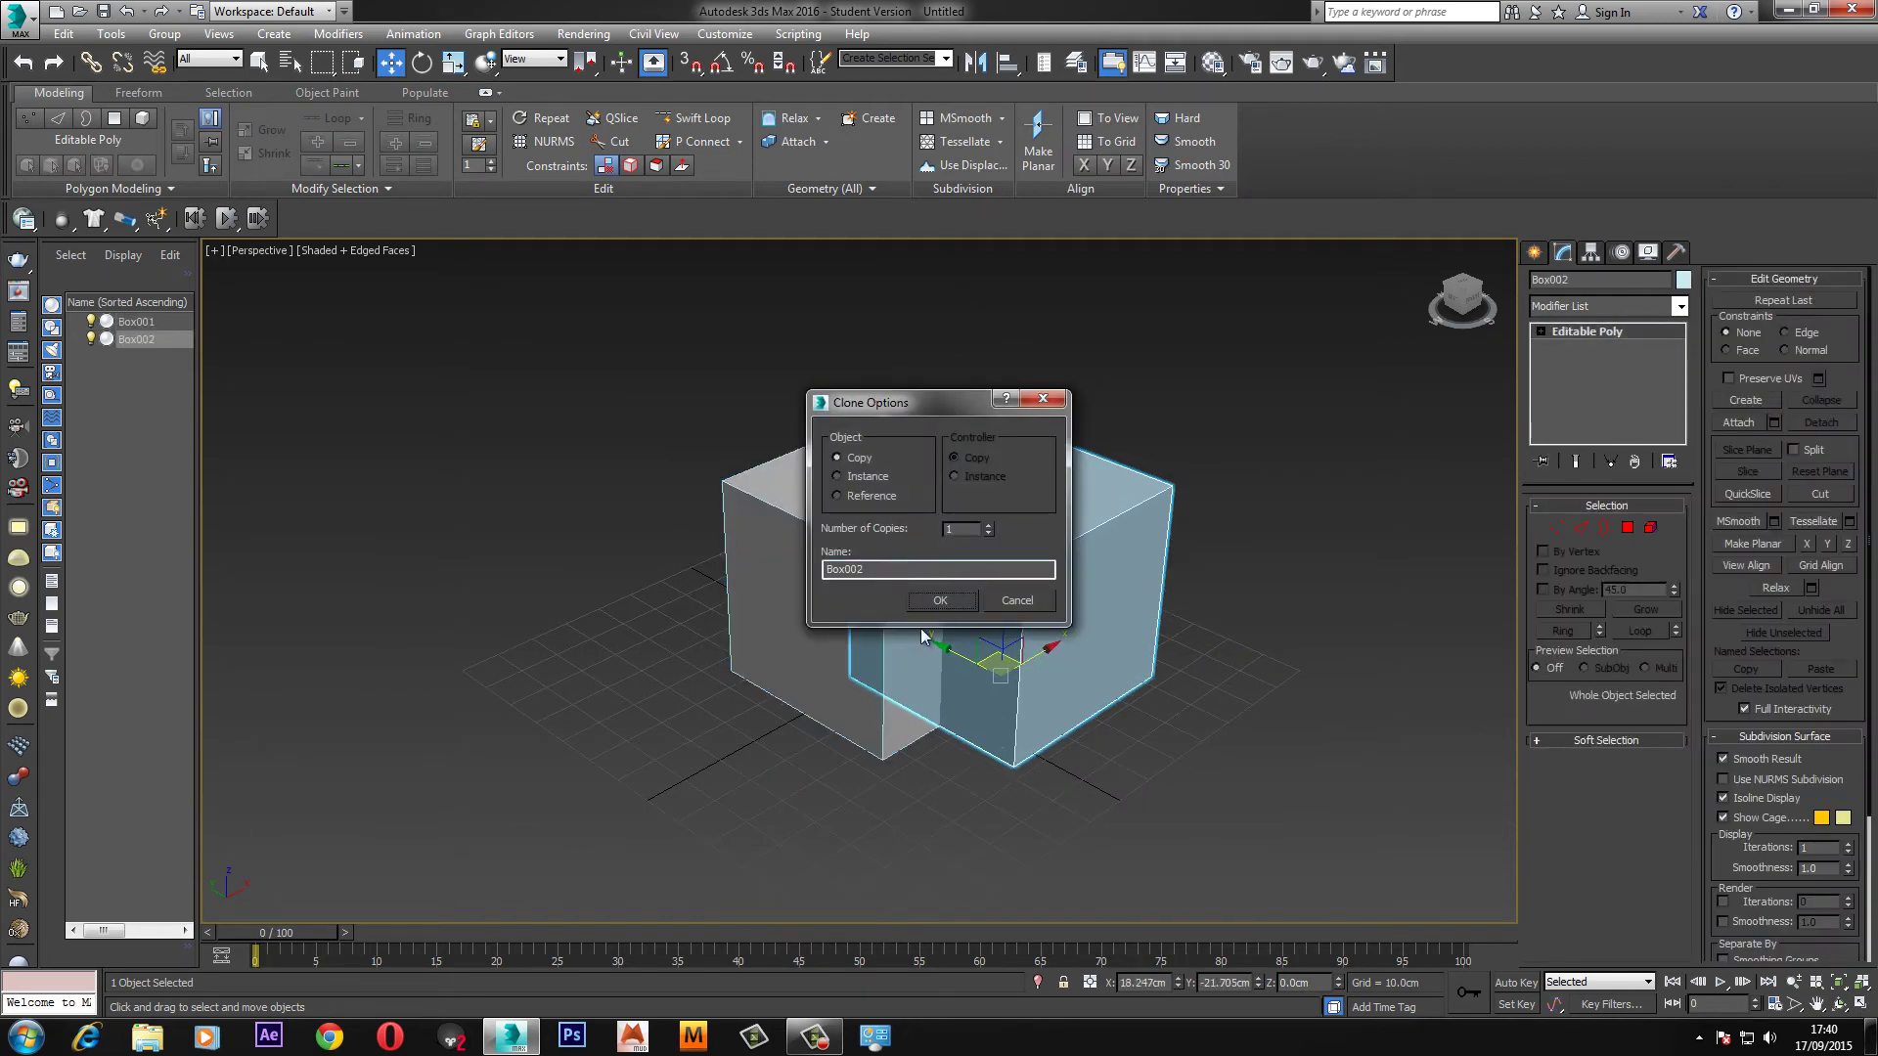
{"action": "left_click", "coordinate": [939, 600]}
Scale the cloned cube down uniformly, raise it to about Z 10.4 cm so it intersects the large cube's side, and deselect it.
{"action": "key", "text": "r"}
{"action": "left_click_drag", "start_coordinate": [1011, 700], "coordinate": [1018, 732]}
{"action": "key", "text": "w"}
{"action": "scroll", "coordinate": [1007, 658], "scroll_direction": "up", "scroll_amount": 3}
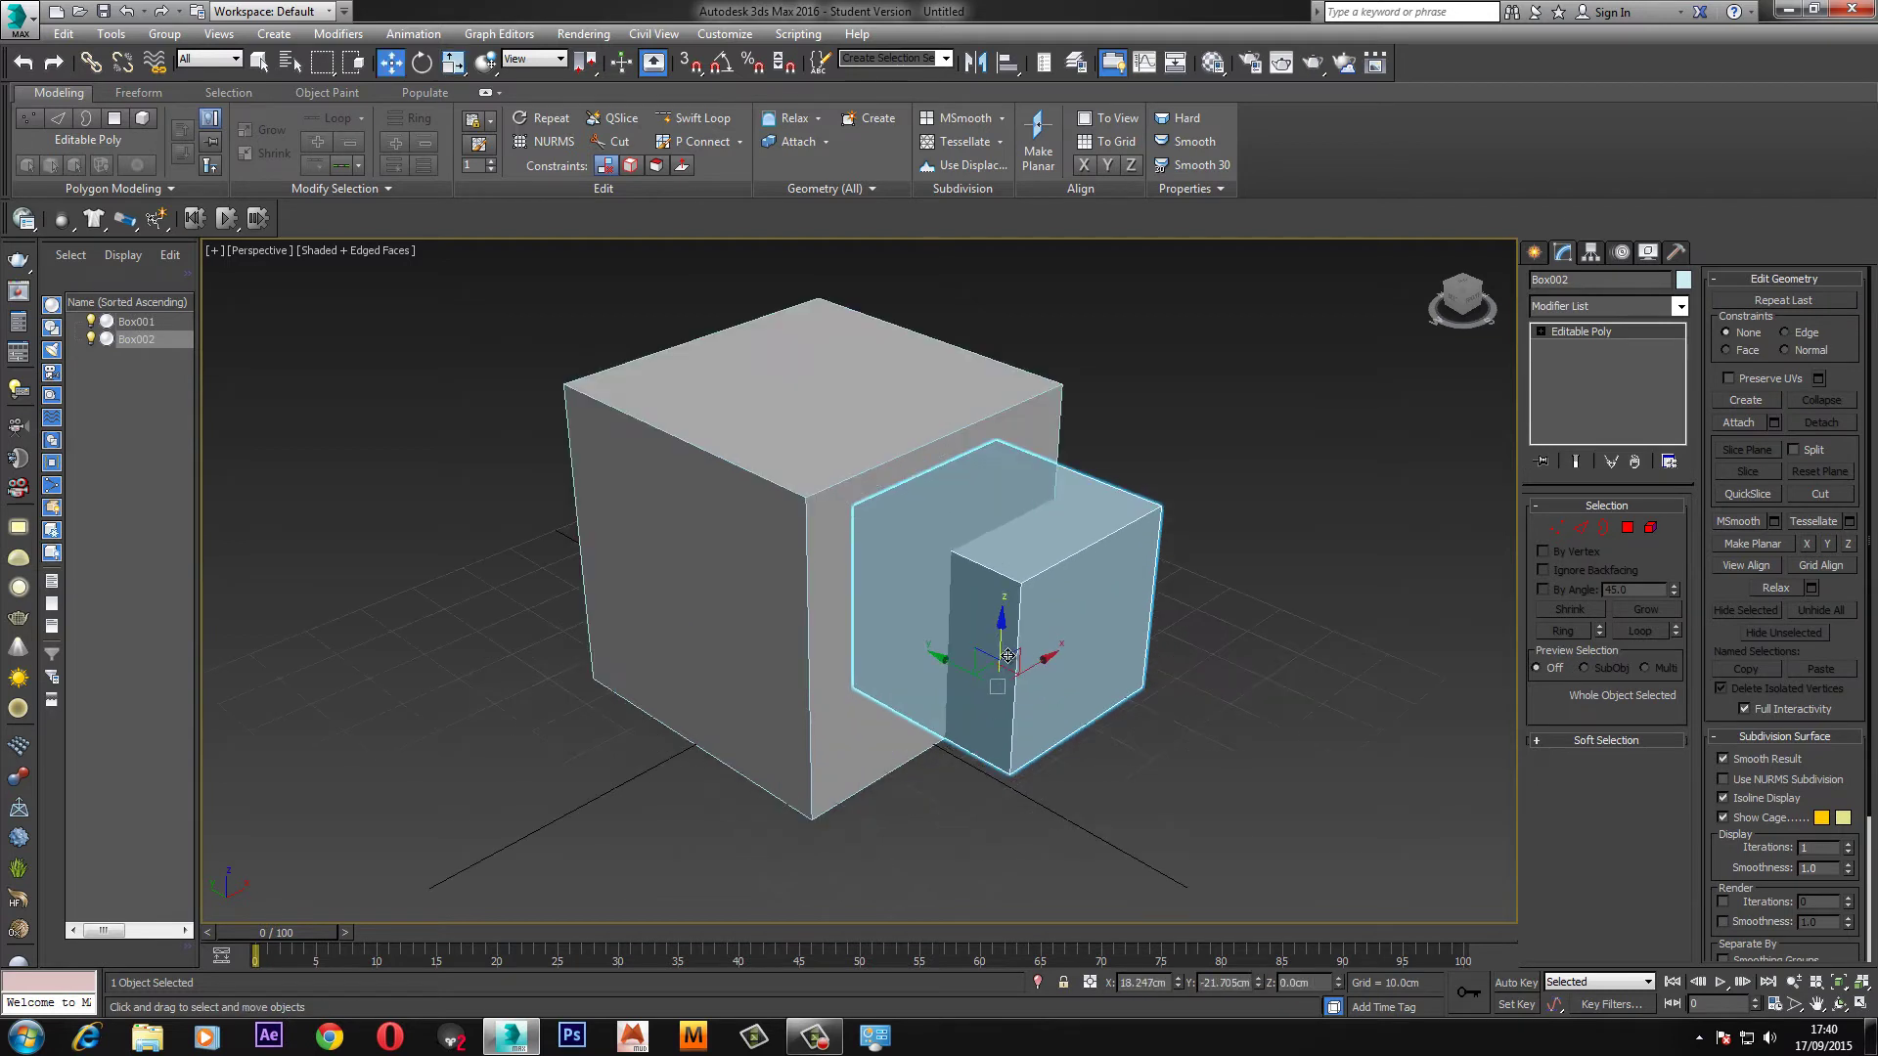
{"action": "middle_click_drag", "start_coordinate": [989, 649], "coordinate": [967, 634], "text": "alt"}
{"action": "left_click_drag", "start_coordinate": [1003, 633], "coordinate": [1002, 573]}
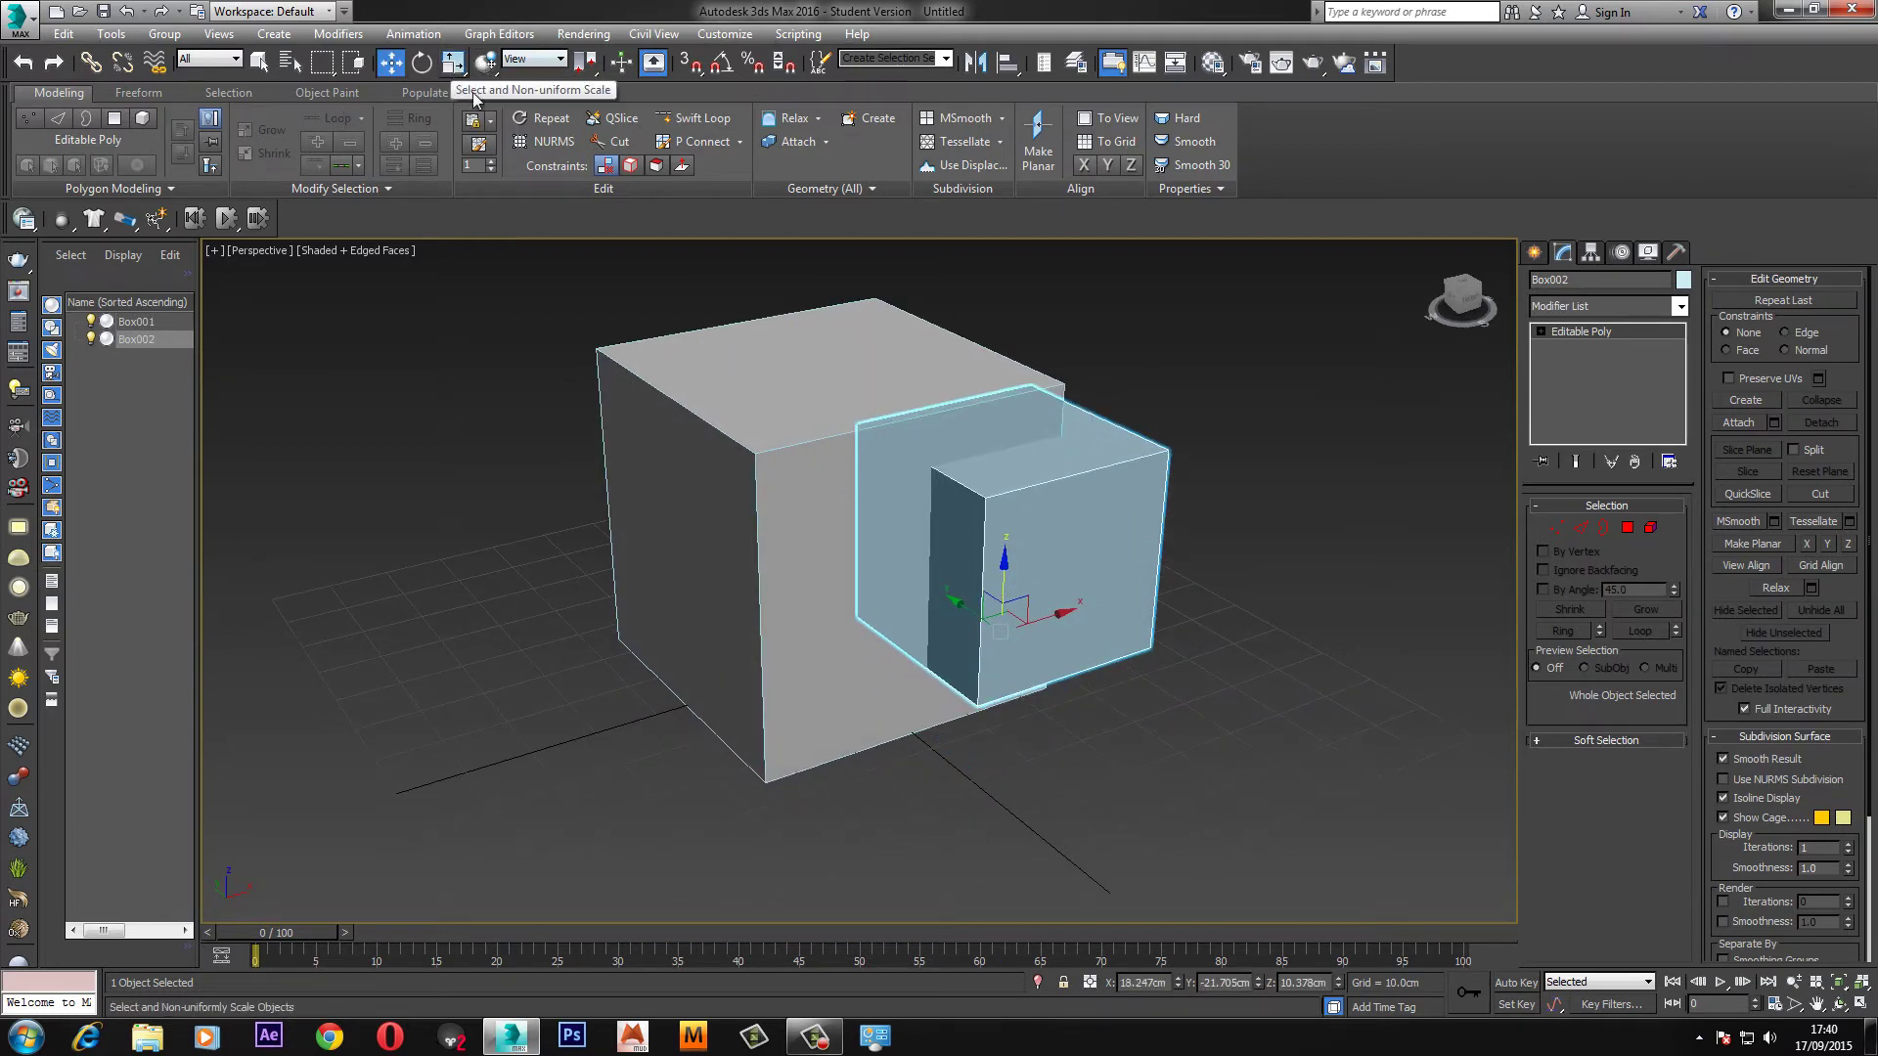
{"action": "left_click", "coordinate": [1275, 618]}
Examine where the small cube intersects the large one, and check the small cube's edges at Edge level.
{"action": "scroll", "coordinate": [989, 577], "scroll_direction": "up", "scroll_amount": 4}
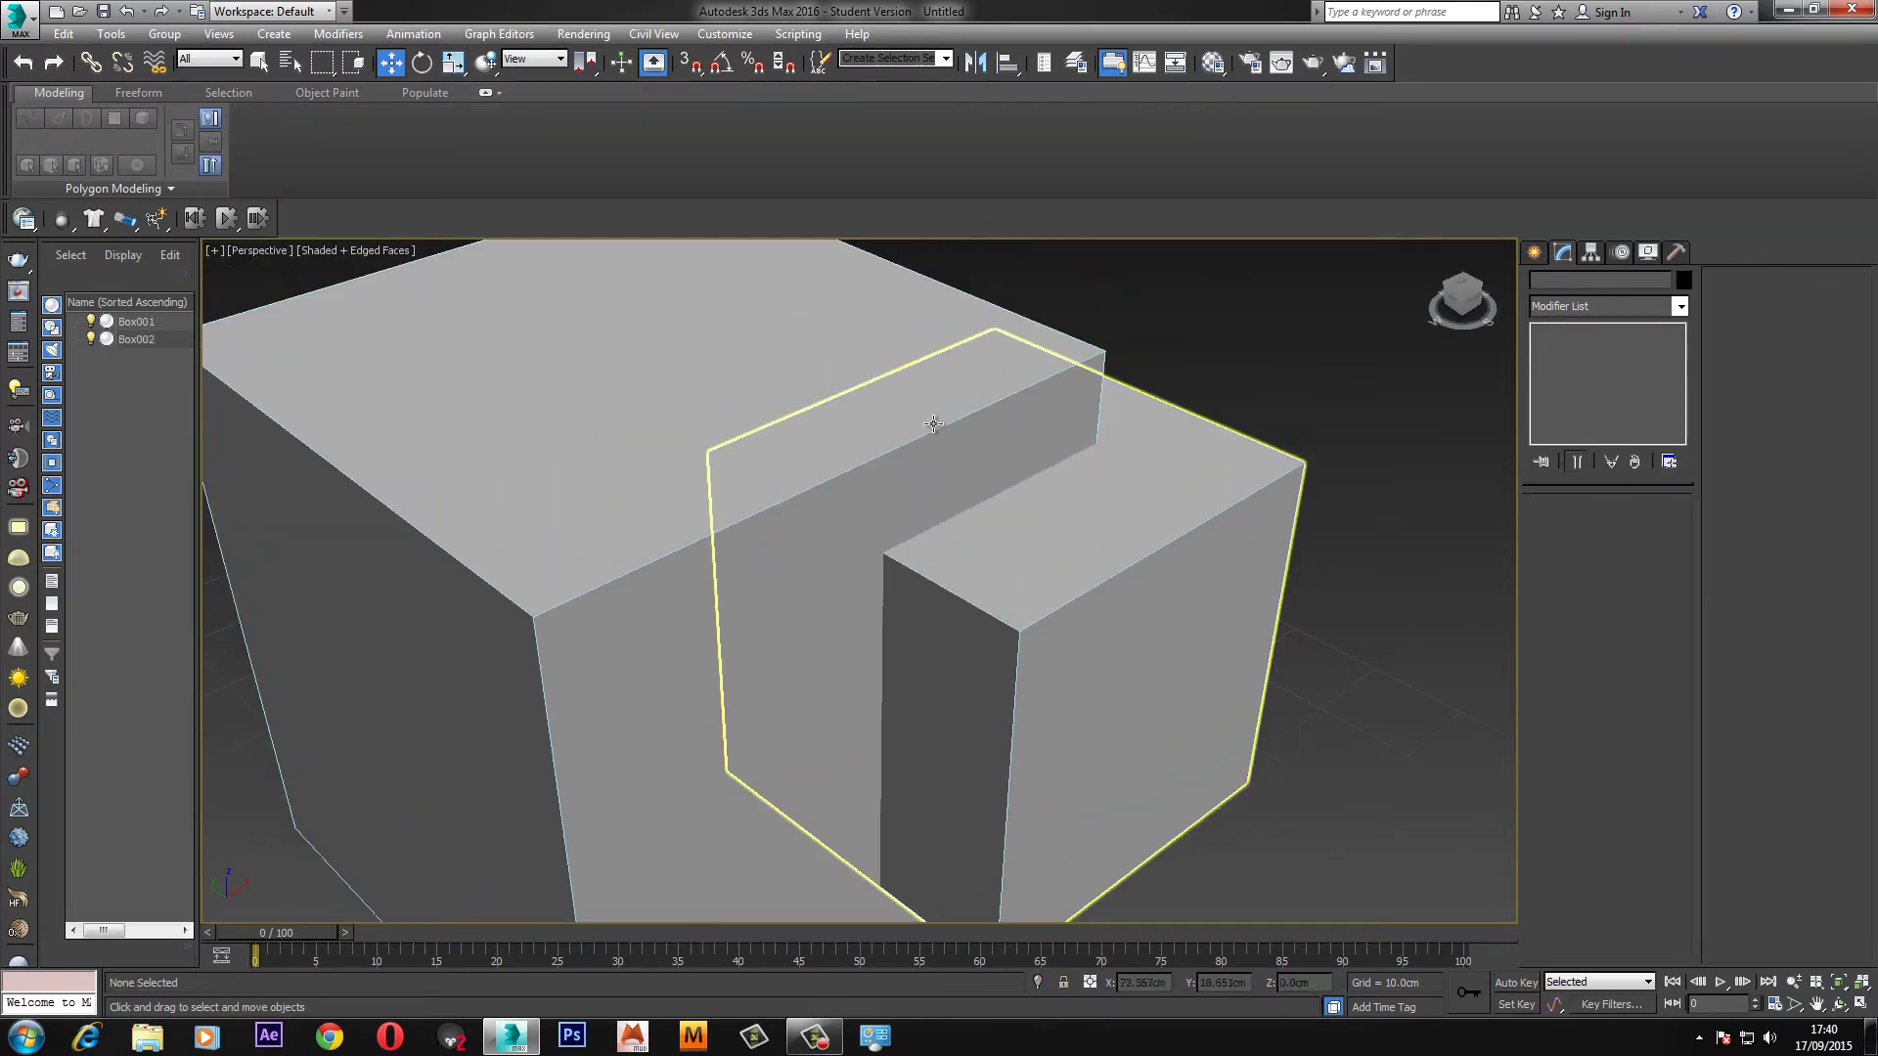
{"action": "middle_click_drag", "start_coordinate": [1027, 465], "coordinate": [1063, 503], "text": "alt"}
{"action": "scroll", "coordinate": [1039, 466], "scroll_direction": "down", "scroll_amount": 2}
{"action": "scroll", "coordinate": [913, 460], "scroll_direction": "up", "scroll_amount": 5}
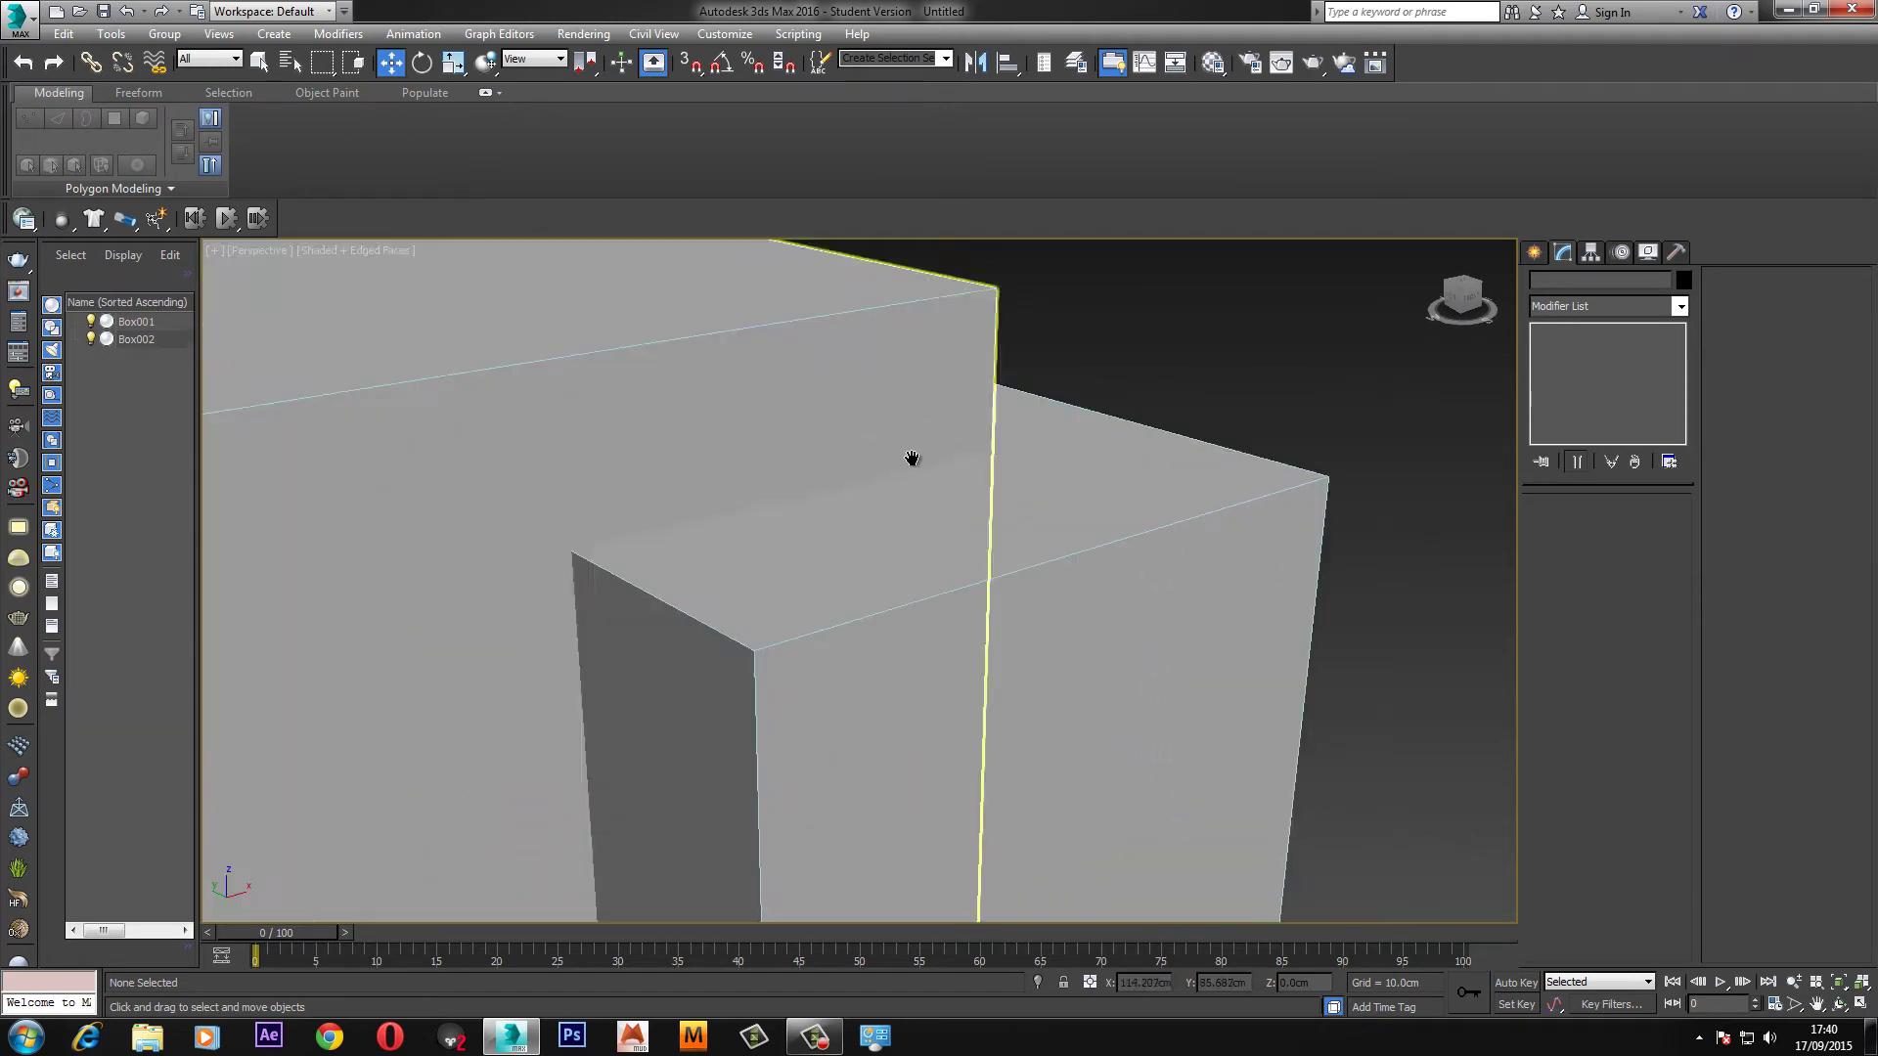
{"action": "left_click", "coordinate": [1067, 487]}
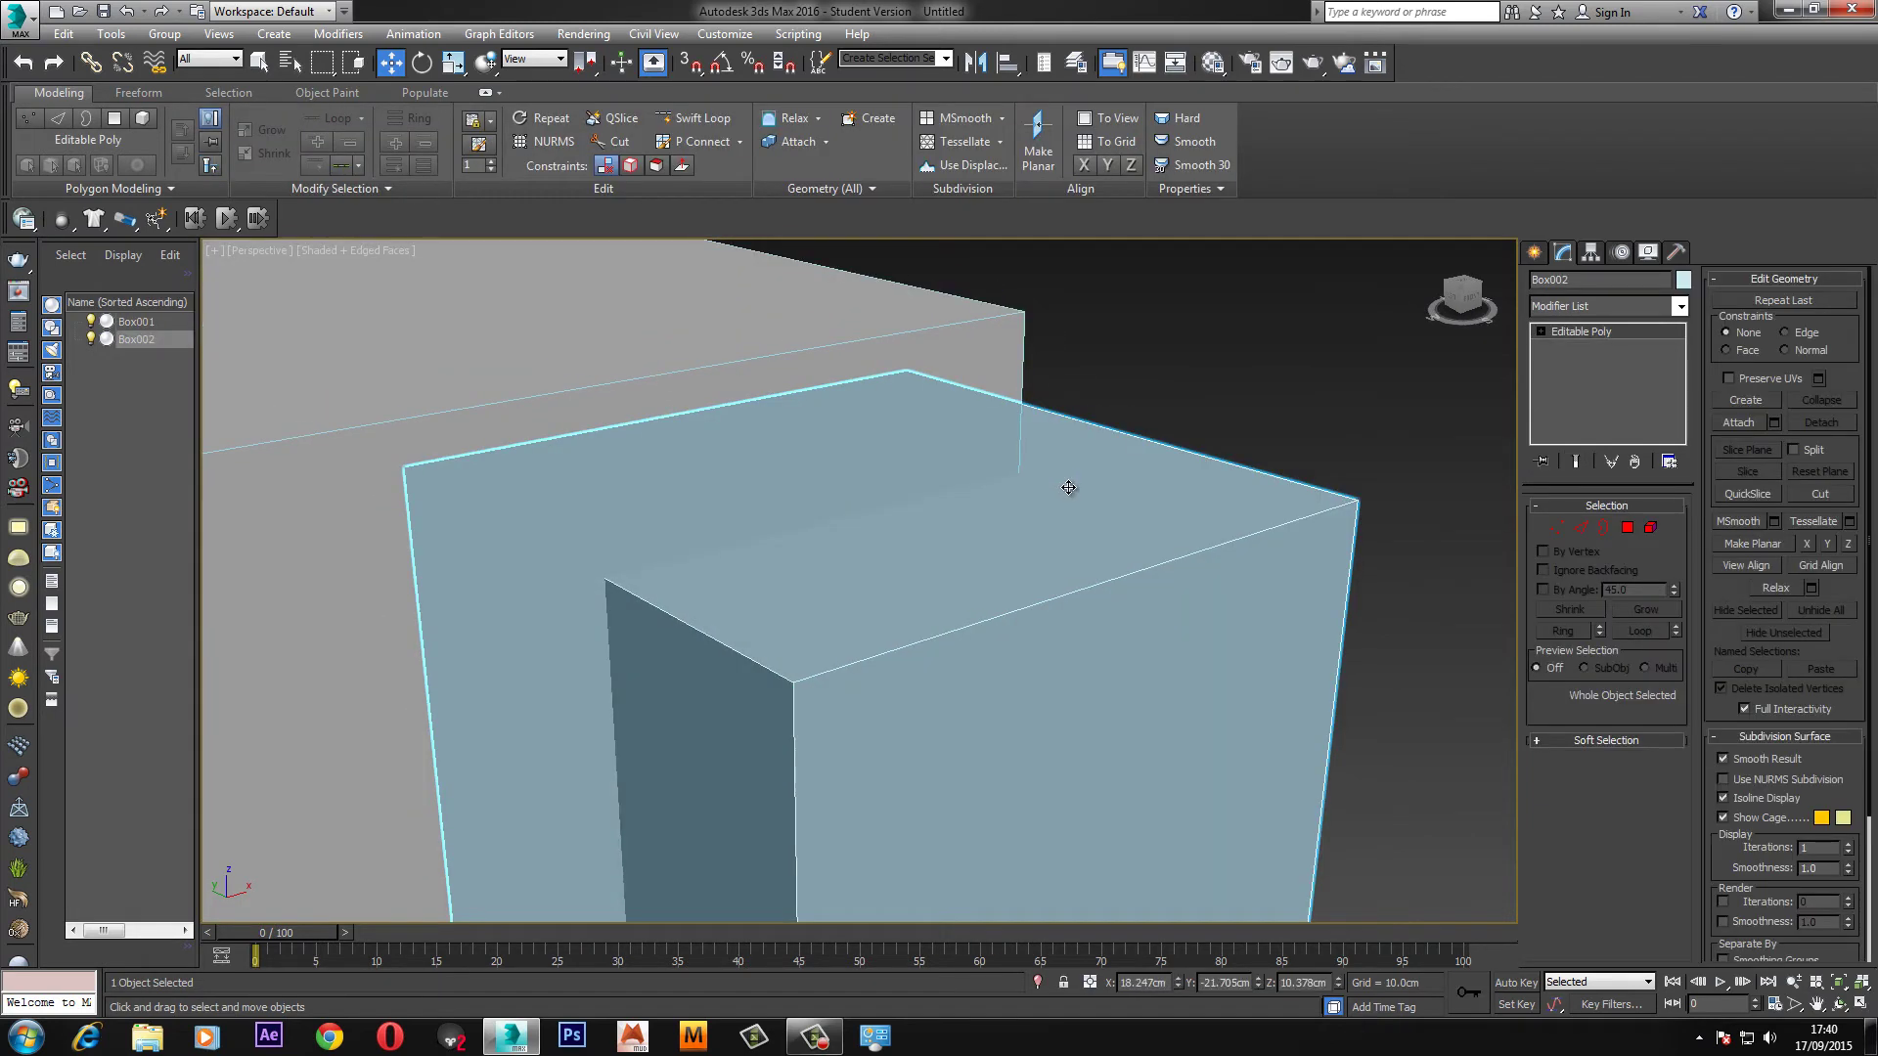
{"action": "left_click", "coordinate": [1580, 527]}
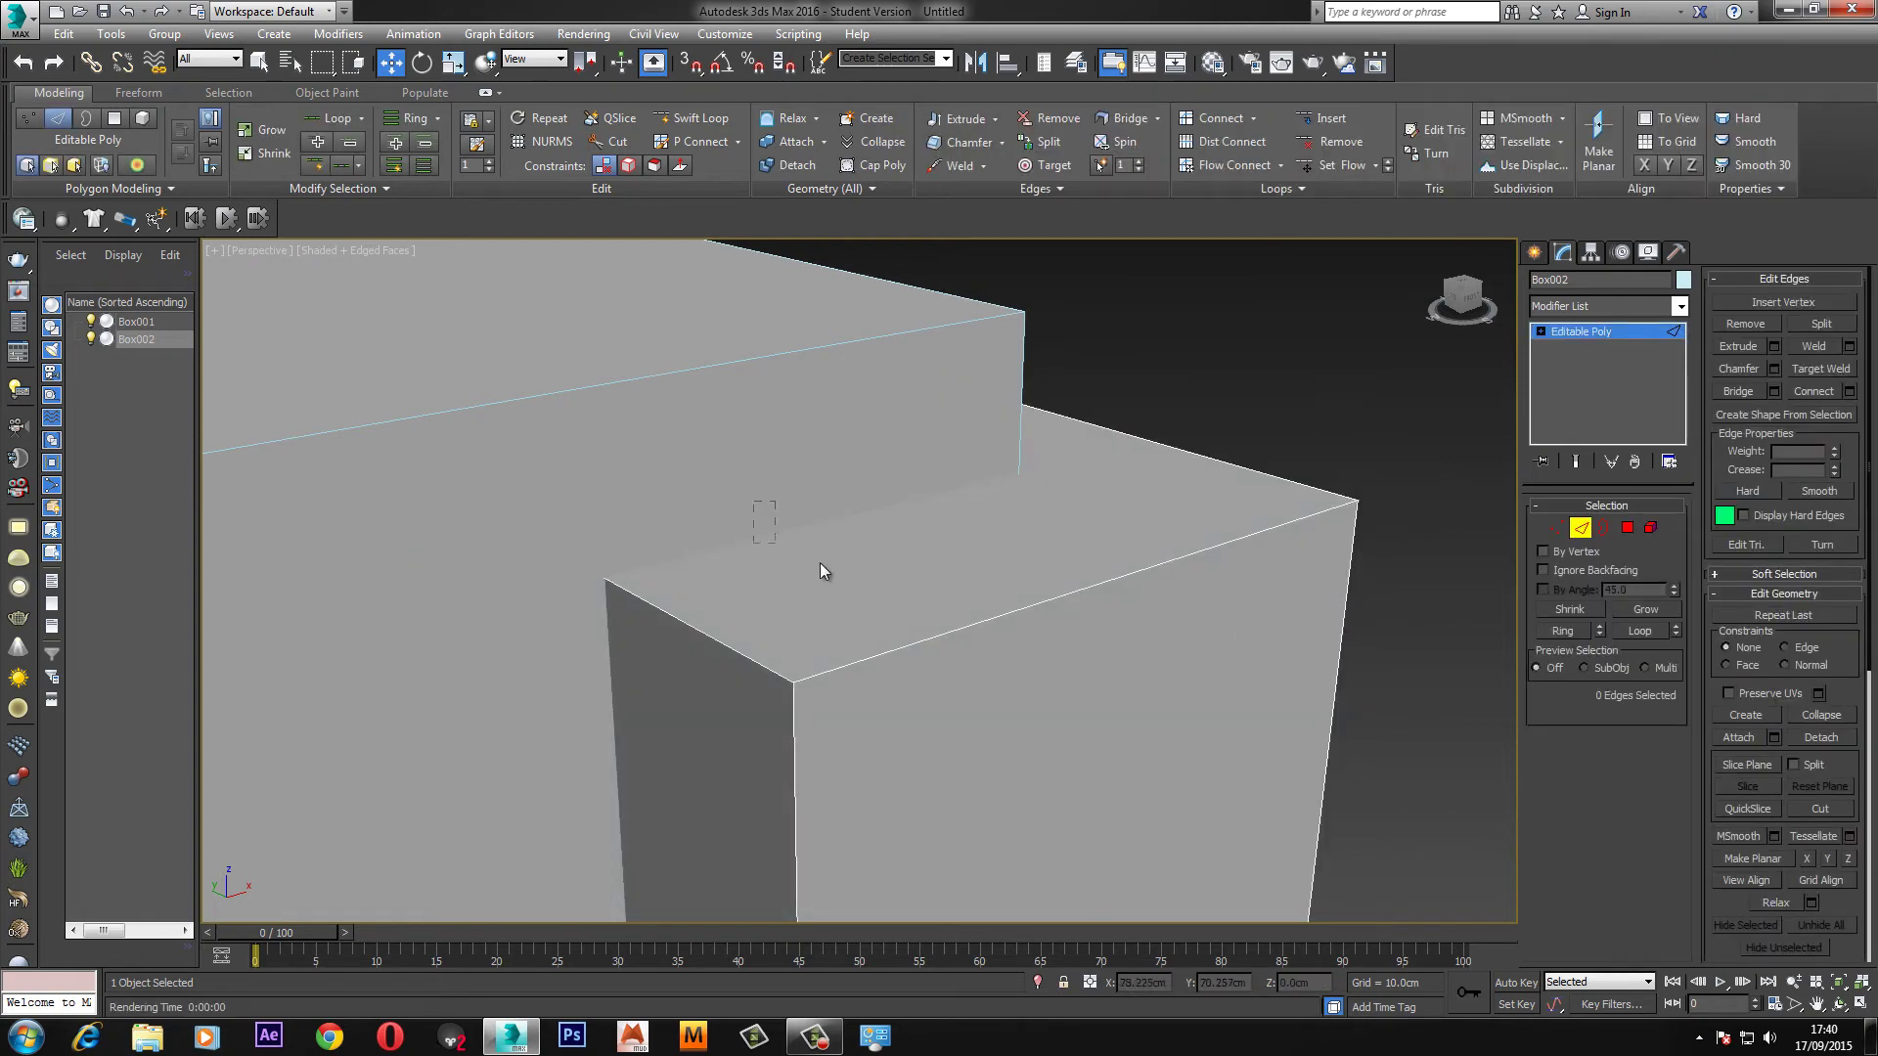
{"action": "left_click", "coordinate": [1579, 528]}
{"action": "left_click", "coordinate": [1112, 389]}
{"action": "middle_click_drag", "start_coordinate": [893, 490], "coordinate": [814, 571], "text": "alt"}
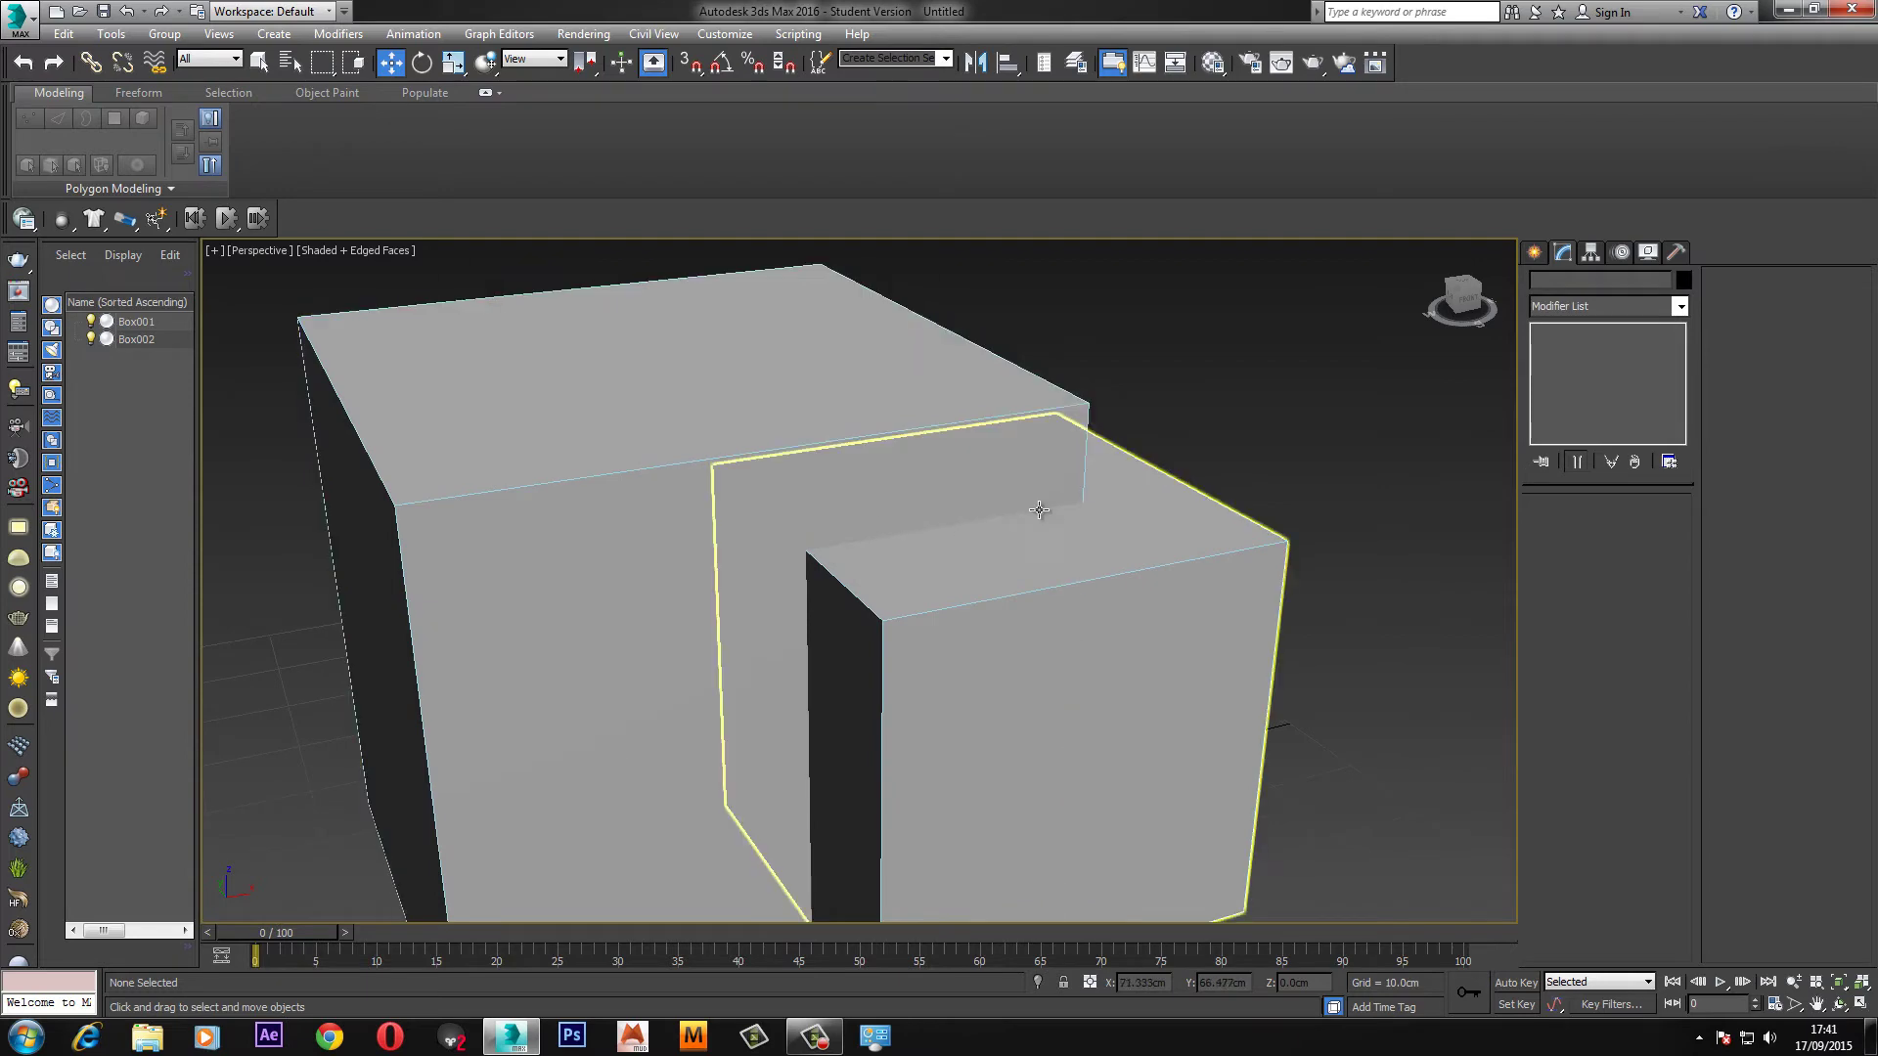
Render a close perspective view of the junction where the small cube intersects the large one.
{"action": "middle_click_drag", "start_coordinate": [1047, 511], "coordinate": [781, 350], "text": "alt"}
{"action": "middle_click_drag", "start_coordinate": [753, 670], "coordinate": [776, 492], "text": "alt"}
{"action": "middle_click_drag", "start_coordinate": [571, 531], "coordinate": [868, 859], "text": "alt"}
{"action": "mouse_move", "coordinate": [959, 444]}
{"action": "middle_mouse_down", "text": "alt"}
{"action": "mouse_move", "coordinate": [927, 473]}
{"action": "mouse_move", "coordinate": [909, 463]}
{"action": "mouse_move", "coordinate": [985, 466]}
{"action": "middle_mouse_up", "text": "alt"}
{"action": "scroll", "coordinate": [927, 474], "scroll_direction": "up", "scroll_amount": 3}
{"action": "key", "text": "shift+q"}
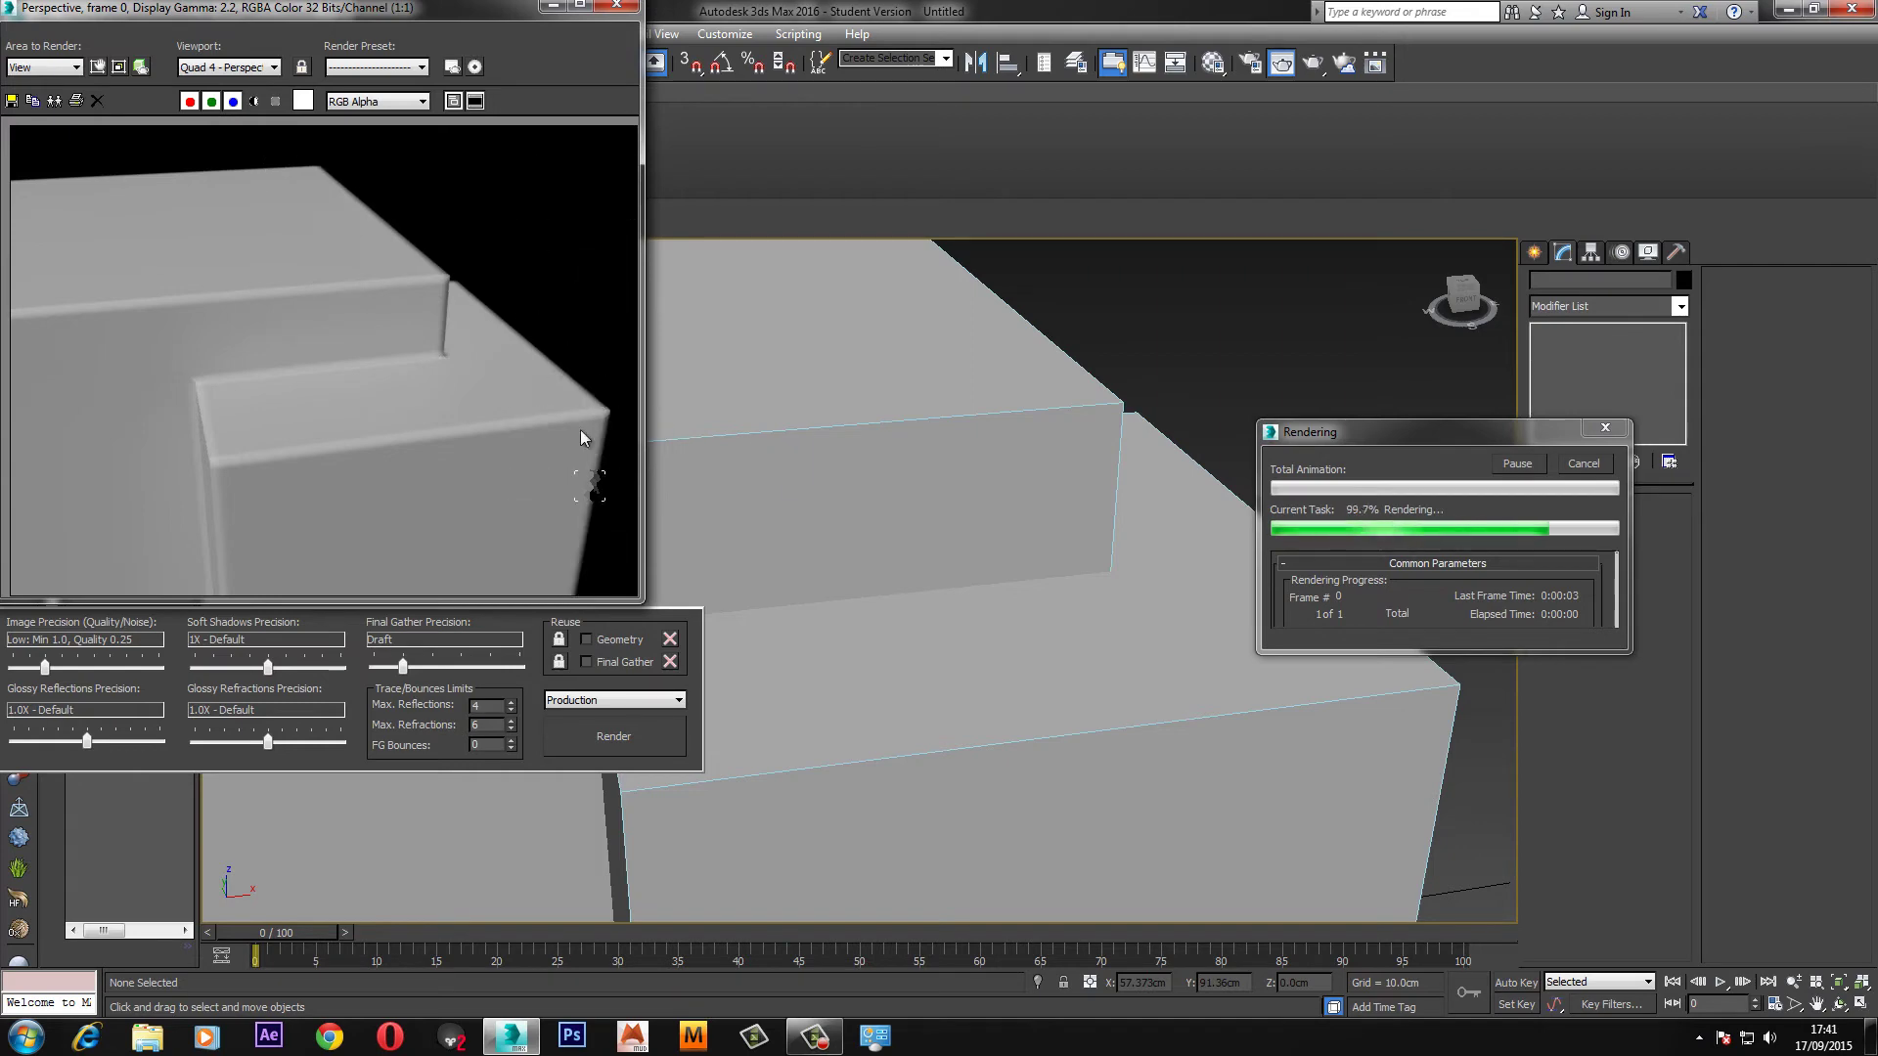
{"action": "left_click", "coordinate": [616, 6]}
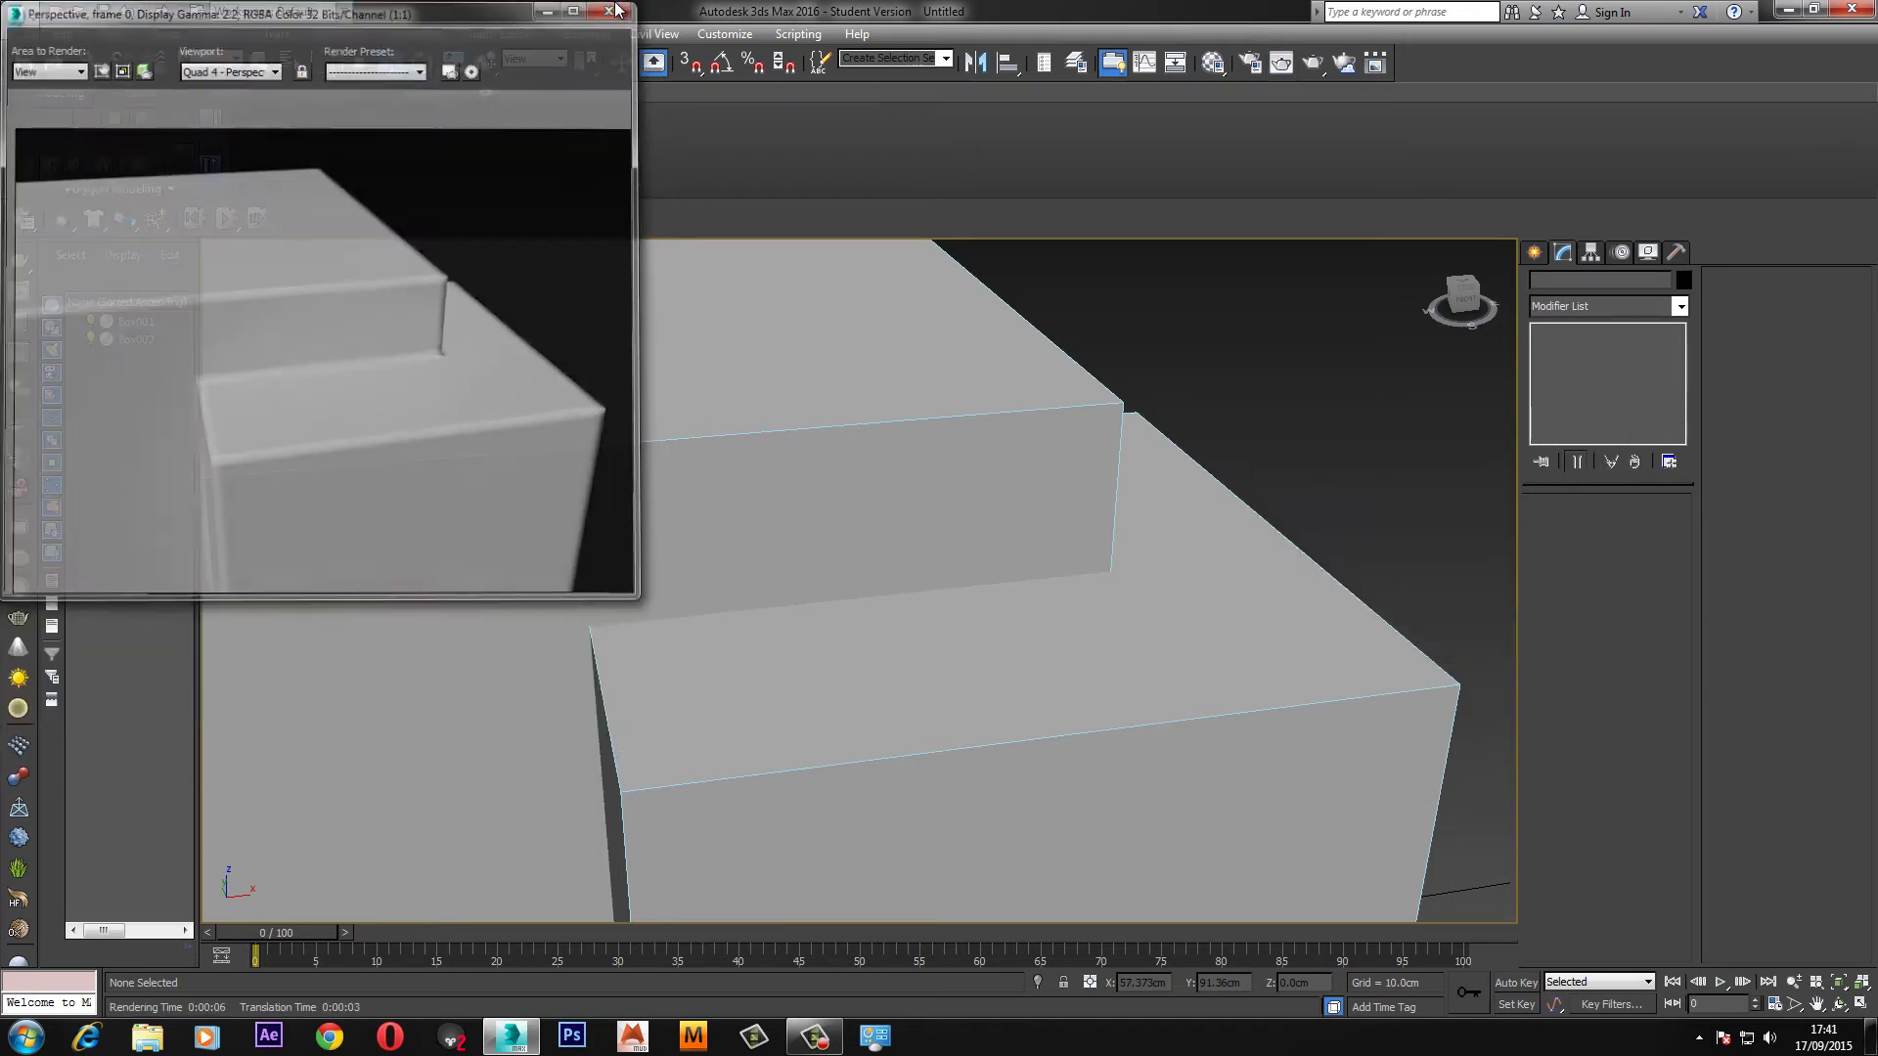
Reduce the Round Corners fillet radius of the cubes' Arch & Design material and render the intersection again.
{"action": "left_click", "coordinate": [1213, 62]}
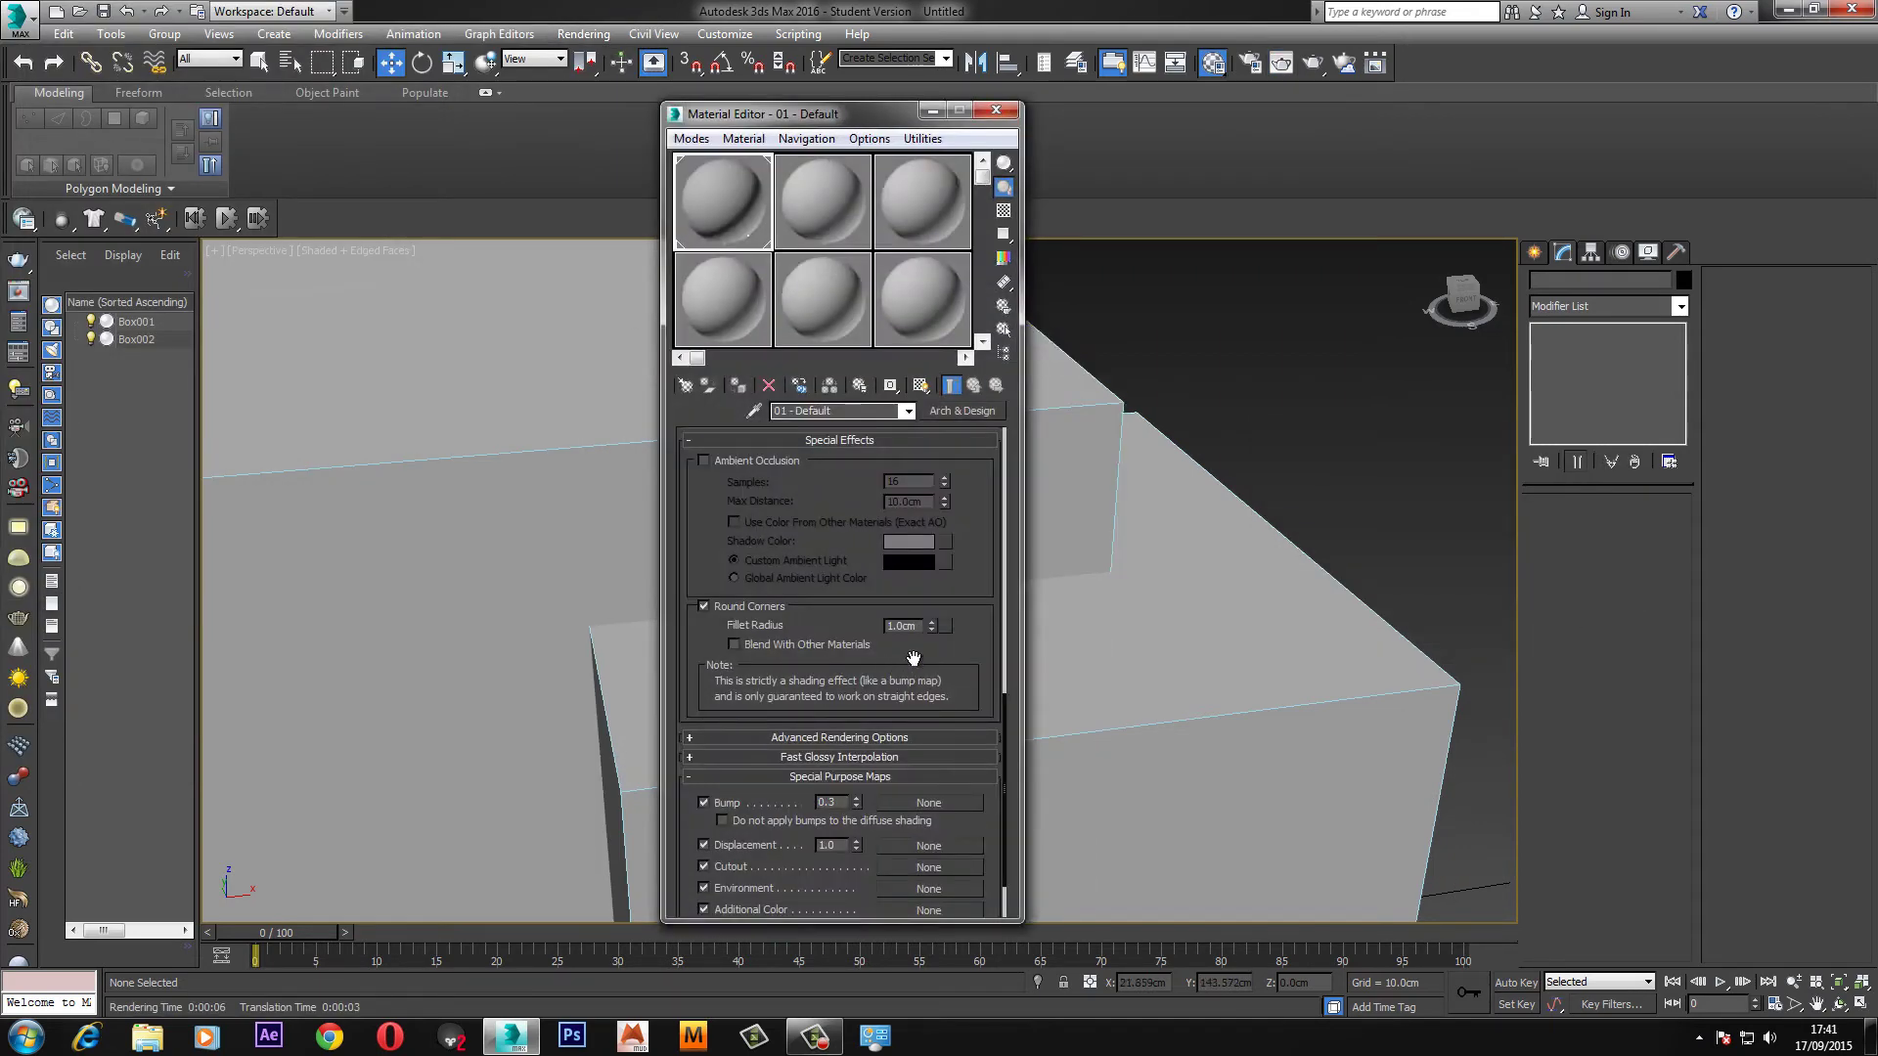
{"action": "double_click", "coordinate": [904, 627]}
{"action": "left_click", "coordinate": [995, 109]}
{"action": "key", "text": "shift+q"}
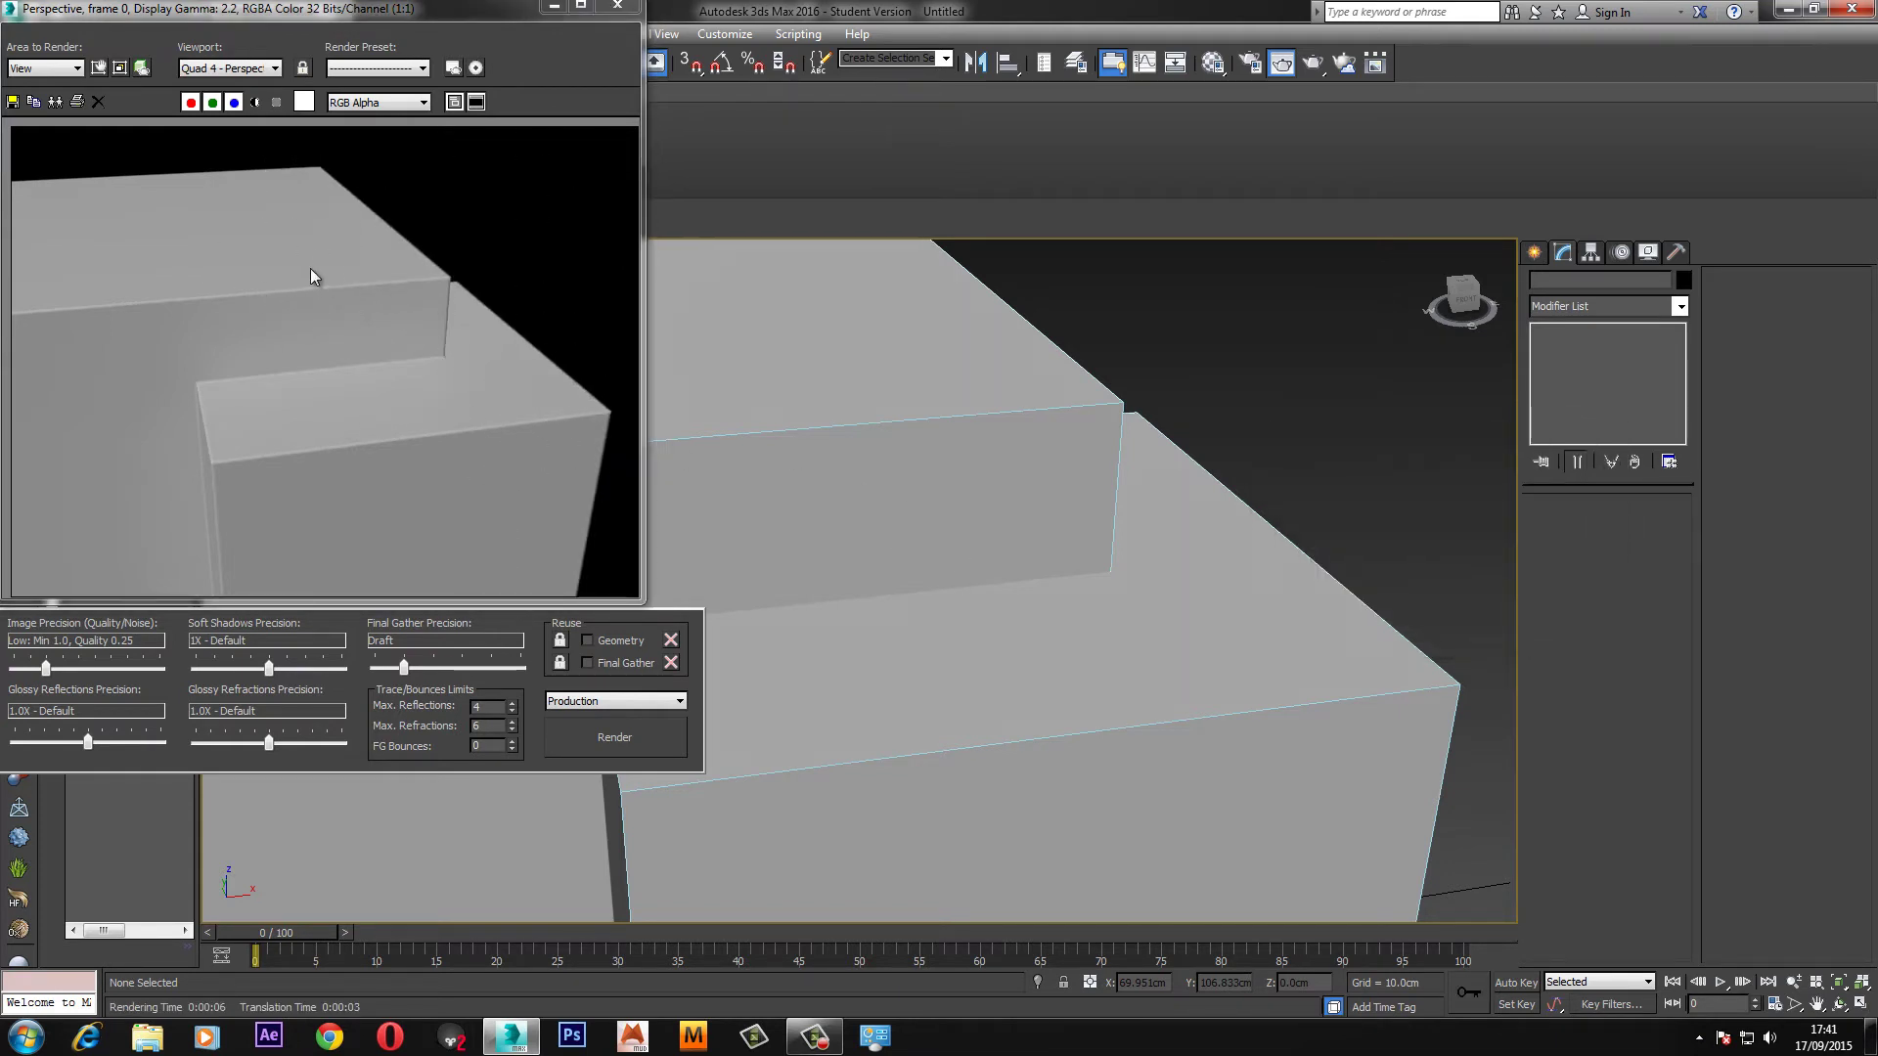
{"action": "left_click_drag", "start_coordinate": [527, 8], "coordinate": [780, 133]}
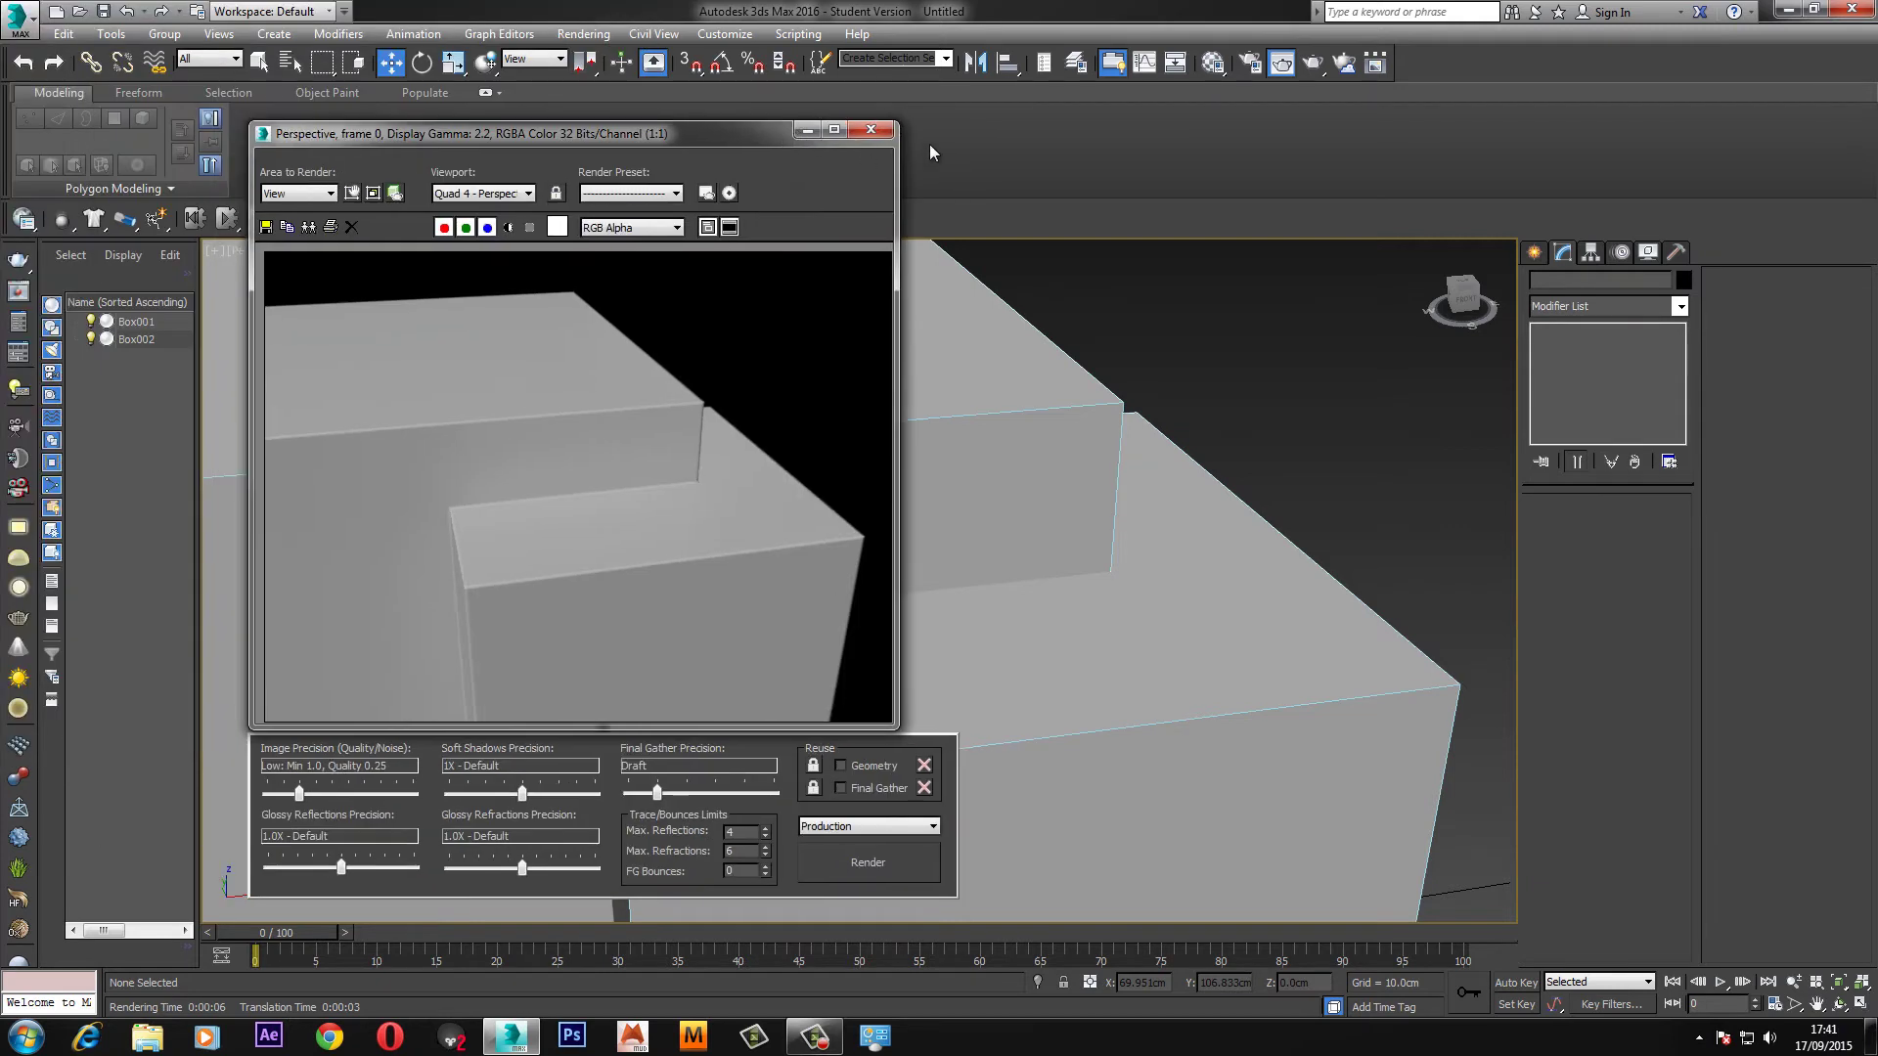
{"action": "left_click", "coordinate": [871, 130]}
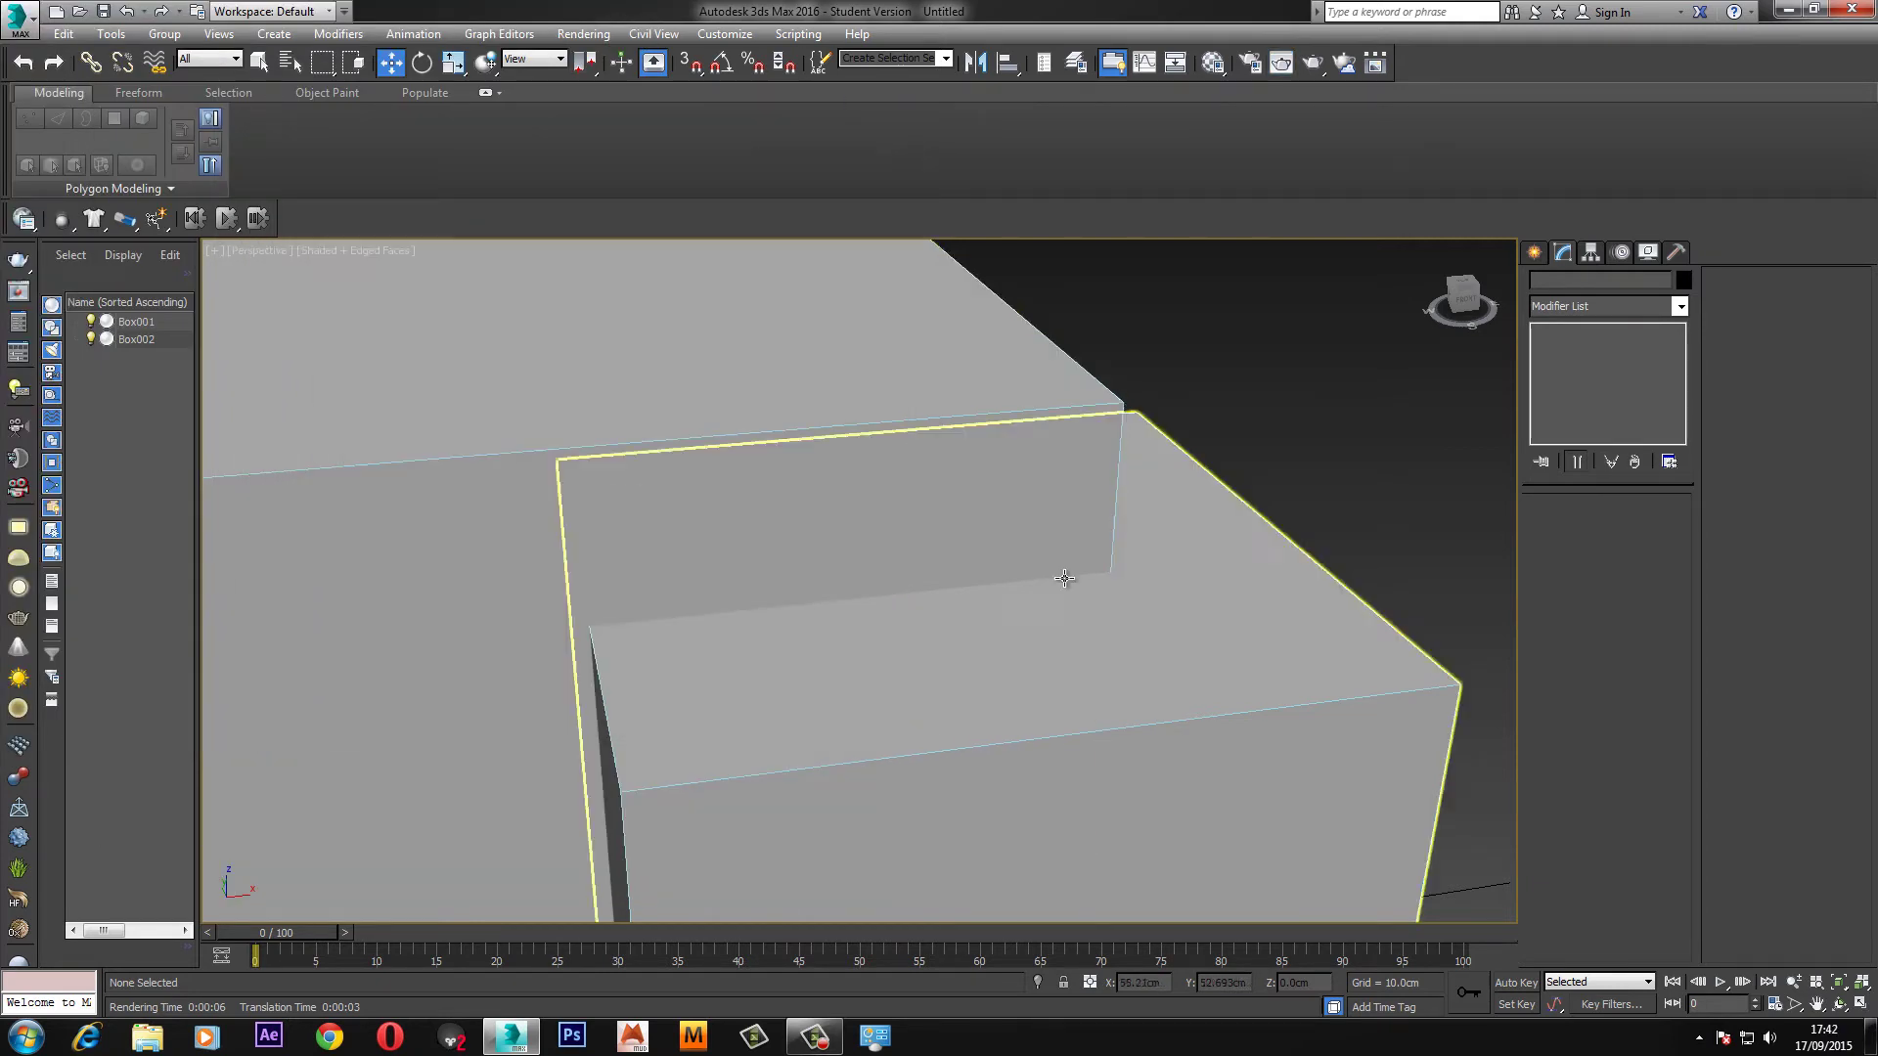
Examine the panelled door from several angles and render a close view of its raised panels.
{"action": "scroll", "coordinate": [1140, 378], "scroll_direction": "down", "scroll_amount": 5}
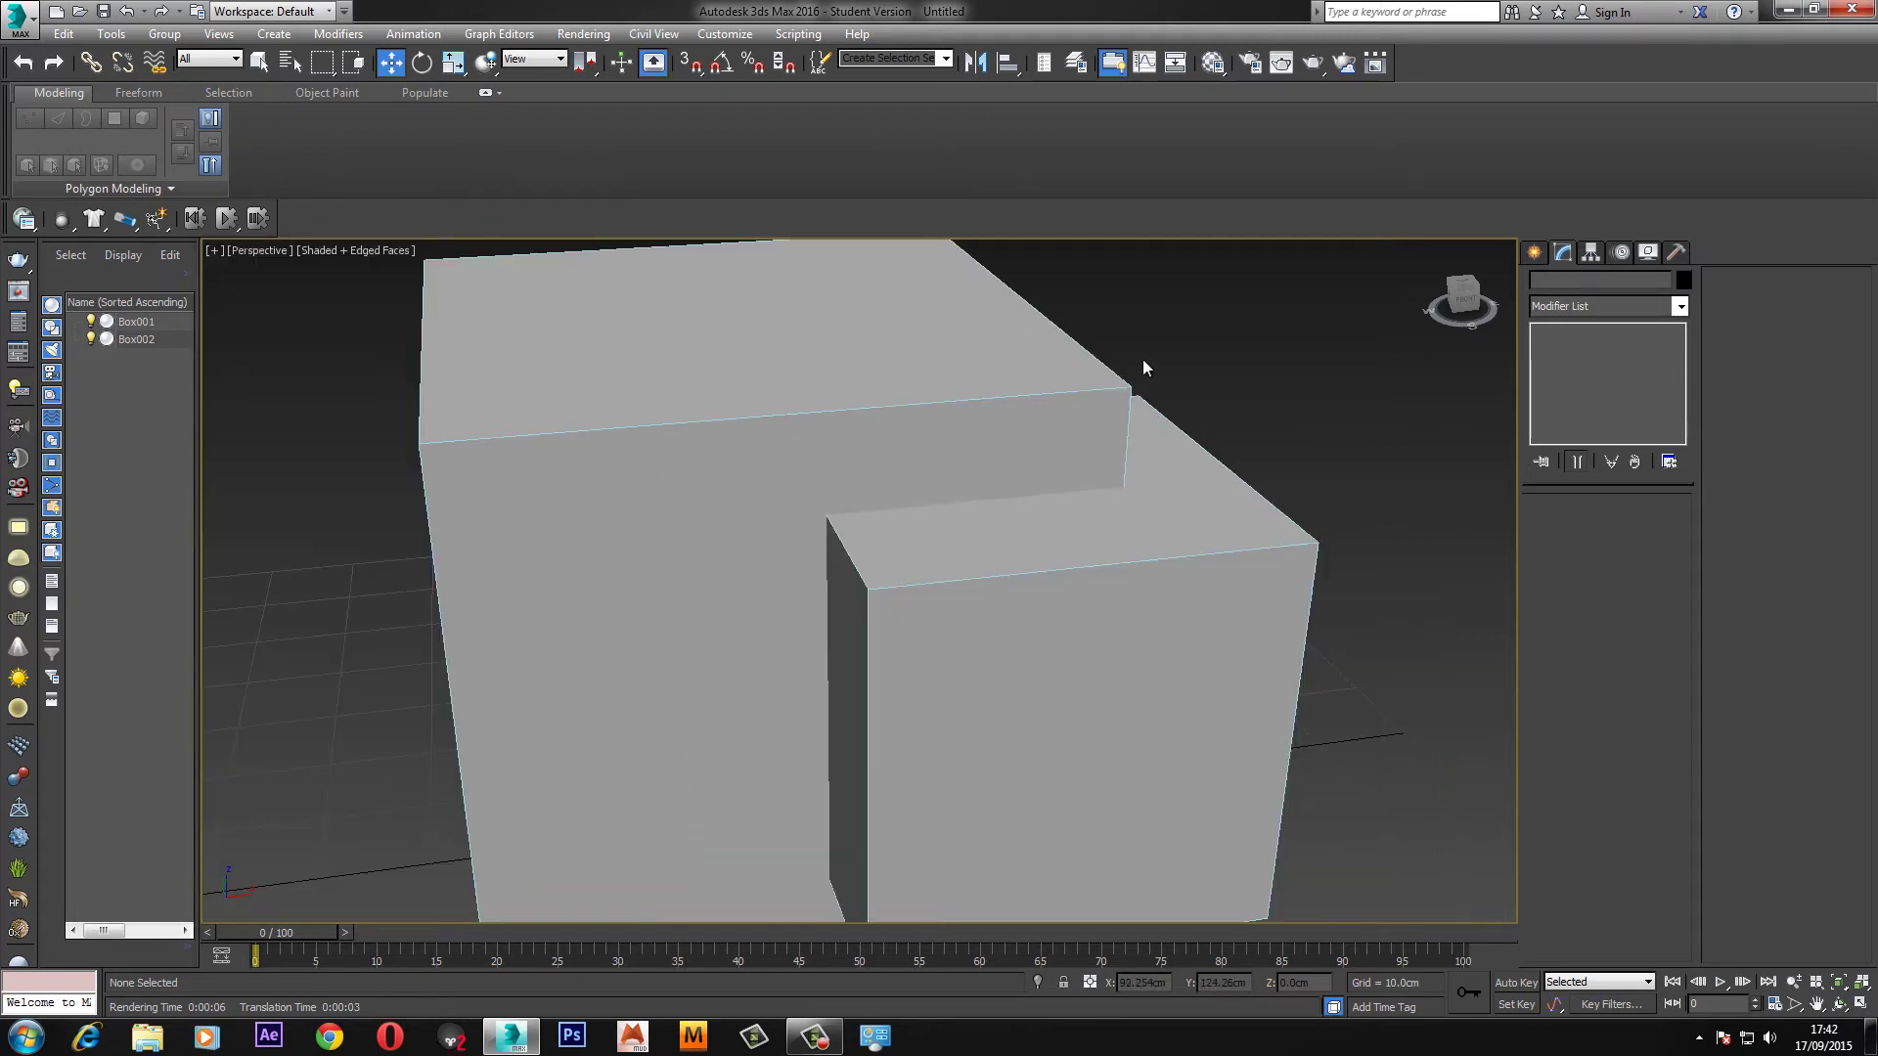
{"action": "middle_click_drag", "start_coordinate": [926, 385], "coordinate": [899, 436], "text": "alt"}
{"action": "scroll", "coordinate": [920, 409], "scroll_direction": "down", "scroll_amount": 3}
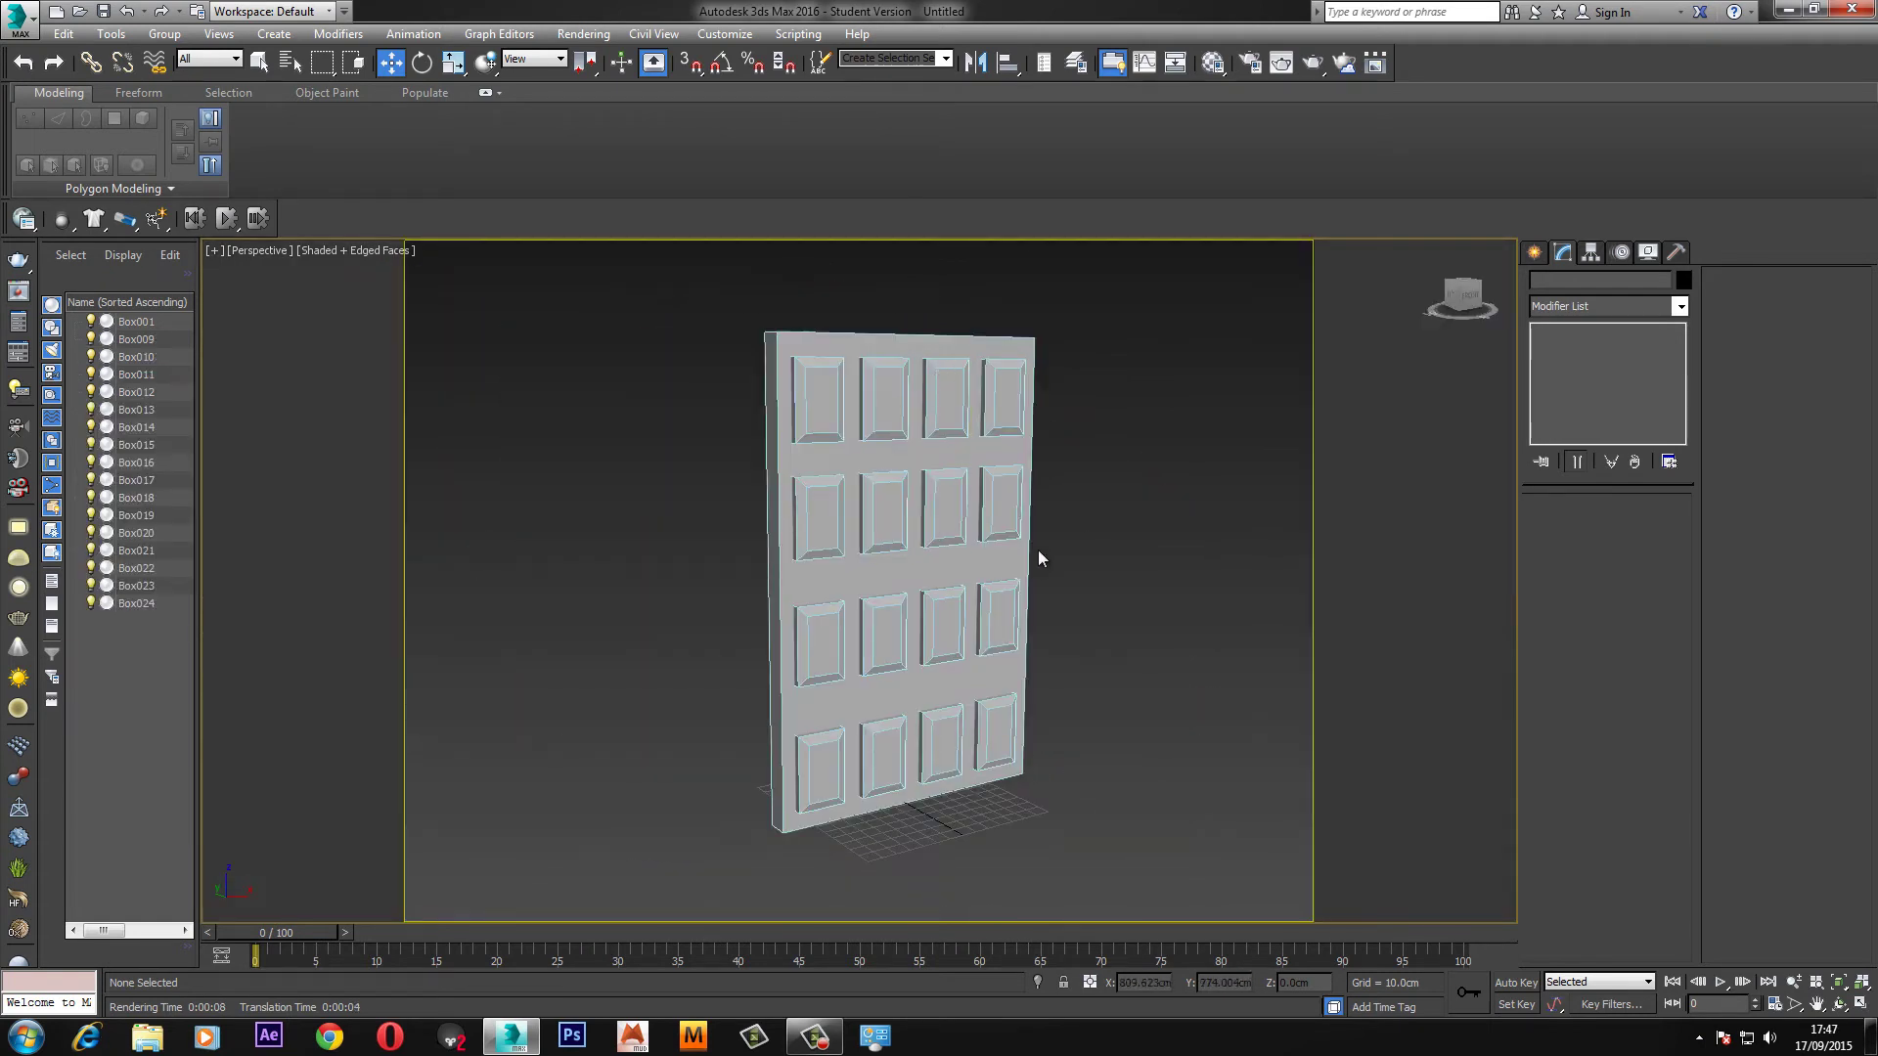
{"action": "middle_click_drag", "start_coordinate": [1038, 558], "coordinate": [951, 539], "text": "alt"}
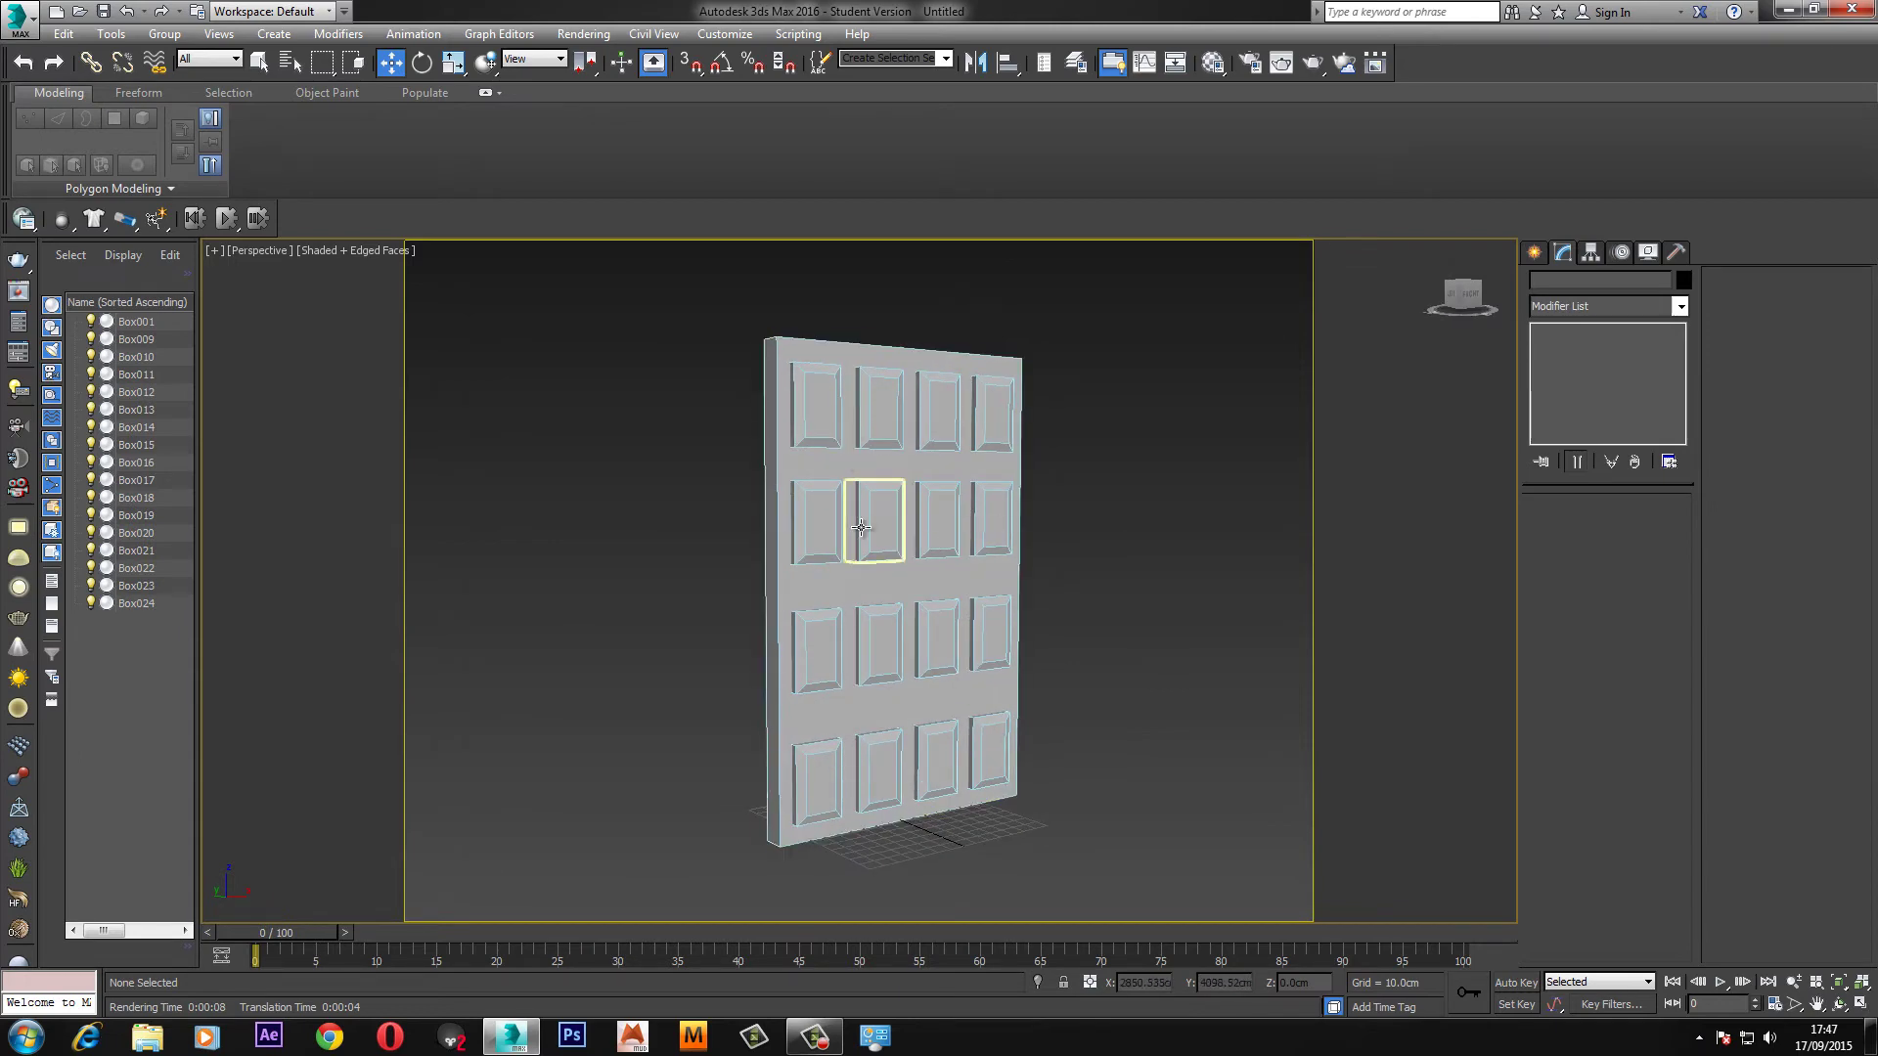
{"action": "scroll", "coordinate": [815, 510], "scroll_direction": "up", "scroll_amount": 2}
{"action": "scroll", "coordinate": [812, 494], "scroll_direction": "up", "scroll_amount": 5}
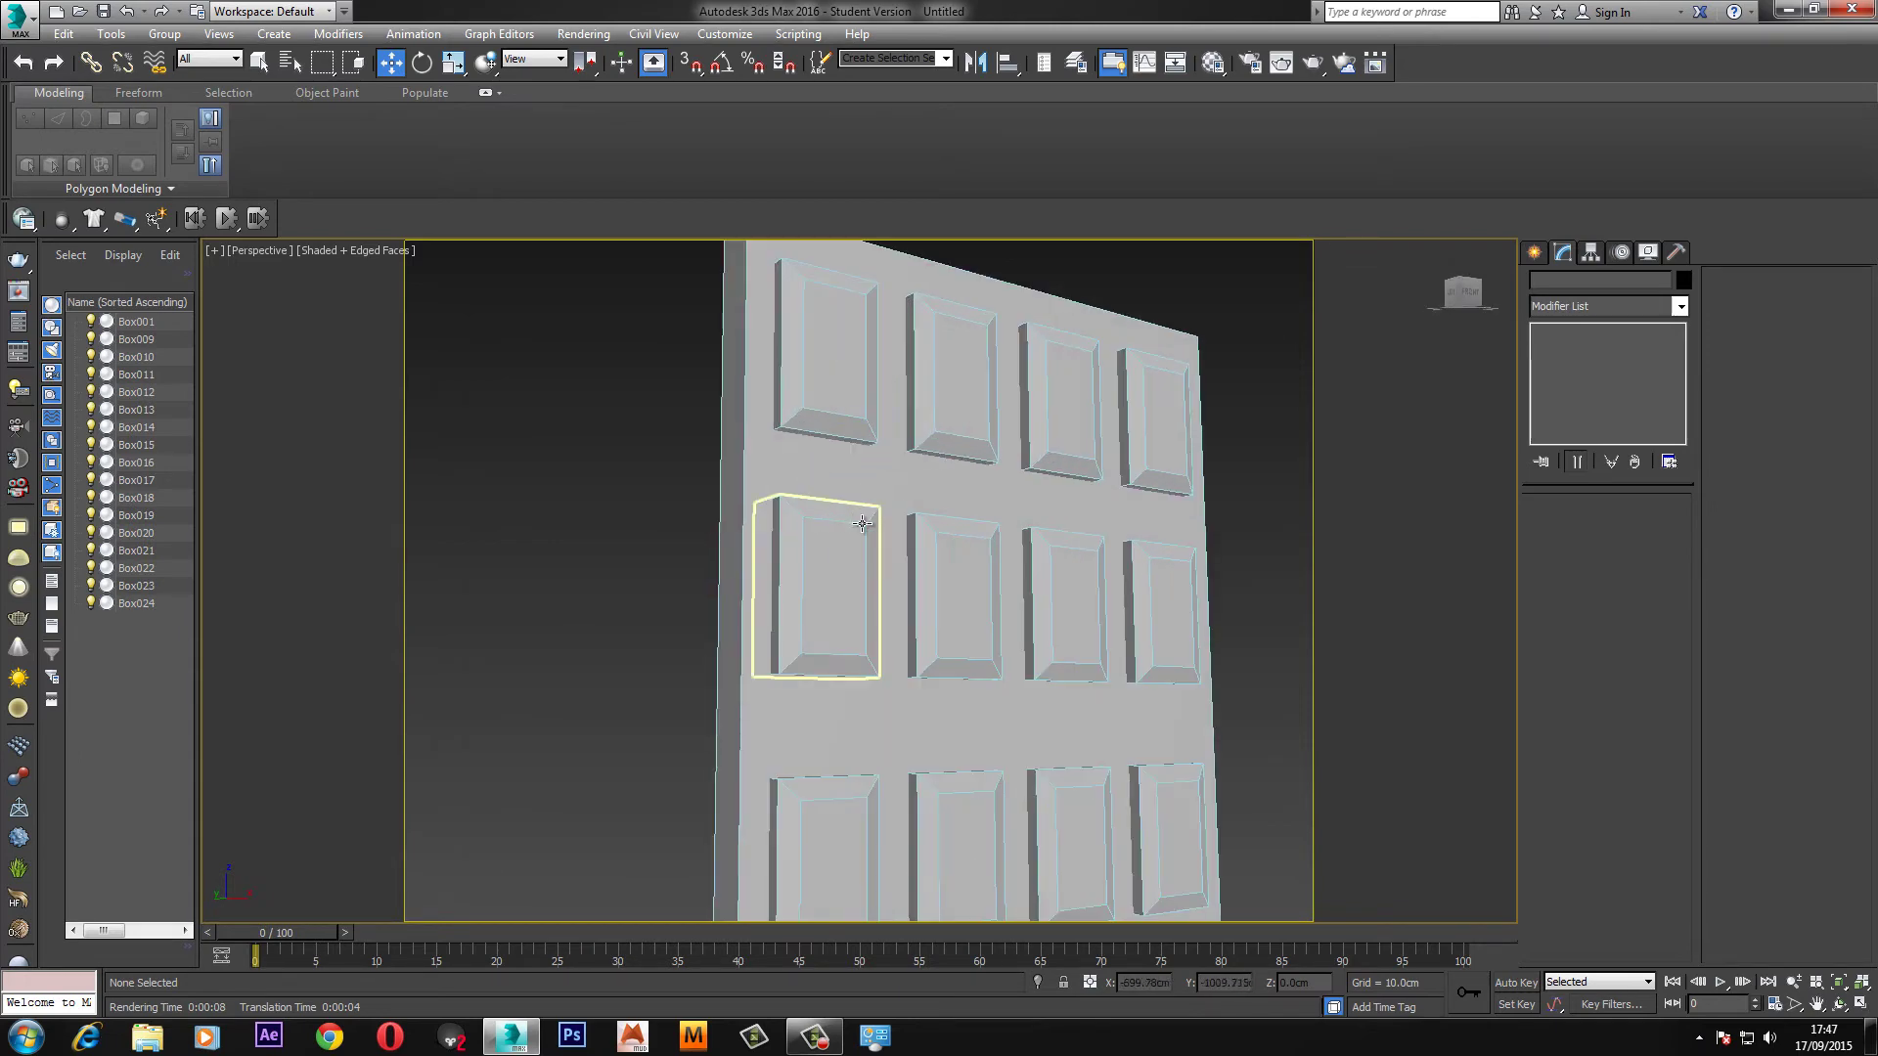
{"action": "middle_click_drag", "start_coordinate": [847, 462], "coordinate": [966, 289]}
{"action": "scroll", "coordinate": [812, 414], "scroll_direction": "up", "scroll_amount": 1}
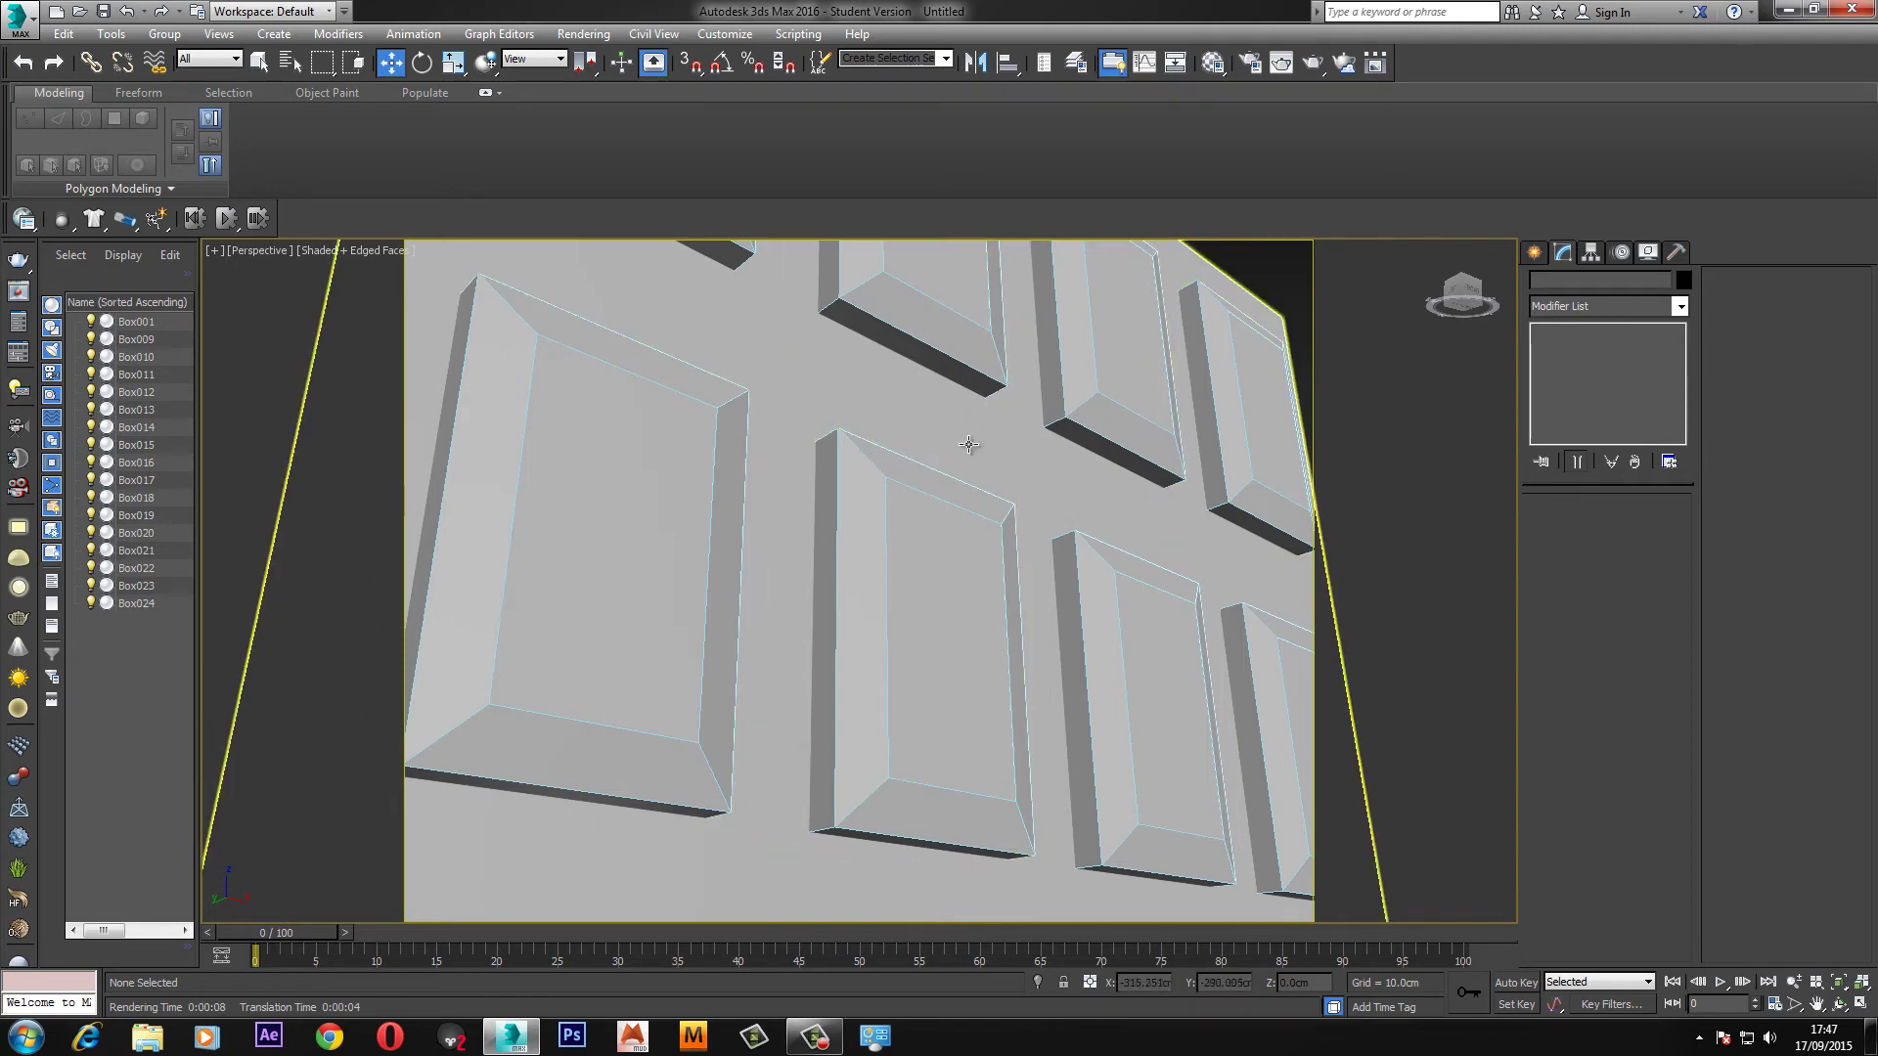
{"action": "key", "text": "shift+q"}
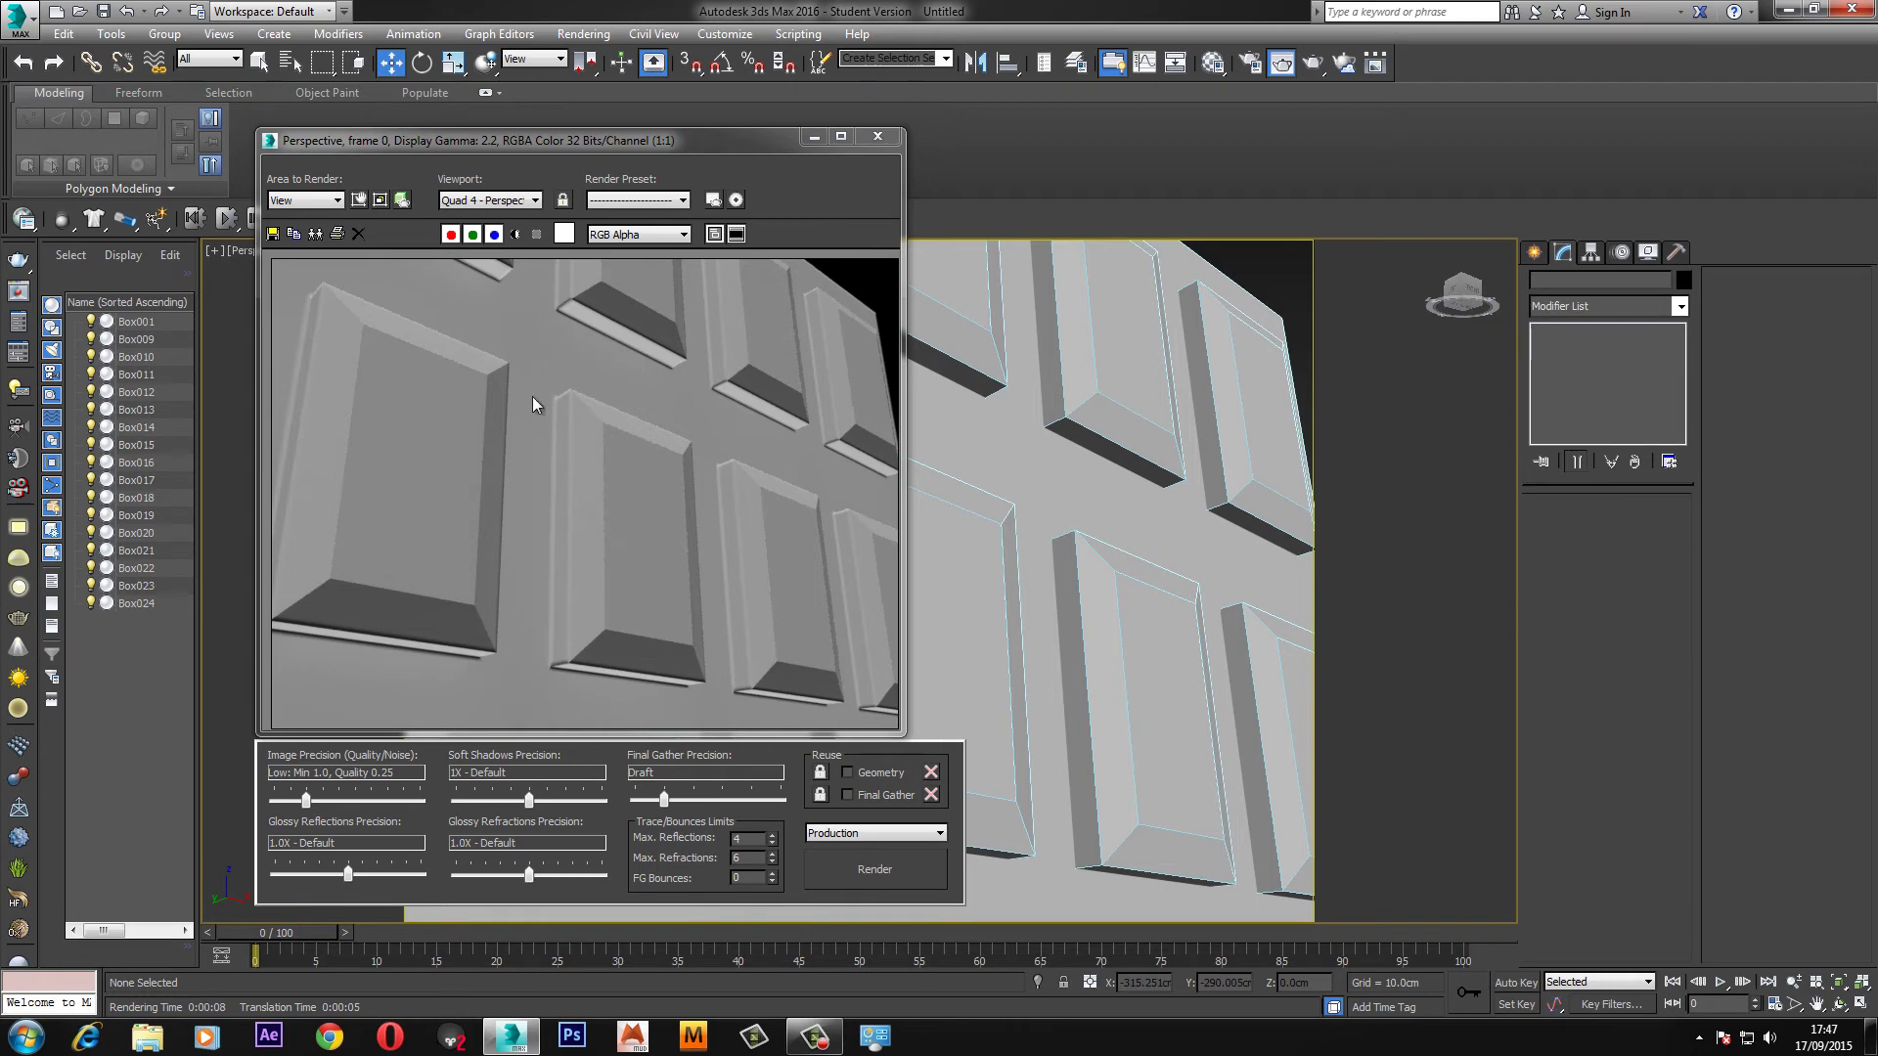
{"action": "left_click", "coordinate": [876, 137]}
Create a large Plane on the ground grid beneath the door to act as a floor, and deselect it.
{"action": "scroll", "coordinate": [959, 490], "scroll_direction": "down", "scroll_amount": 6}
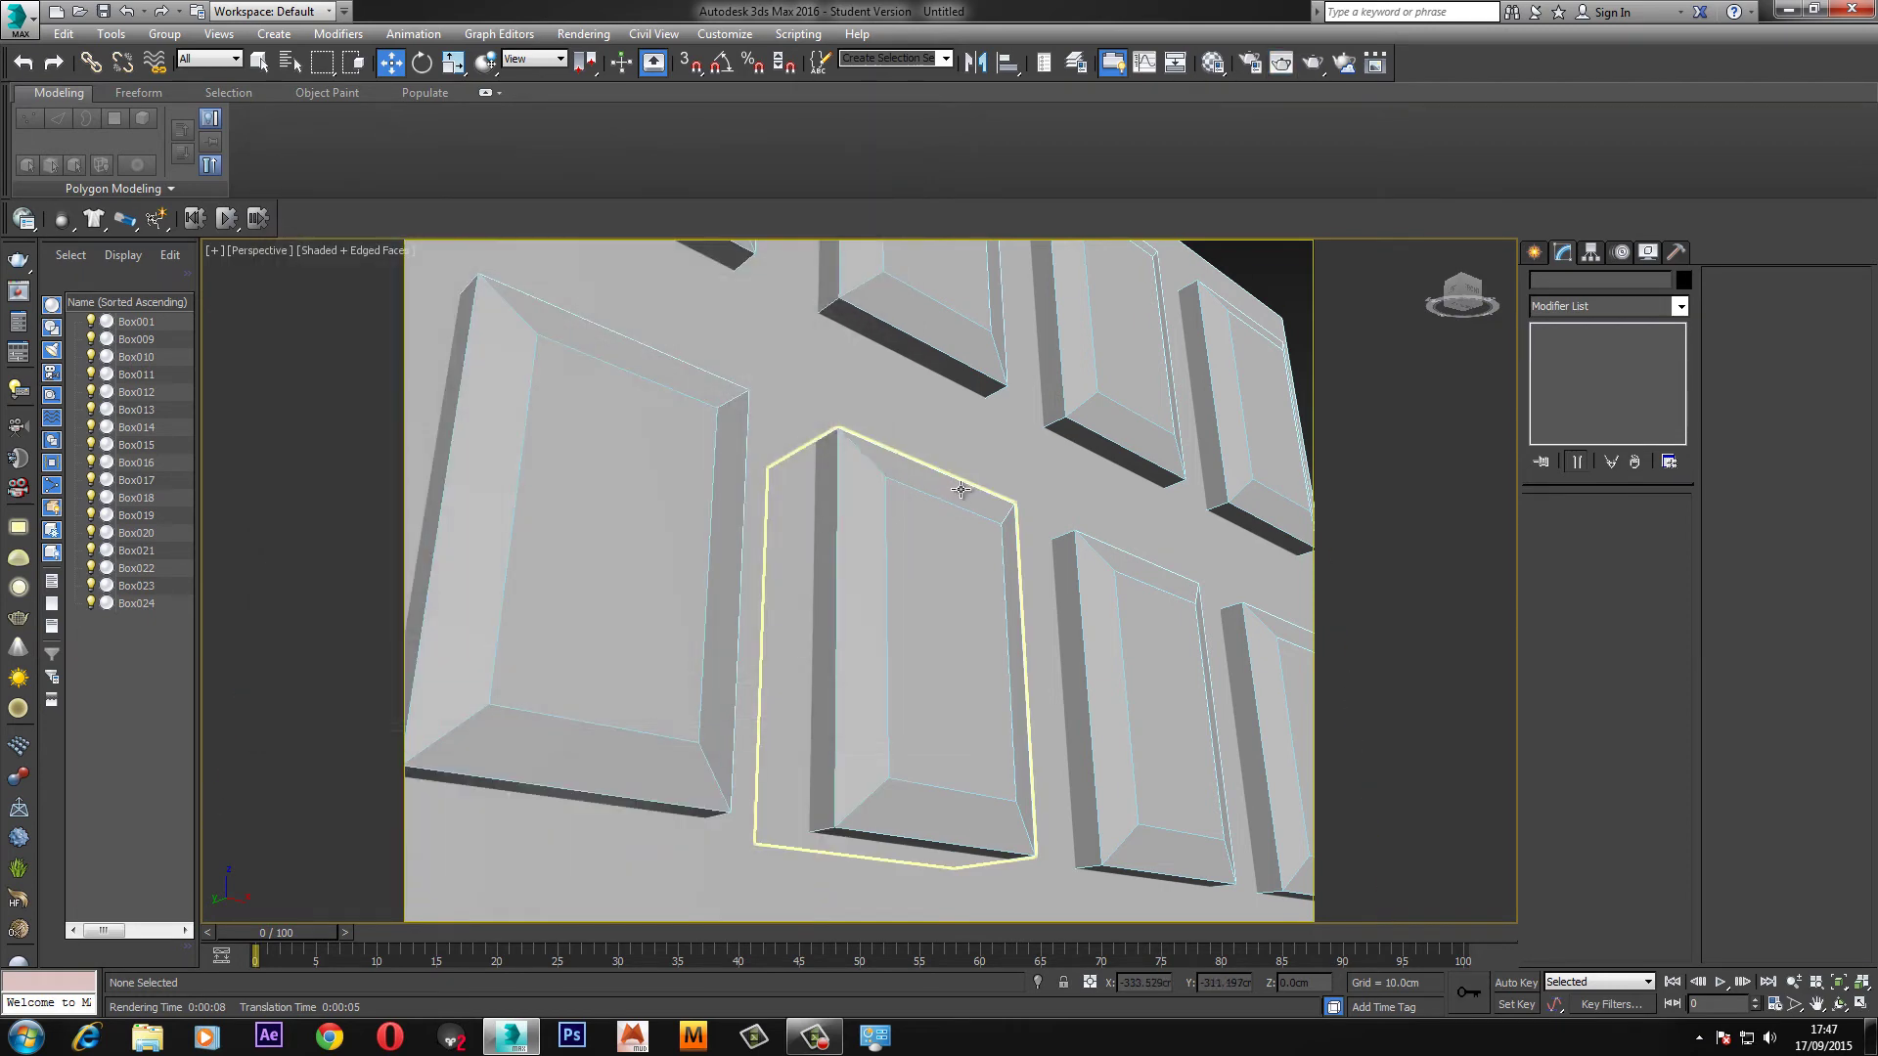
{"action": "scroll", "coordinate": [850, 487], "scroll_direction": "down", "scroll_amount": 4}
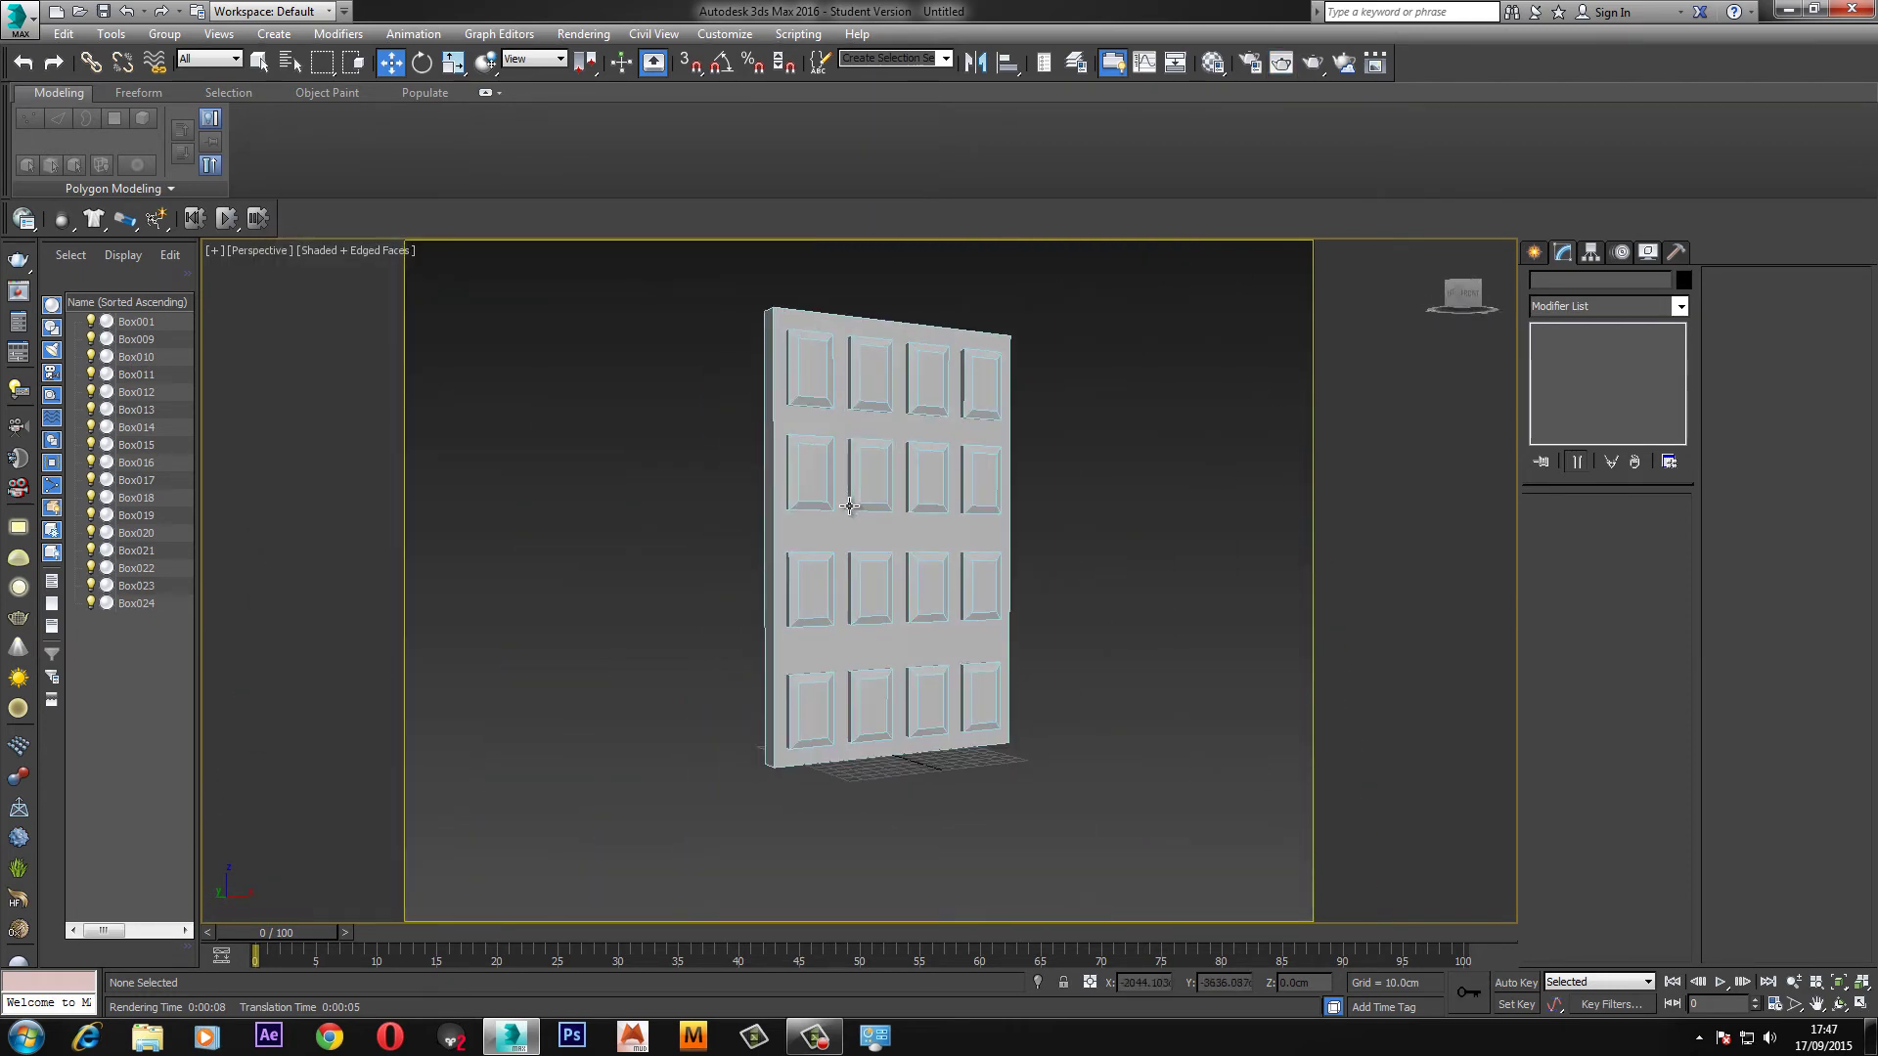
{"action": "middle_click_drag", "start_coordinate": [849, 507], "coordinate": [976, 454], "text": "alt"}
{"action": "scroll", "coordinate": [936, 568], "scroll_direction": "up", "scroll_amount": 3}
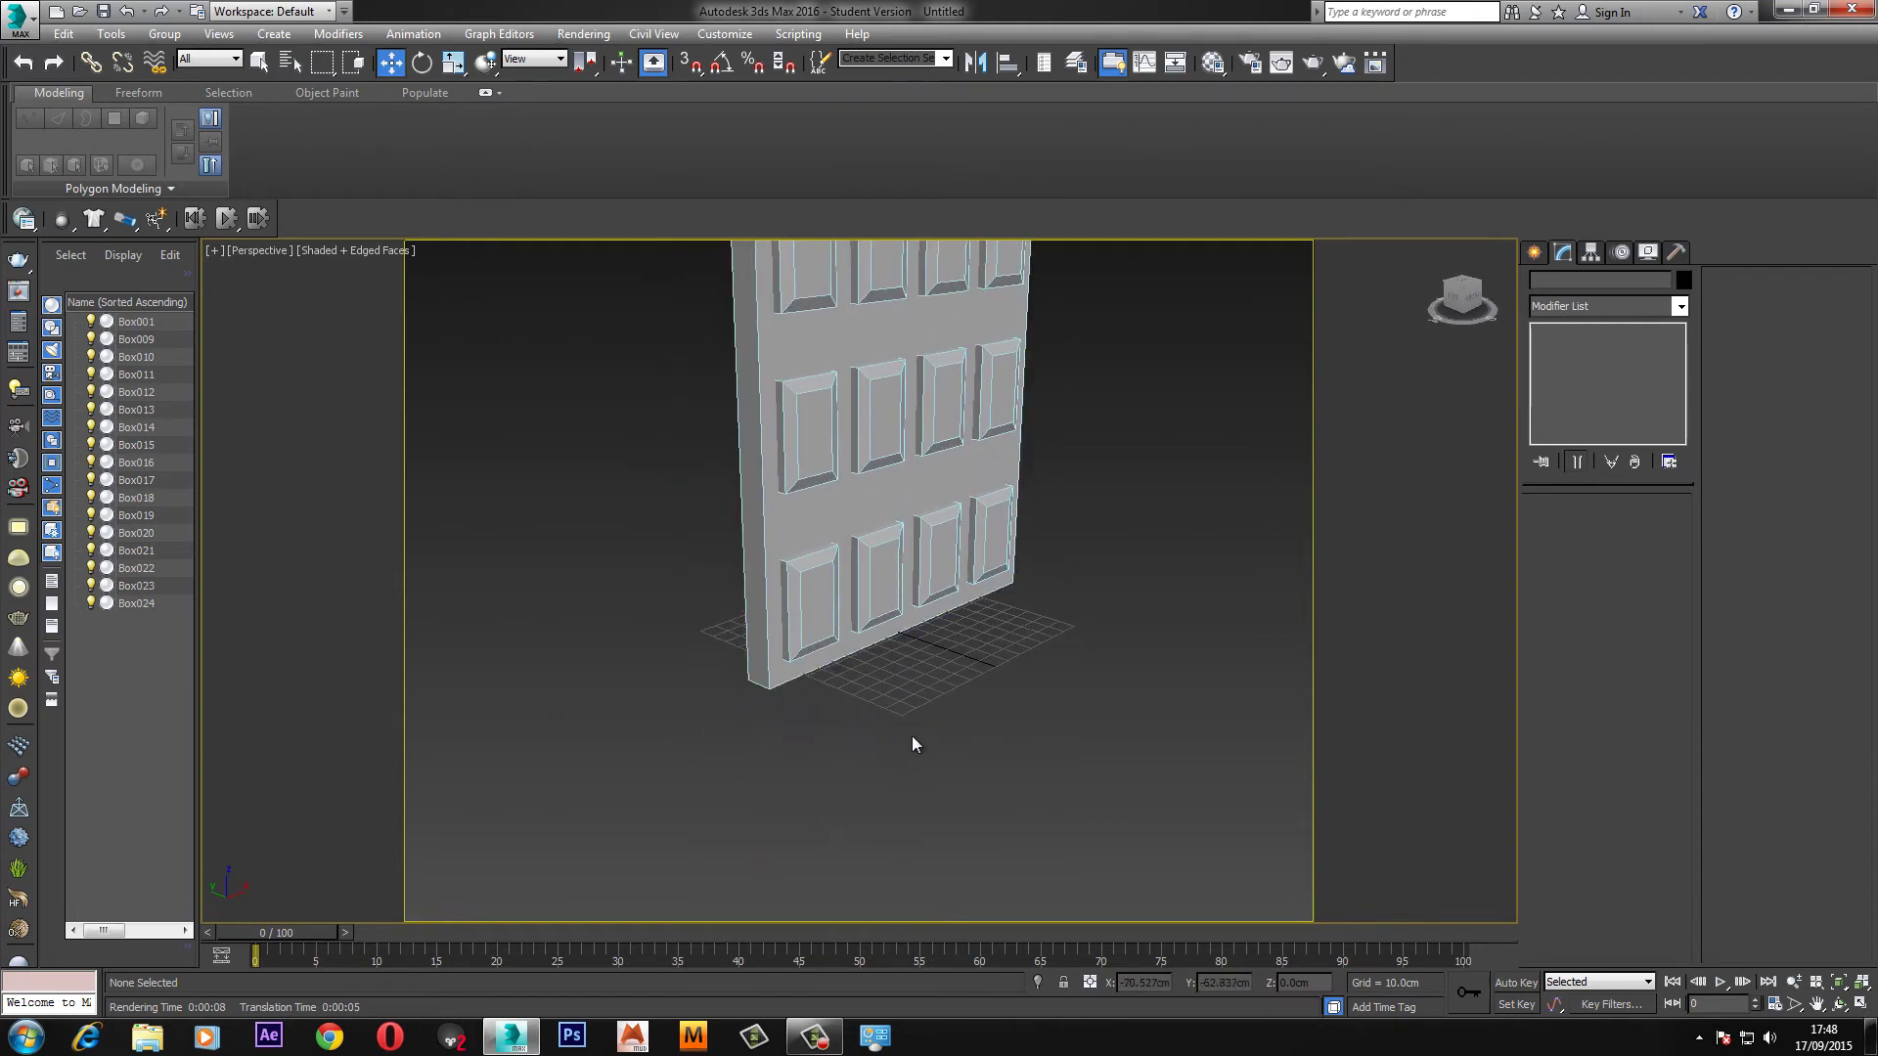
{"action": "middle_click_drag", "start_coordinate": [1020, 591], "coordinate": [831, 513]}
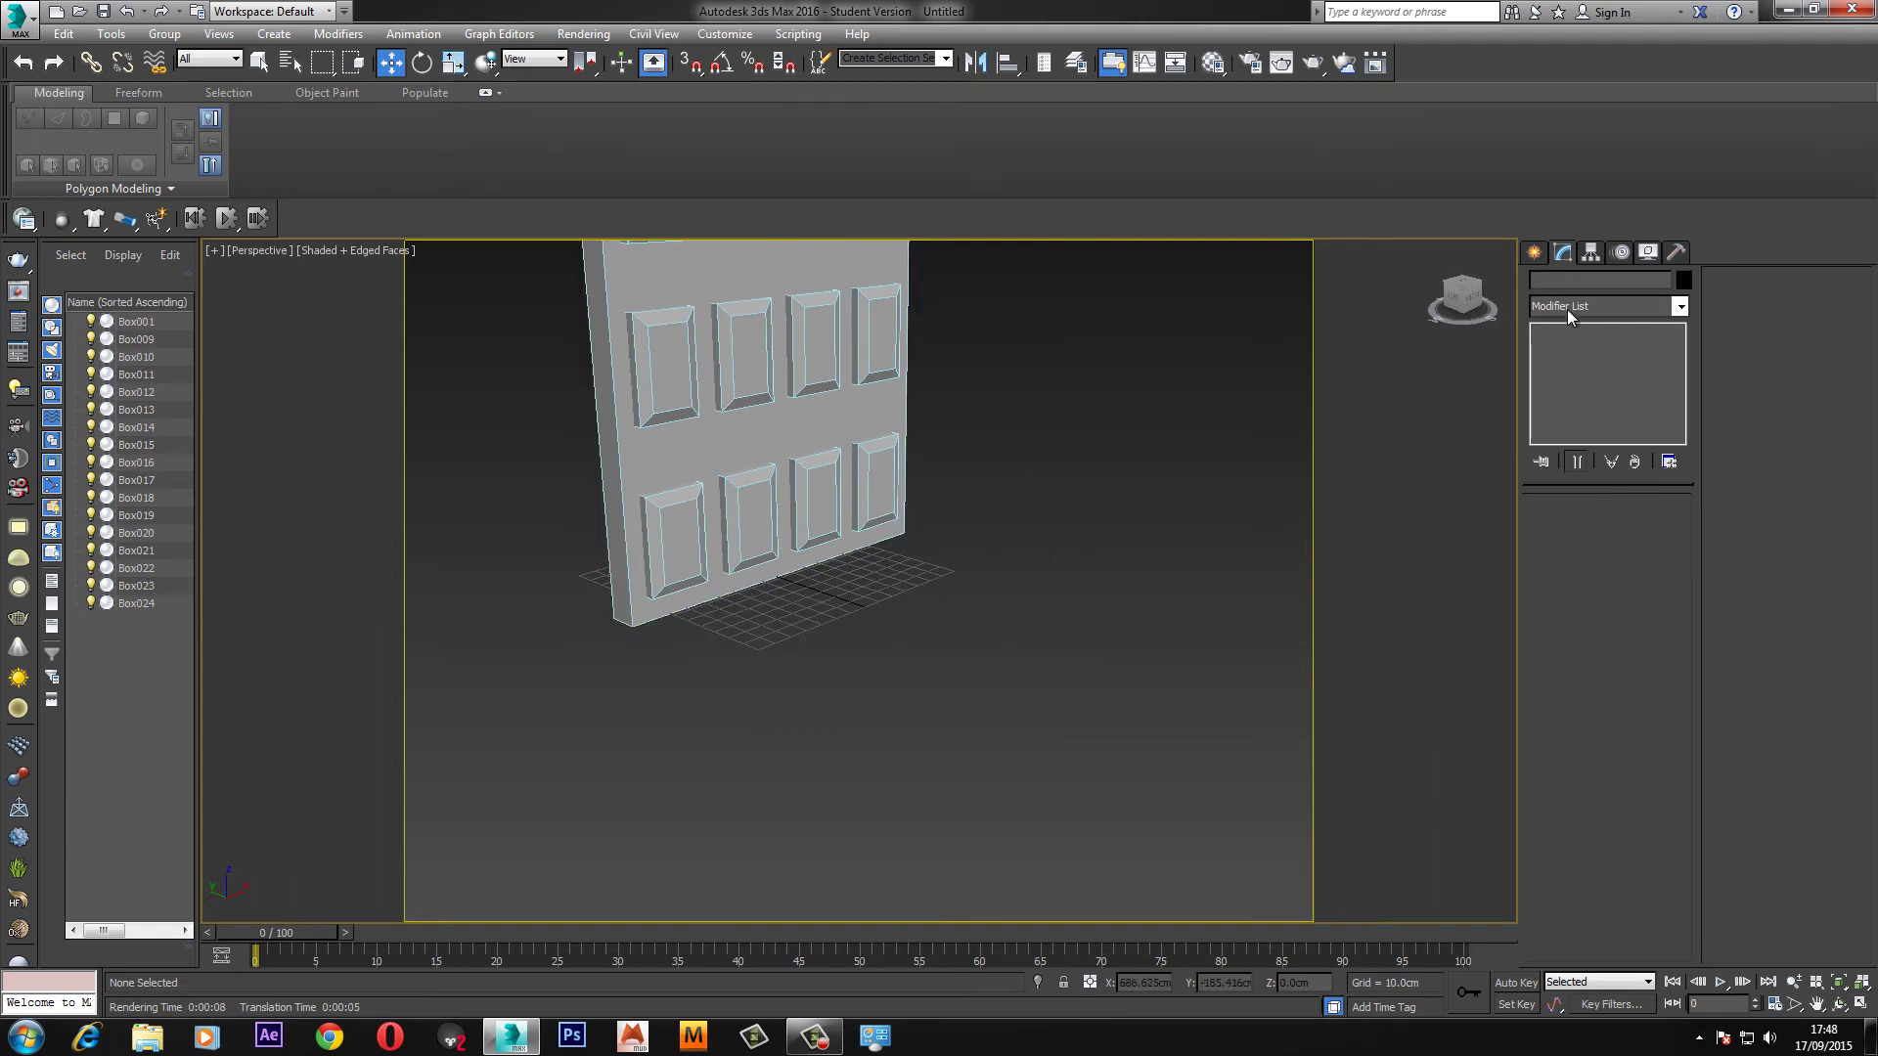
{"action": "left_click", "coordinate": [1533, 251]}
{"action": "left_click", "coordinate": [1644, 459]}
{"action": "scroll", "coordinate": [1125, 604], "scroll_direction": "down", "scroll_amount": 3}
{"action": "left_click_drag", "start_coordinate": [626, 808], "coordinate": [884, 453]}
{"action": "right_click", "coordinate": [884, 453]}
{"action": "scroll", "coordinate": [768, 557], "scroll_direction": "up", "scroll_amount": 6}
{"action": "mouse_move", "coordinate": [885, 537]}
{"action": "middle_mouse_down"}
{"action": "mouse_move", "coordinate": [856, 562]}
{"action": "mouse_move", "coordinate": [880, 519]}
{"action": "middle_mouse_up"}
{"action": "left_click", "coordinate": [1146, 289]}
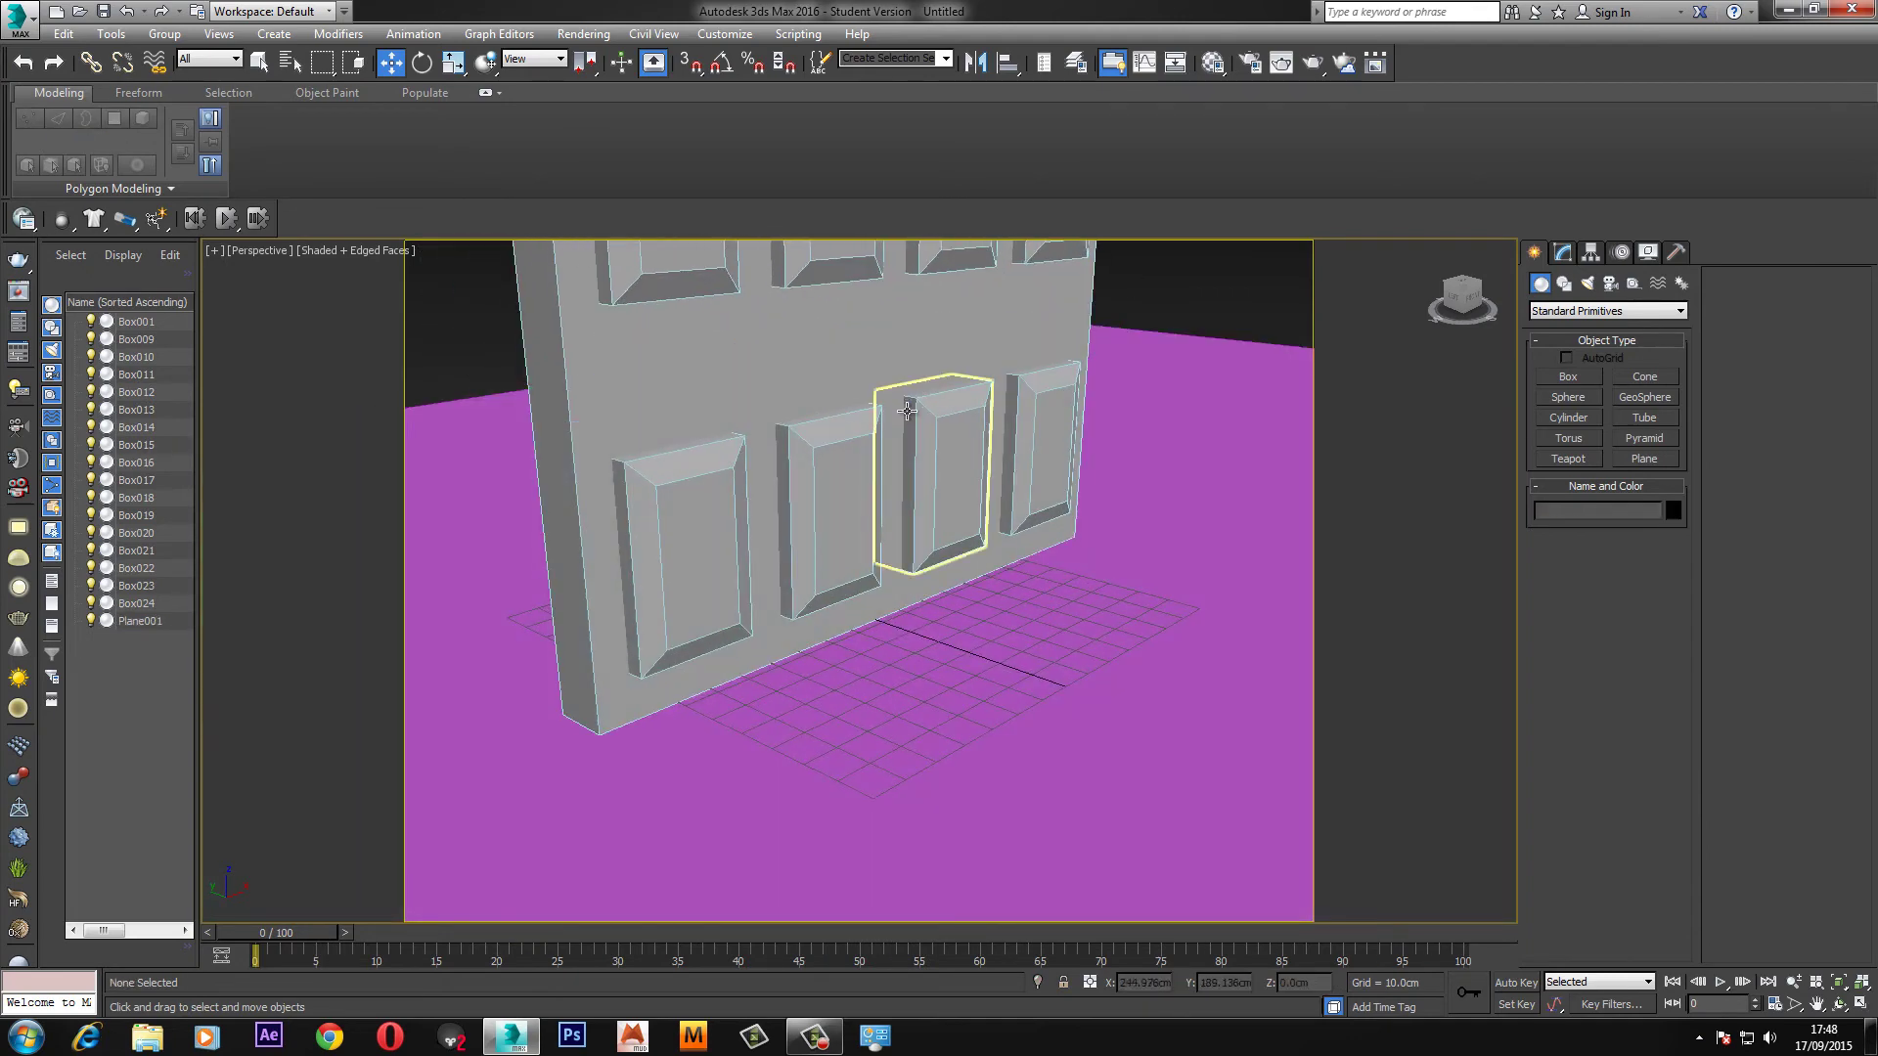
Select all door boxes without the floor plane and lower them slightly so the door's base intersects the floor.
{"action": "scroll", "coordinate": [904, 403], "scroll_direction": "down", "scroll_amount": 5}
{"action": "key", "text": "ctrl+a"}
{"action": "left_click", "coordinate": [1026, 411], "text": "alt"}
{"action": "middle_click_drag", "start_coordinate": [895, 379], "coordinate": [904, 496]}
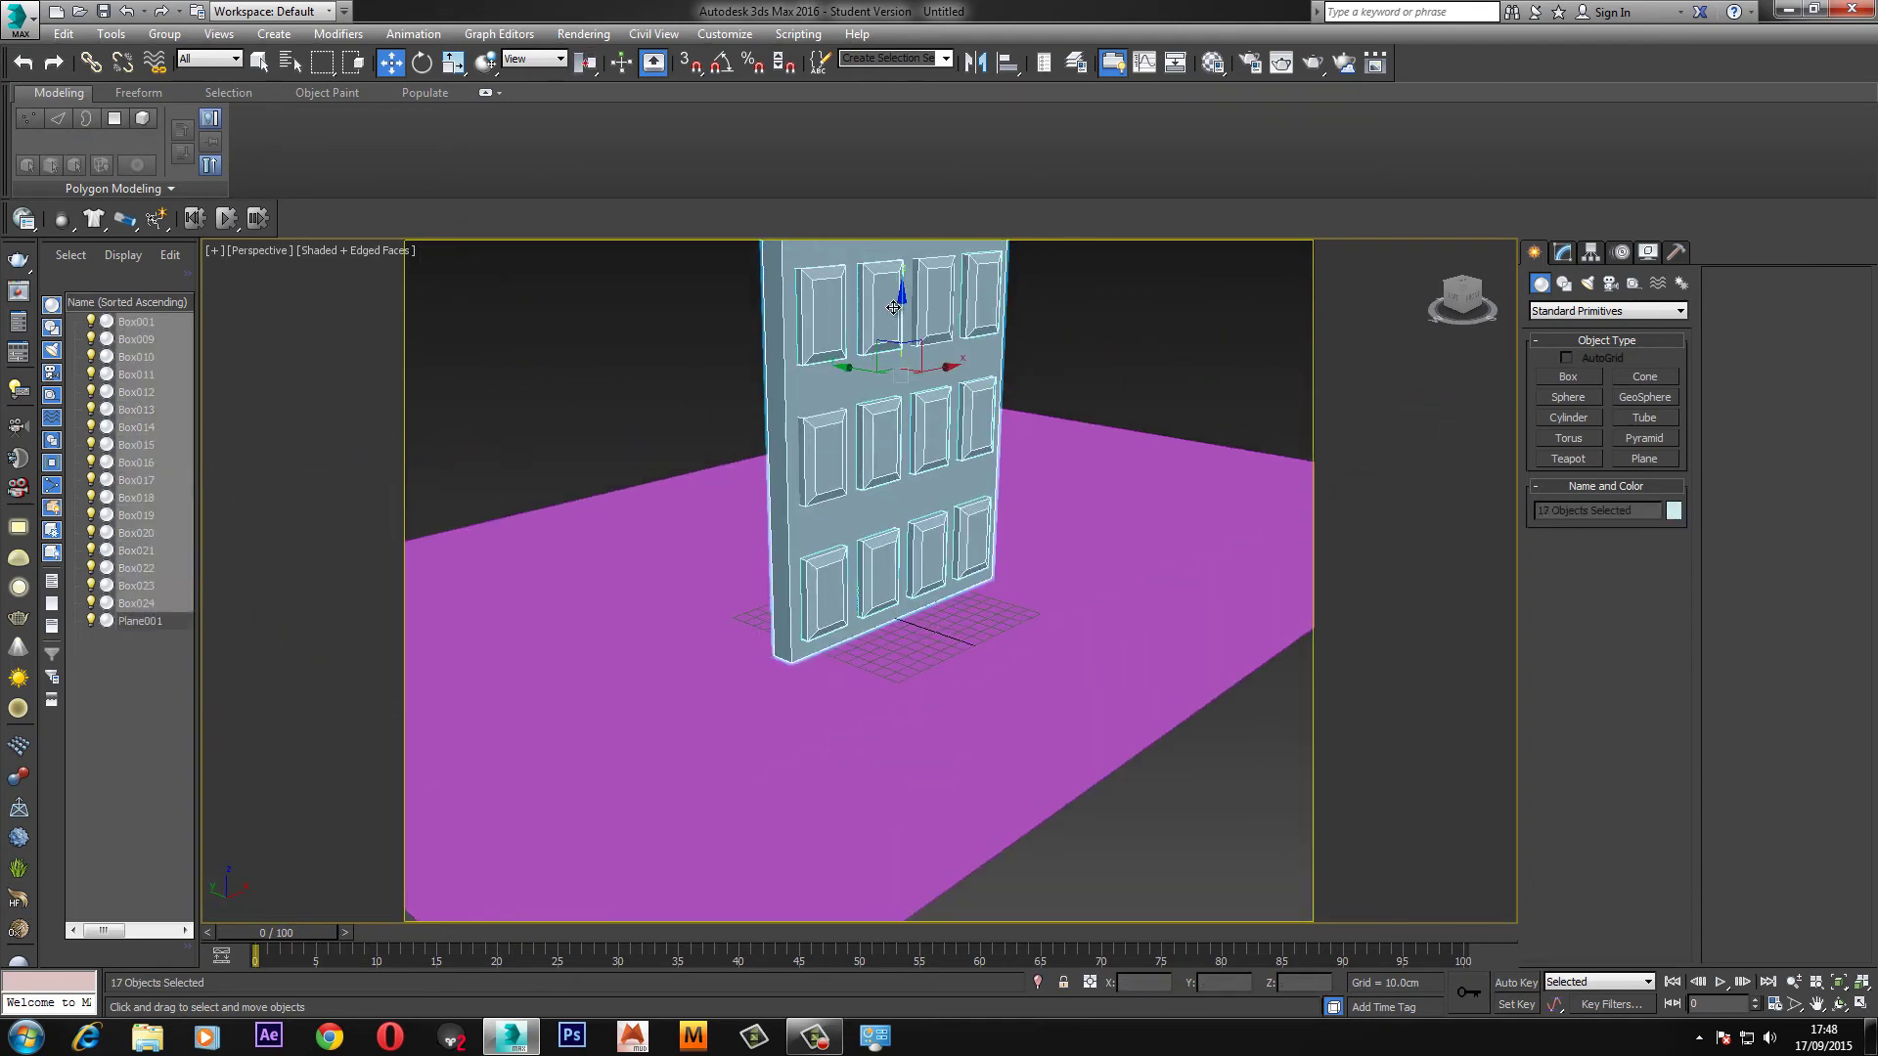
{"action": "left_click_drag", "start_coordinate": [901, 310], "coordinate": [902, 323]}
{"action": "middle_click_drag", "start_coordinate": [904, 562], "coordinate": [897, 411]}
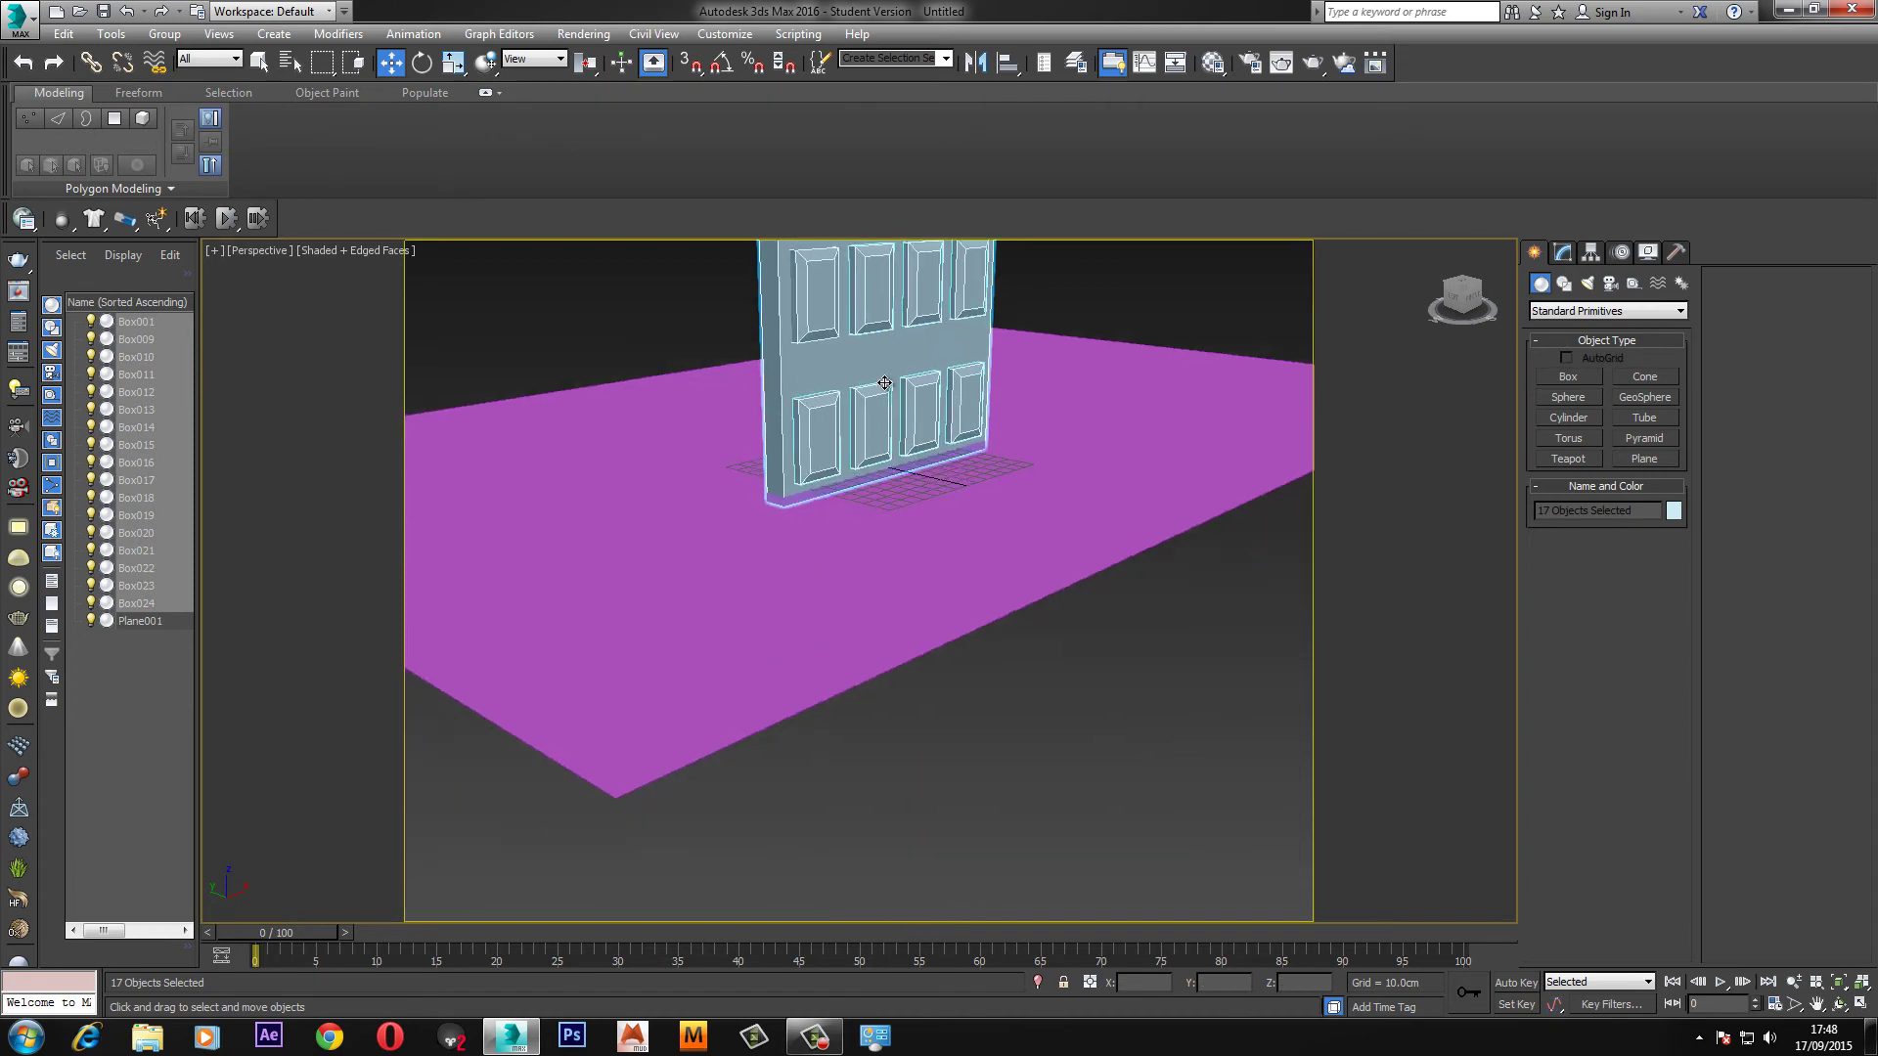
Start a test render of the door's base against the floor plane and cancel it.
{"action": "scroll", "coordinate": [896, 410], "scroll_direction": "up", "scroll_amount": 8}
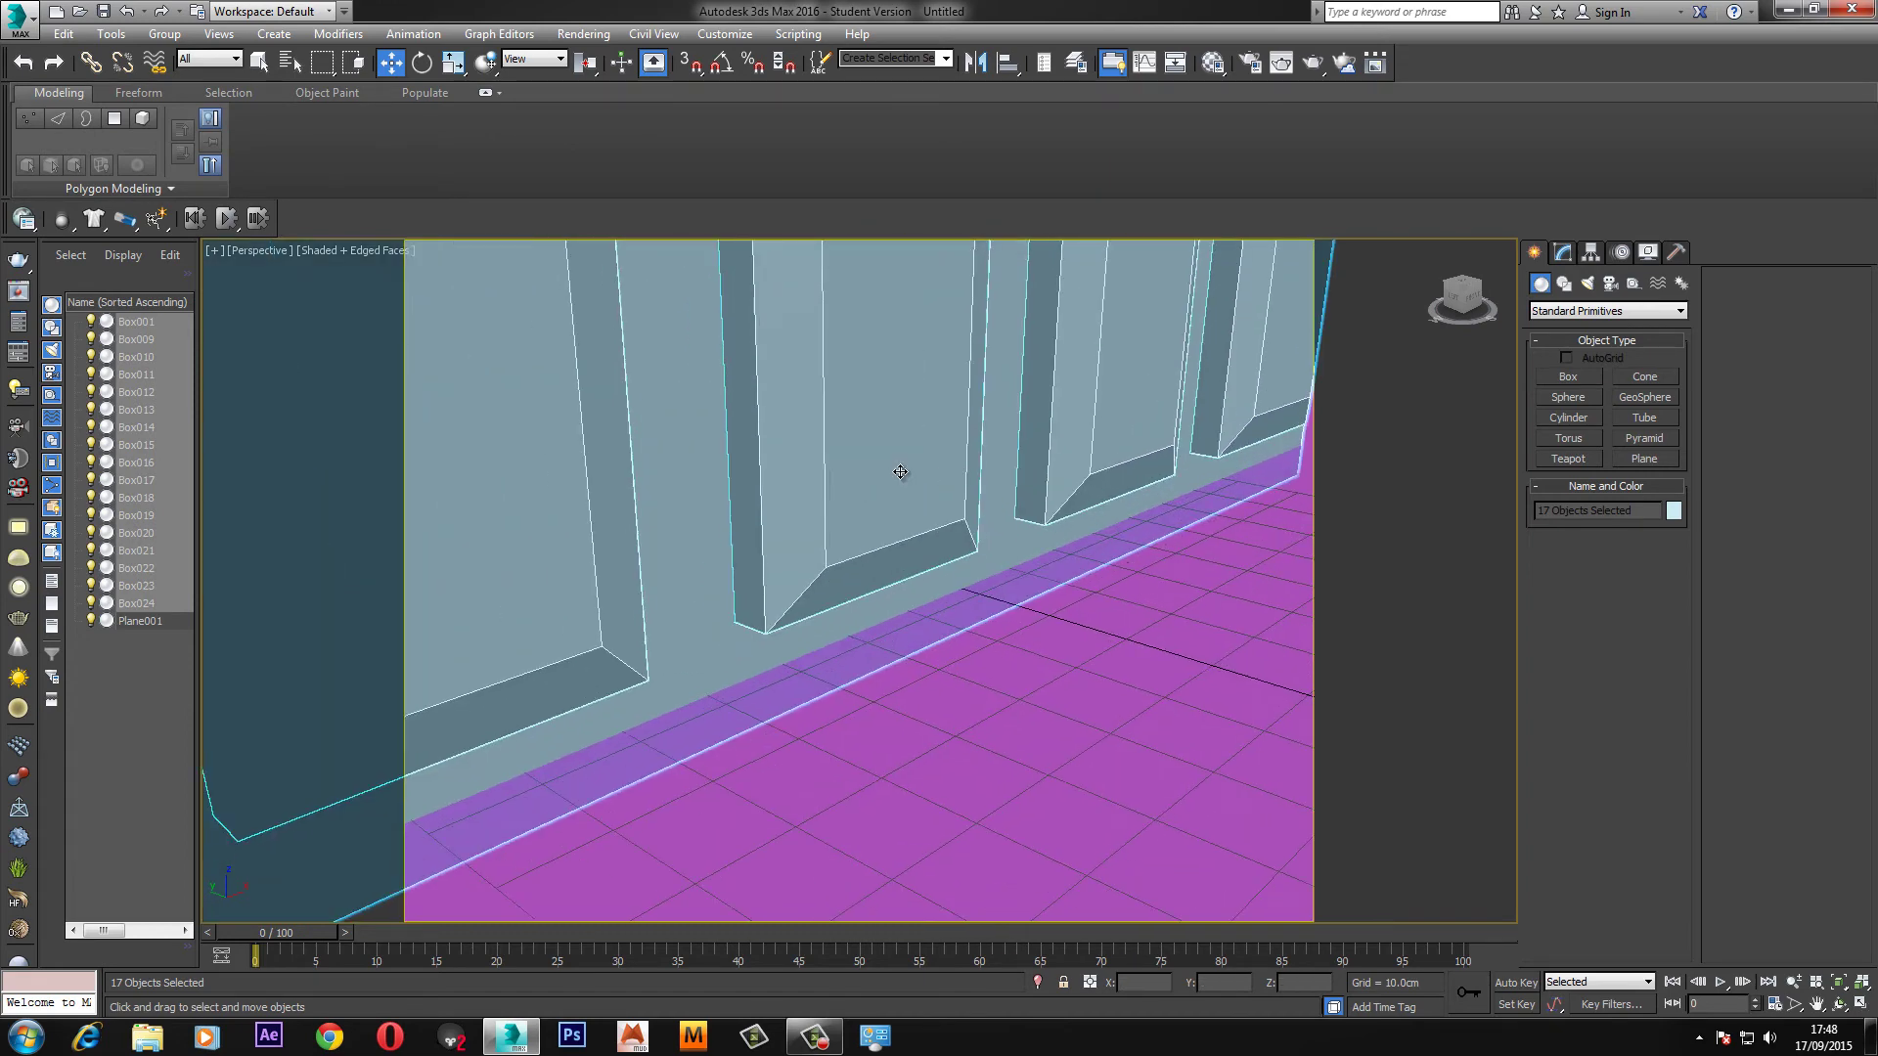
{"action": "key", "text": "shift+q"}
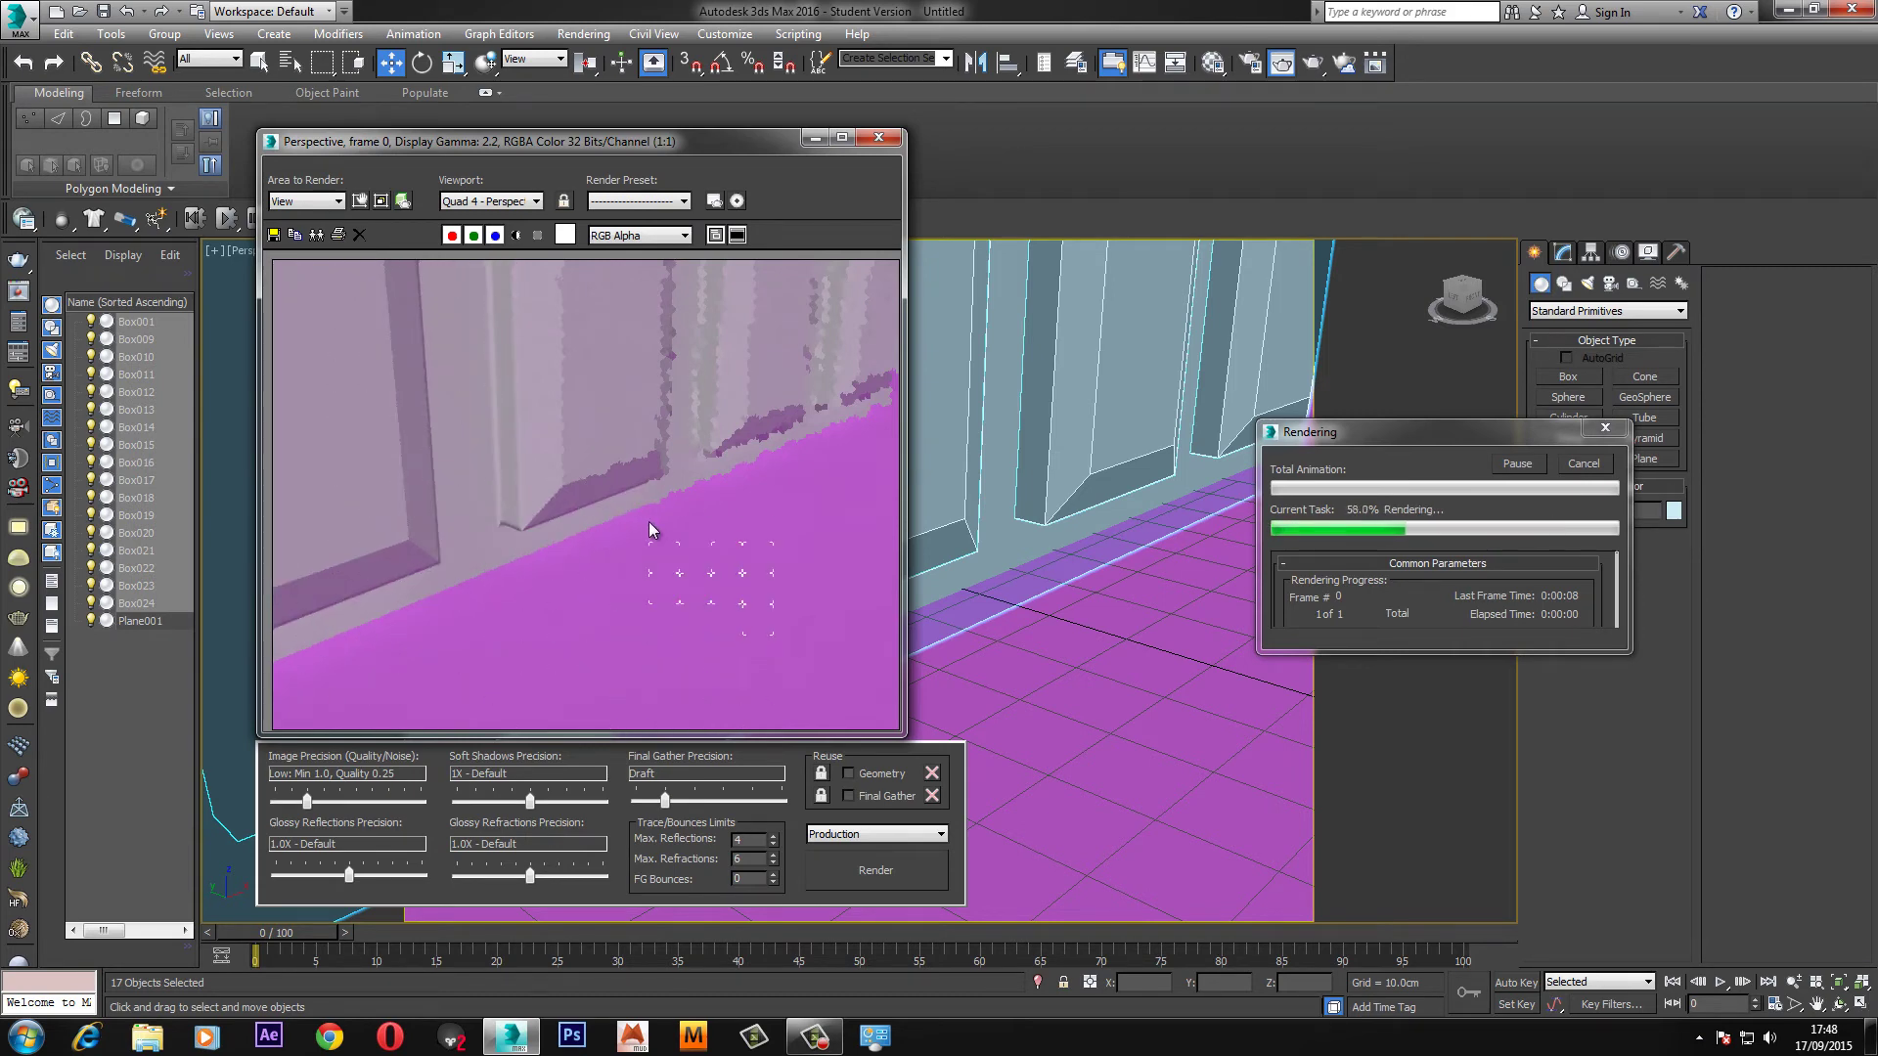
{"action": "left_click", "coordinate": [879, 137]}
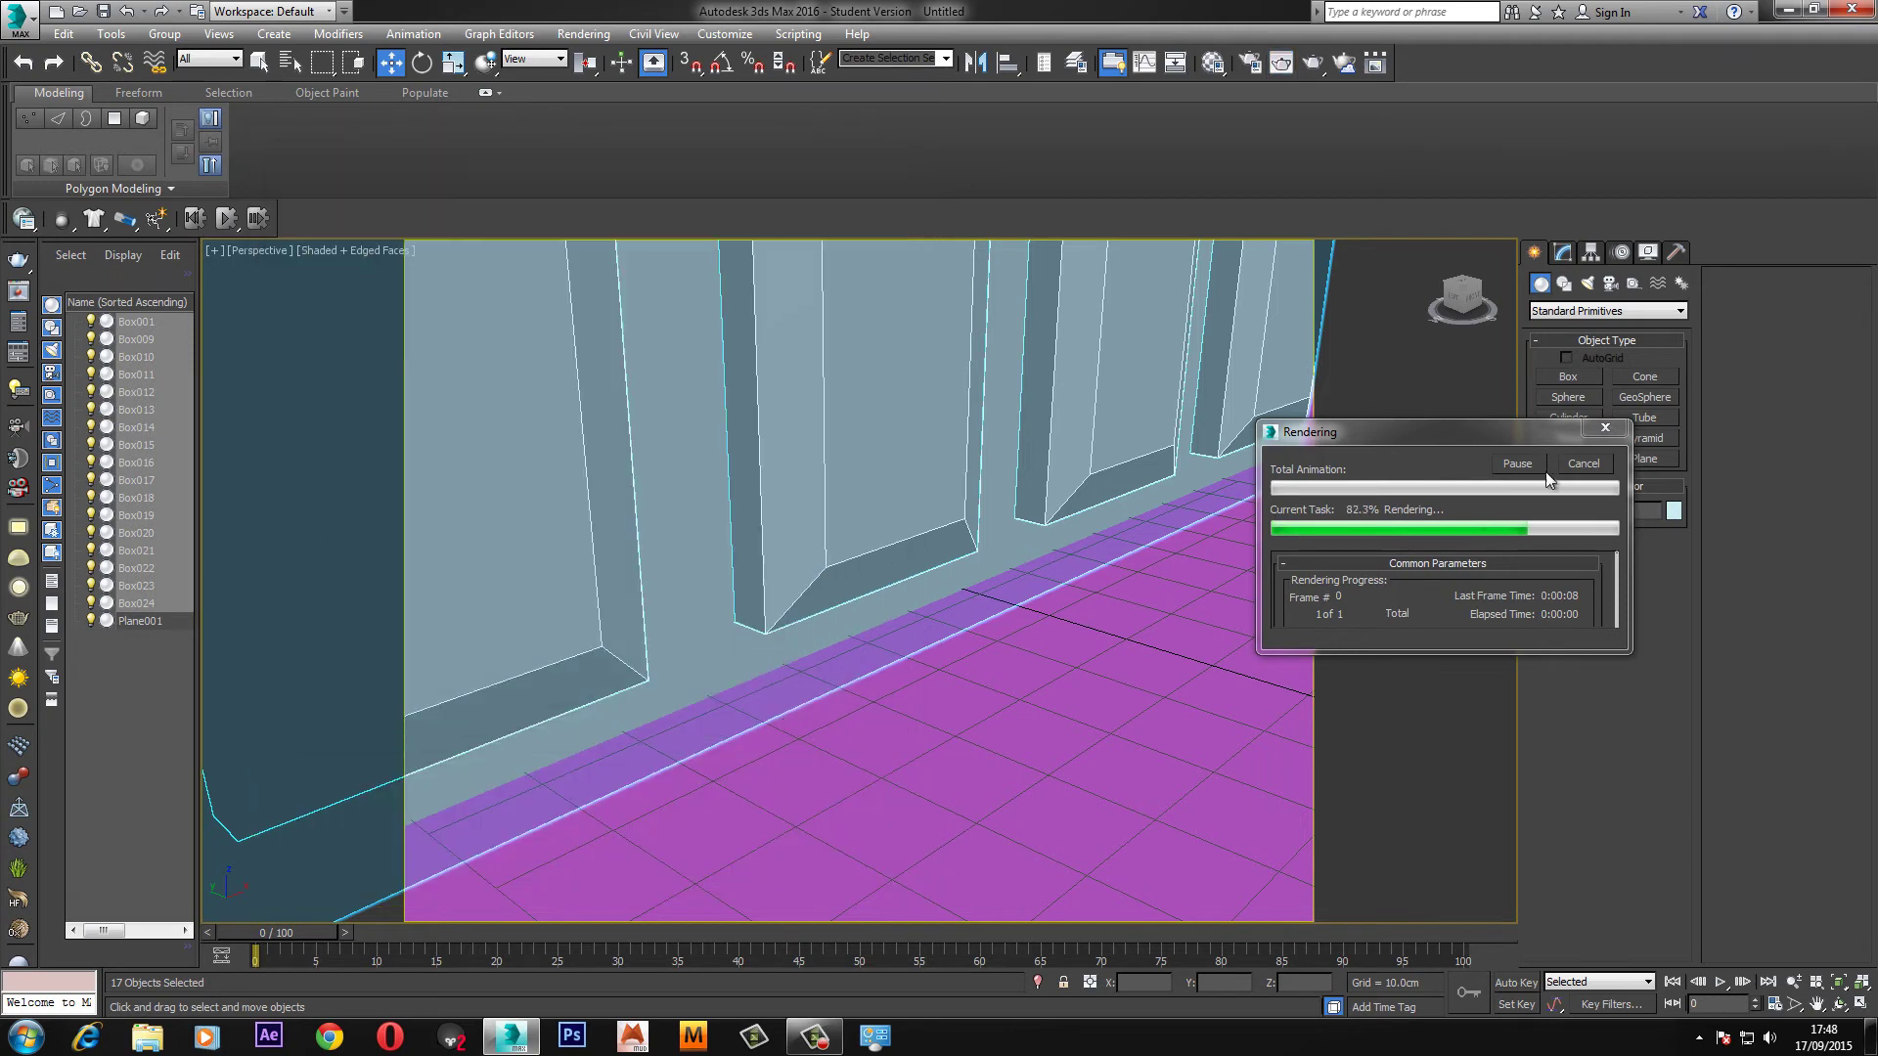
{"action": "left_click", "coordinate": [1568, 463]}
Deselect the door and assign the 01 - Default Arch & Design material to the floor plane.
{"action": "scroll", "coordinate": [1203, 469], "scroll_direction": "down", "scroll_amount": 3}
{"action": "middle_click_drag", "start_coordinate": [1033, 569], "coordinate": [876, 735]}
{"action": "left_click", "coordinate": [1189, 329]}
{"action": "key", "text": "m"}
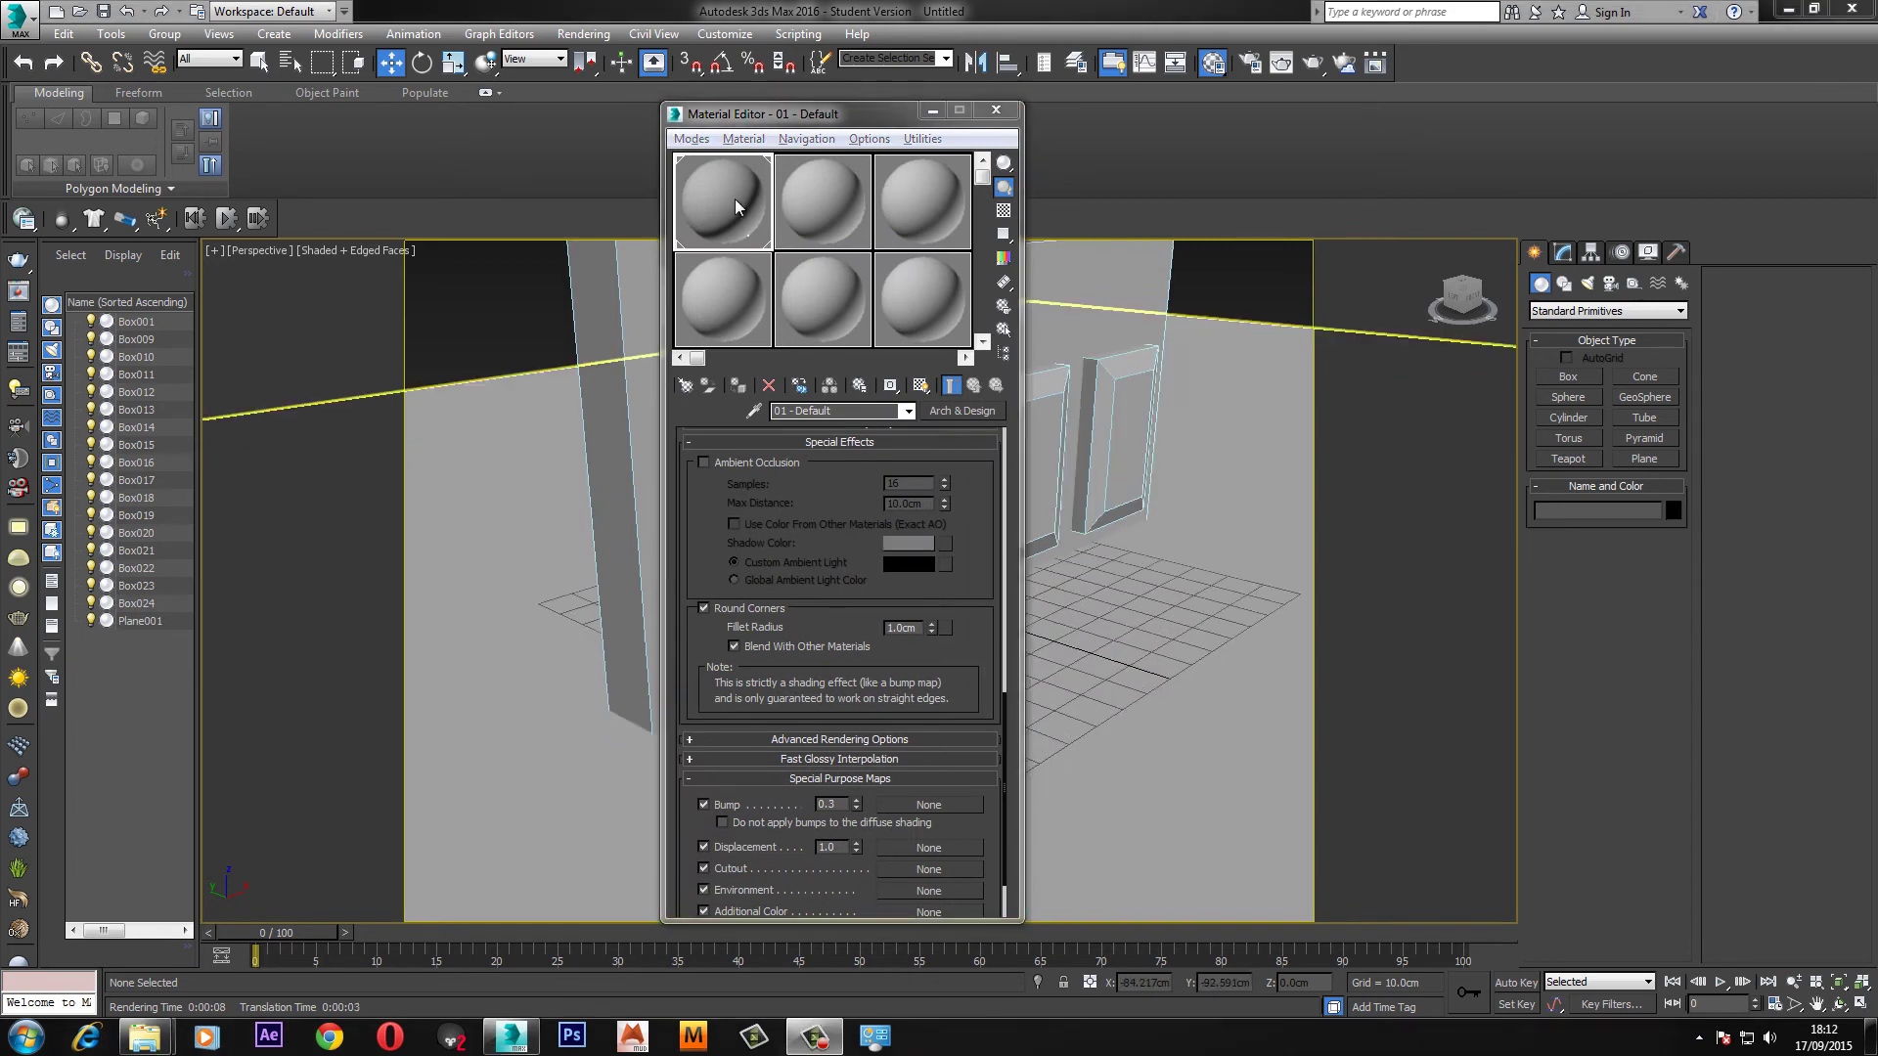
{"action": "left_click_drag", "start_coordinate": [735, 198], "coordinate": [1222, 552]}
Render a close view of where the door's lower panels meet the floor sharing the same material.
{"action": "scroll", "coordinate": [1213, 558], "scroll_direction": "up", "scroll_amount": 5}
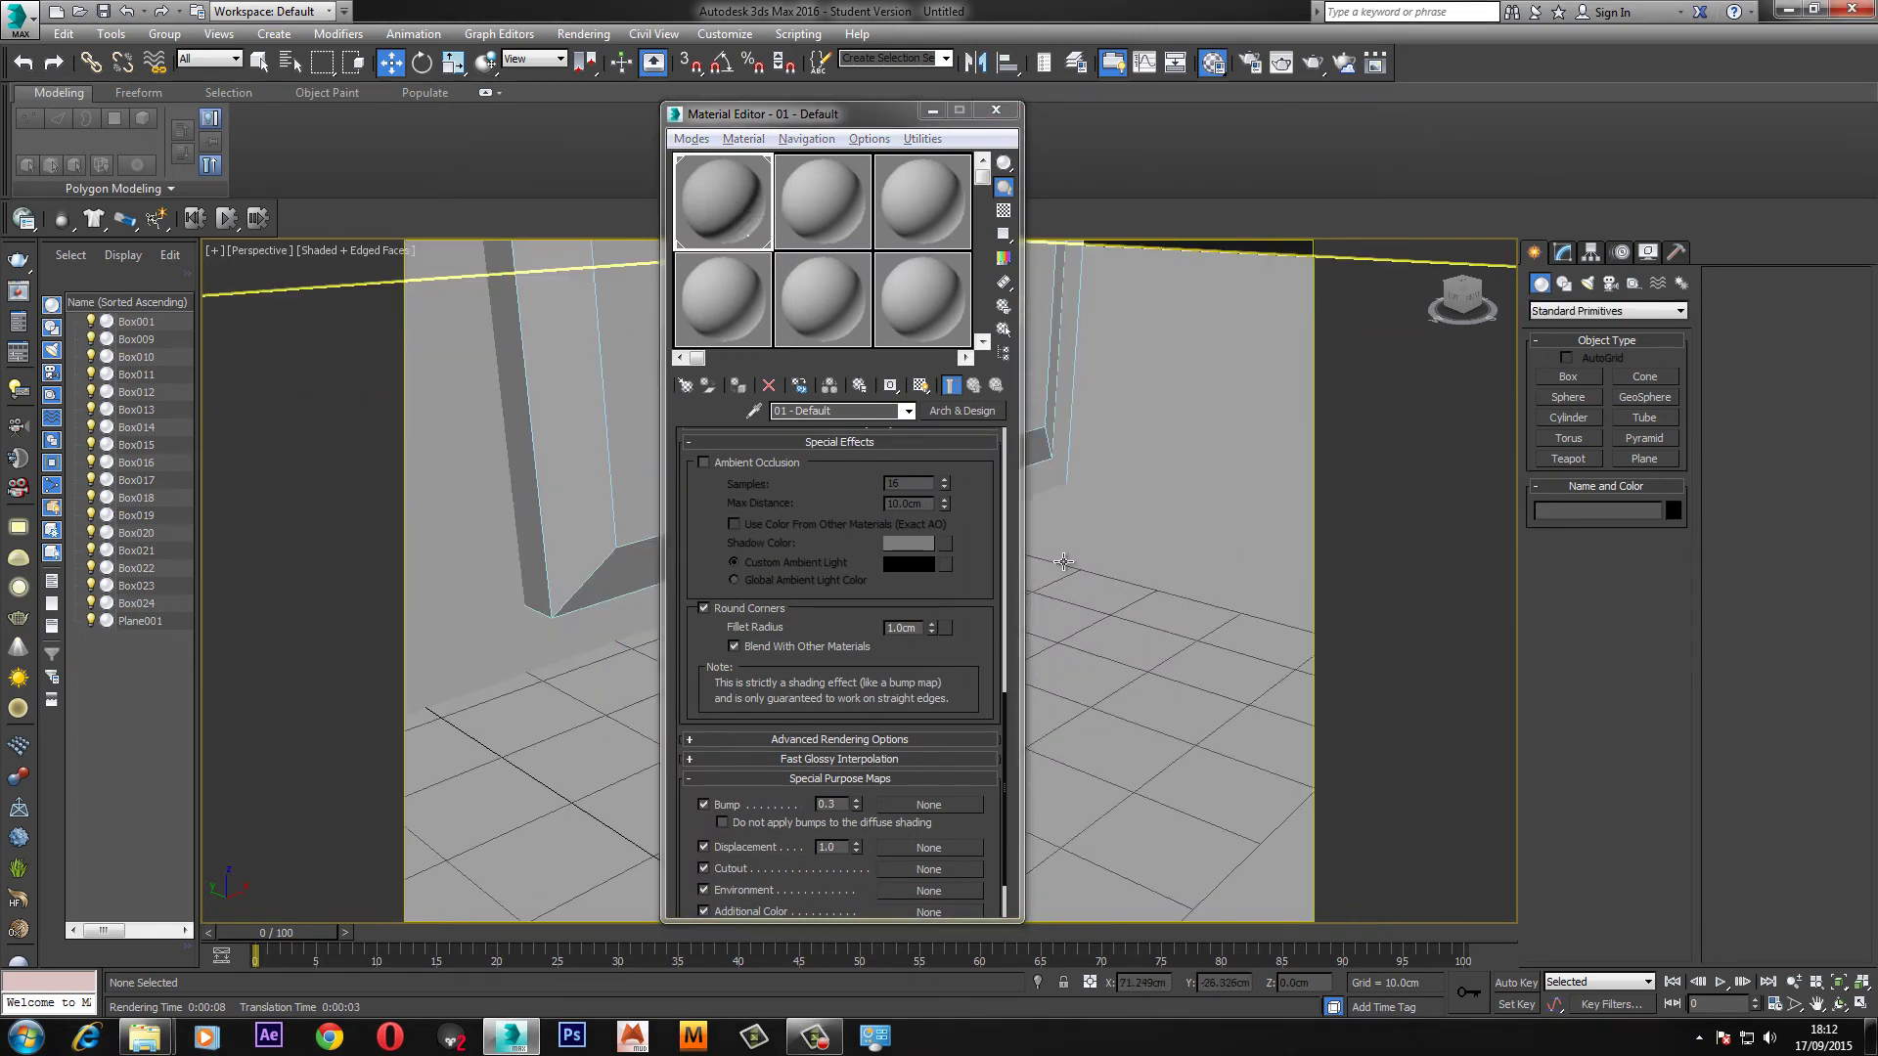
{"action": "key", "text": "shift+q"}
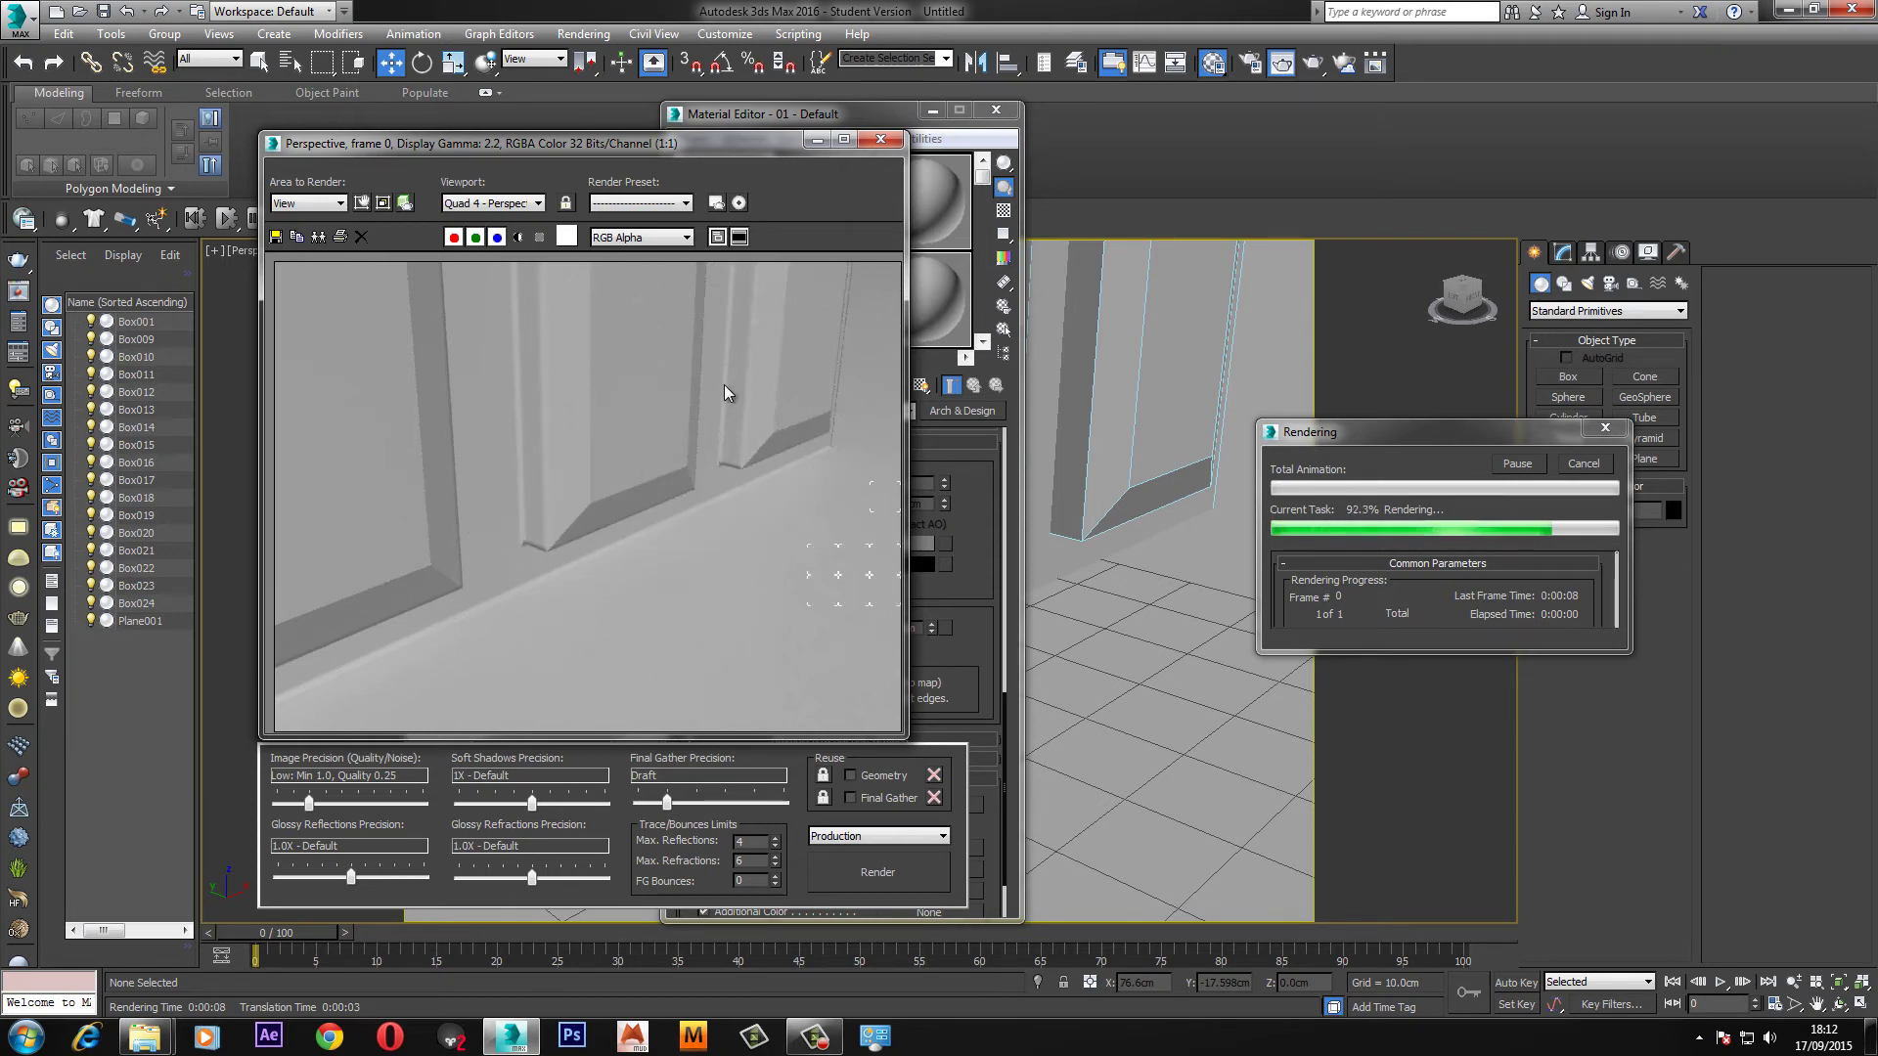
{"action": "left_click", "coordinate": [882, 141]}
Copy the 01 - Default material to the second sample slot and rename the copy green.
{"action": "scroll", "coordinate": [1089, 386], "scroll_direction": "down", "scroll_amount": 5}
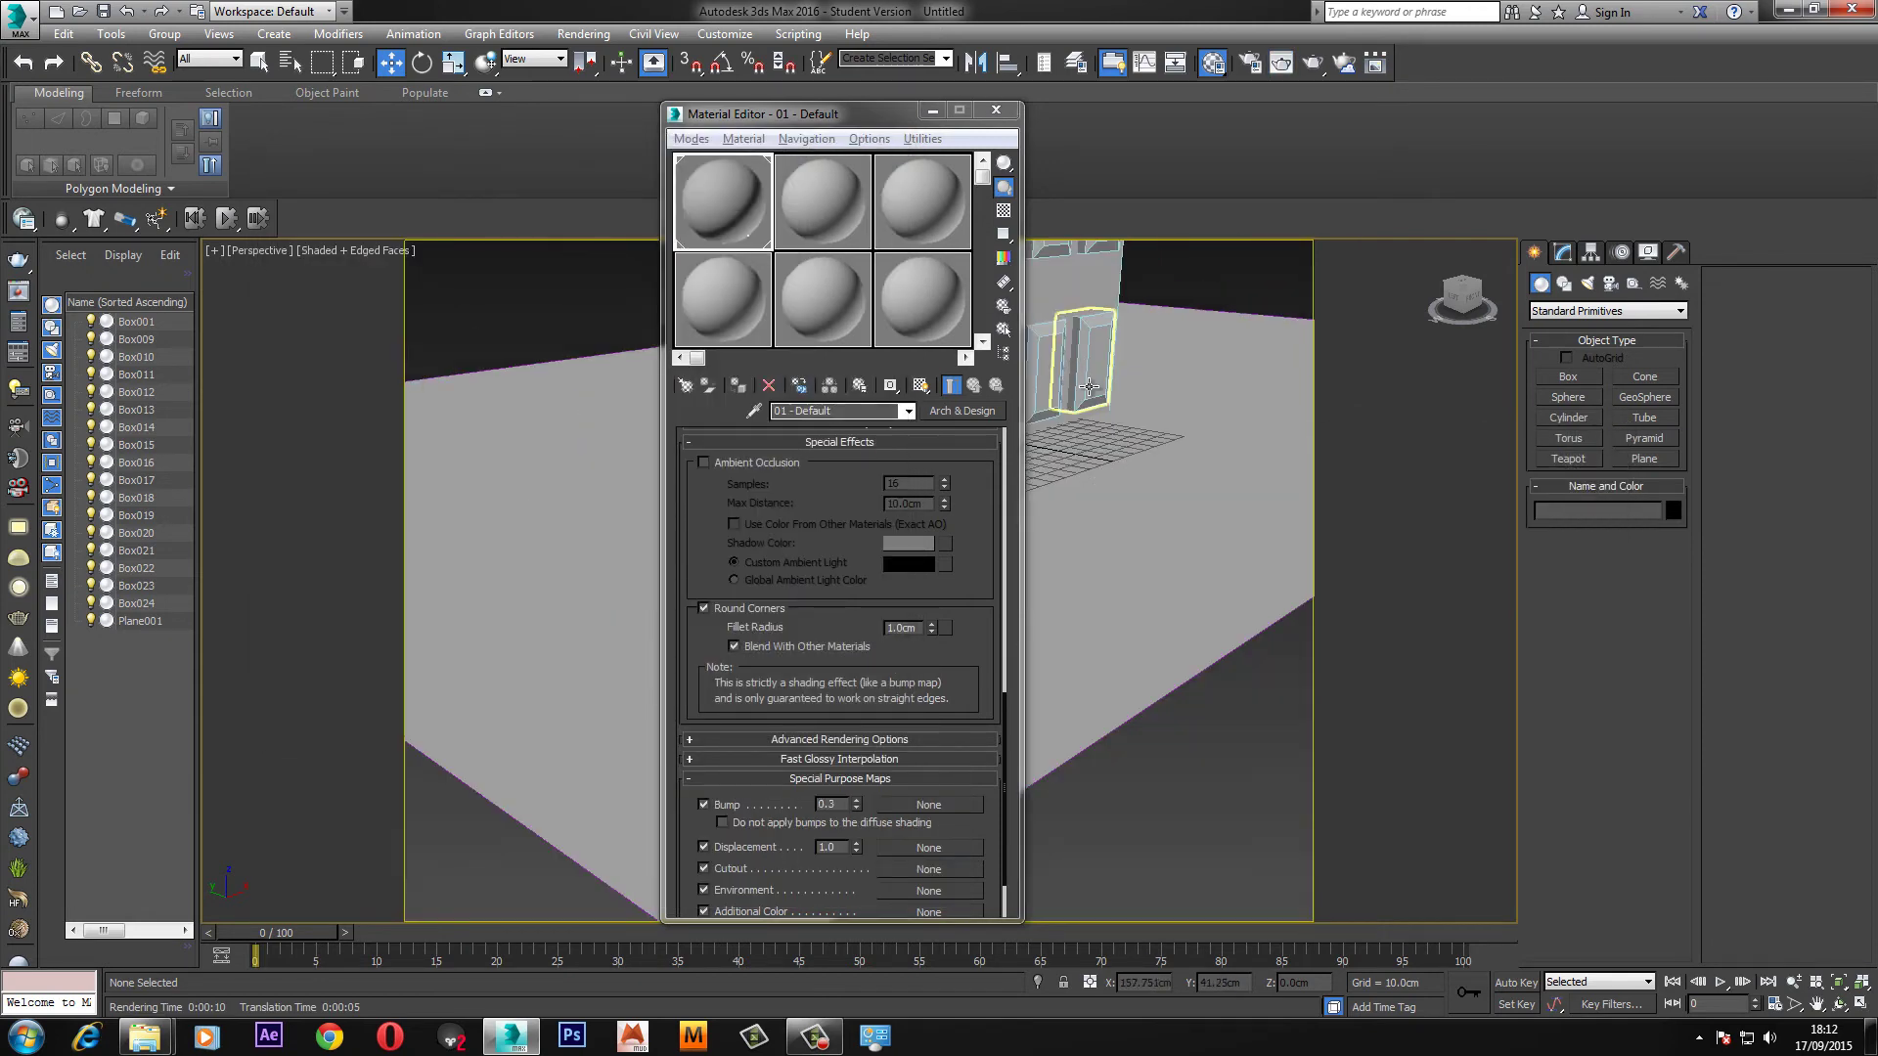
{"action": "scroll", "coordinate": [1088, 386], "scroll_direction": "up", "scroll_amount": 4}
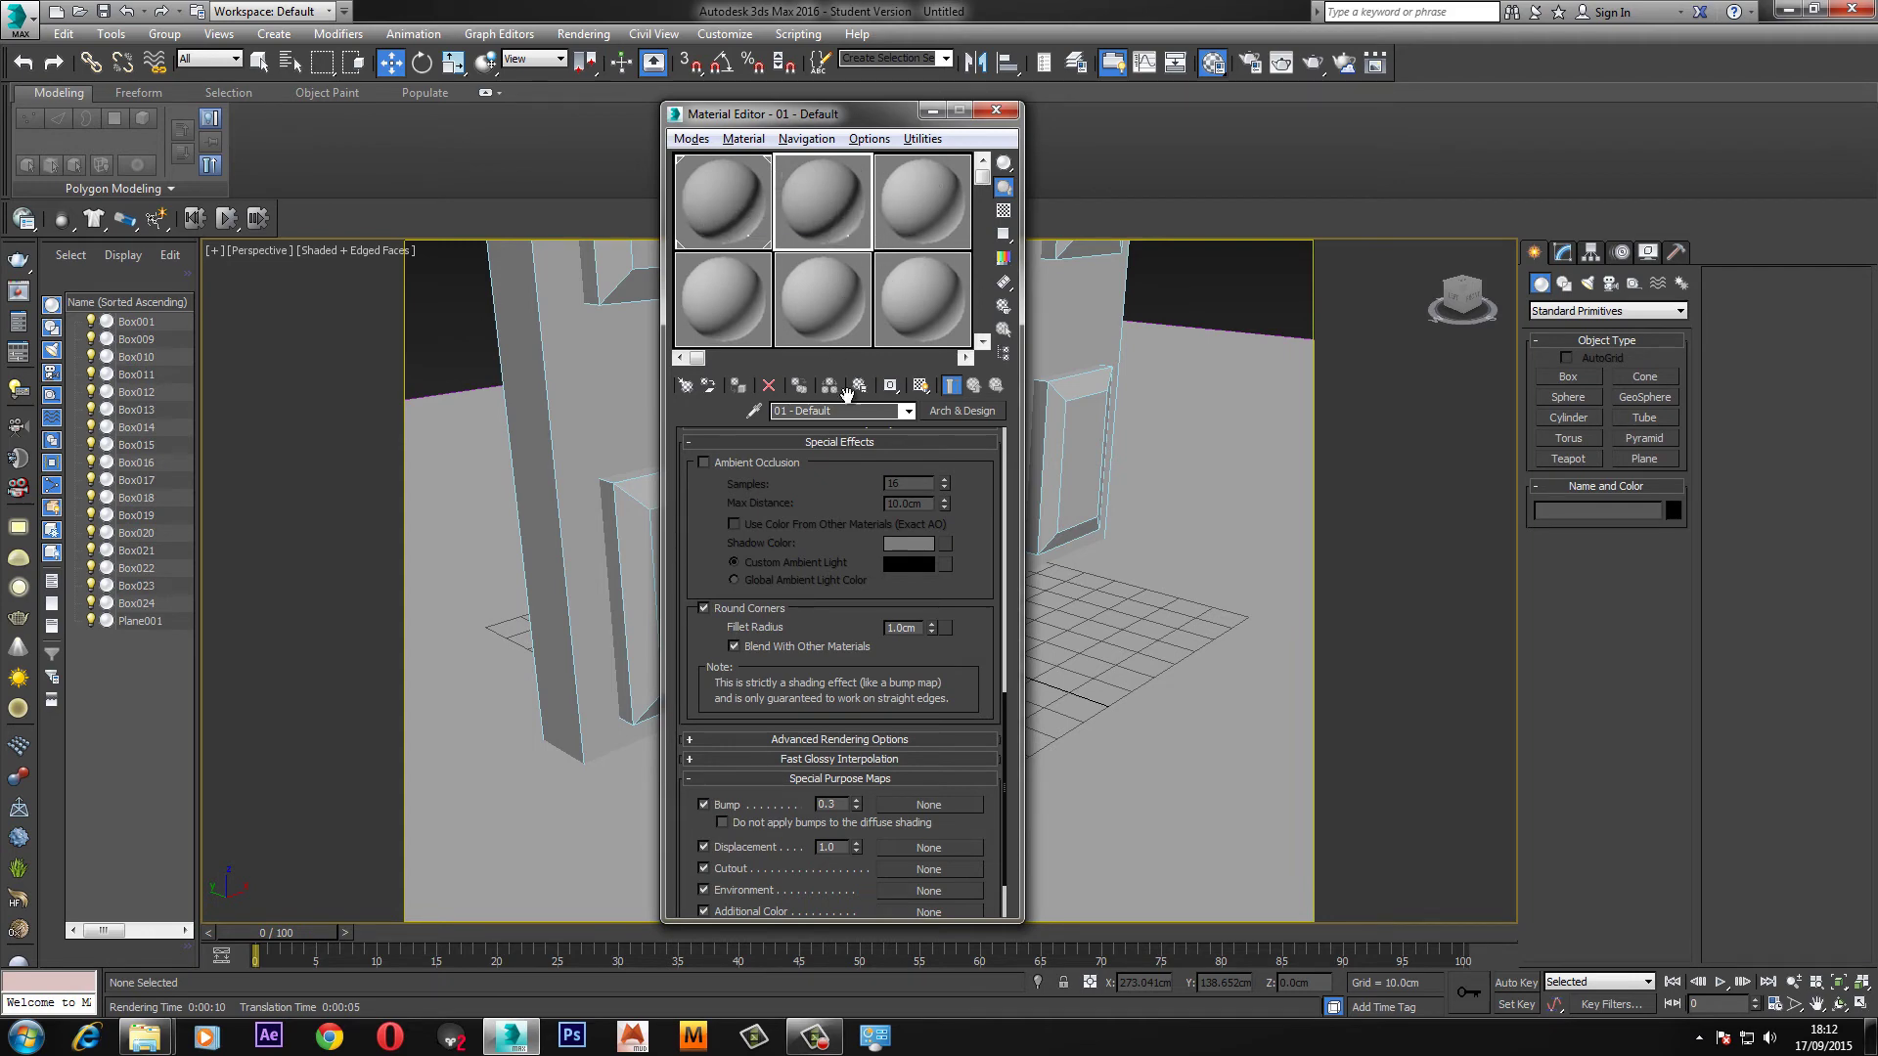
{"action": "left_click", "coordinate": [782, 411]}
{"action": "type", "text": "green"}
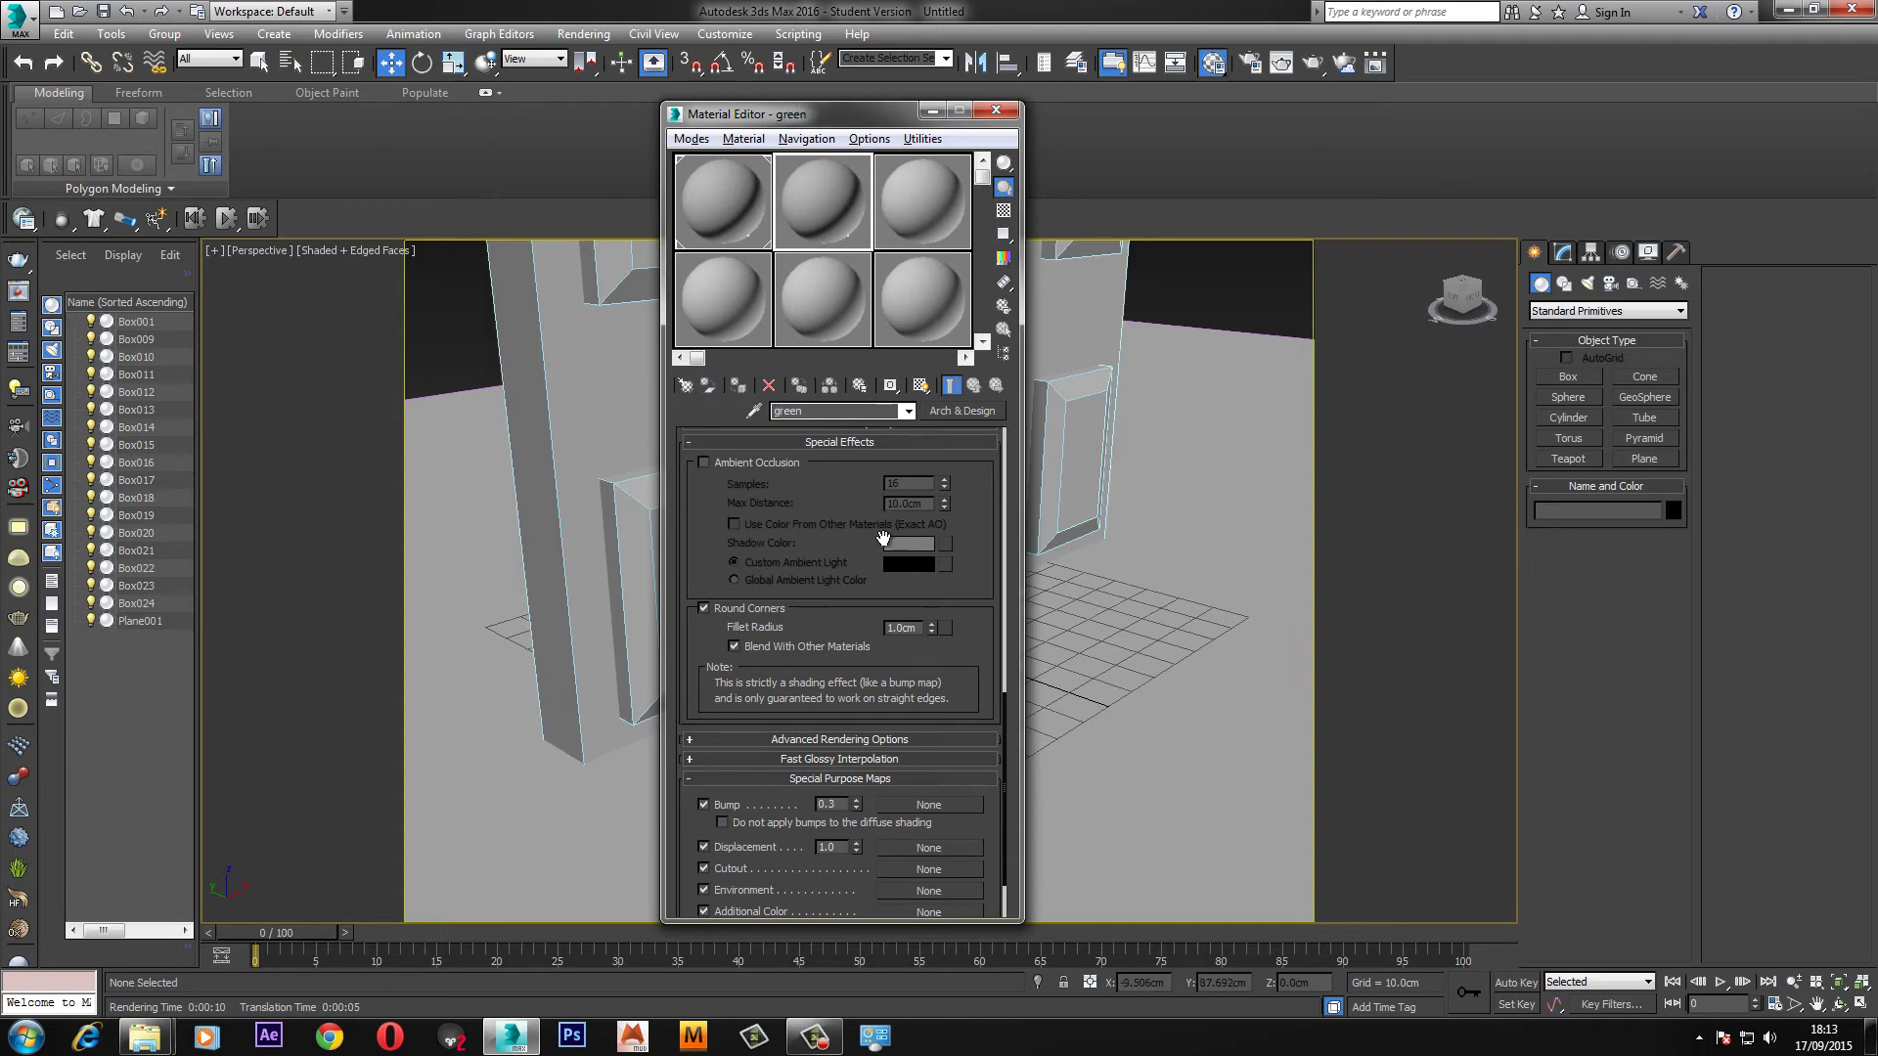
Give the green material a light green diffuse color and assign it to the floor plane.
{"action": "scroll", "coordinate": [883, 537], "scroll_direction": "up", "scroll_amount": 15}
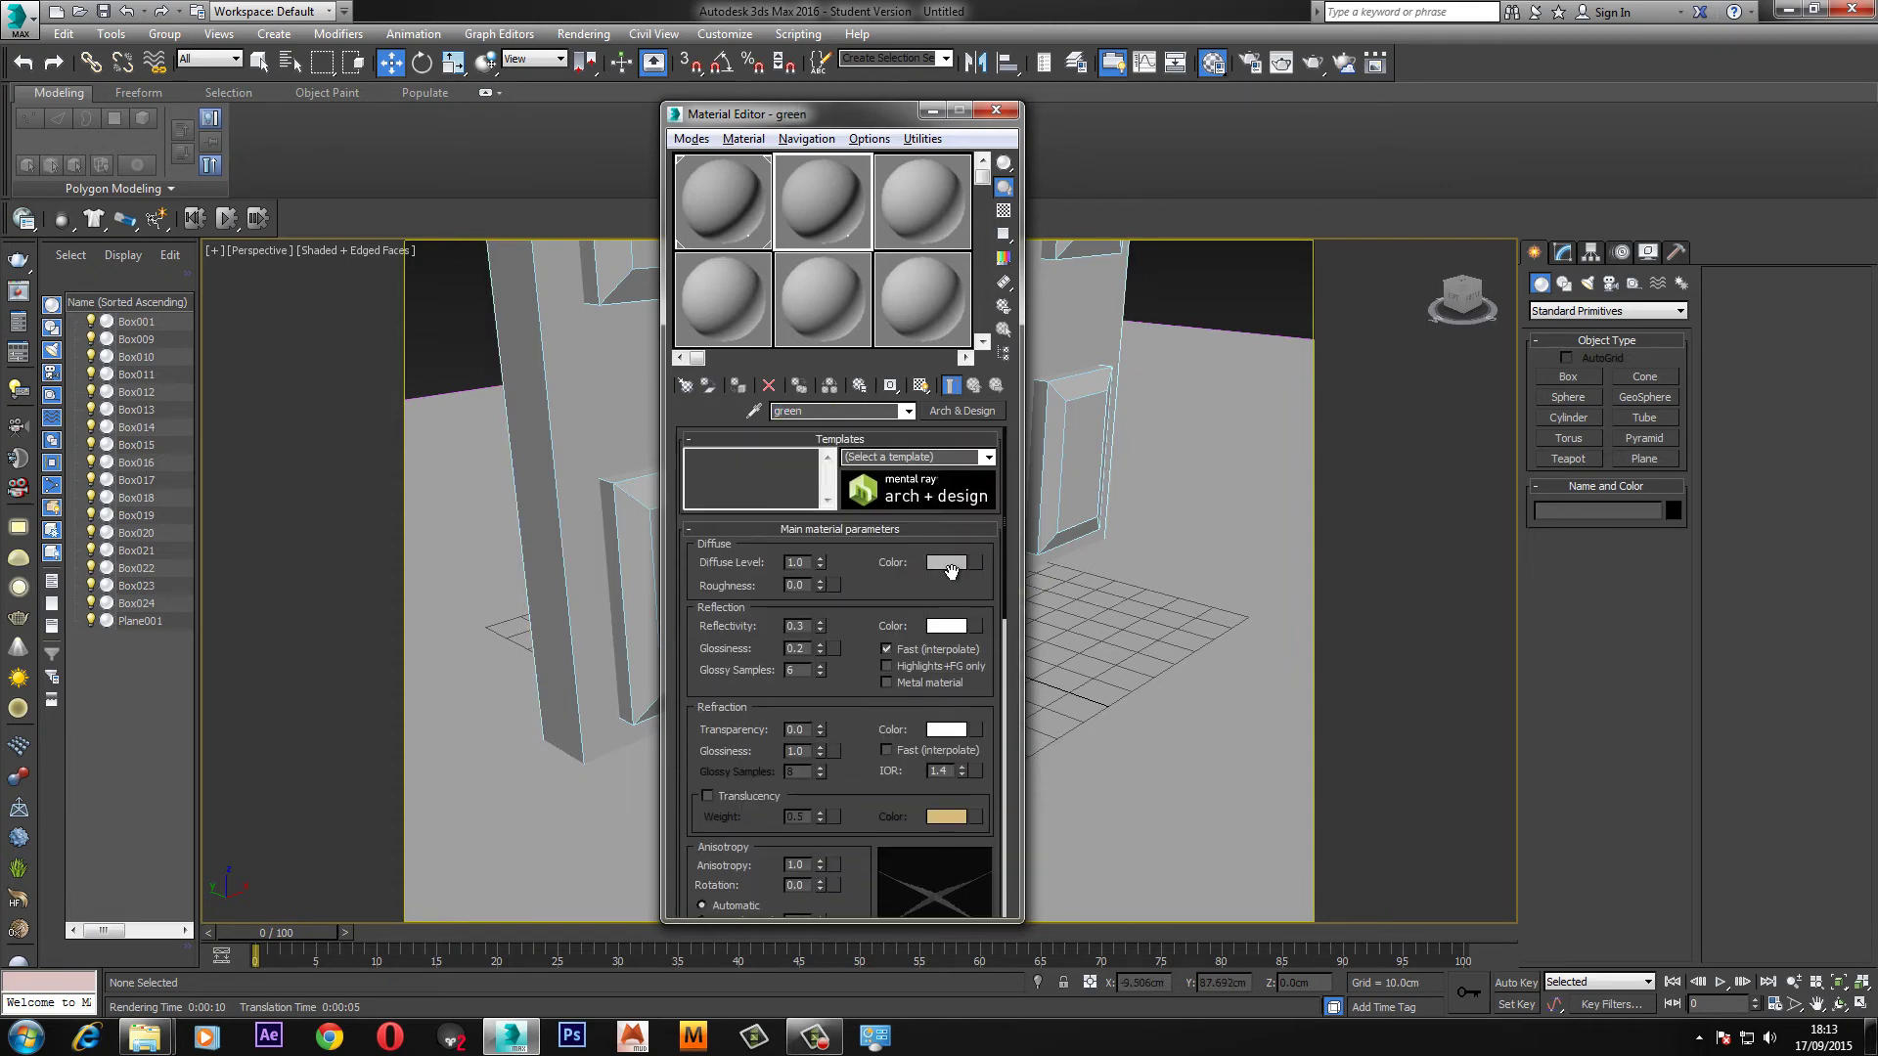
{"action": "left_click", "coordinate": [948, 566]}
{"action": "left_click_drag", "start_coordinate": [454, 188], "coordinate": [450, 144]}
{"action": "left_click", "coordinate": [737, 287]}
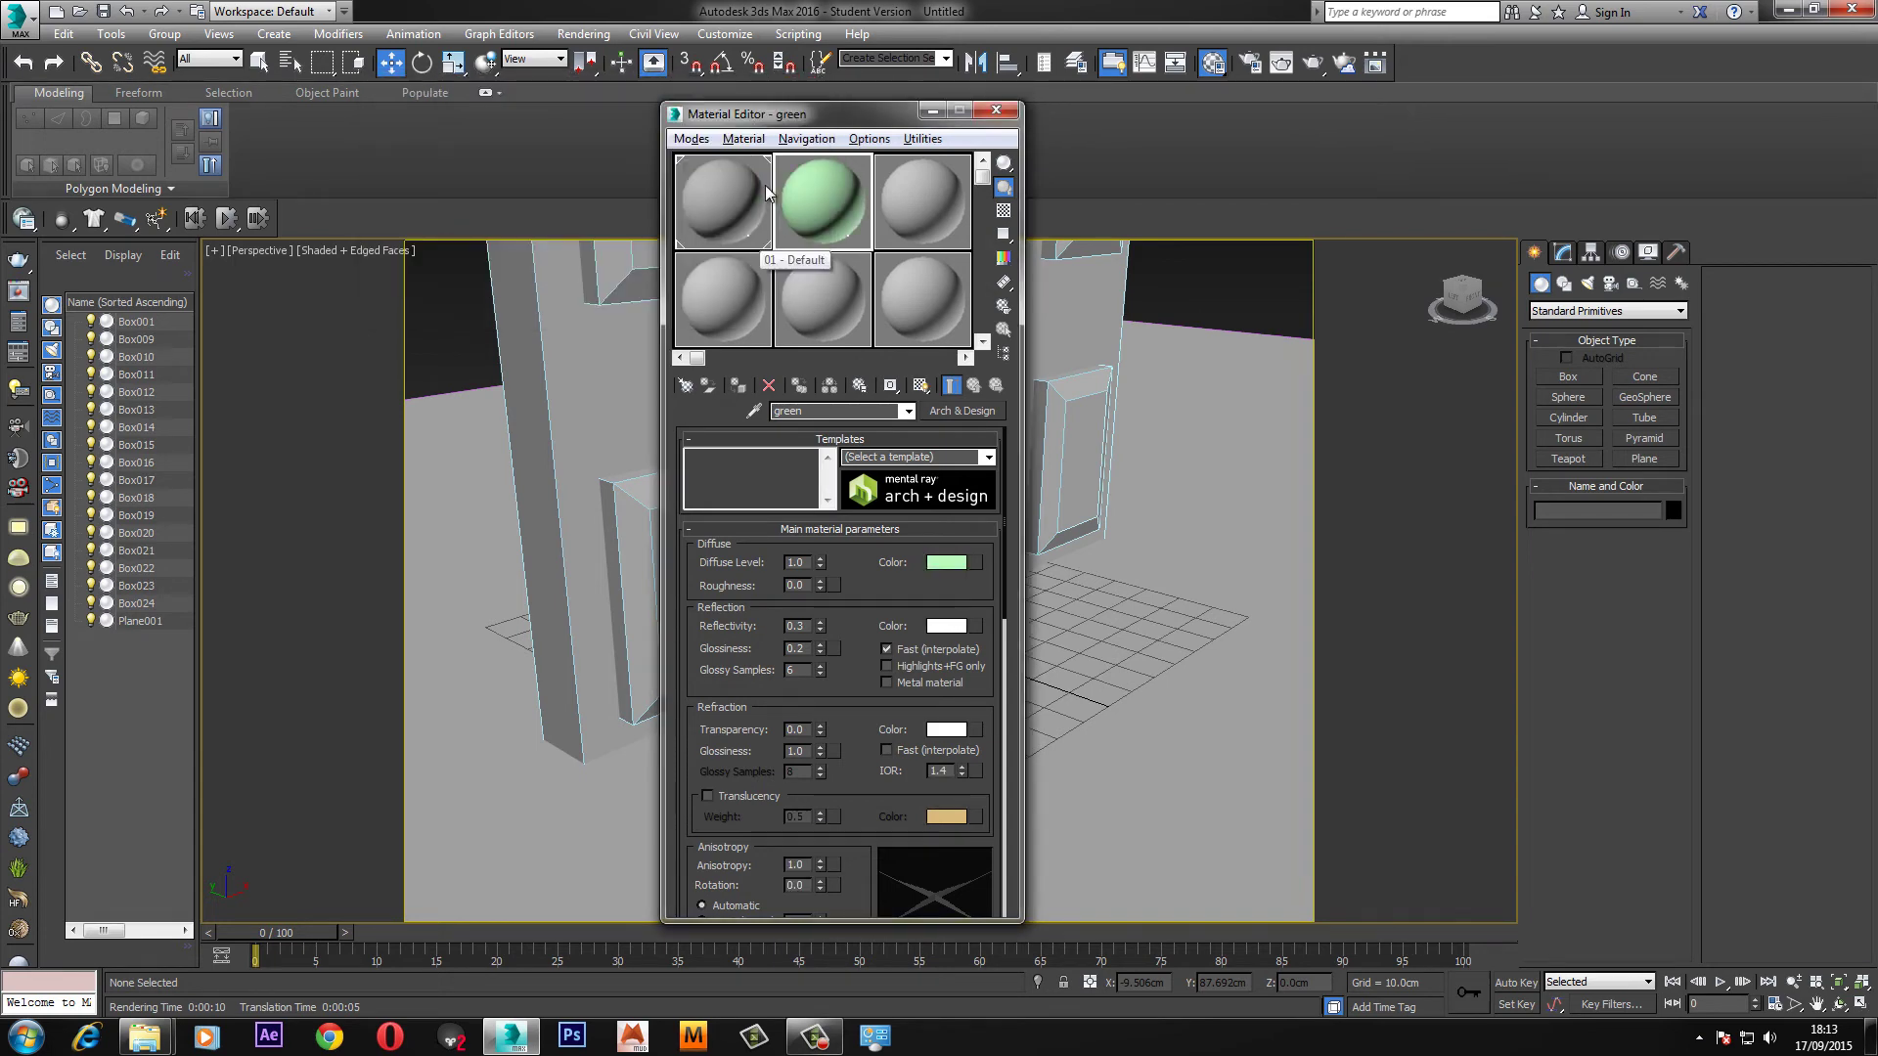
{"action": "left_click_drag", "start_coordinate": [850, 179], "coordinate": [1159, 410]}
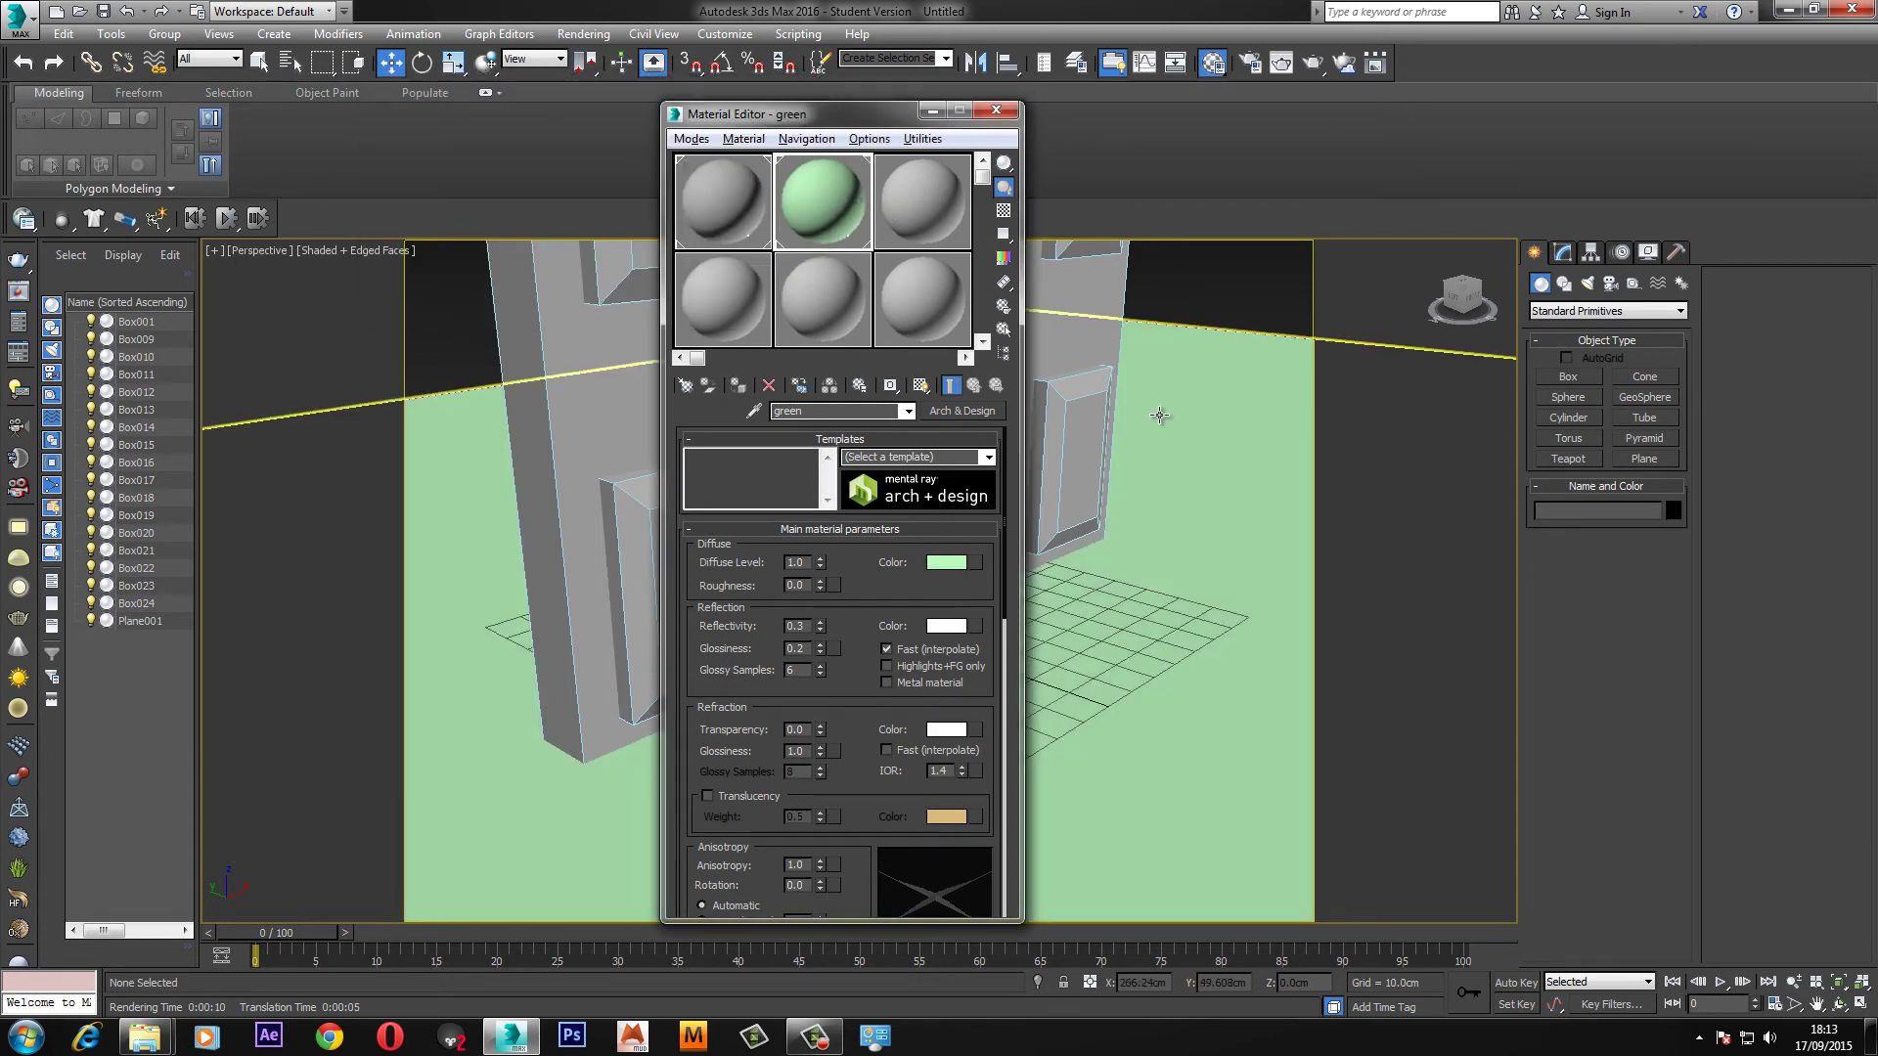
{"action": "left_click", "coordinate": [996, 109]}
Render a close view of the grey door's base against the green floor.
{"action": "scroll", "coordinate": [1065, 558], "scroll_direction": "up", "scroll_amount": 10}
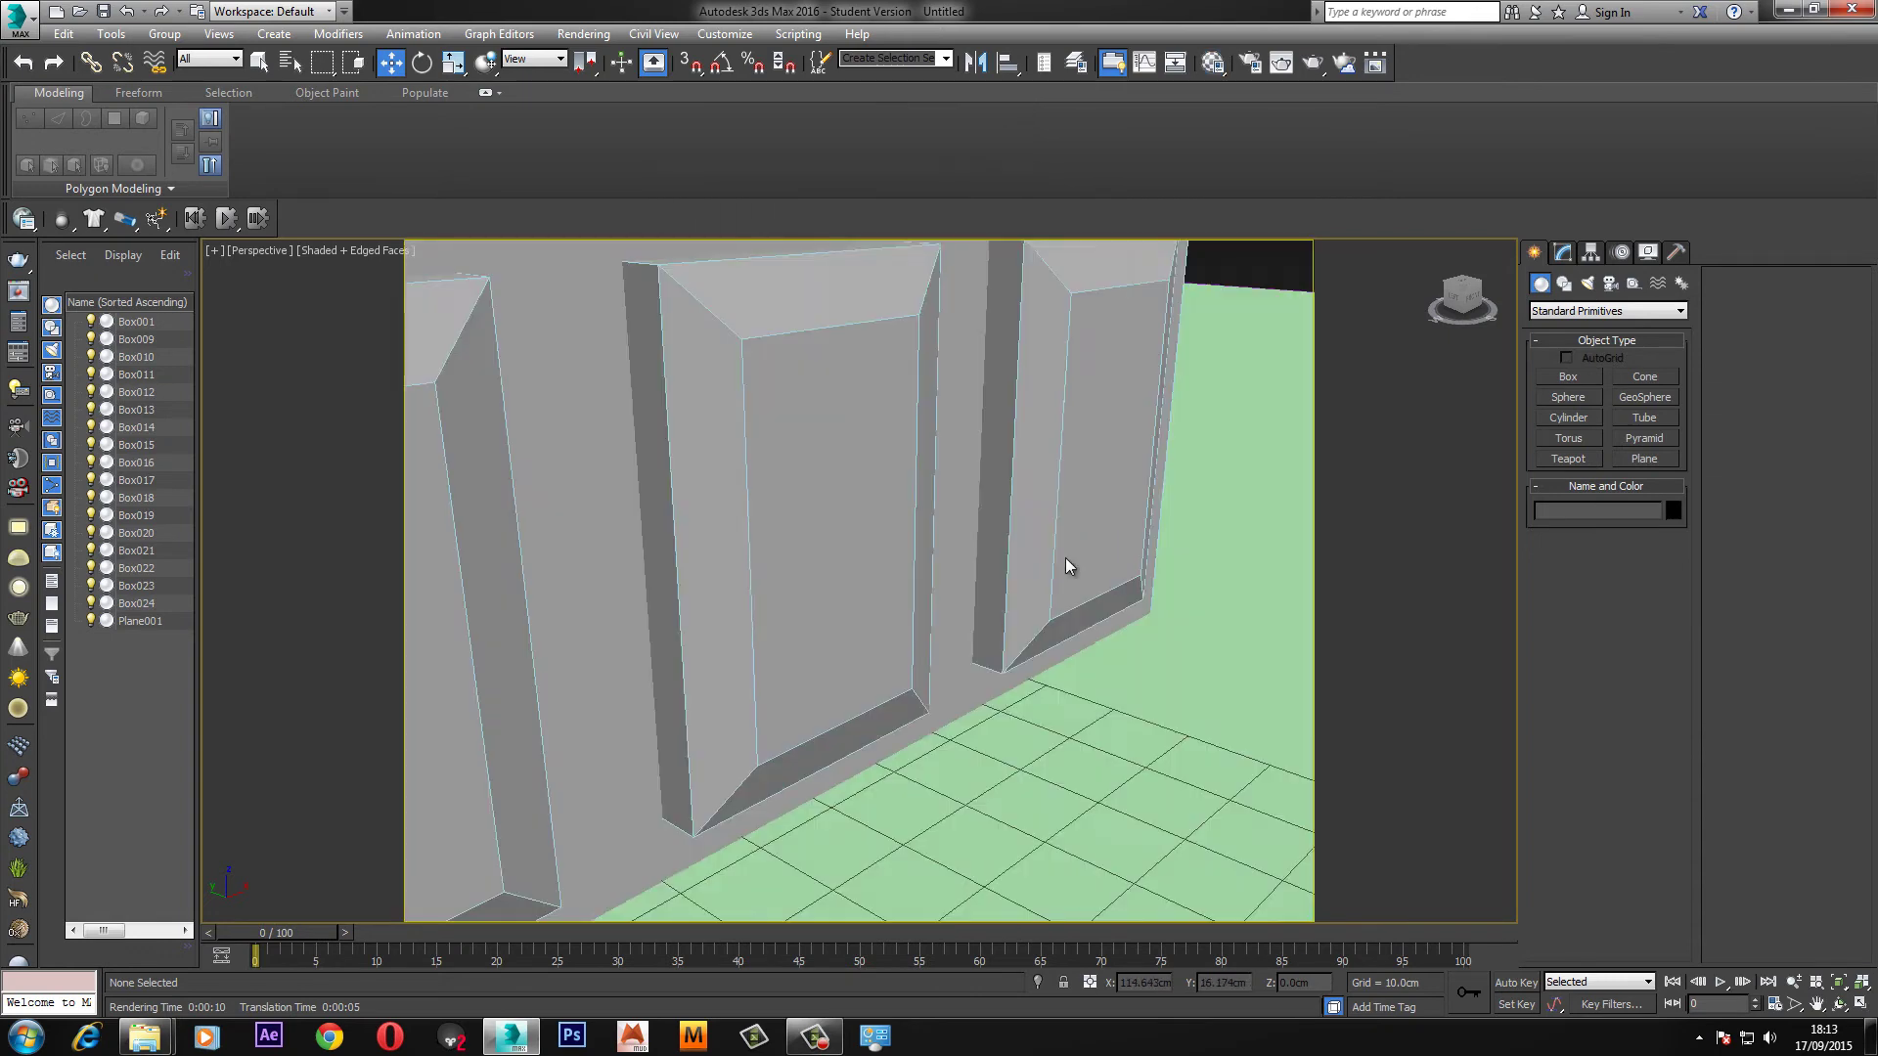
{"action": "scroll", "coordinate": [1065, 558], "scroll_direction": "down", "scroll_amount": 4}
{"action": "key", "text": "shift+q"}
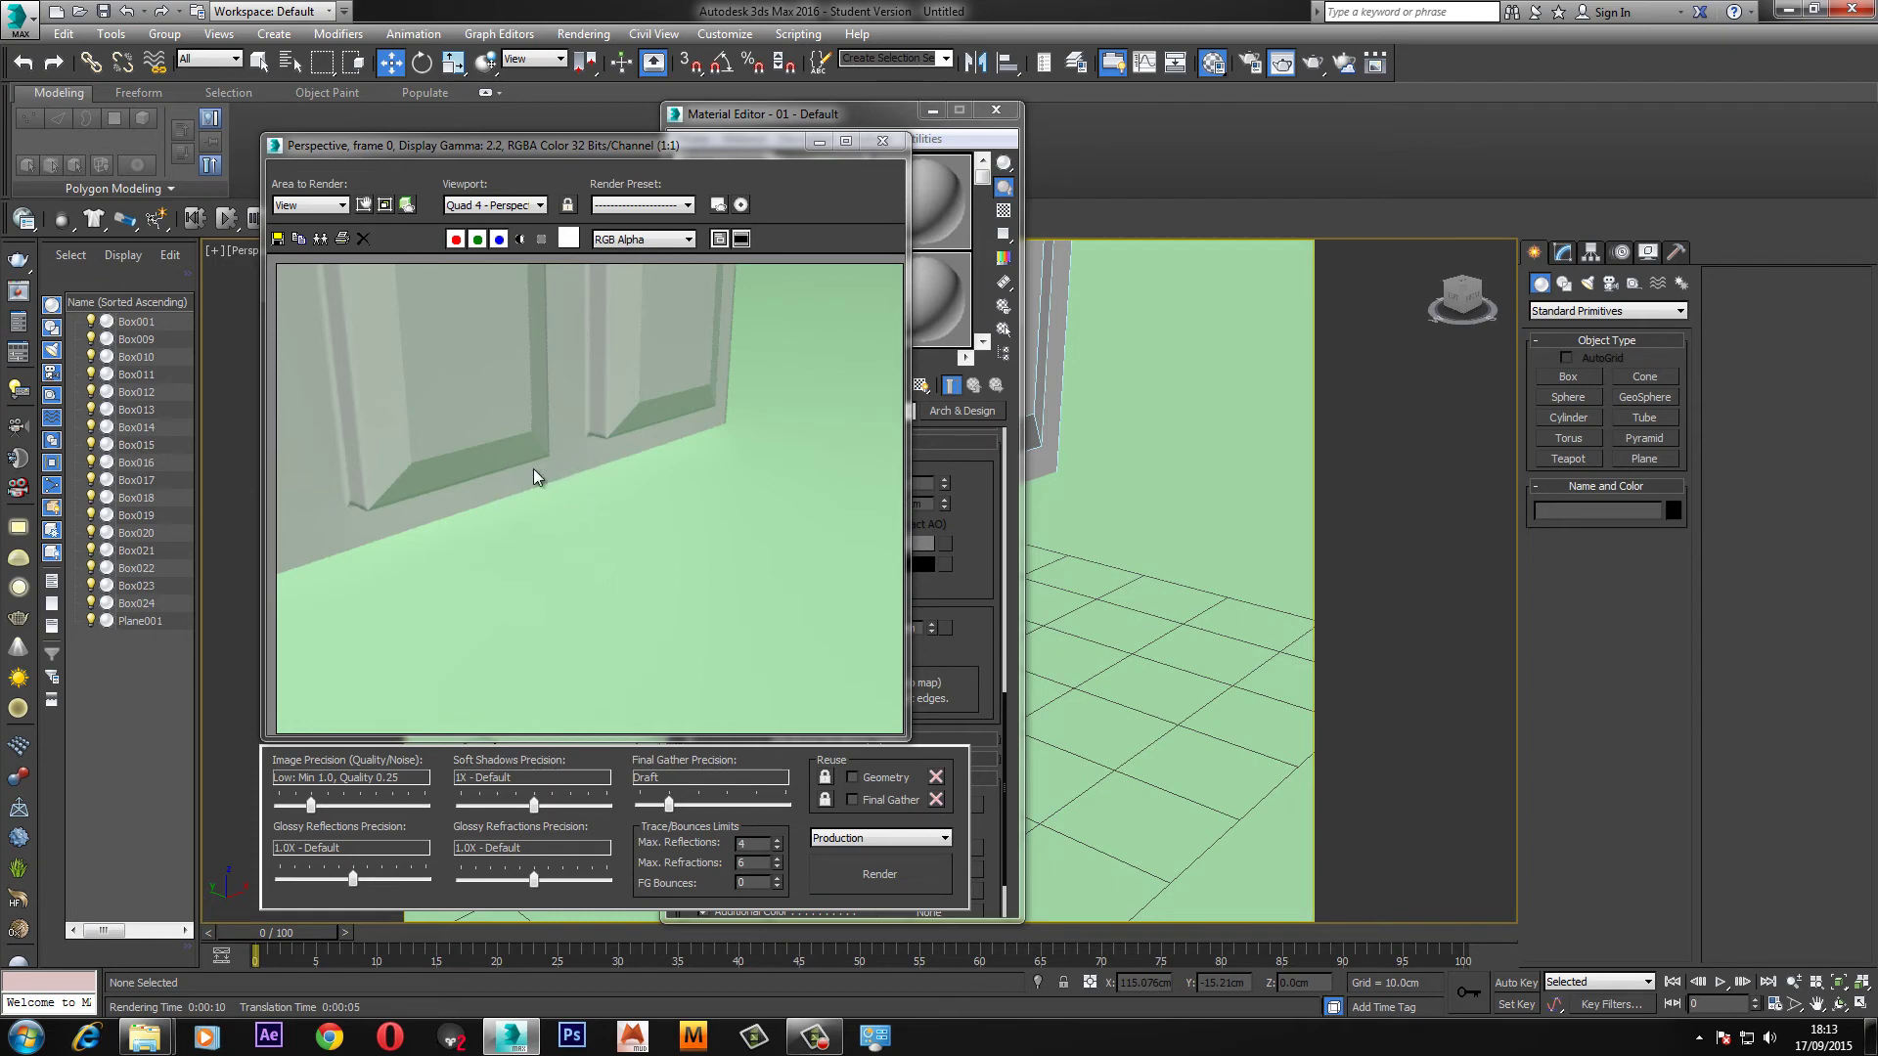
Enable Blend With Other Materials for Round Corners on the green and 01 - Default materials, and re-render the door-floor junction.
{"action": "left_click", "coordinate": [843, 116]}
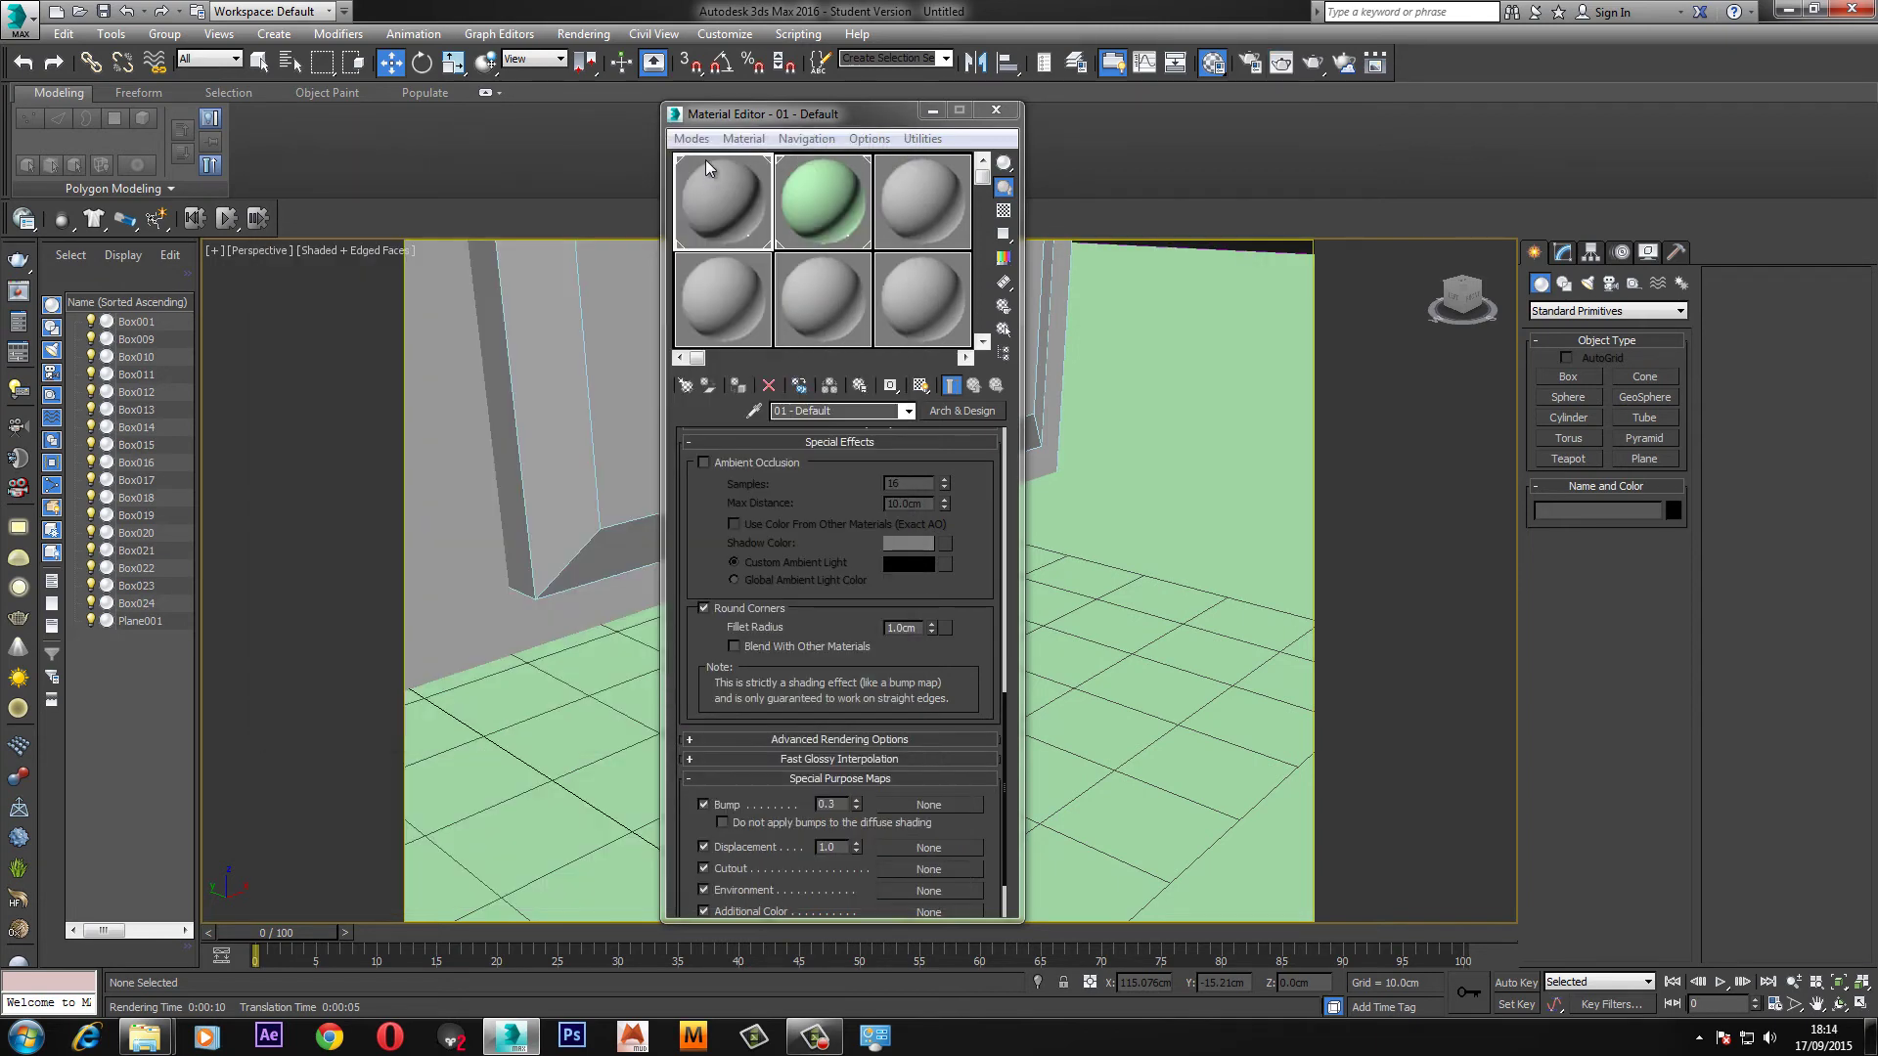
{"action": "left_click", "coordinate": [802, 207]}
{"action": "left_click_drag", "start_coordinate": [836, 687], "coordinate": [839, 469]}
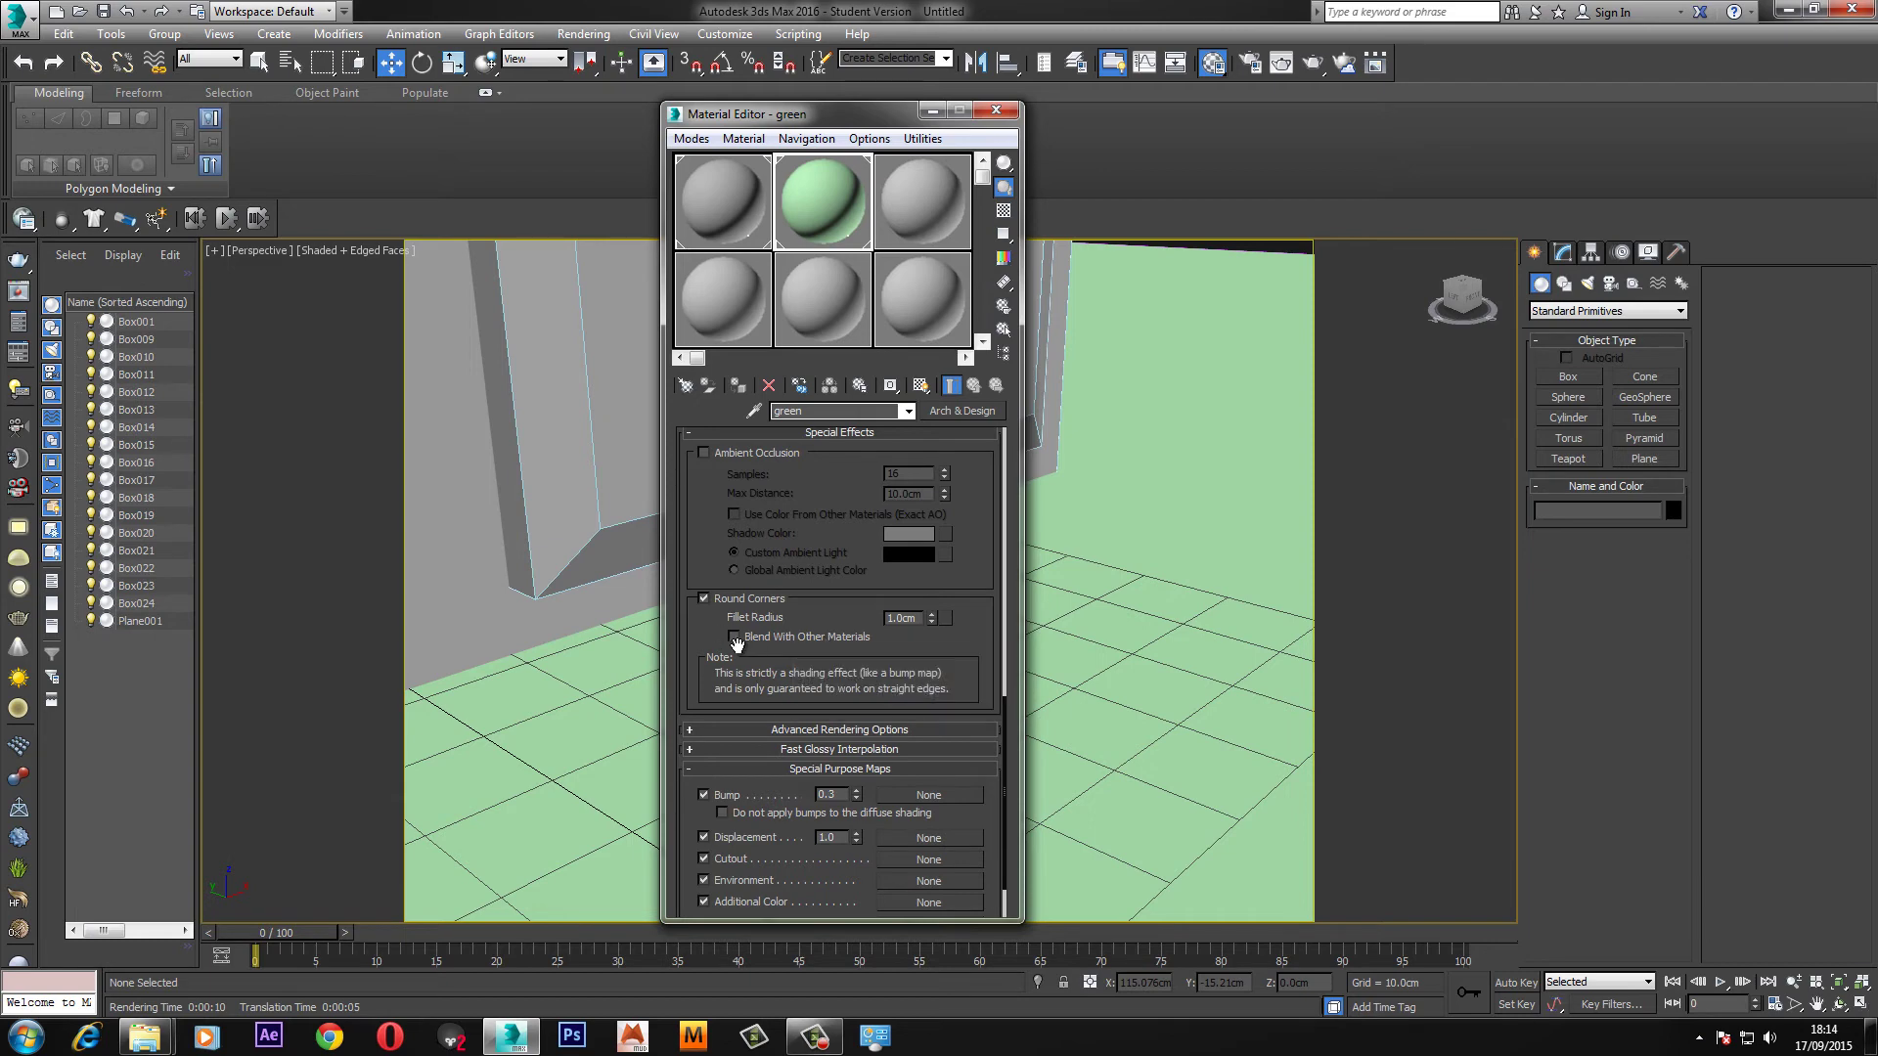
{"action": "left_click", "coordinate": [724, 178]}
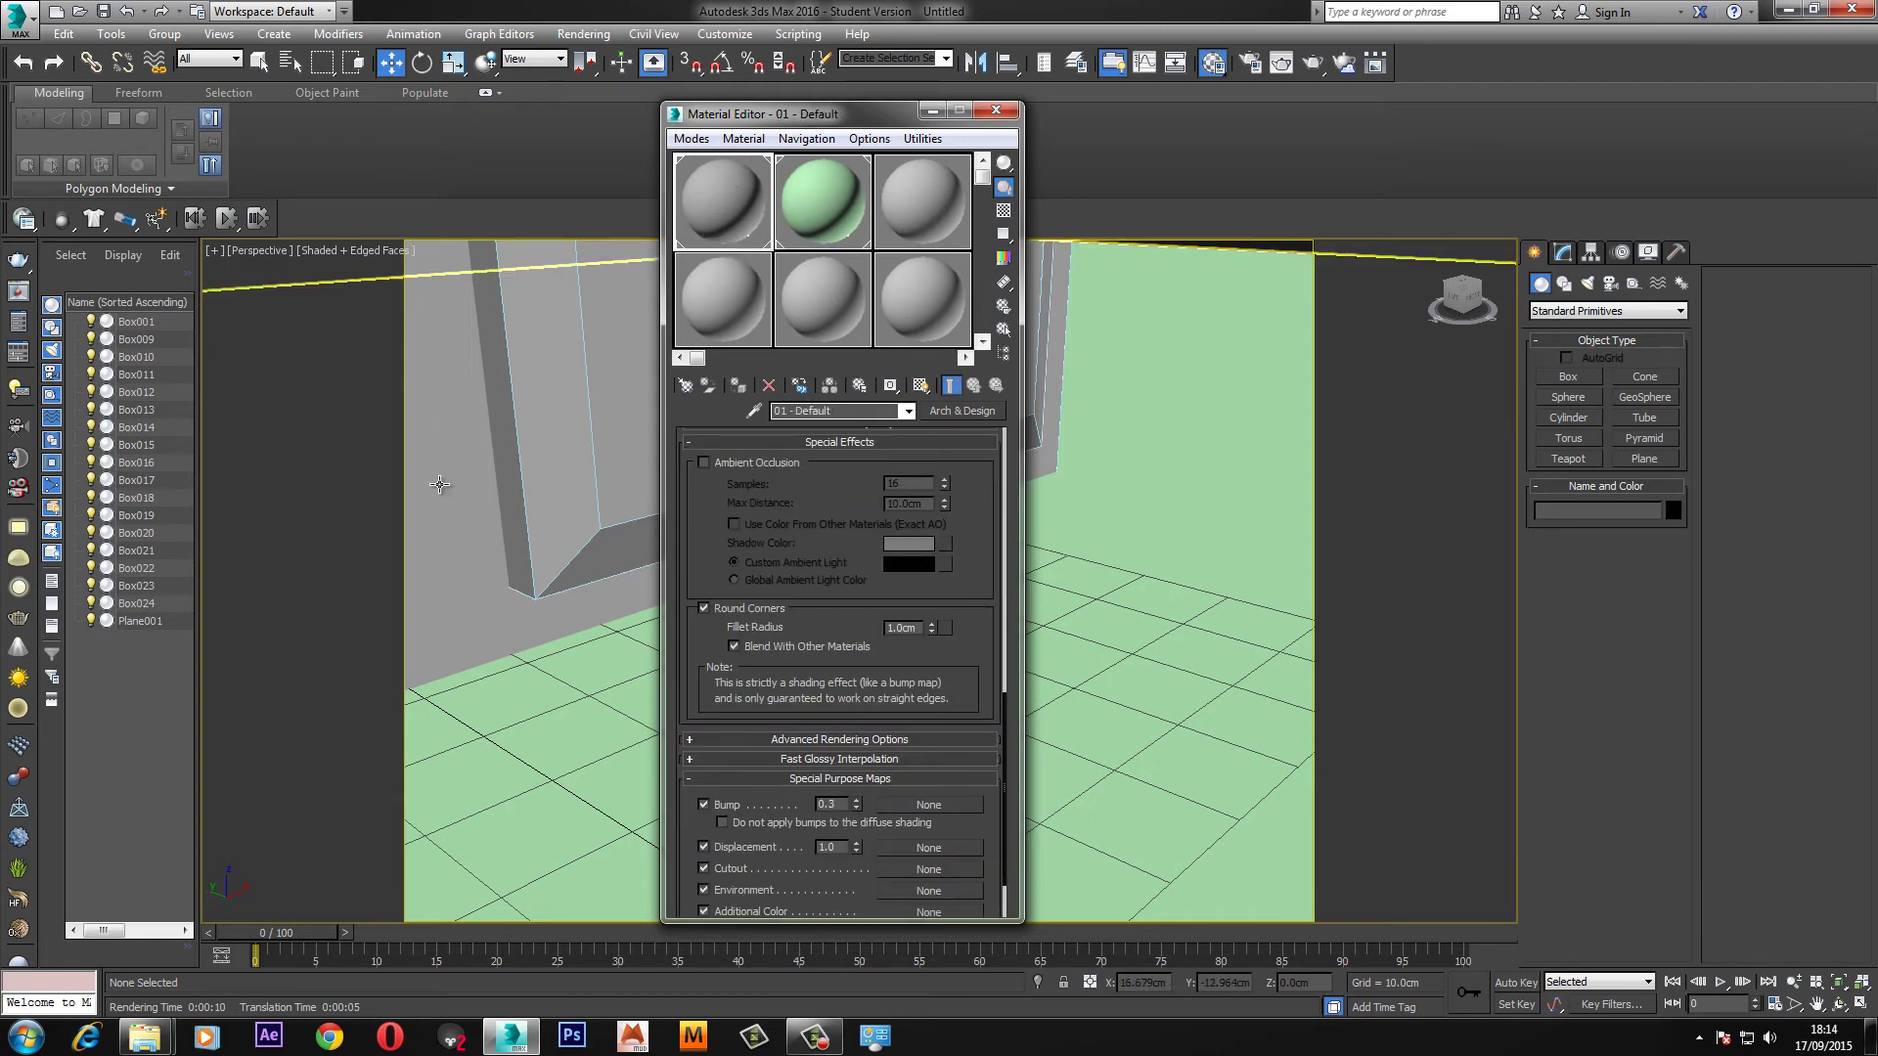
{"action": "left_click", "coordinate": [996, 109]}
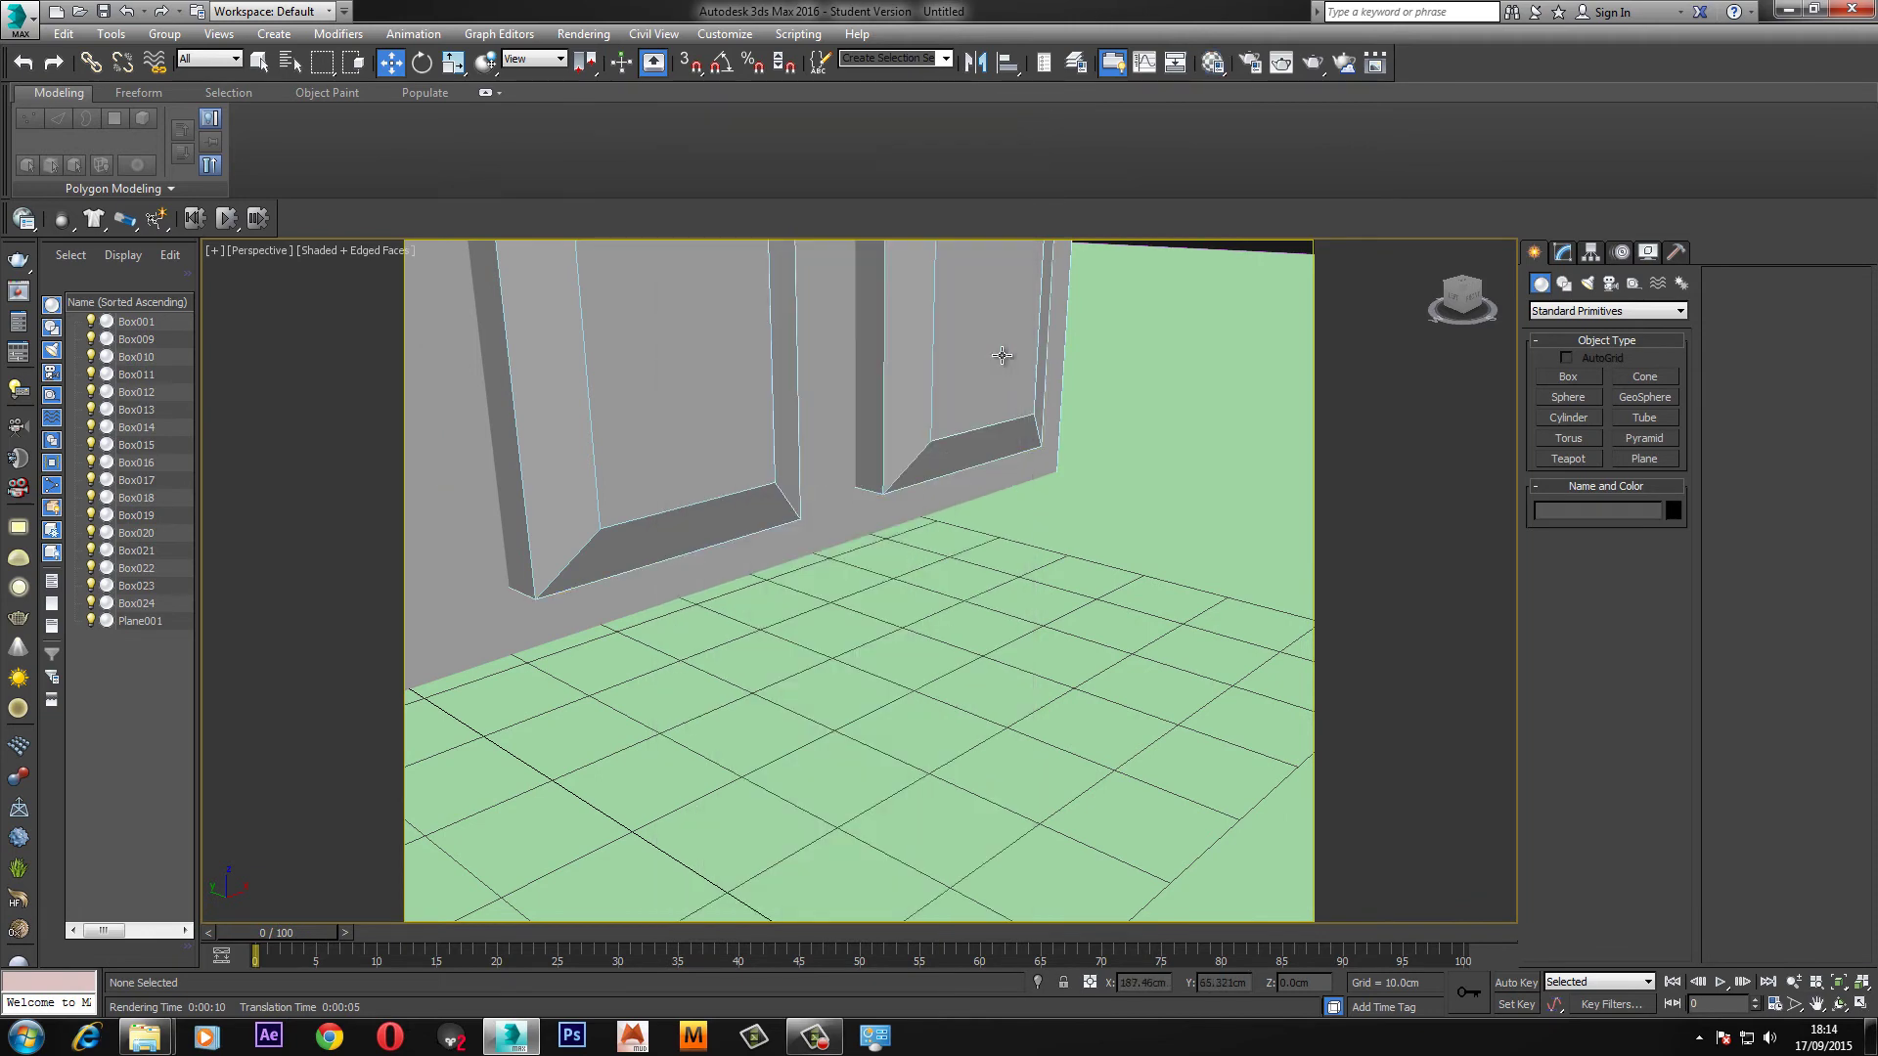
{"action": "key", "text": "shift+q"}
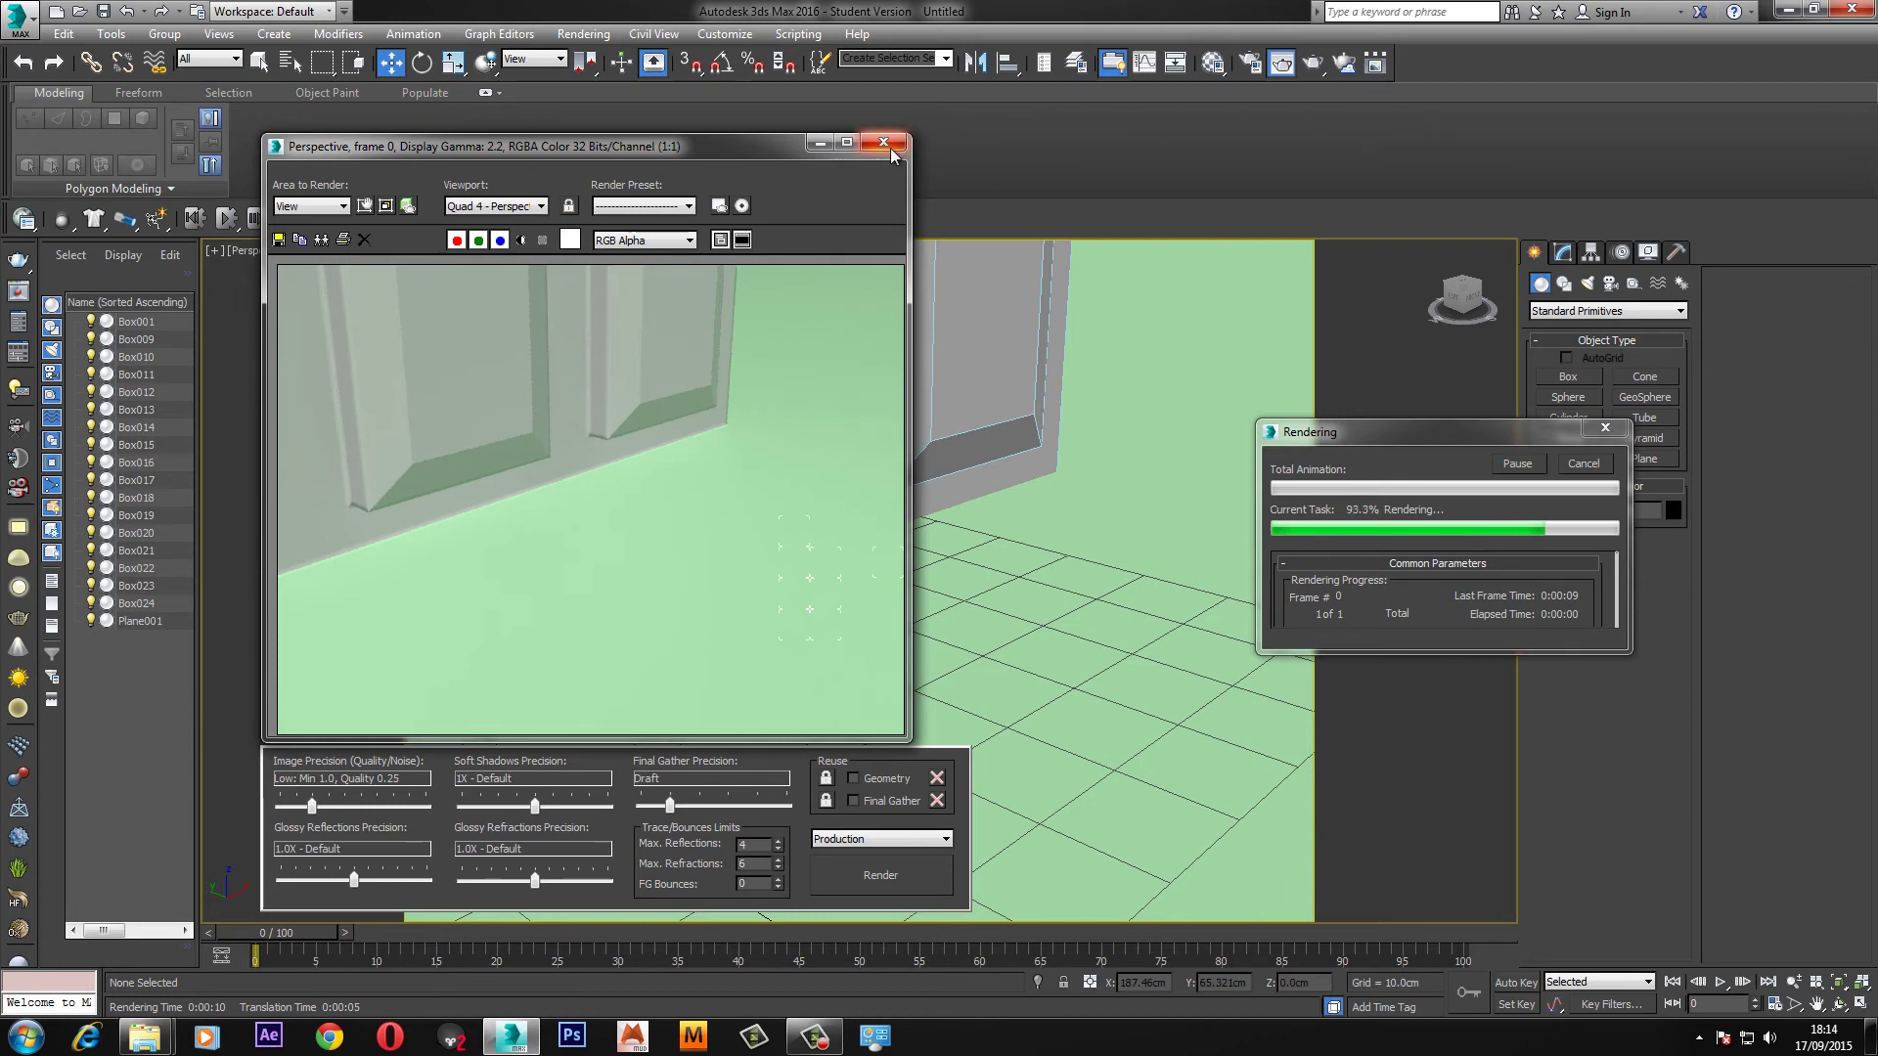
Enable Ambient Occlusion in the Special Effects of the 01 - Default material.
{"action": "scroll", "coordinate": [1068, 604], "scroll_direction": "down", "scroll_amount": 5}
{"action": "middle_click_drag", "start_coordinate": [984, 540], "coordinate": [958, 584], "text": "alt"}
{"action": "scroll", "coordinate": [1065, 557], "scroll_direction": "up", "scroll_amount": 5}
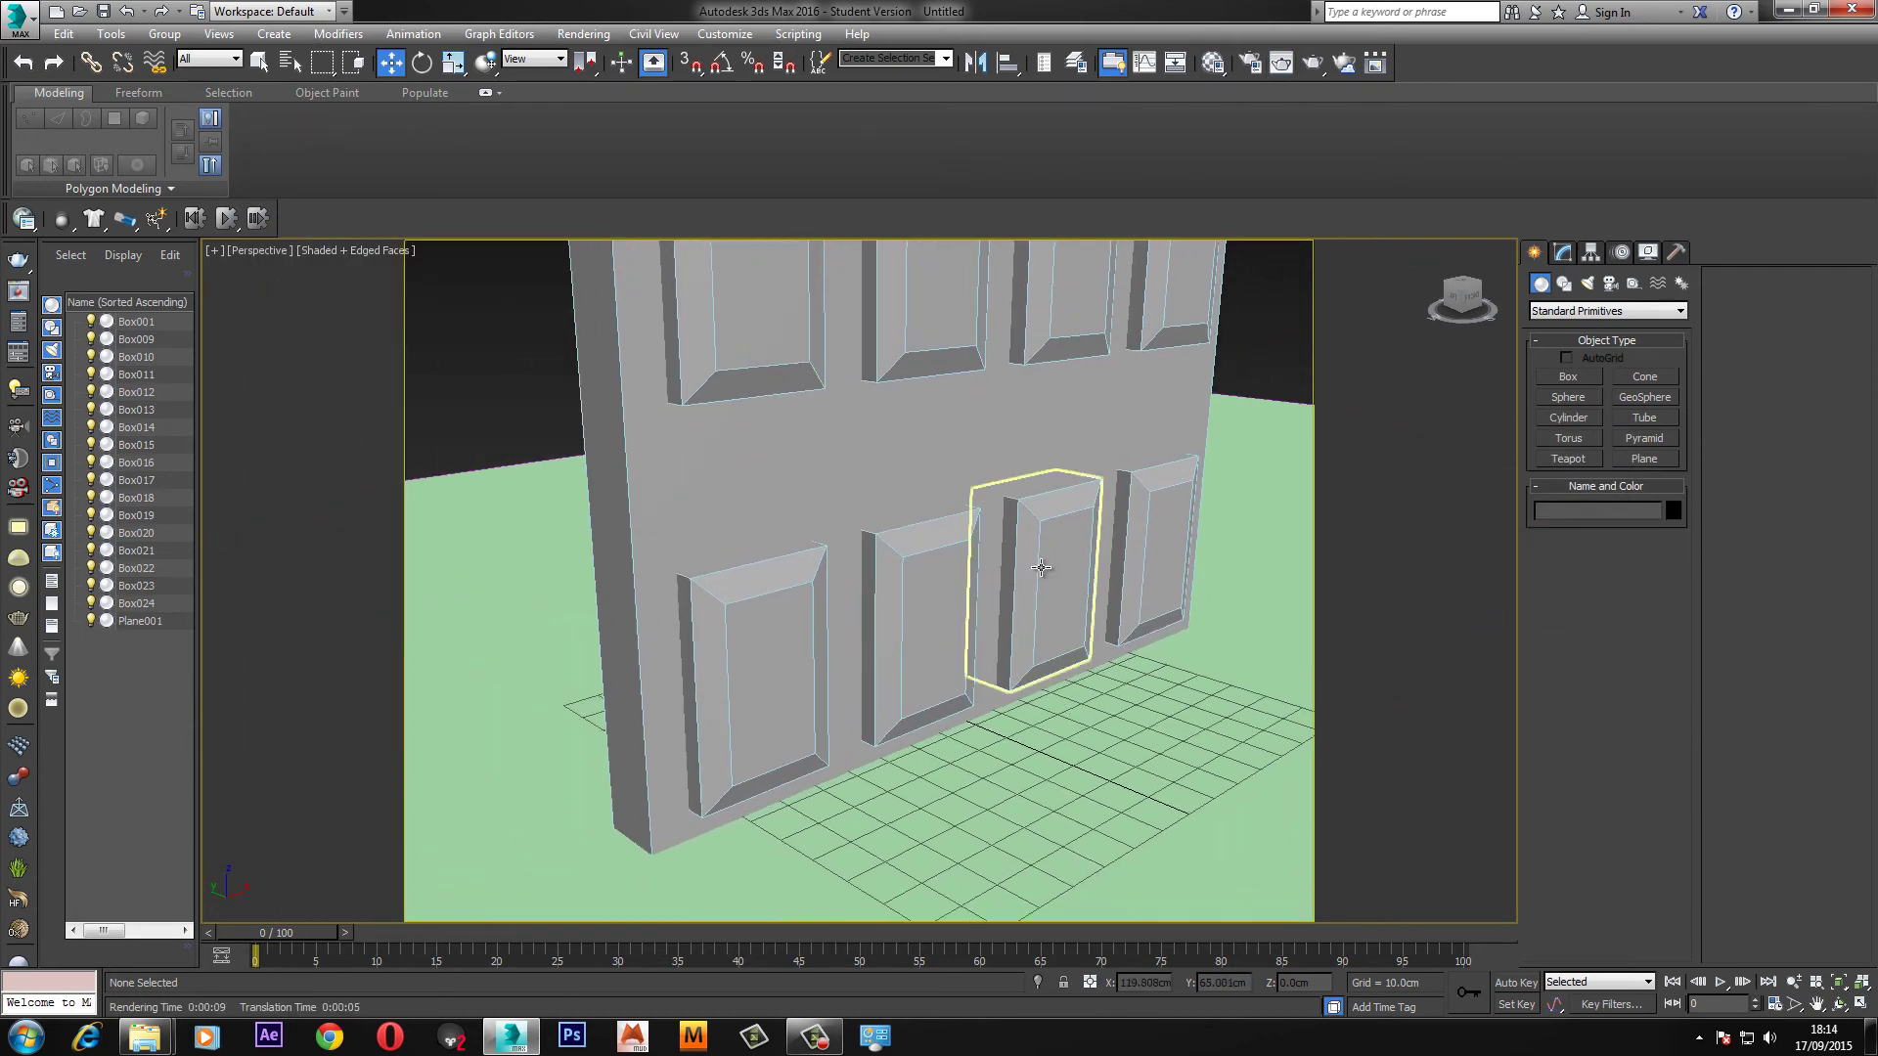
{"action": "key", "text": "m"}
{"action": "left_click_drag", "start_coordinate": [837, 516], "coordinate": [844, 586]}
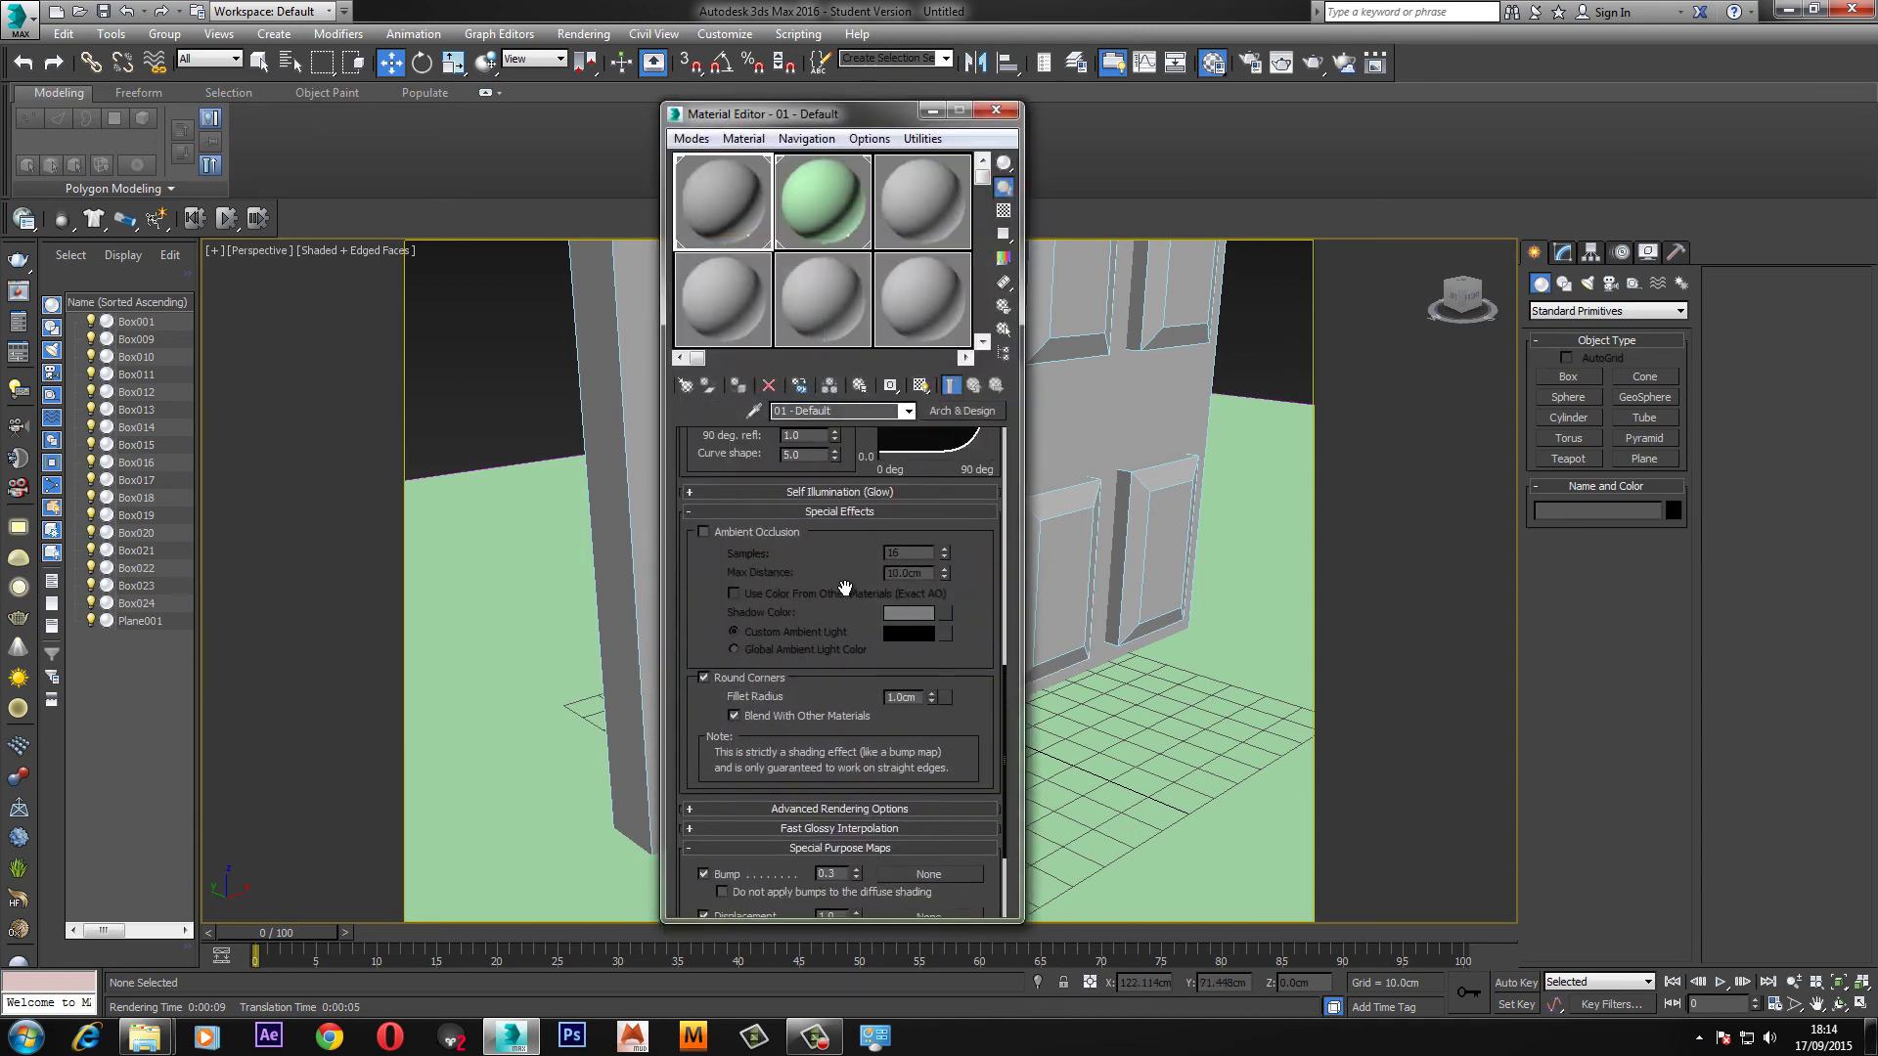
{"action": "left_click", "coordinate": [703, 534]}
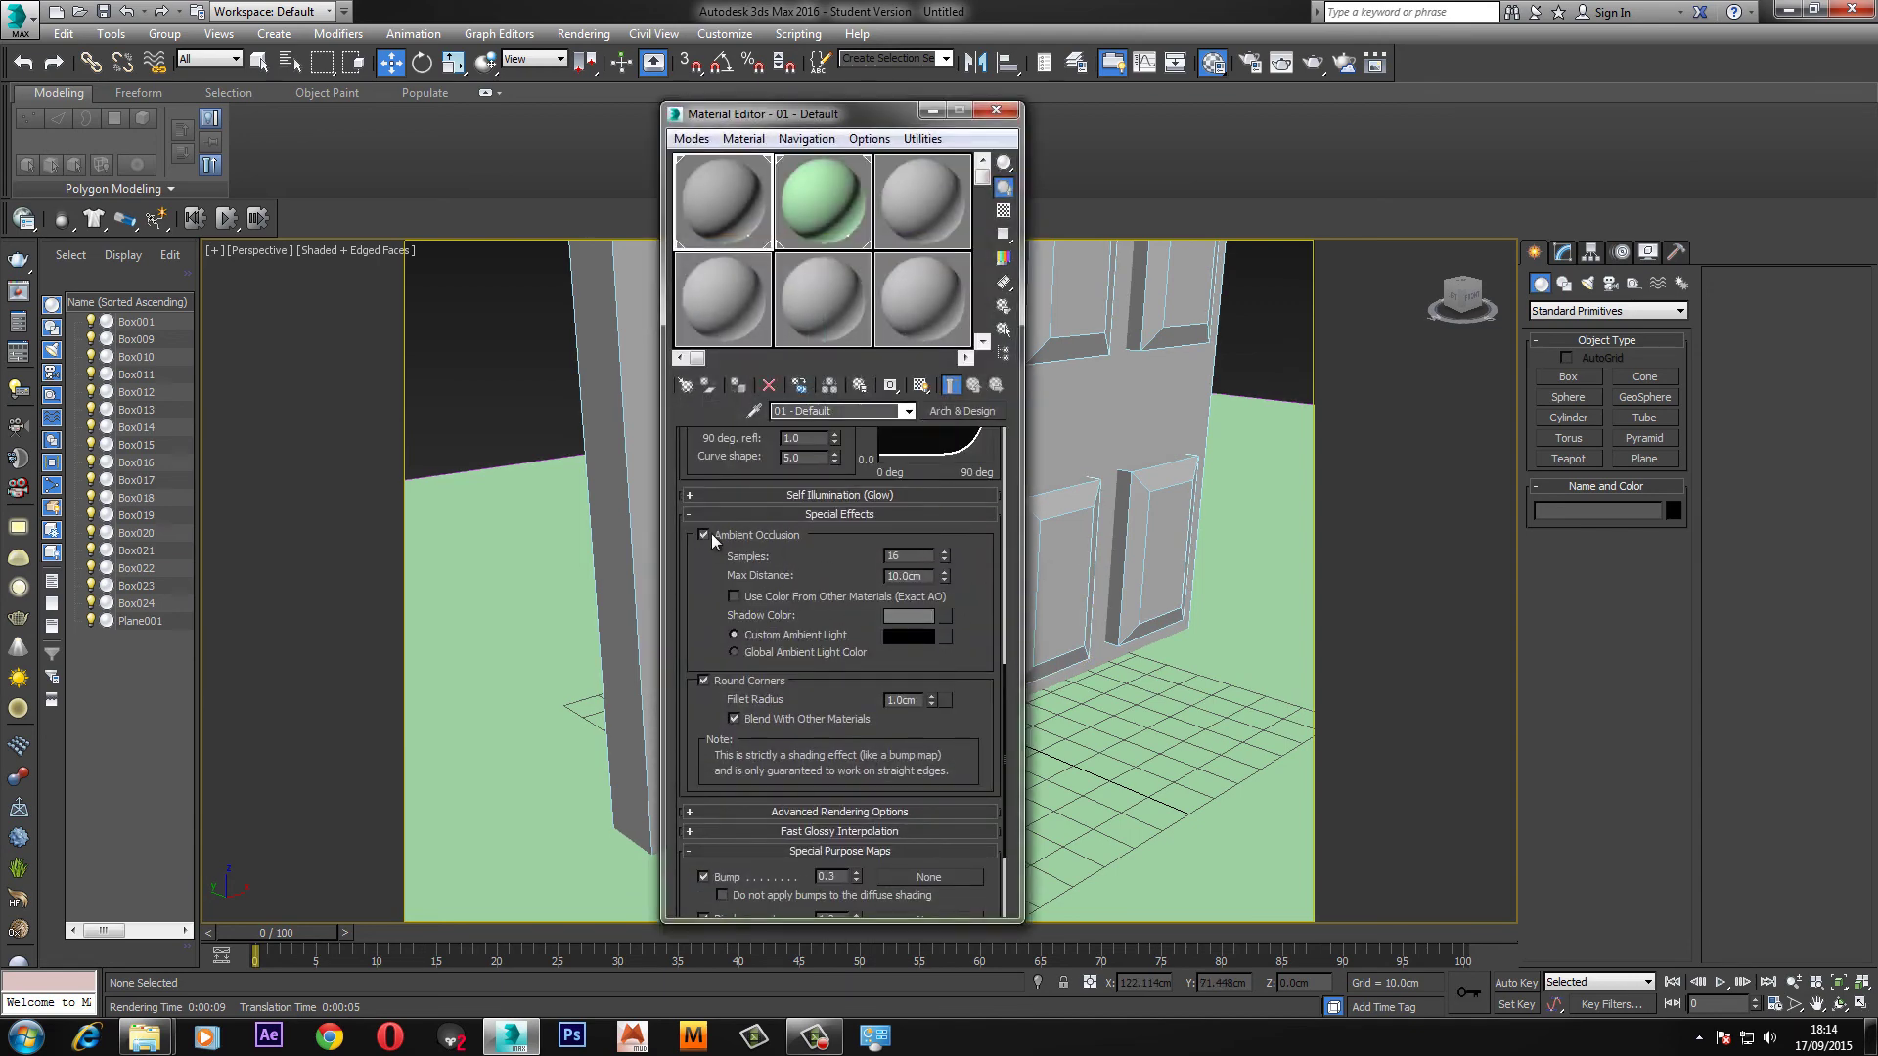
{"action": "left_click", "coordinate": [996, 109]}
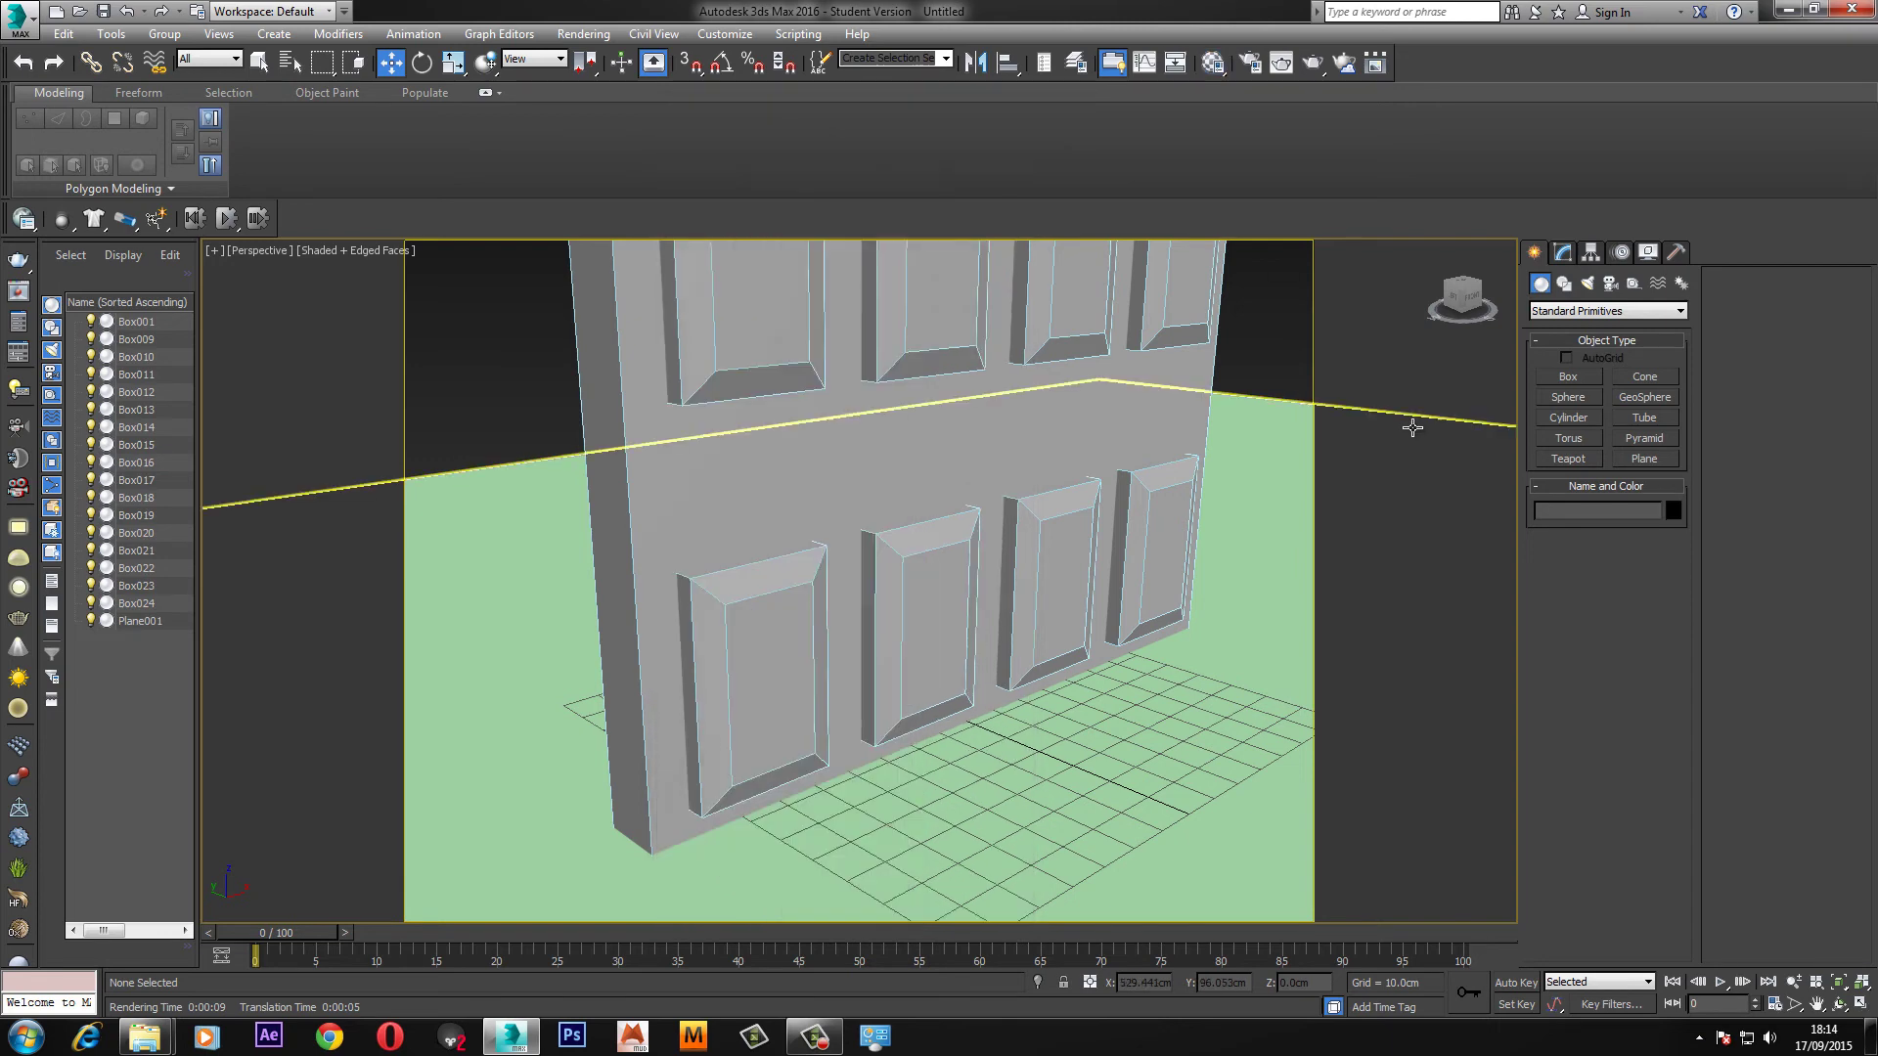
Place a standard Skylight on the floor plane beside the base of the door.
{"action": "left_click", "coordinate": [1568, 251]}
{"action": "left_click", "coordinate": [1586, 253]}
{"action": "left_click", "coordinate": [1534, 252]}
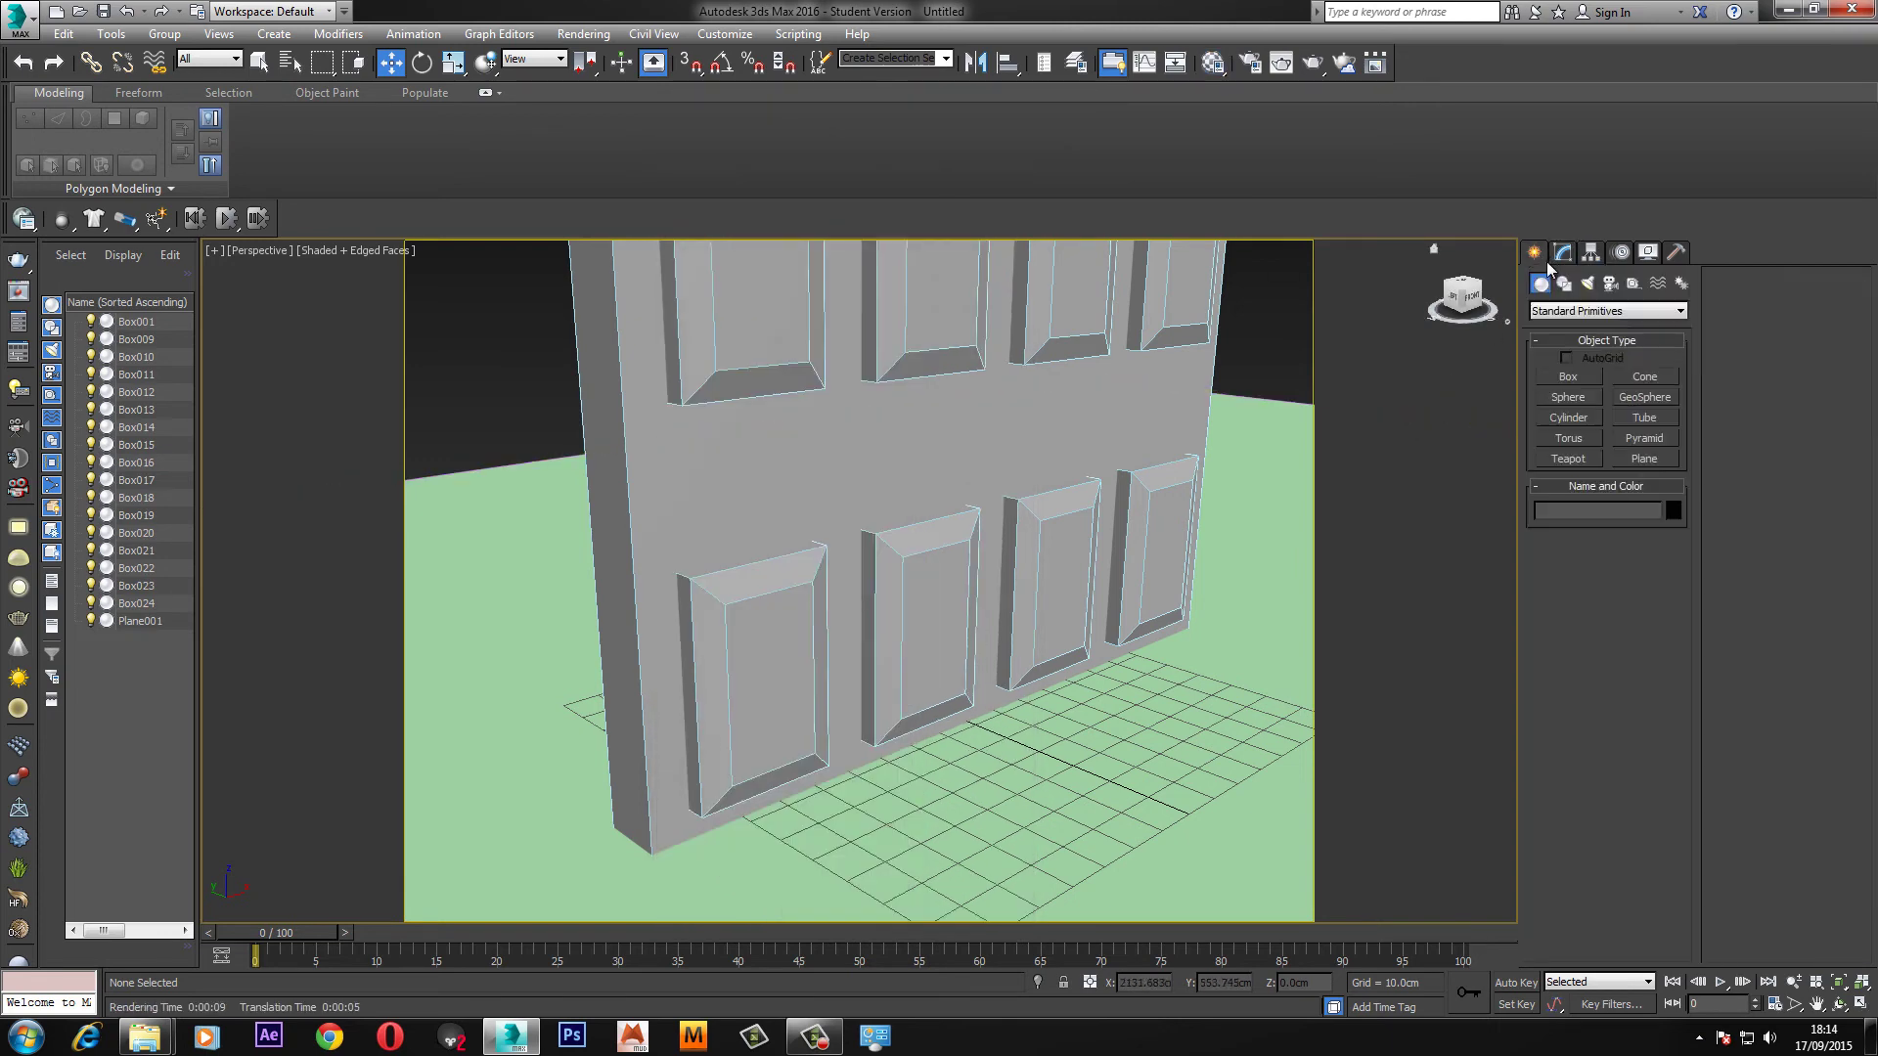
{"action": "left_click", "coordinate": [1586, 284]}
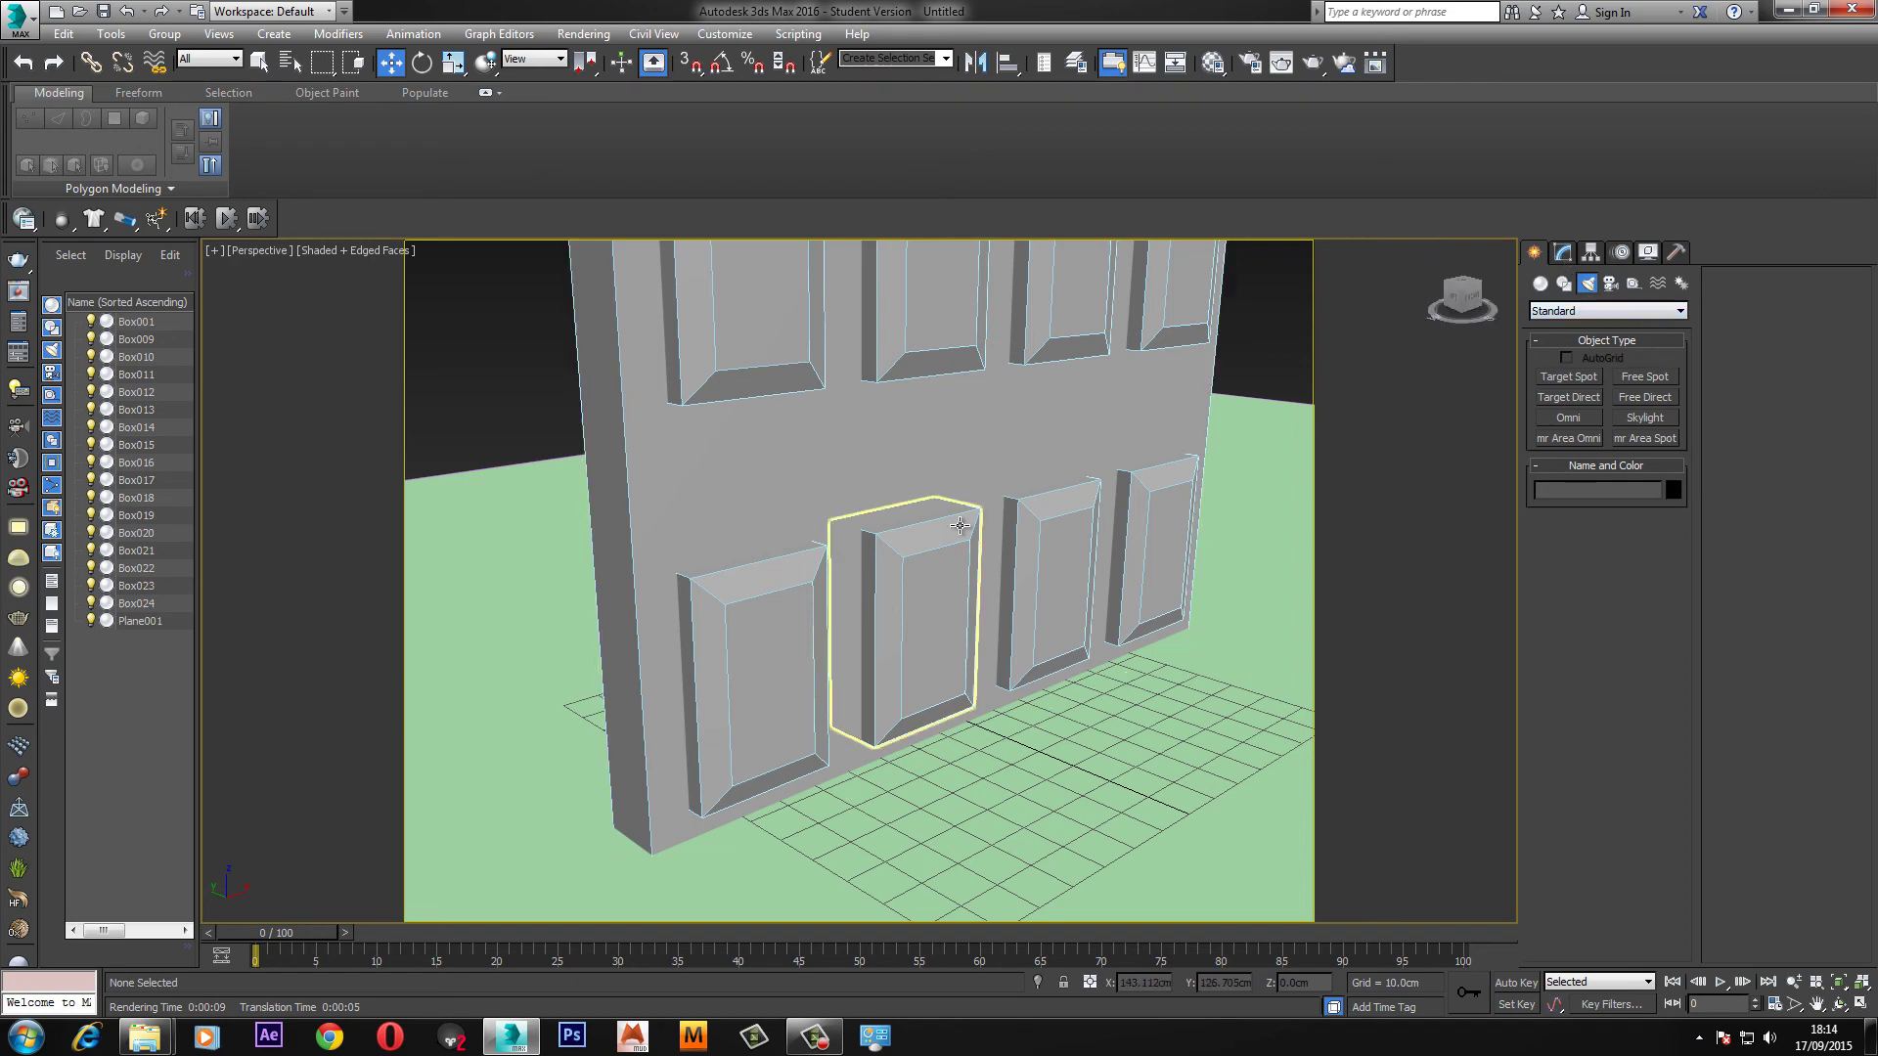
{"action": "scroll", "coordinate": [927, 461], "scroll_direction": "down", "scroll_amount": 6}
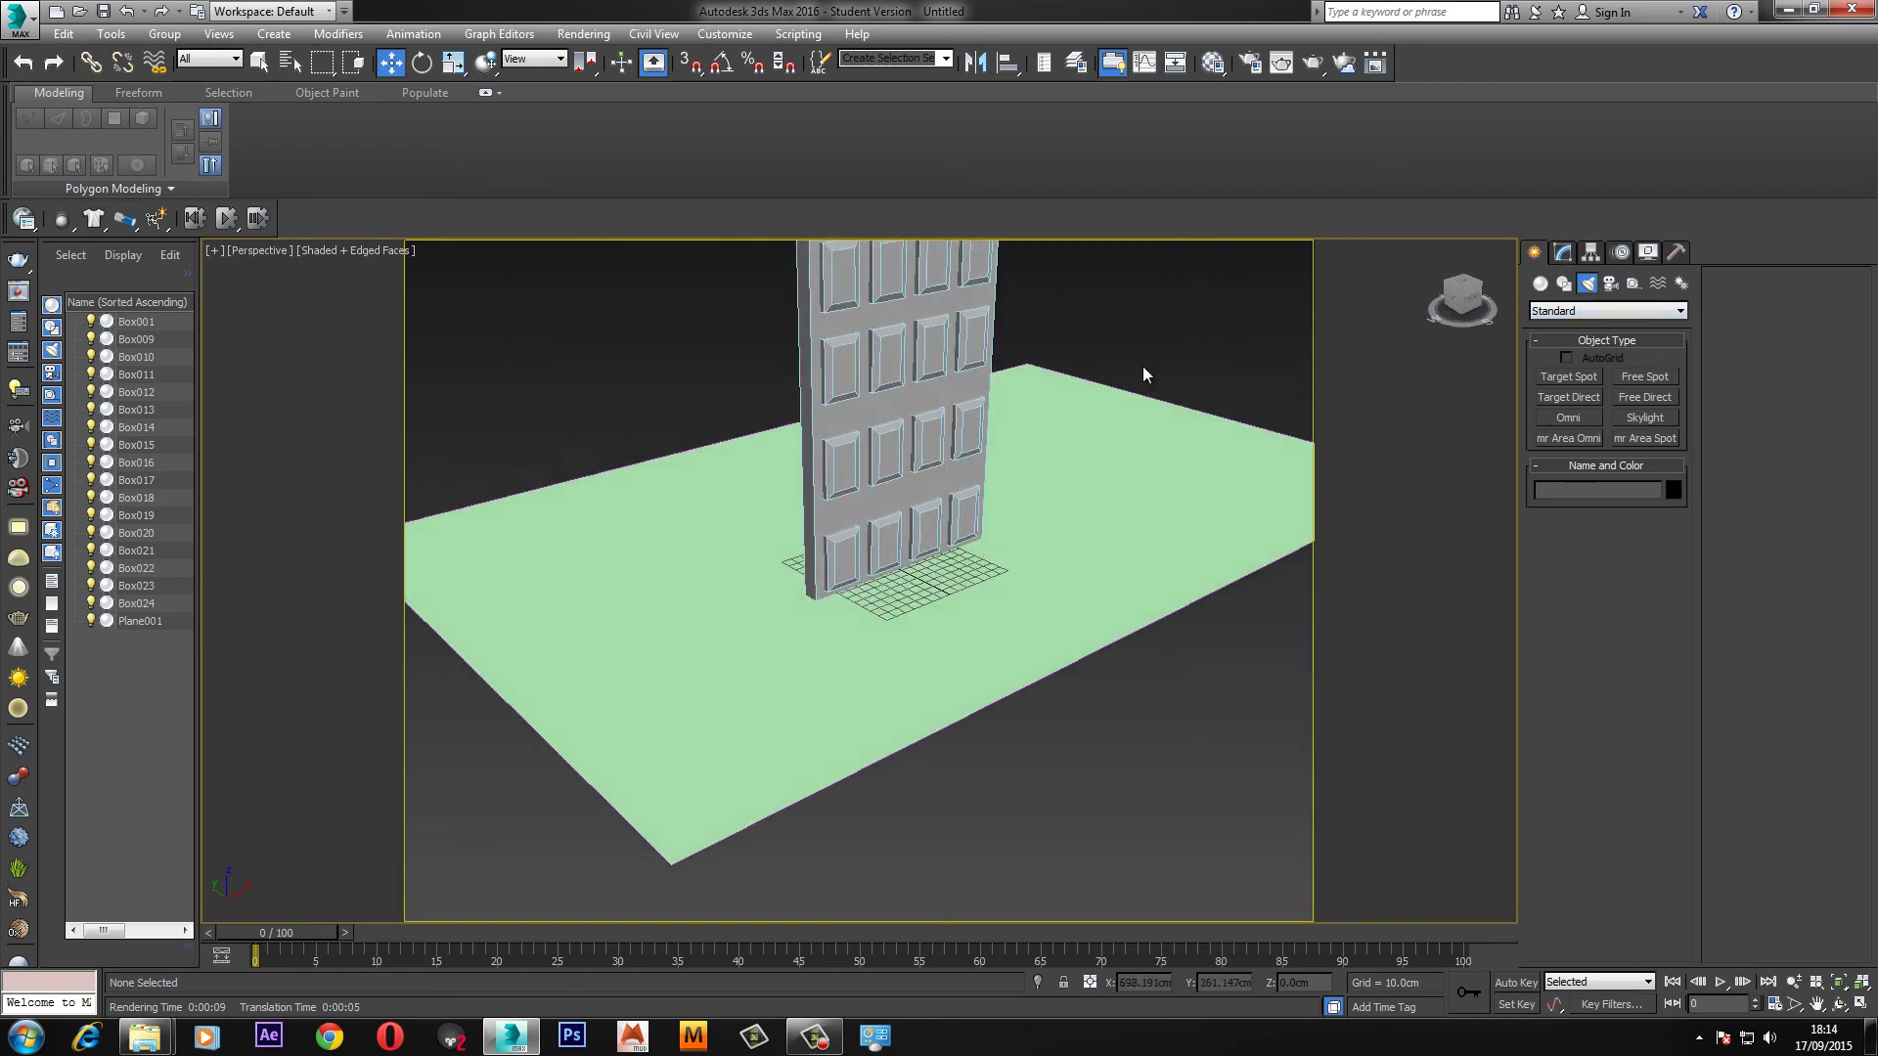
{"action": "scroll", "coordinate": [897, 431], "scroll_direction": "up", "scroll_amount": 5}
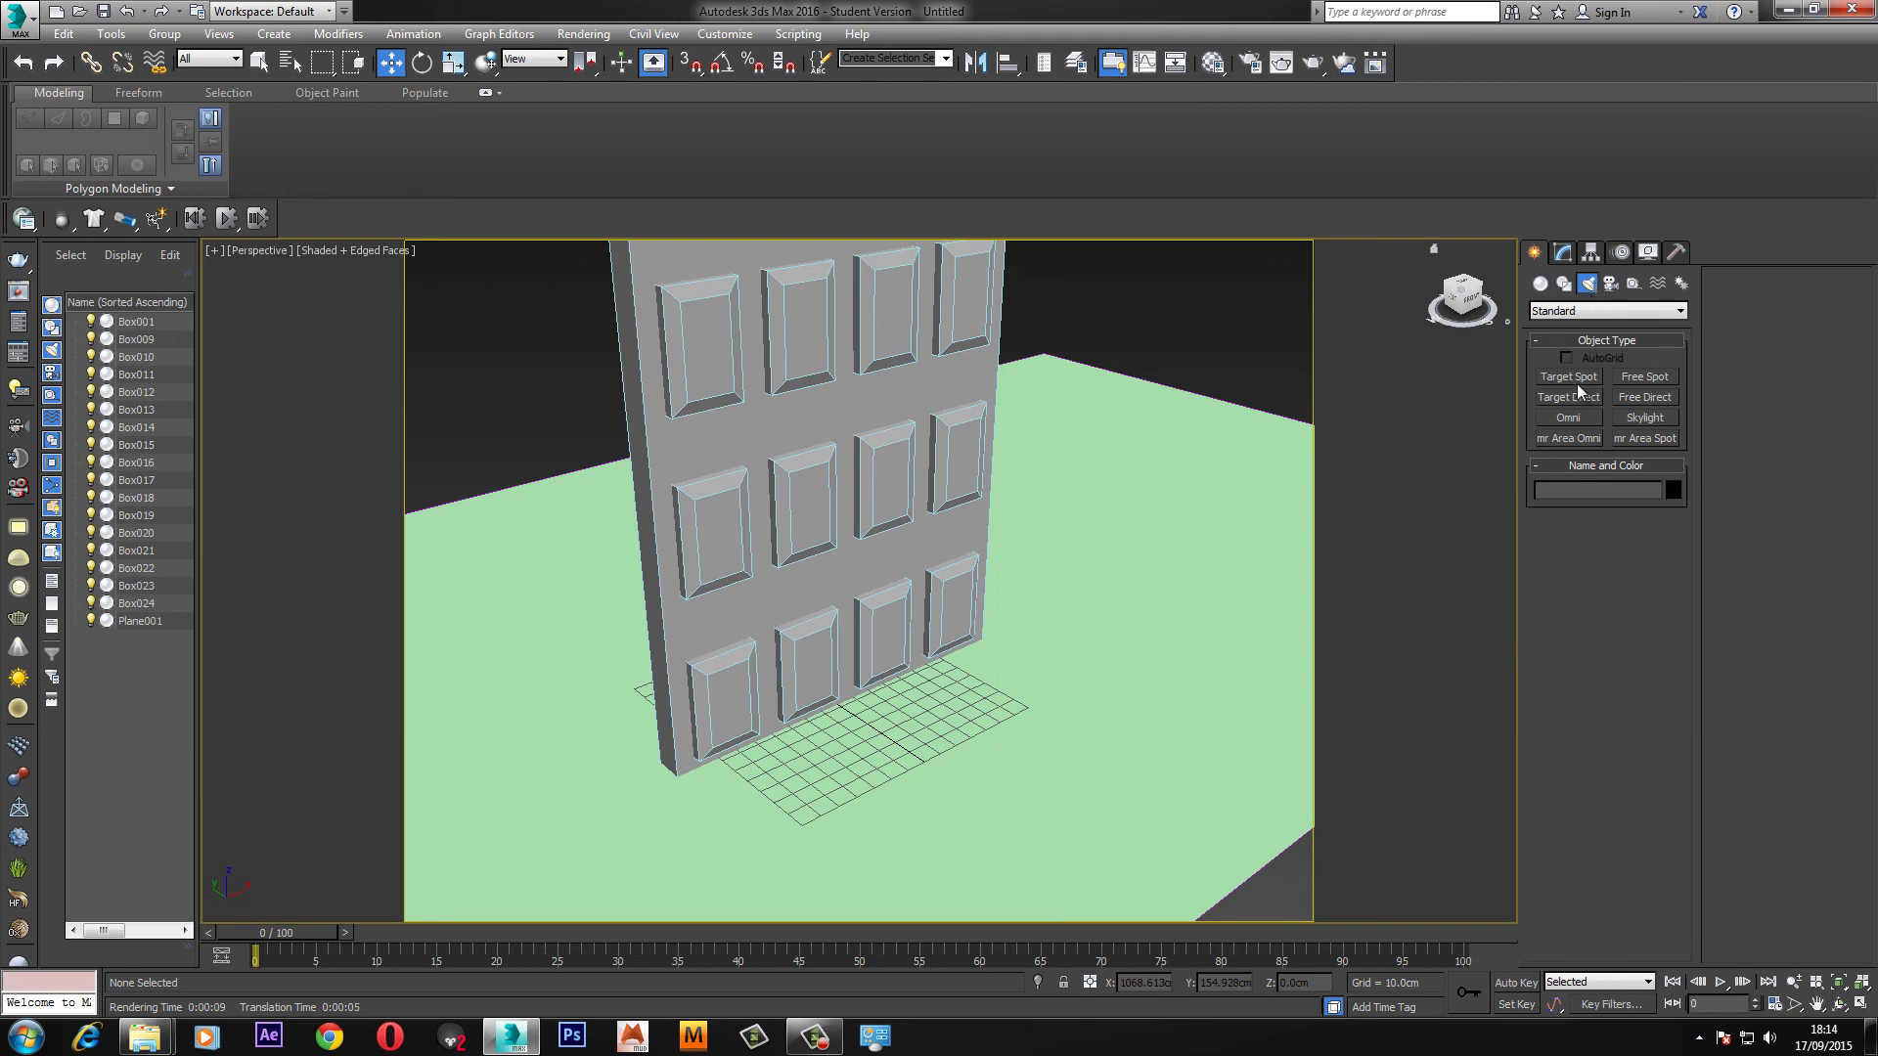
{"action": "left_click", "coordinate": [1562, 312]}
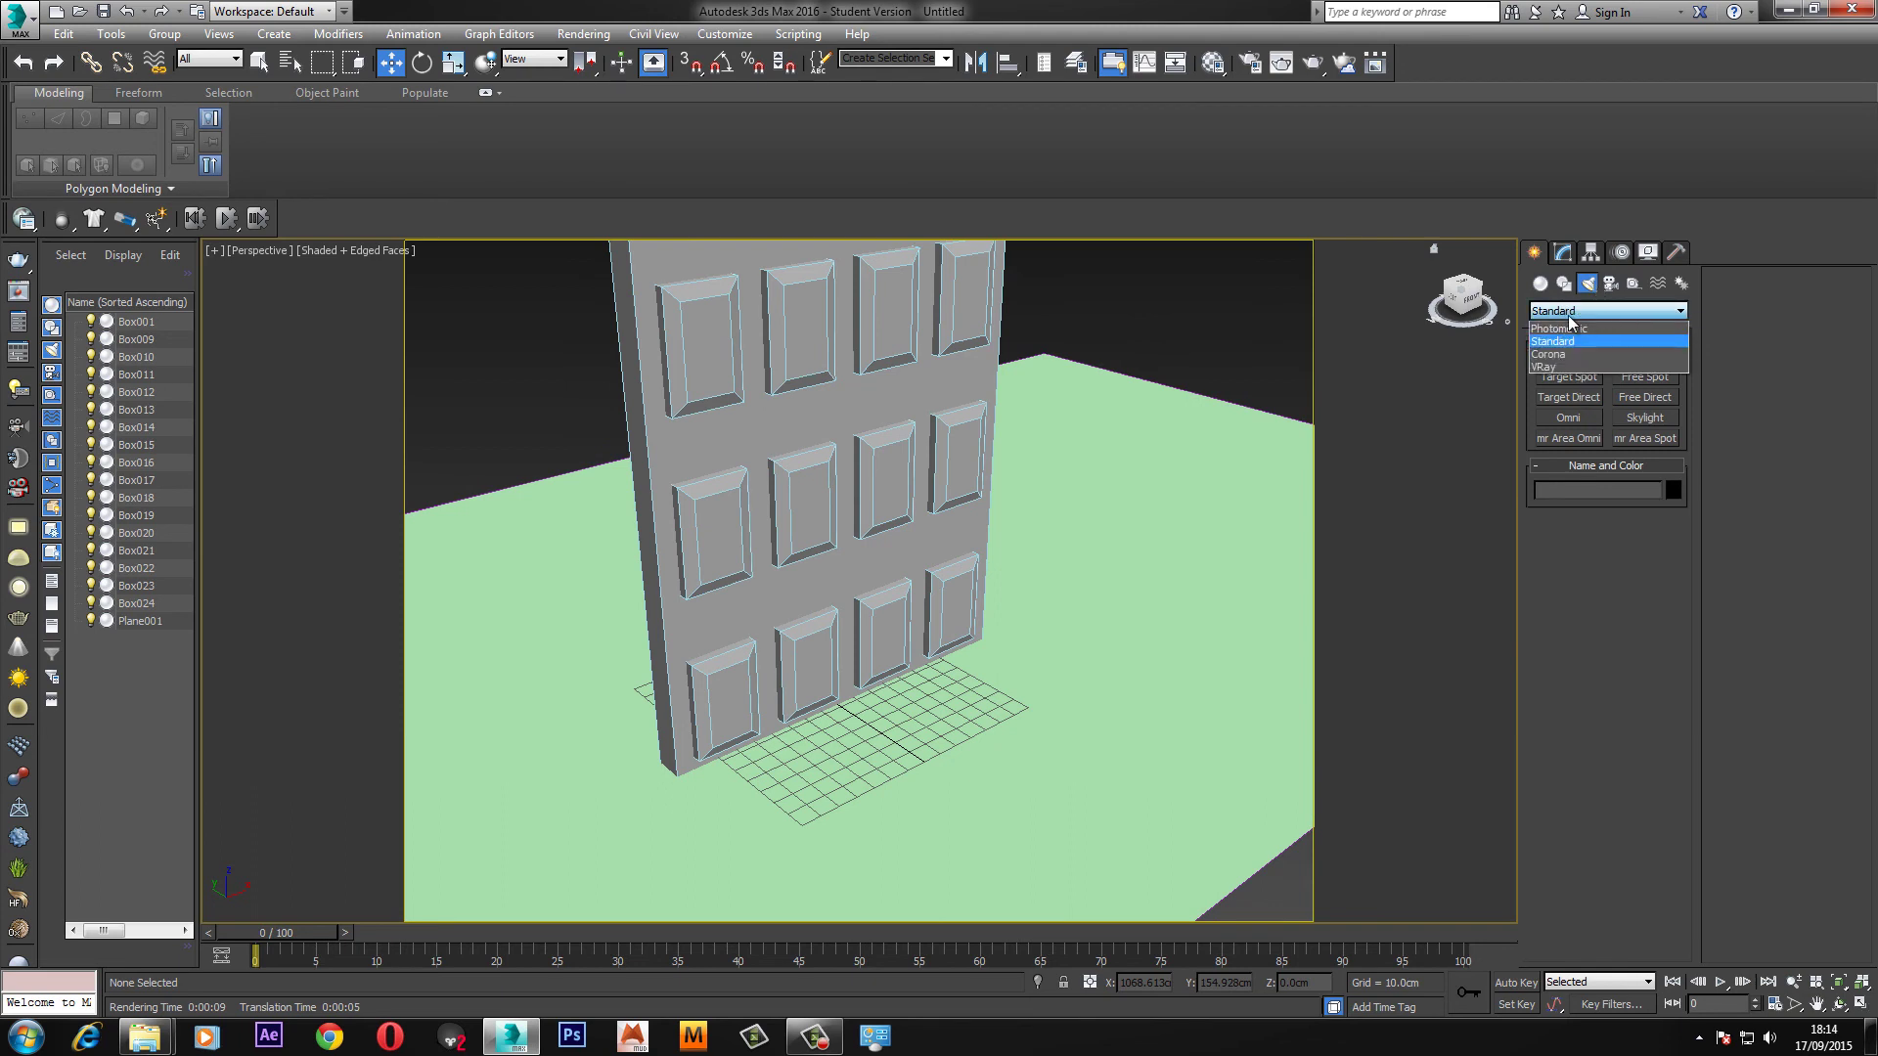
{"action": "left_click", "coordinate": [1569, 340]}
{"action": "left_click", "coordinate": [1635, 419]}
{"action": "left_click", "coordinate": [571, 792]}
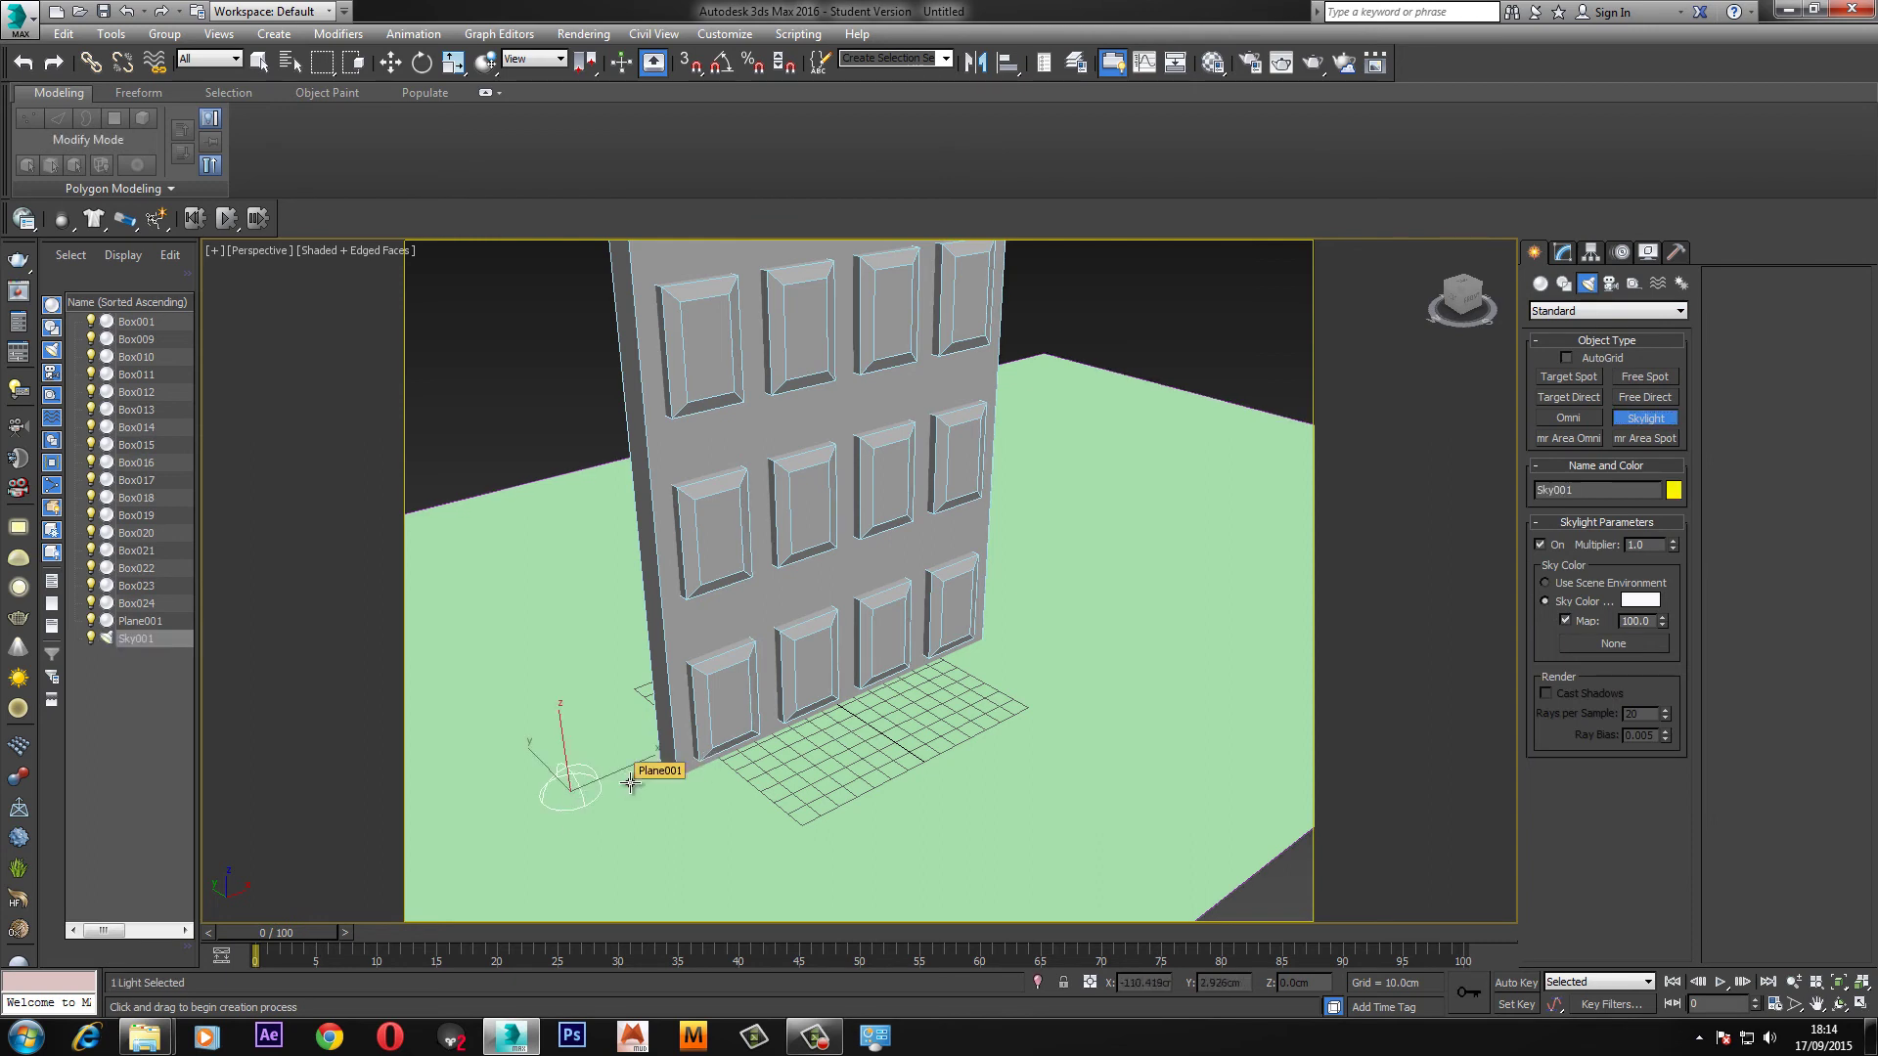
{"action": "middle_click_drag", "start_coordinate": [689, 667], "coordinate": [716, 652]}
{"action": "right_click", "coordinate": [548, 420]}
{"action": "left_click", "coordinate": [546, 418]}
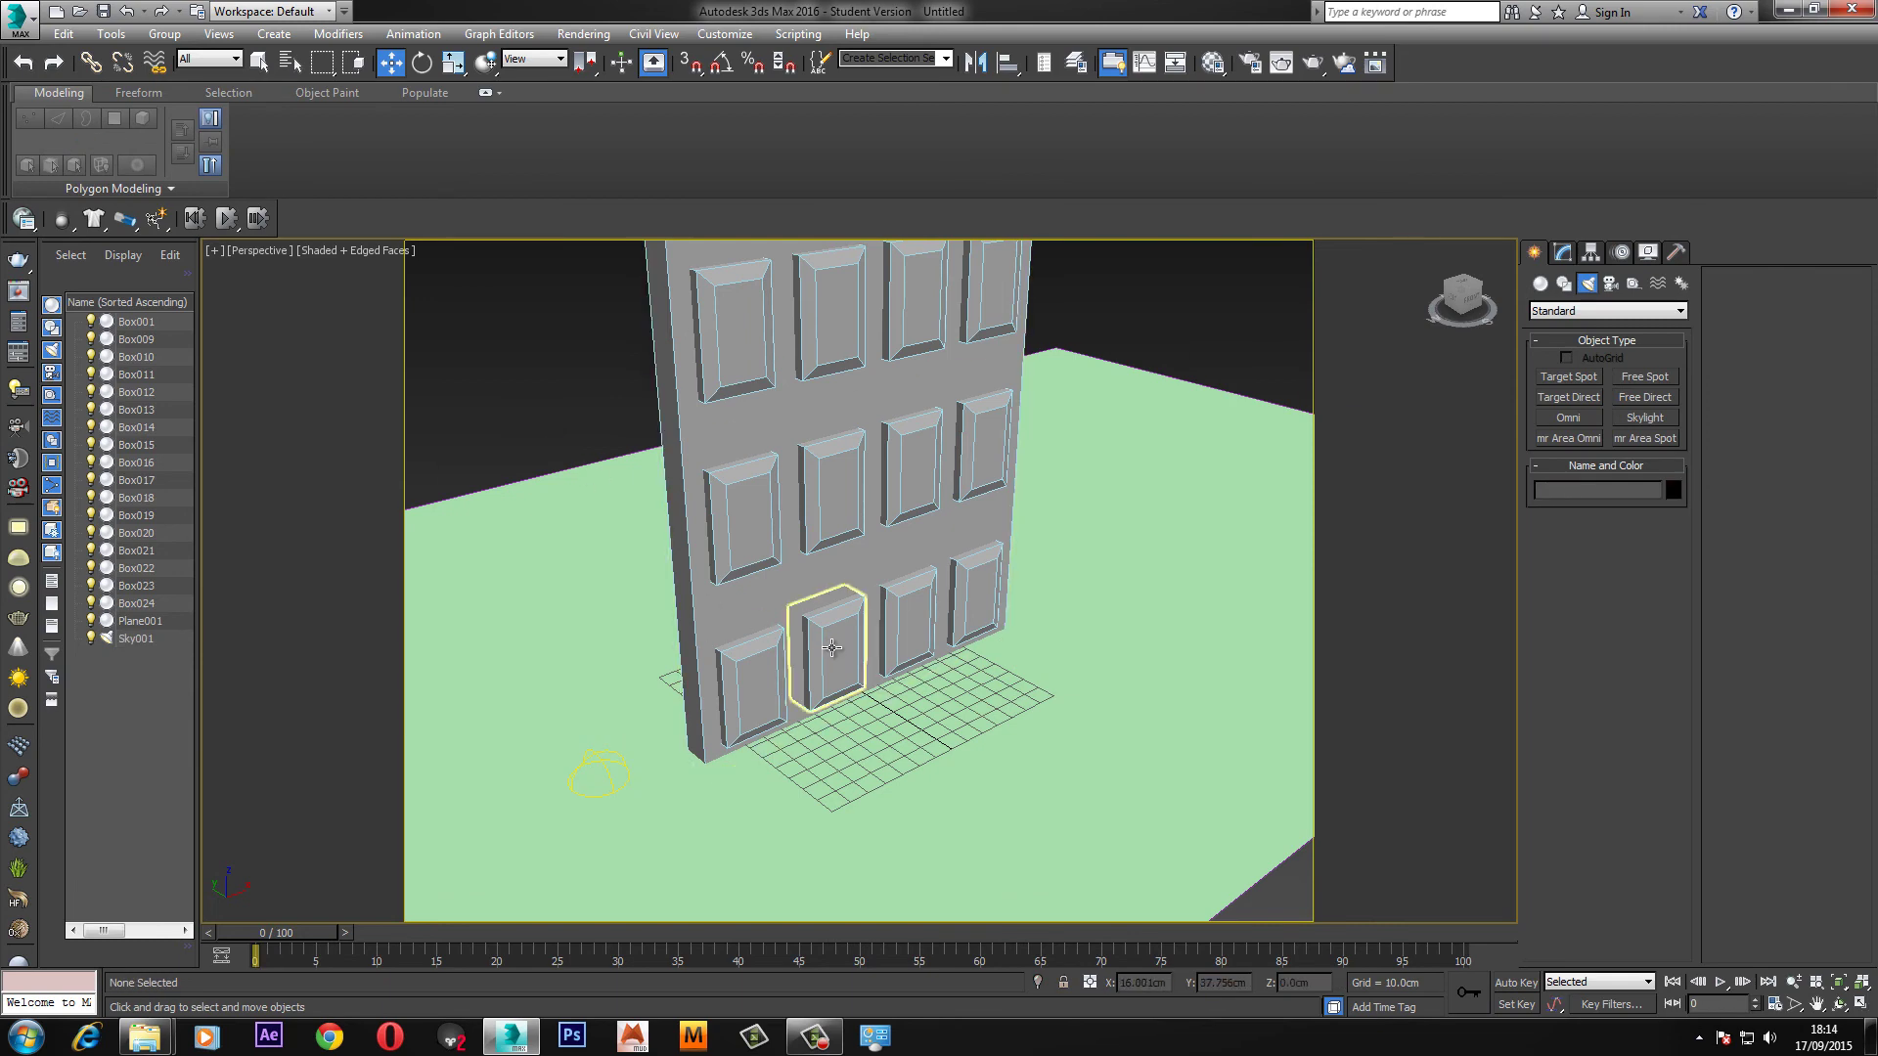
Render a view of the door's lower panels and the surrounding floor under the skylight.
{"action": "middle_click_drag", "start_coordinate": [851, 655], "coordinate": [871, 646]}
{"action": "scroll", "coordinate": [871, 646], "scroll_direction": "up", "scroll_amount": 5}
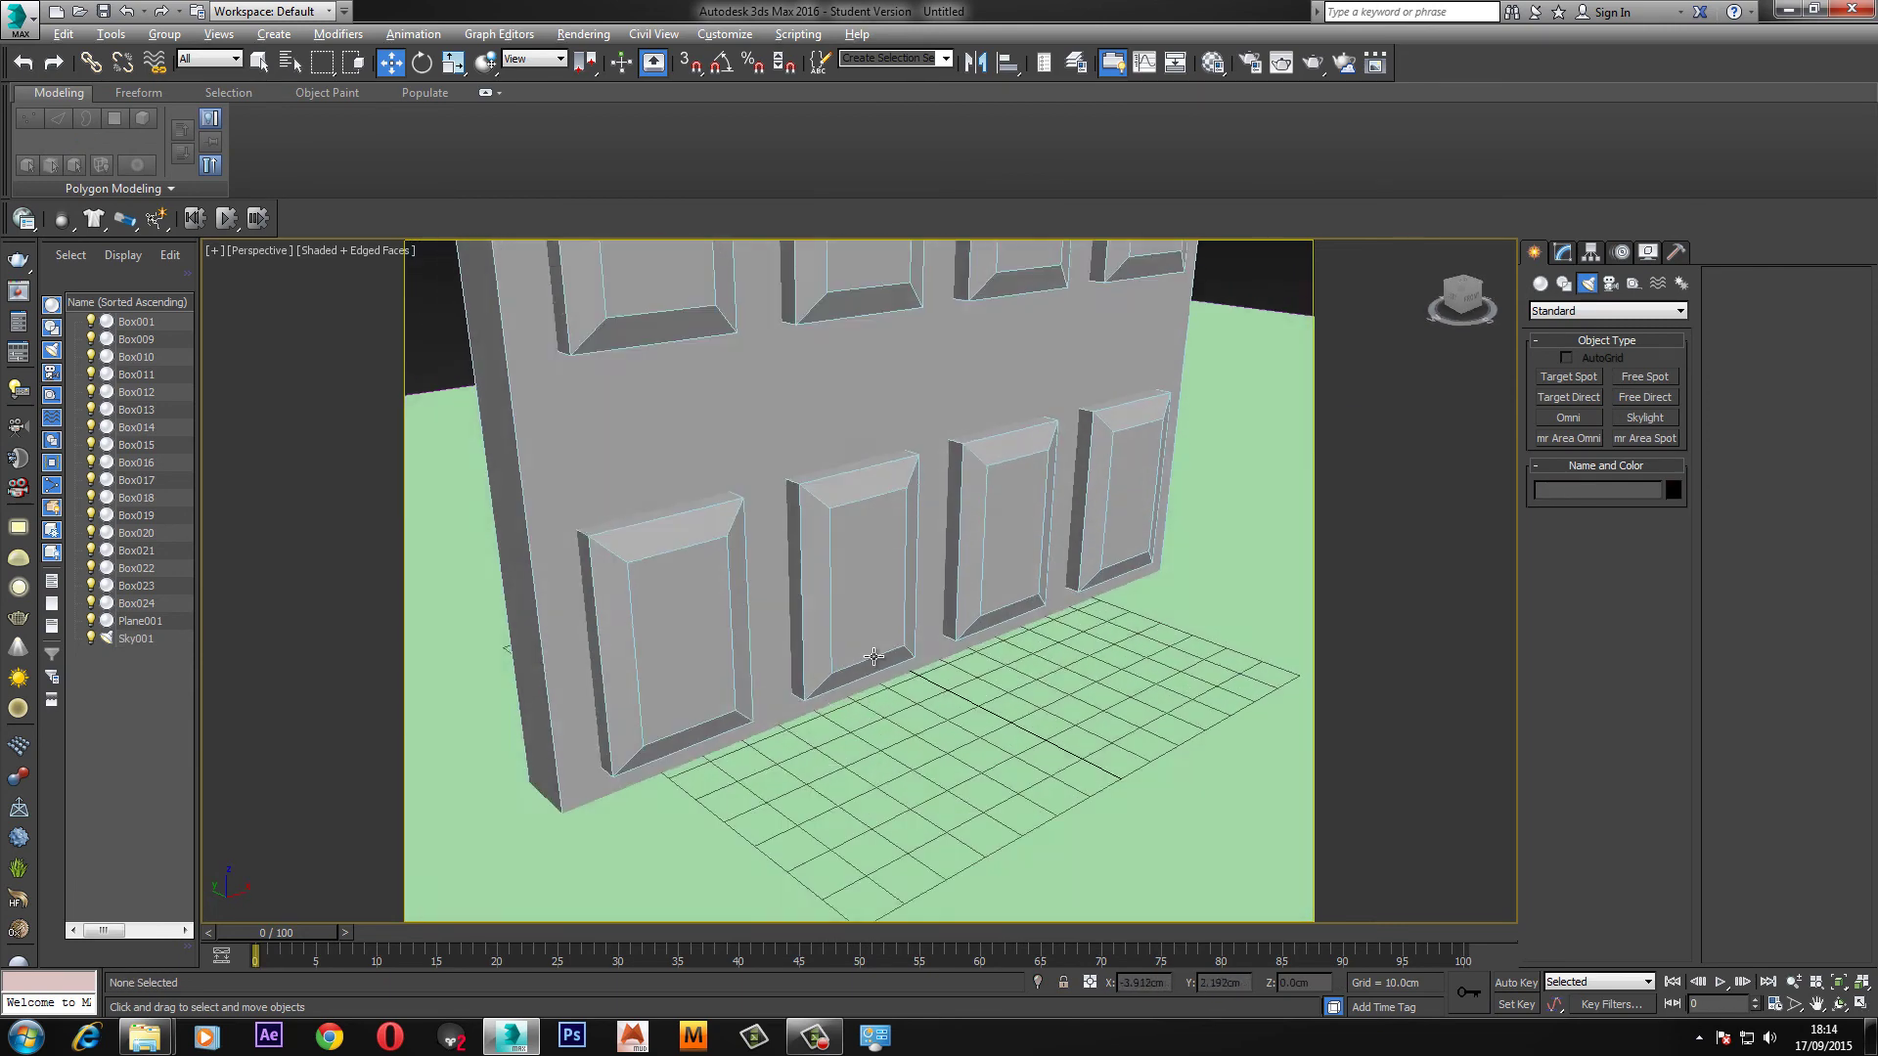
{"action": "scroll", "coordinate": [876, 654], "scroll_direction": "down", "scroll_amount": 3}
{"action": "key", "text": "shift+q"}
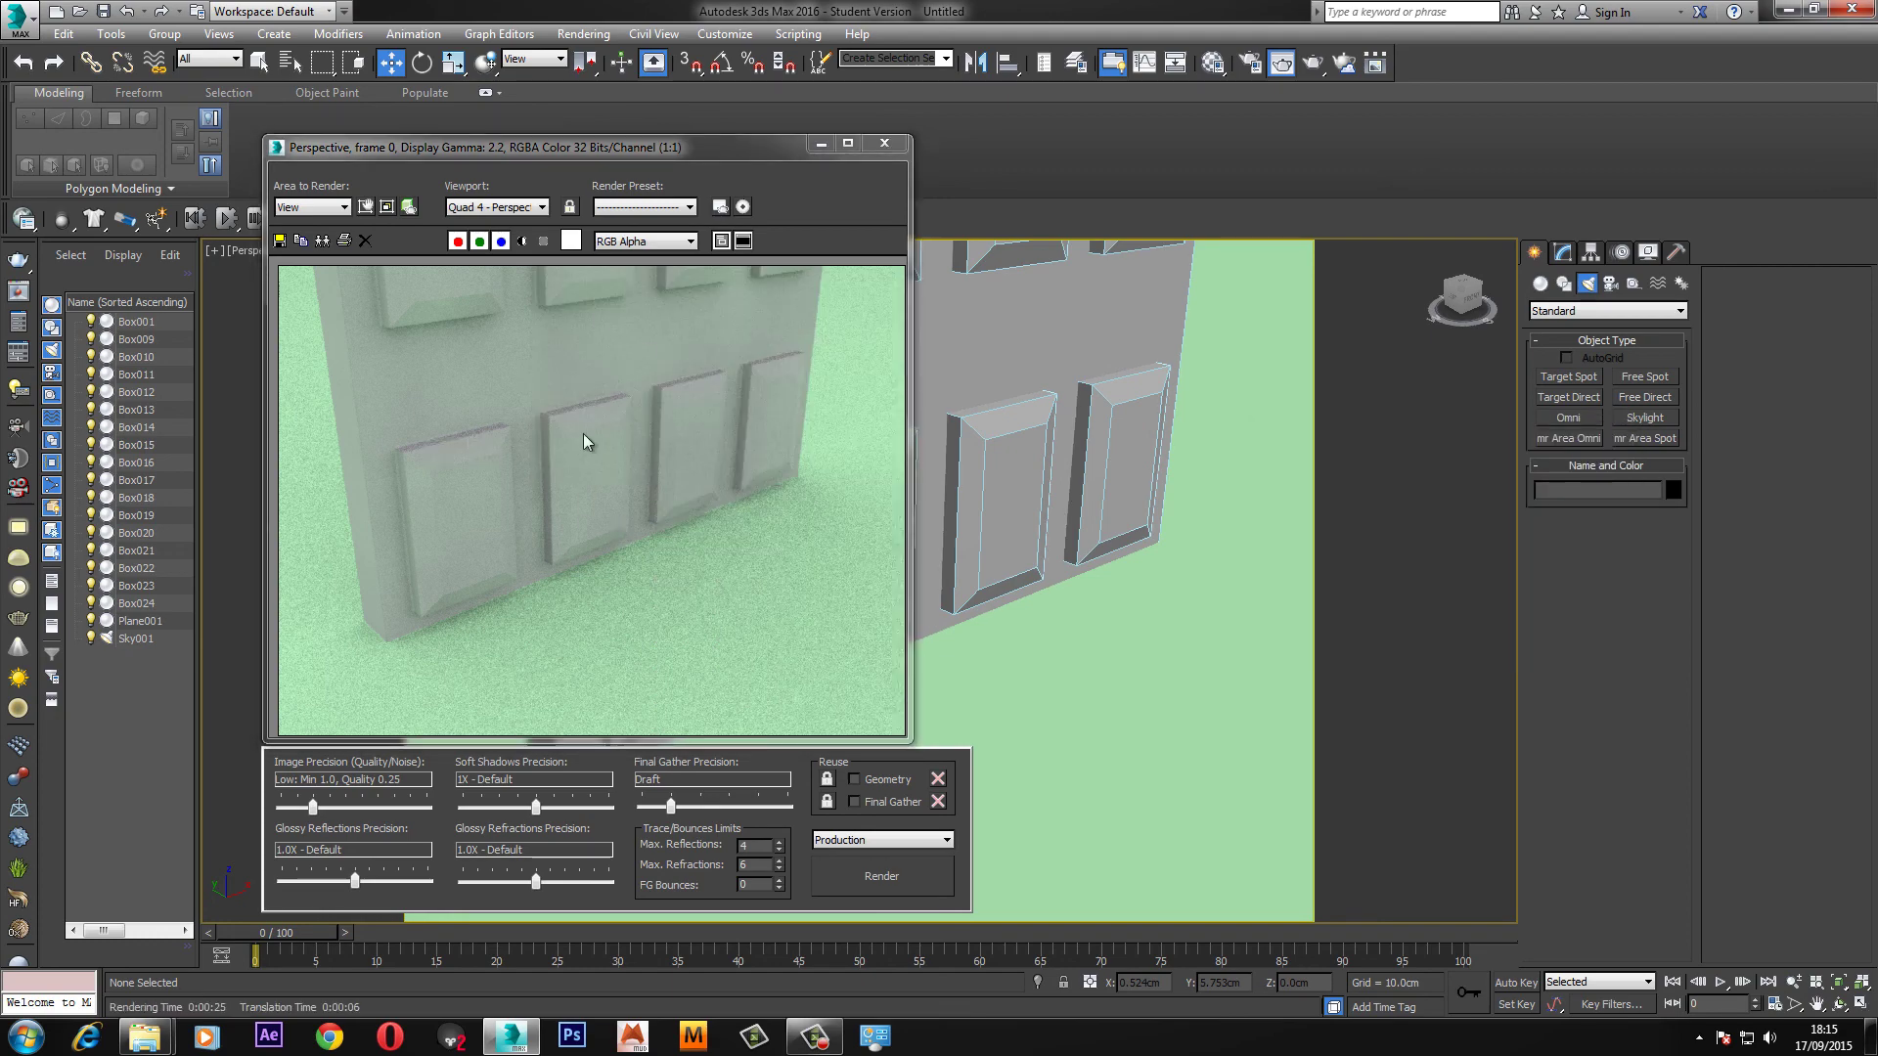
{"action": "left_click", "coordinate": [881, 143]}
Examine the floor plane's parameters, including its render scale multiplier.
{"action": "scroll", "coordinate": [955, 507], "scroll_direction": "down", "scroll_amount": 6}
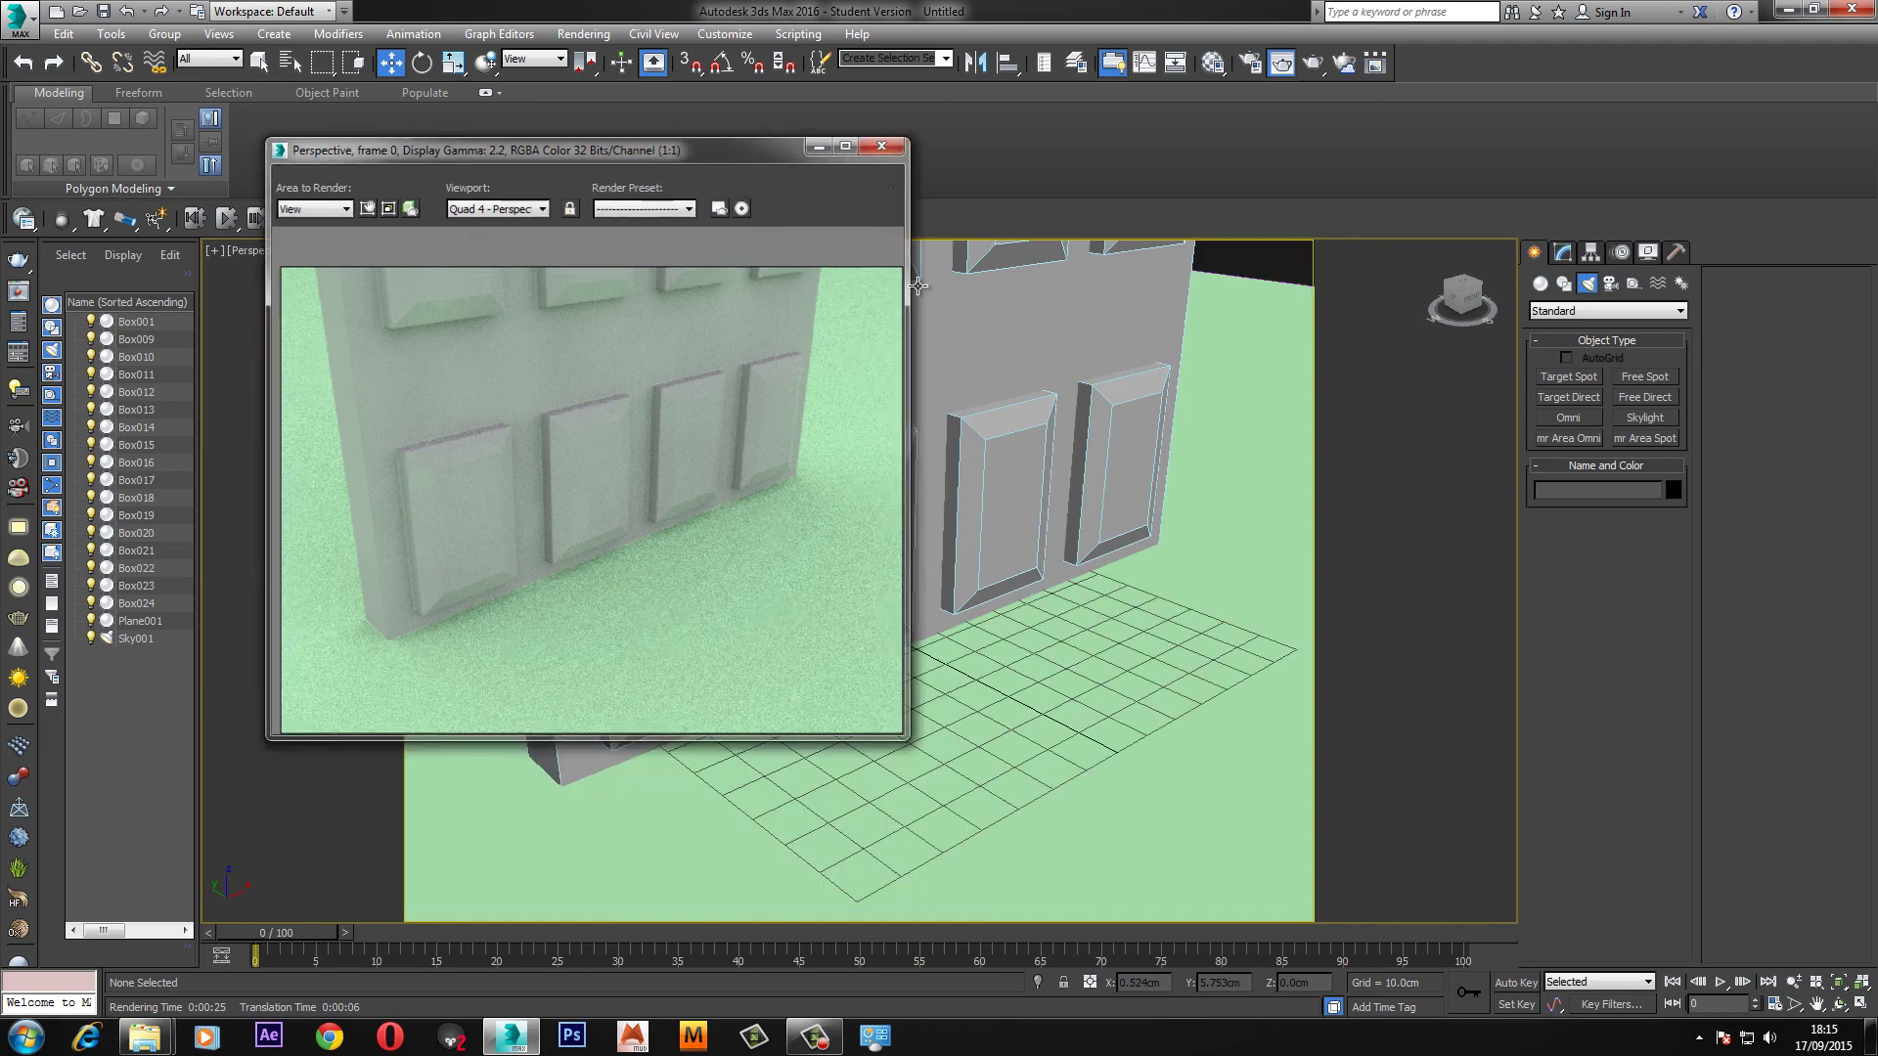
{"action": "middle_click_drag", "start_coordinate": [960, 477], "coordinate": [923, 536]}
{"action": "scroll", "coordinate": [923, 536], "scroll_direction": "up", "scroll_amount": 5}
{"action": "left_click", "coordinate": [1083, 540]}
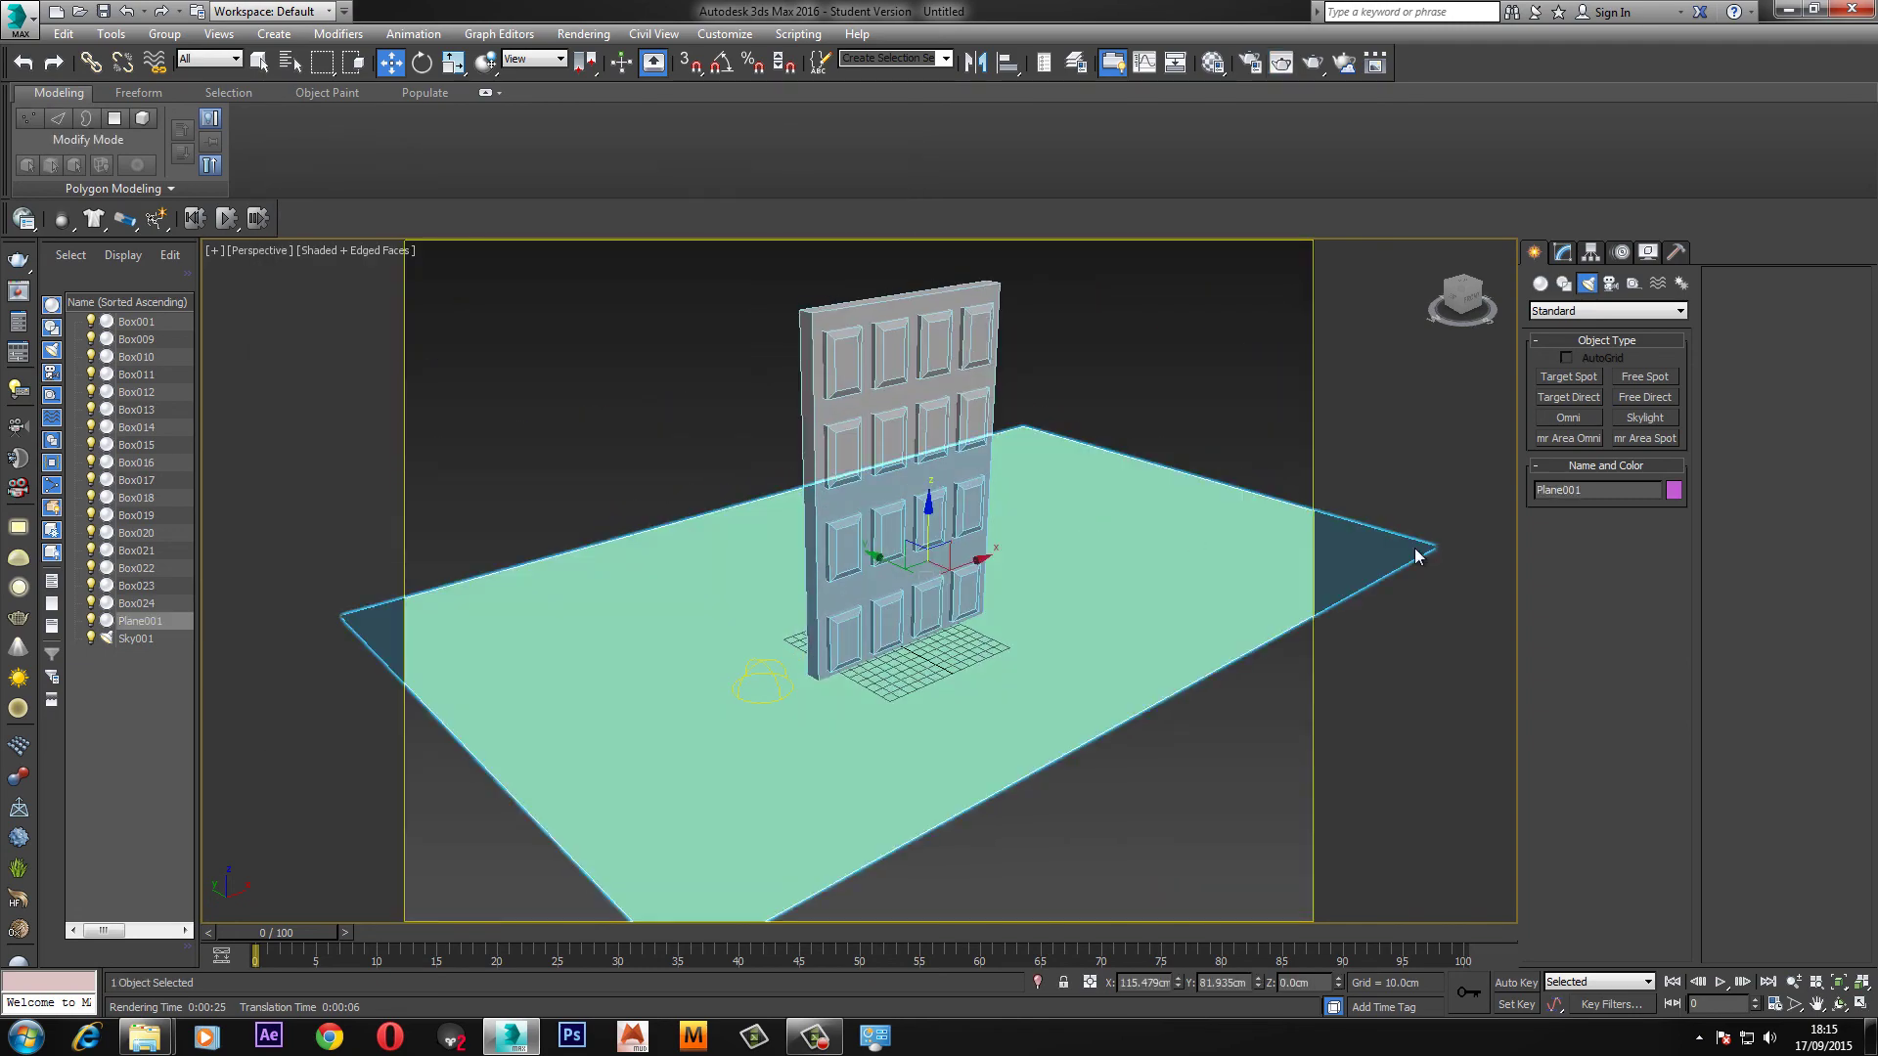
{"action": "left_click", "coordinate": [1561, 252]}
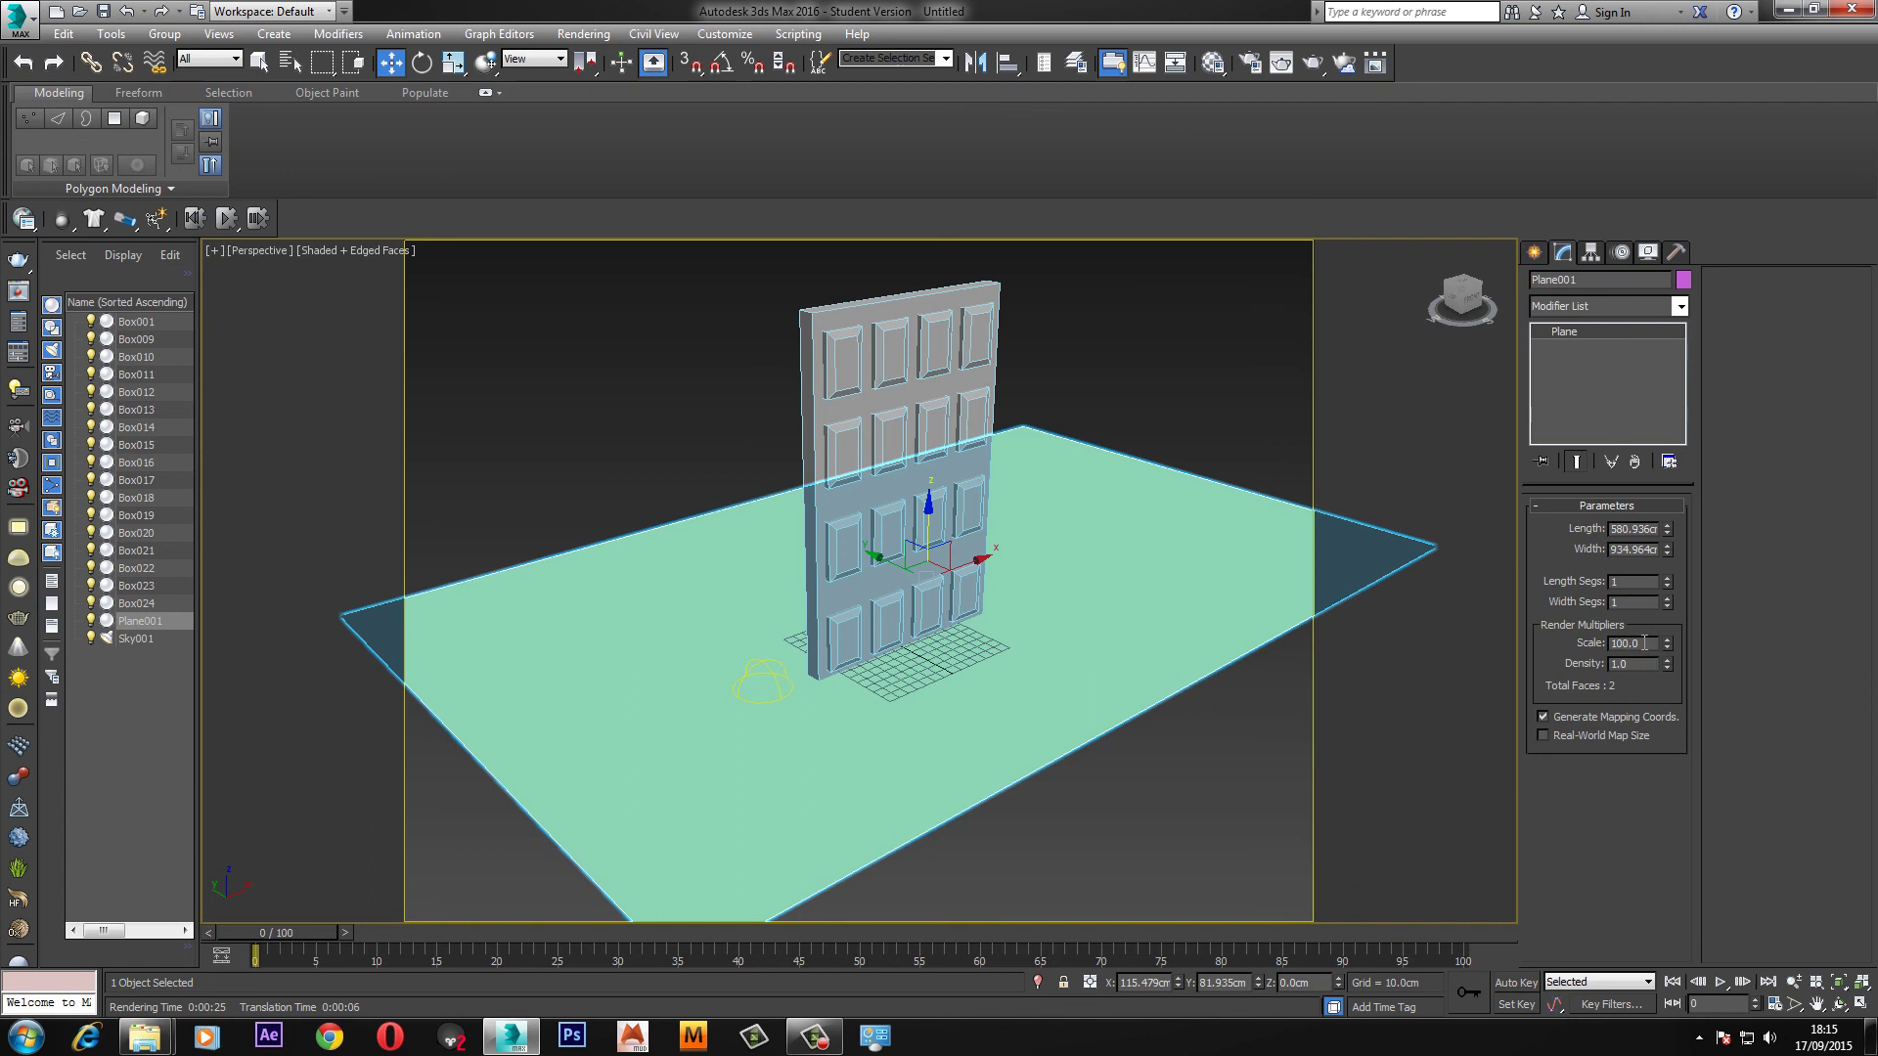
{"action": "middle_click_drag", "start_coordinate": [1039, 559], "coordinate": [1056, 602]}
{"action": "left_click", "coordinate": [1184, 391]}
Render a view of the whole door standing on the green floor.
{"action": "scroll", "coordinate": [1037, 680], "scroll_direction": "up", "scroll_amount": 5}
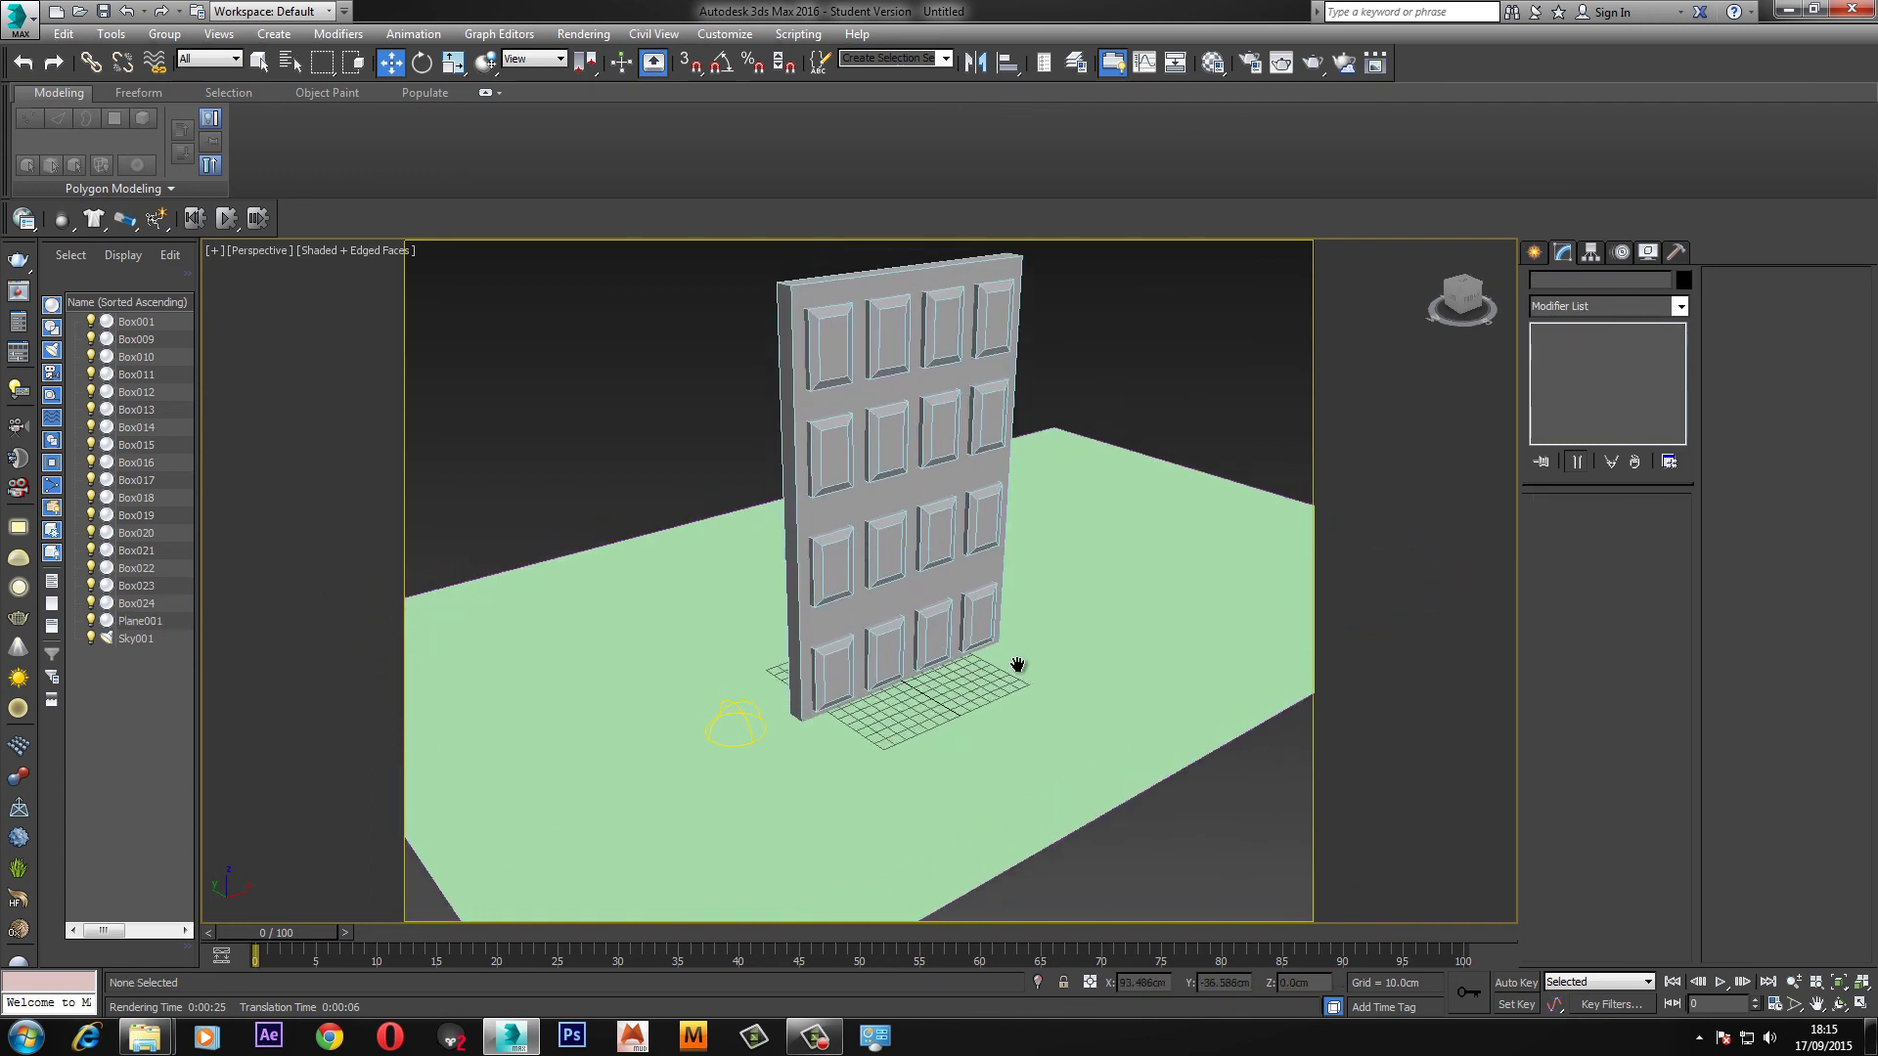
{"action": "key", "text": "shift+q"}
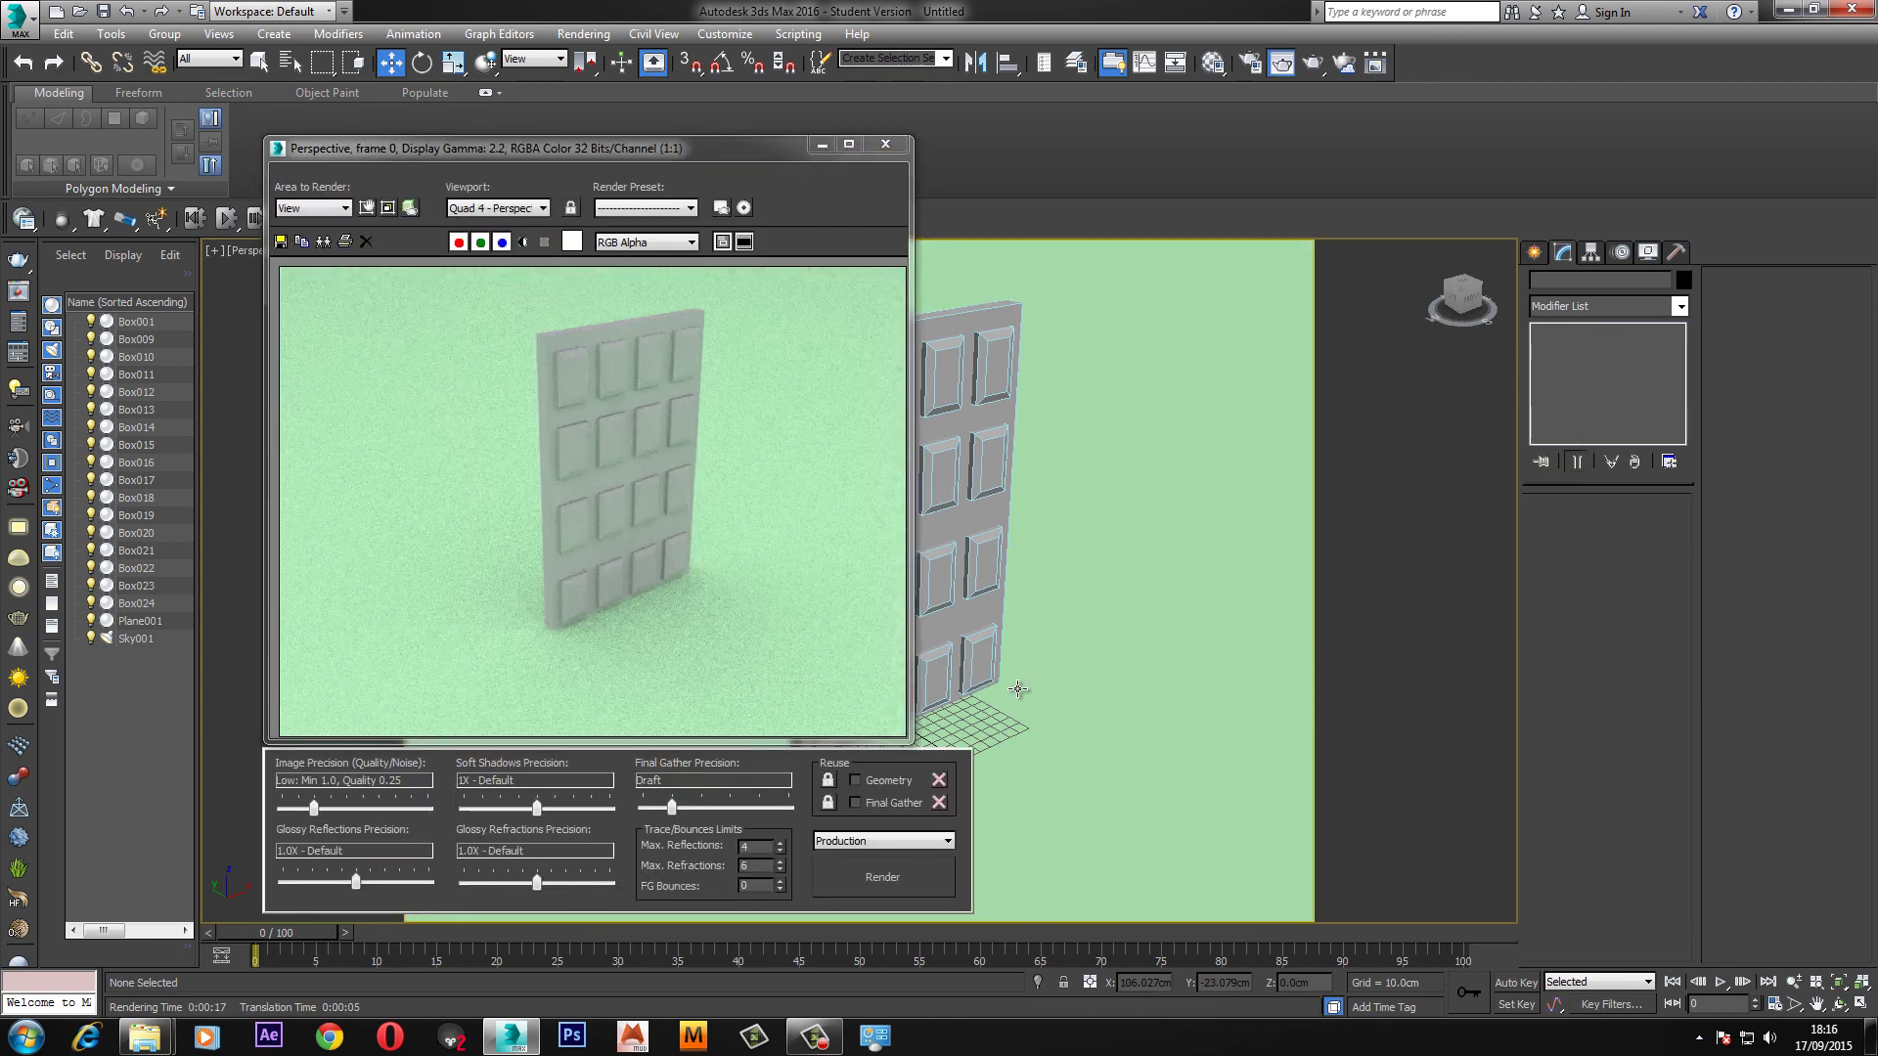
{"action": "left_click_drag", "start_coordinate": [659, 149], "coordinate": [679, 147]}
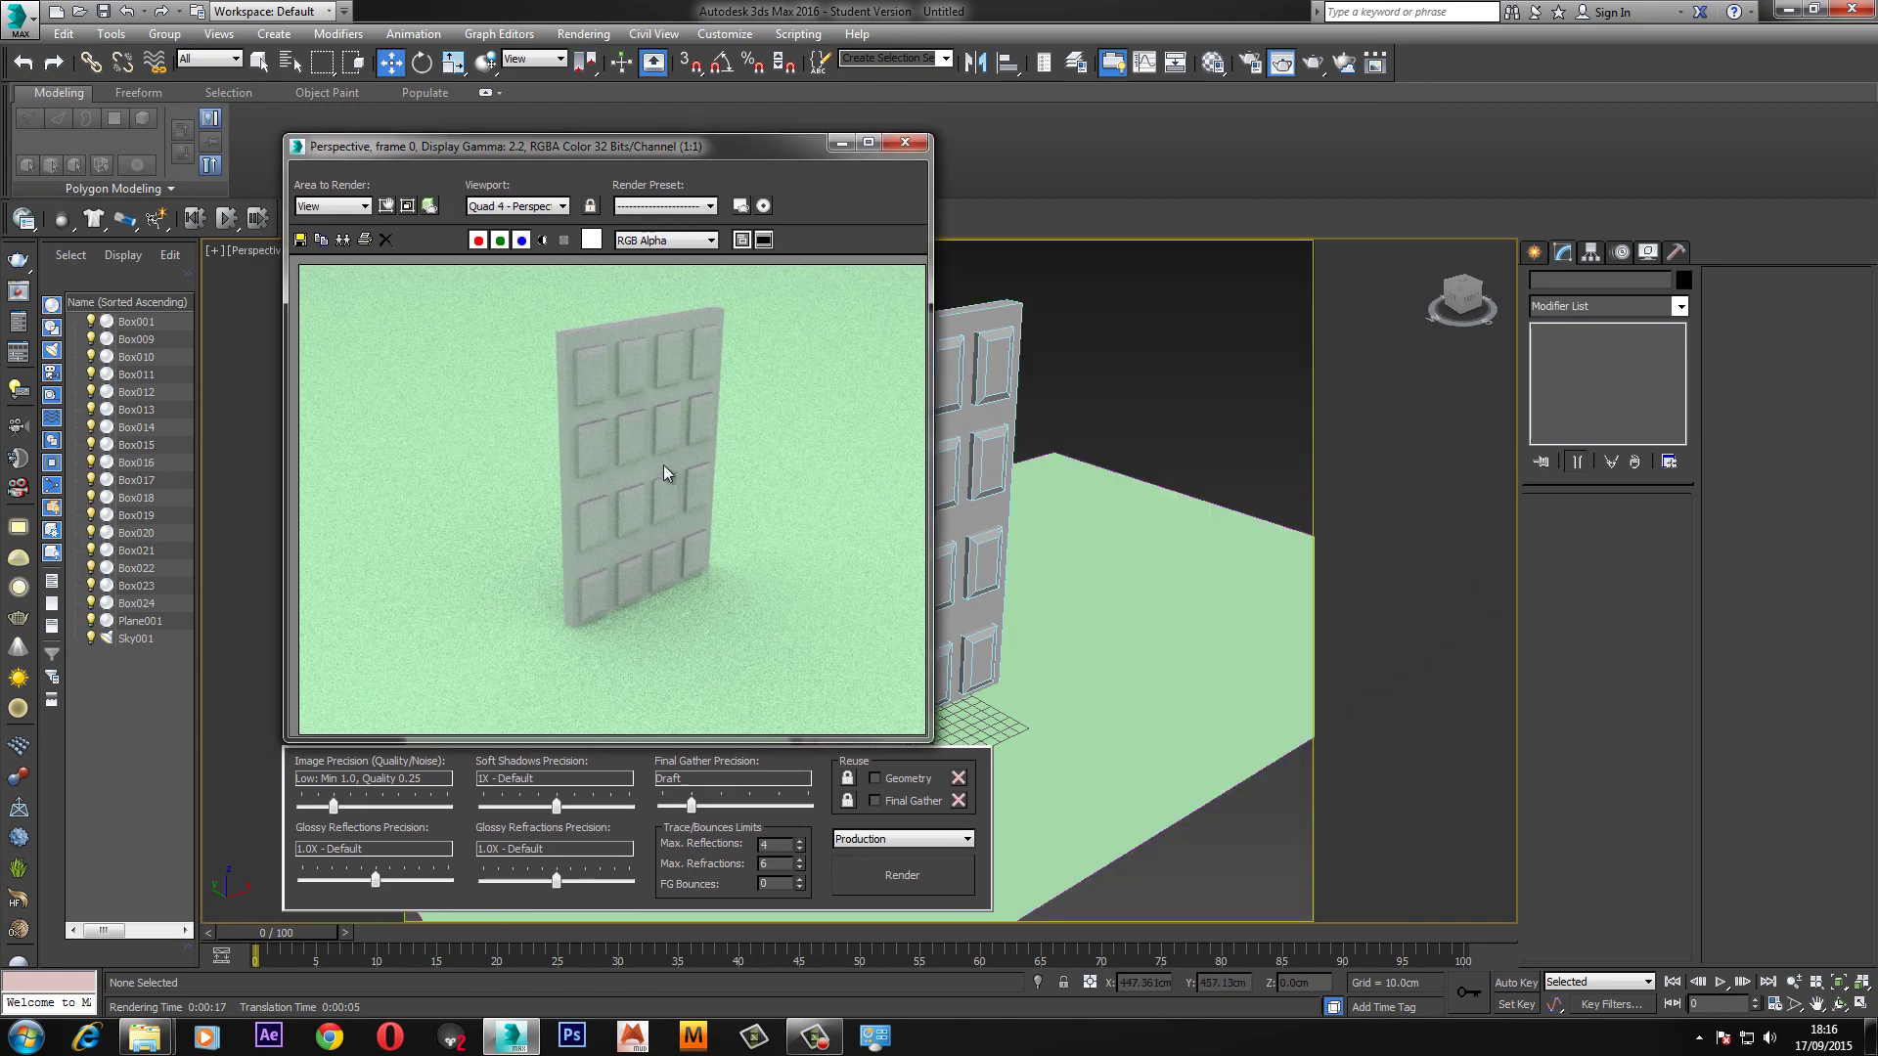
{"action": "left_click", "coordinate": [905, 142]}
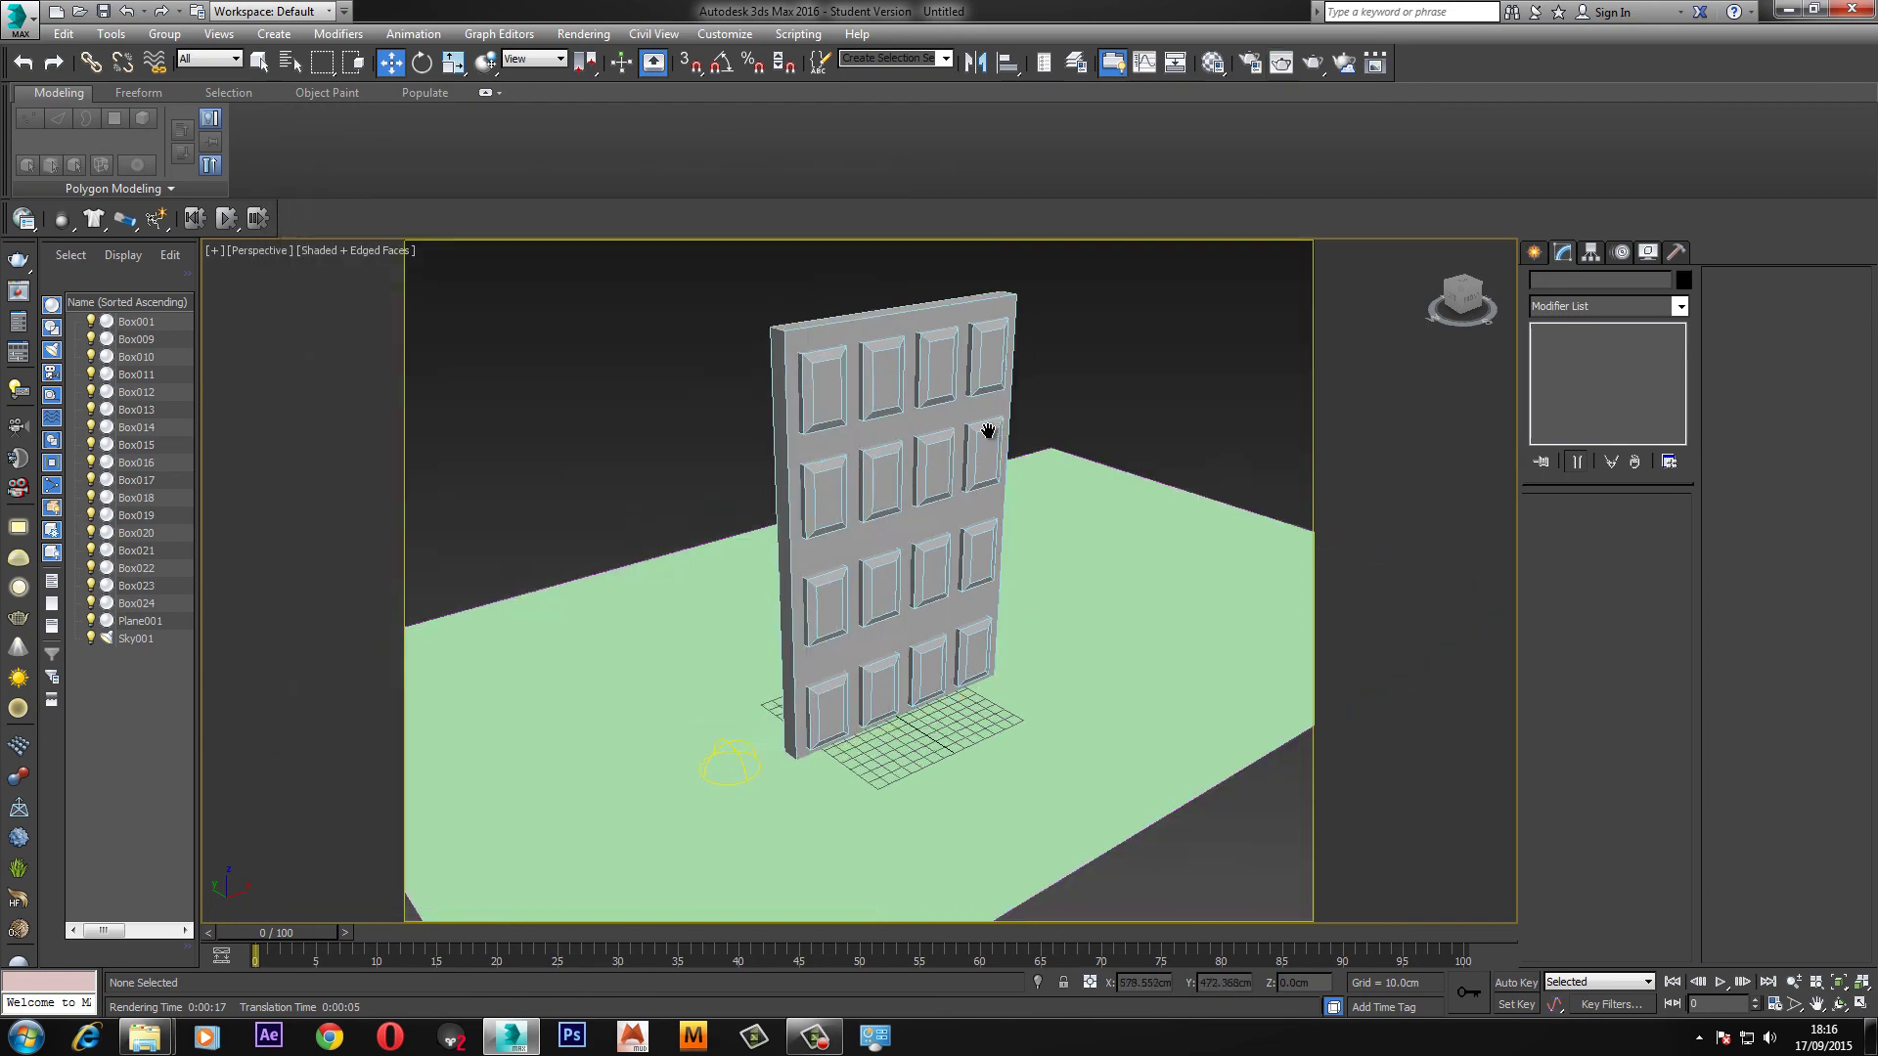
{"action": "middle_click_drag", "start_coordinate": [980, 433], "coordinate": [886, 599]}
{"action": "scroll", "coordinate": [902, 521], "scroll_direction": "up", "scroll_amount": 5}
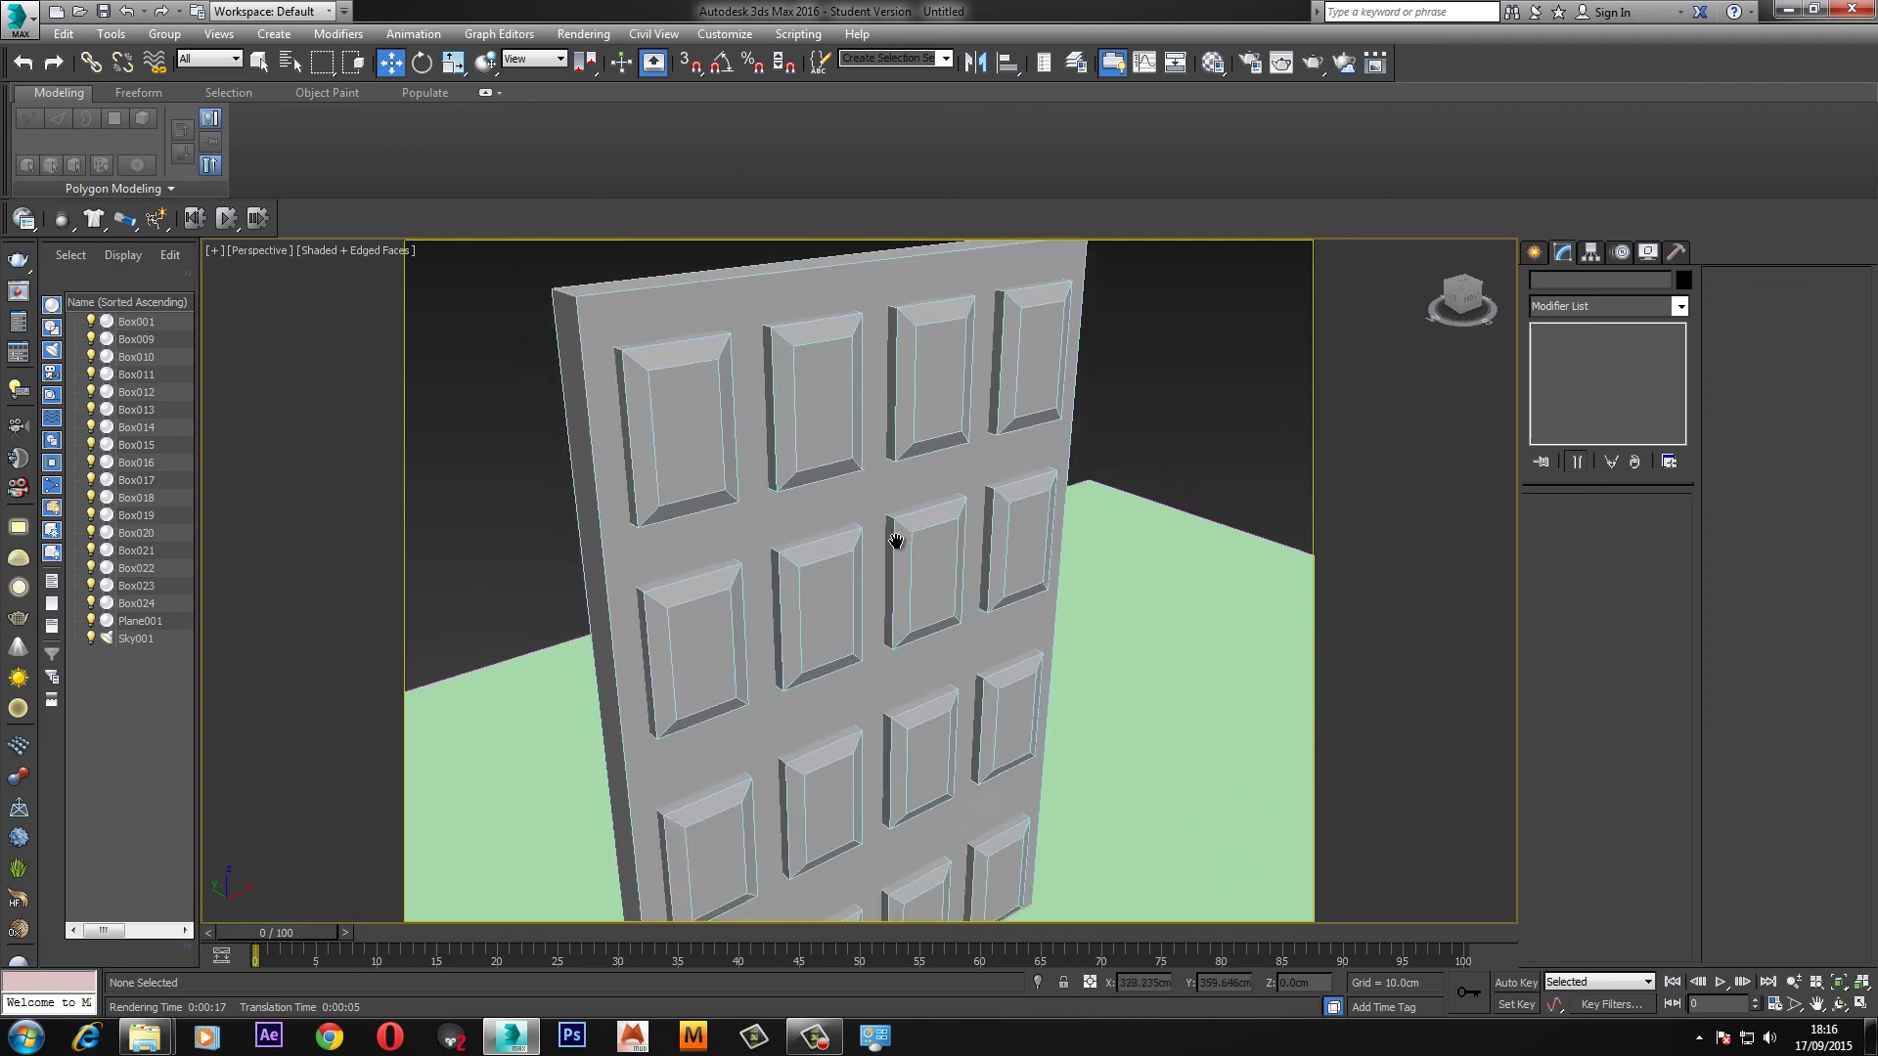
{"action": "middle_click_drag", "start_coordinate": [899, 525], "coordinate": [923, 425]}
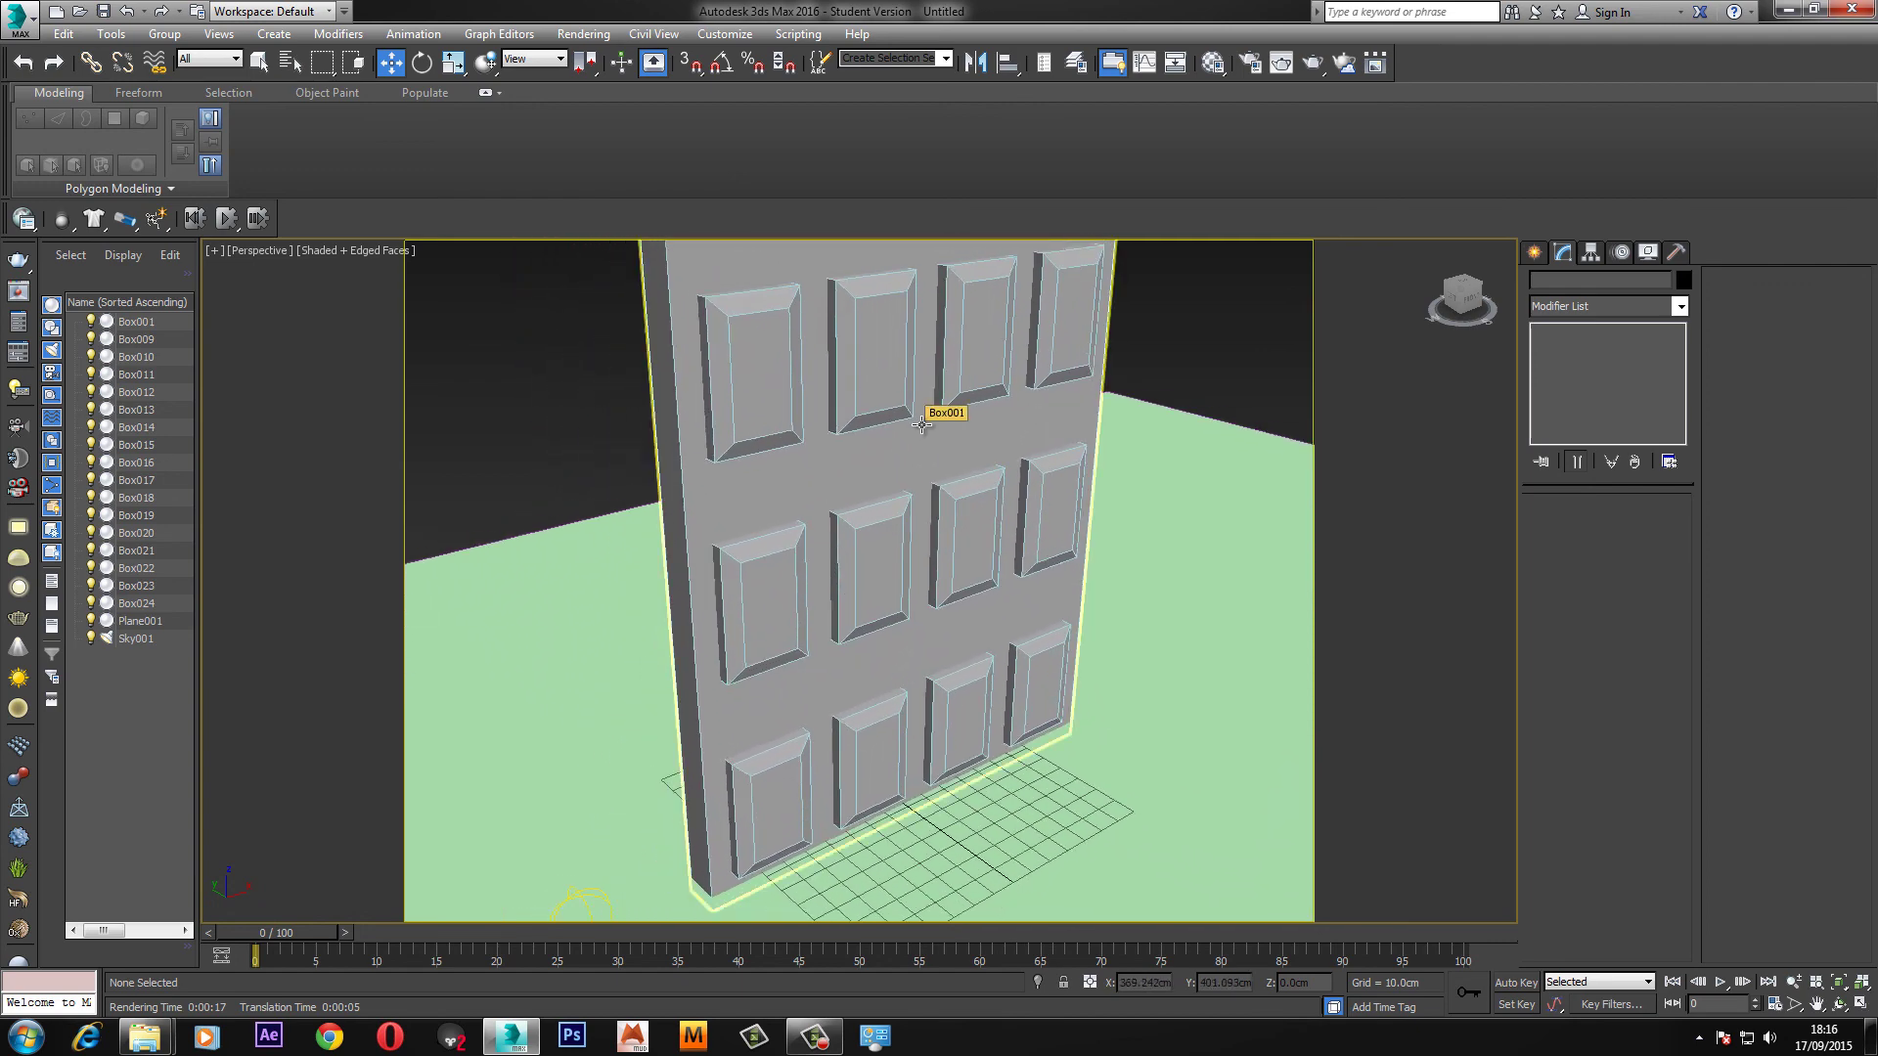